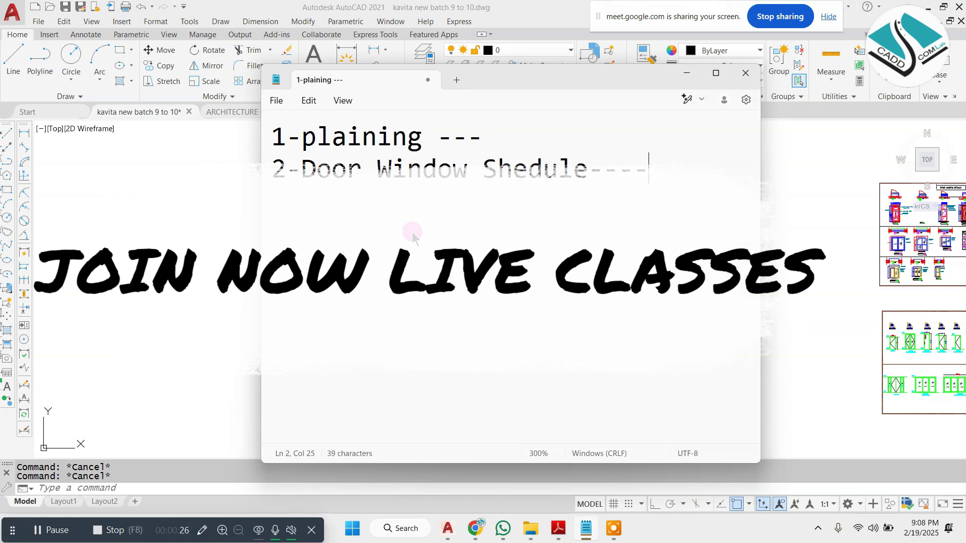
# Maximize the Notepad window, enlarge its text and remove the space before the dashes on the "1-plaining" line
pyautogui.moveTo(558, 78); pyautogui.dragTo(483, 87)
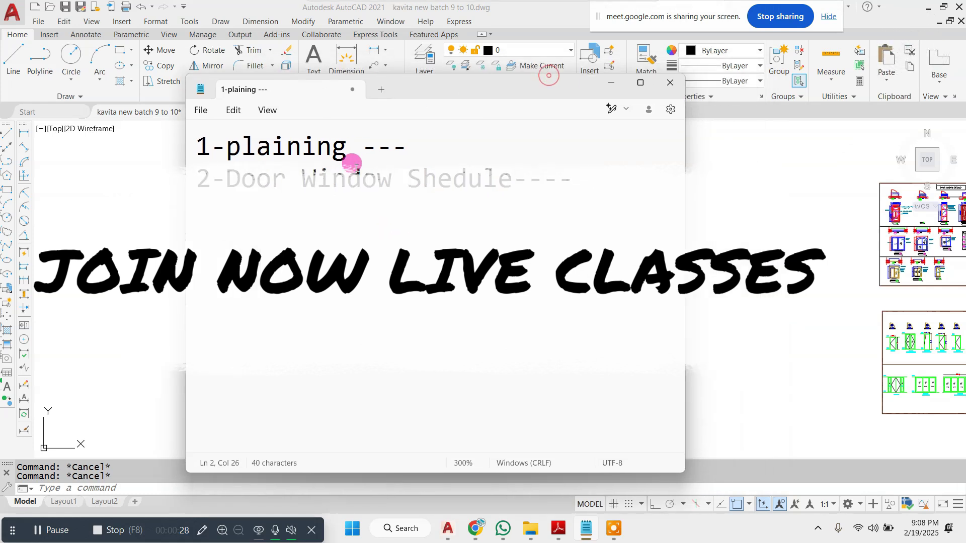
pyautogui.keyDown('ctrl'); pyautogui.scroll(3, 355, 166); pyautogui.keyUp('ctrl')
pyautogui.click(639, 82)
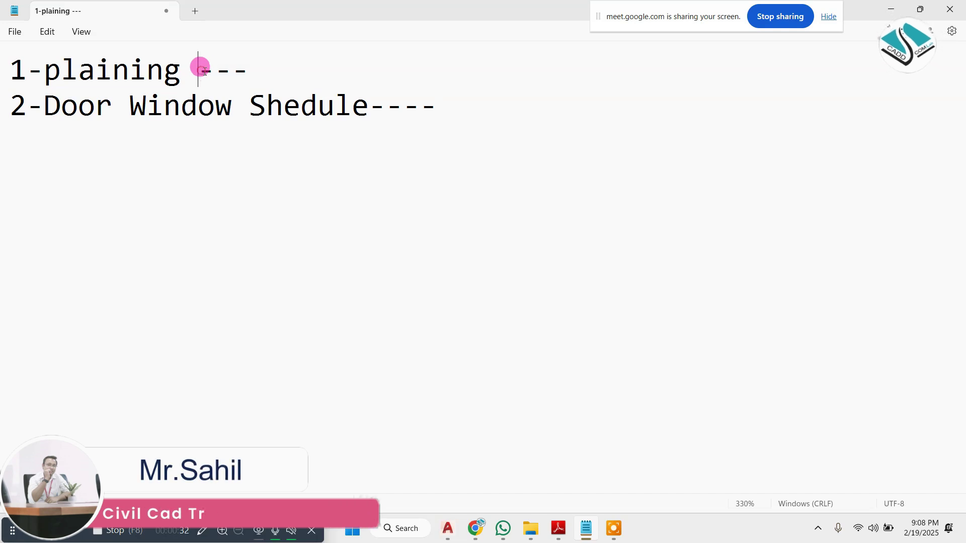
pyautogui.press('BackSpace')
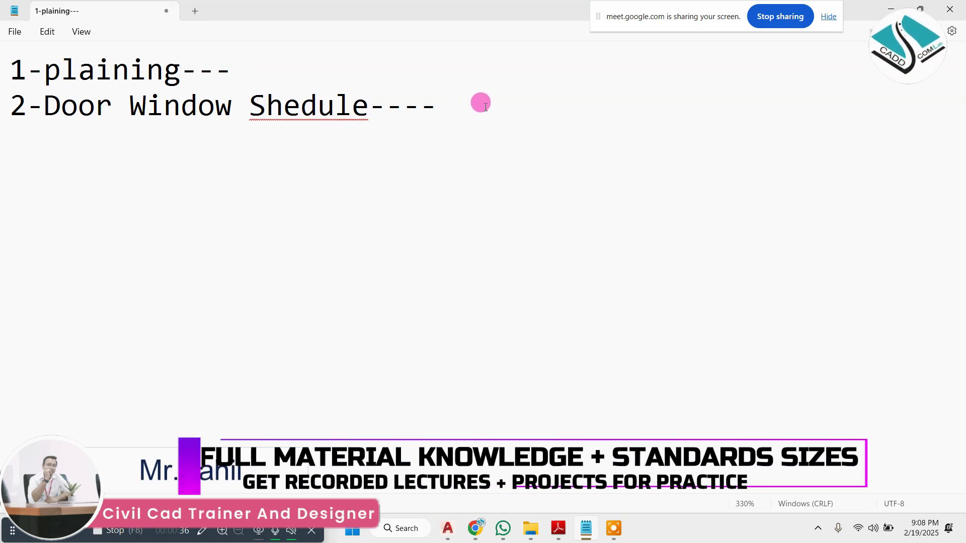
pyautogui.moveTo(485, 106); pyautogui.dragTo(0, 31)
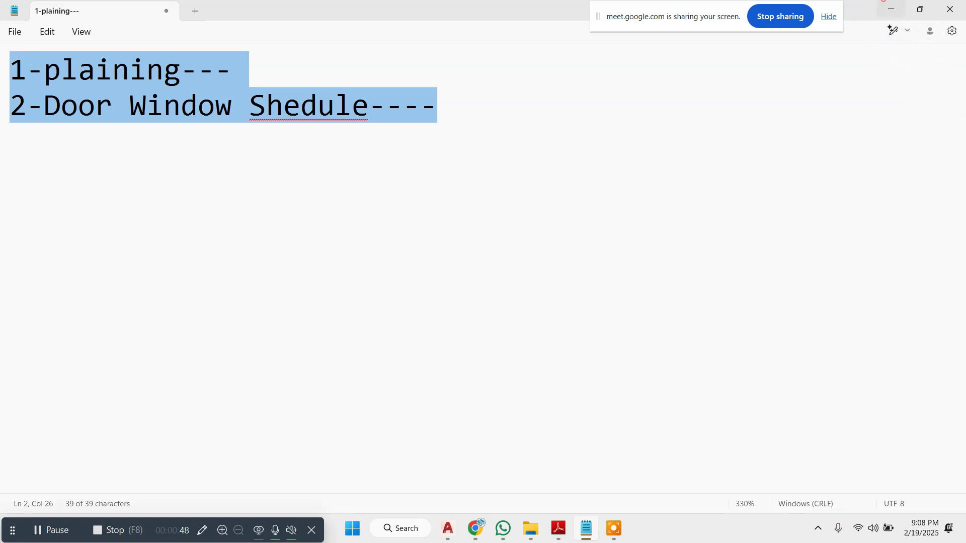
# Switch to AutoCAD and look over the floor plan sheets and the door and window sheets
pyautogui.hotkey('alt', 'Tab')
pyautogui.scroll(-3, 355, 211)
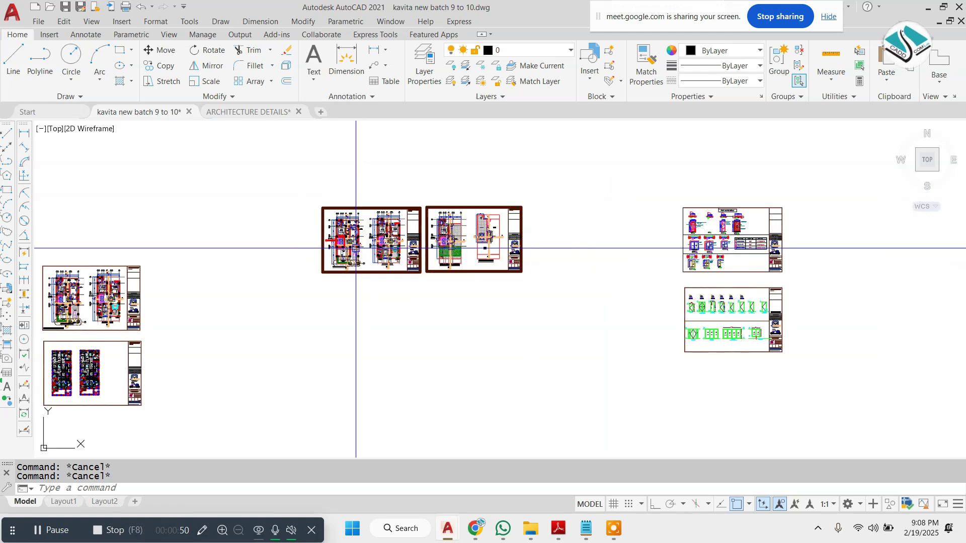
pyautogui.scroll(2, 356, 210)
pyautogui.scroll(-2, 681, 230)
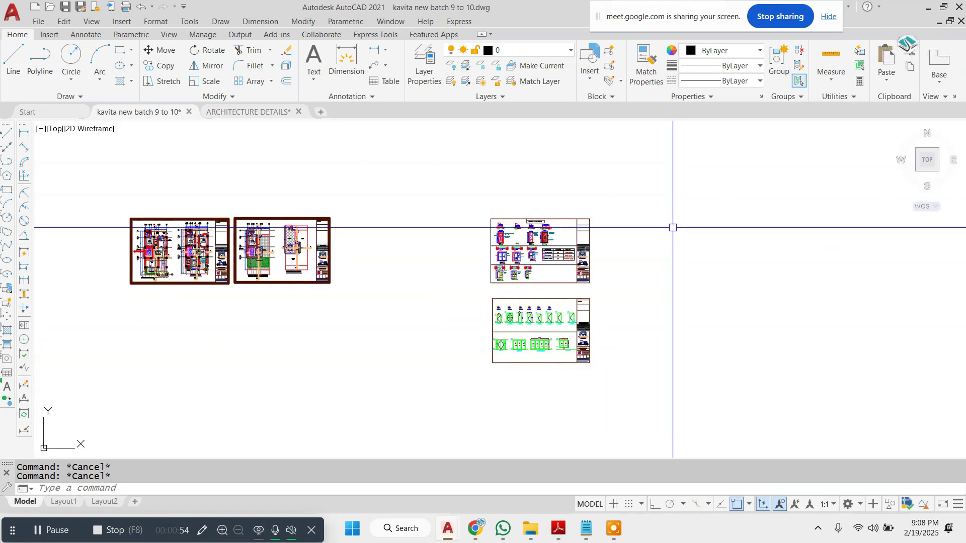
pyautogui.scroll(2, 672, 227)
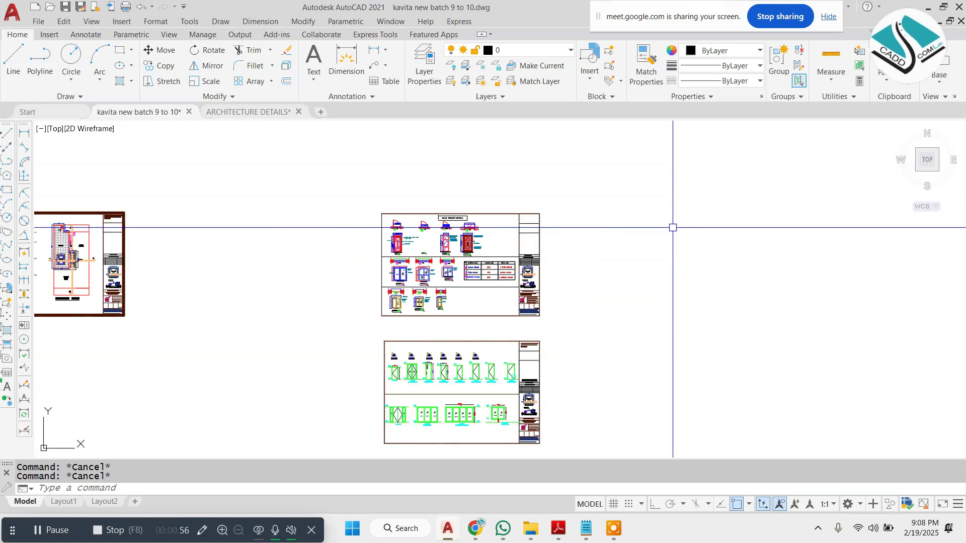
pyautogui.scroll(-2, 621, 222)
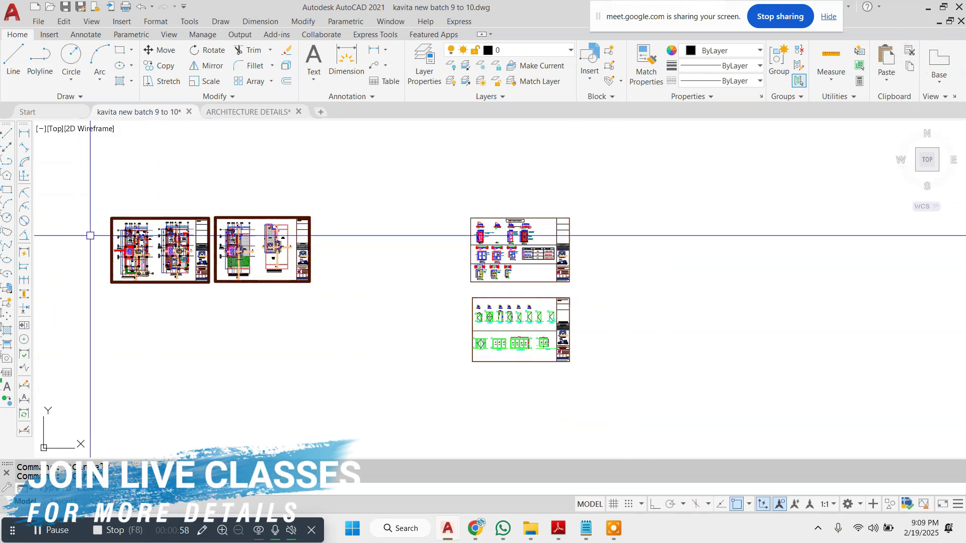
# Erase the hatch filling the outer walls around the toilet in the ground floor plan
pyautogui.scroll(6, 121, 231)
pyautogui.scroll(6, 307, 216)
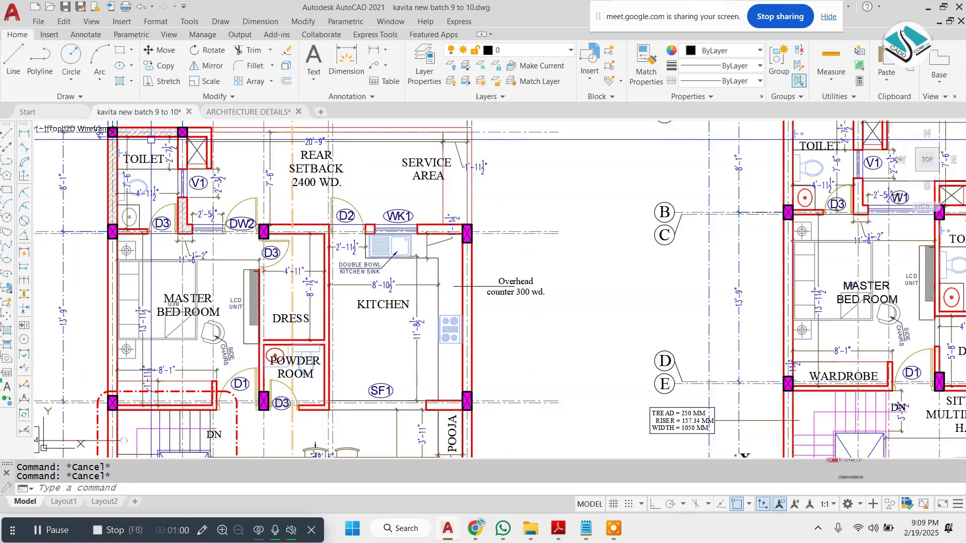
pyautogui.scroll(3, 146, 146)
pyautogui.scroll(-2, 189, 193)
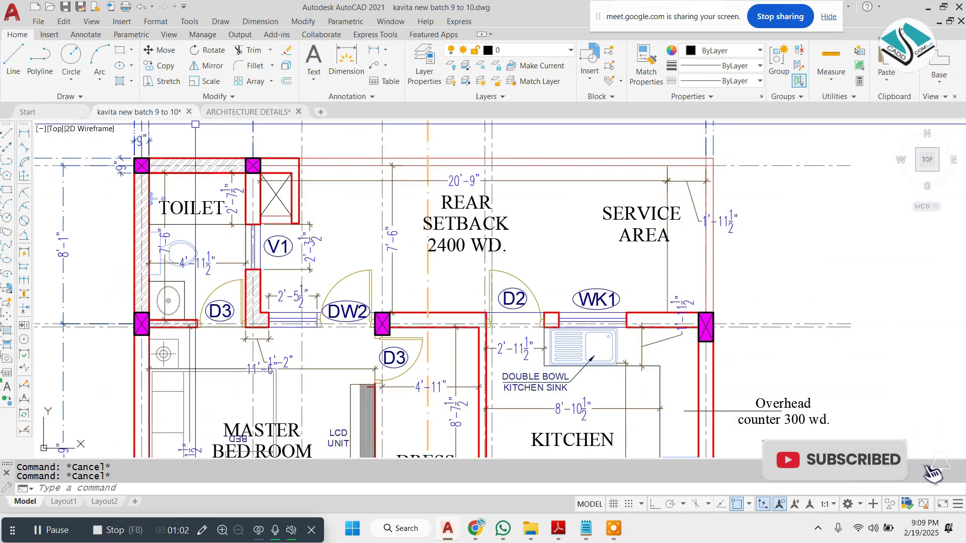
pyautogui.scroll(5, 276, 232)
pyautogui.click(276, 232)
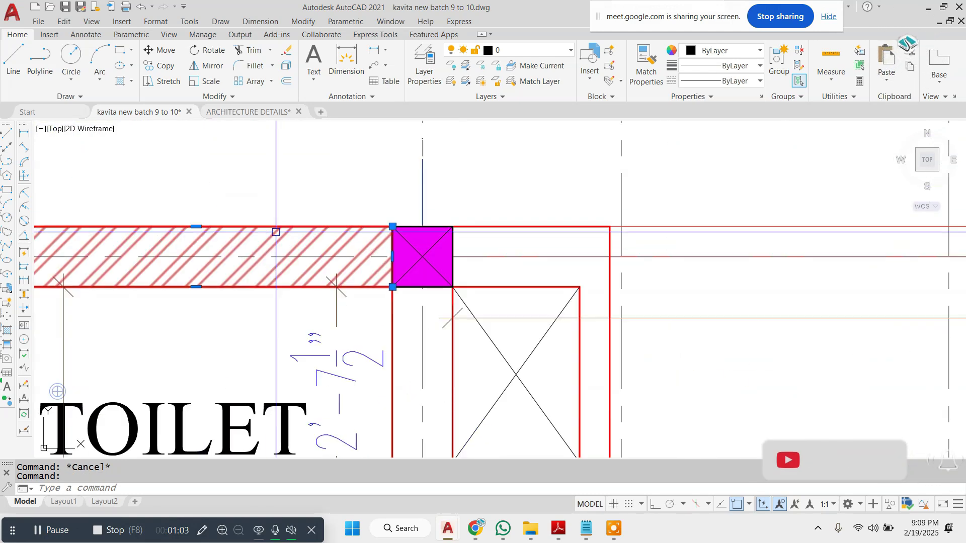
pyautogui.write('e')
pyautogui.press('Return')
pyautogui.scroll(-6, 447, 198)
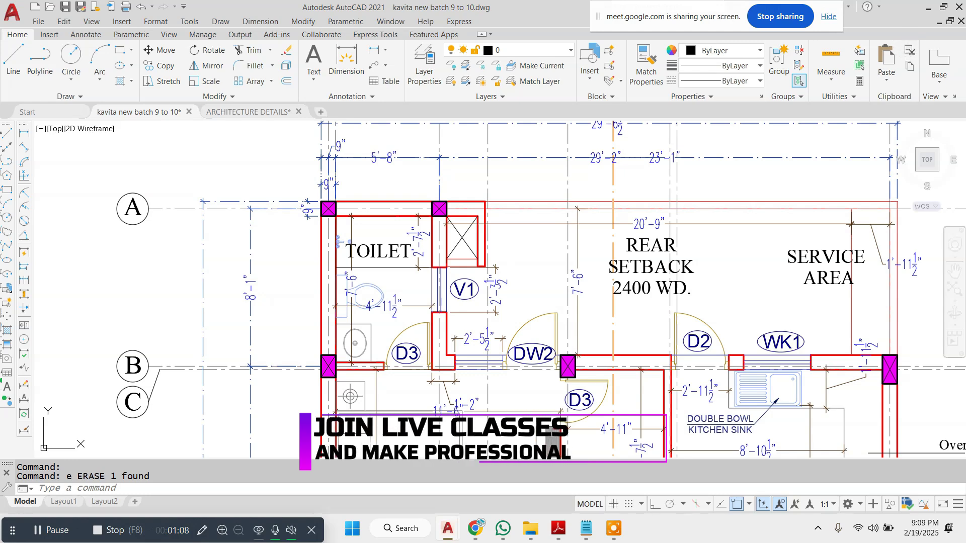
# Examine the ground and first floor plans, including their rooms and the door and window tags
pyautogui.moveTo(665, 337); pyautogui.dragTo(570, 293, button='middle')
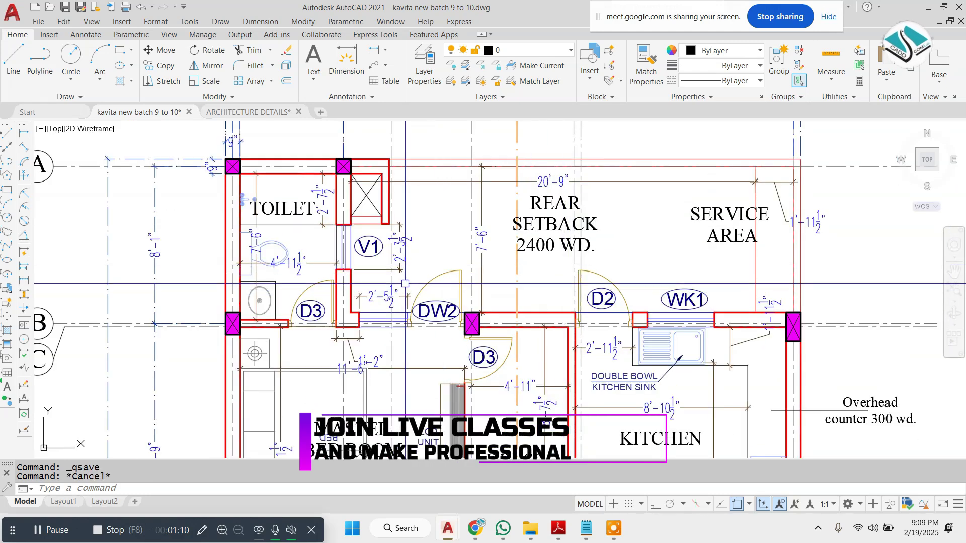
pyautogui.scroll(-2, 370, 194)
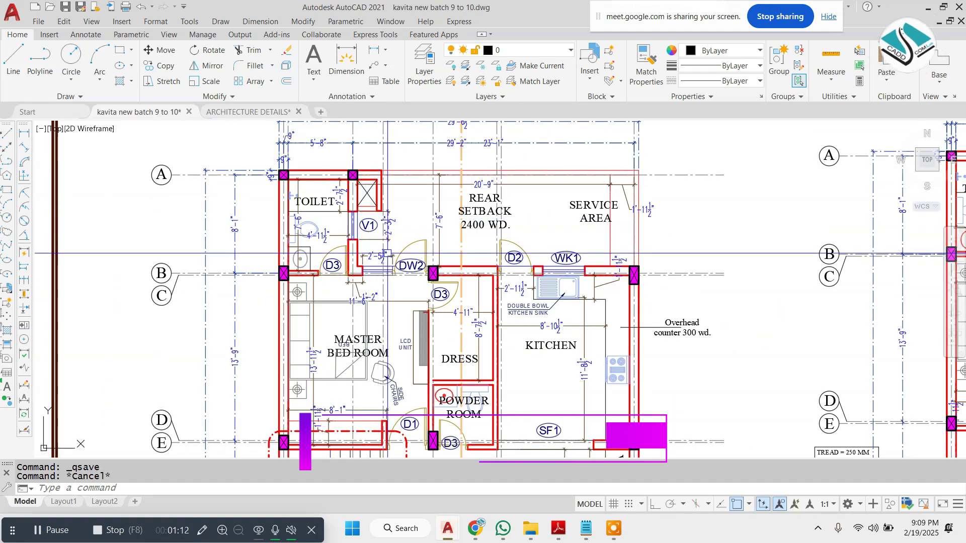
pyautogui.scroll(-2, 386, 255)
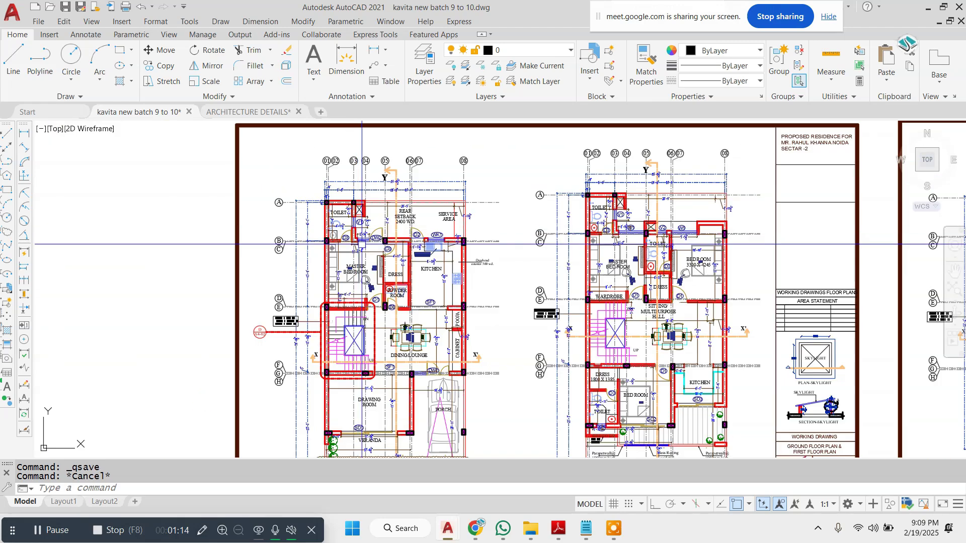
pyautogui.scroll(2, 366, 280)
pyautogui.press('Escape')
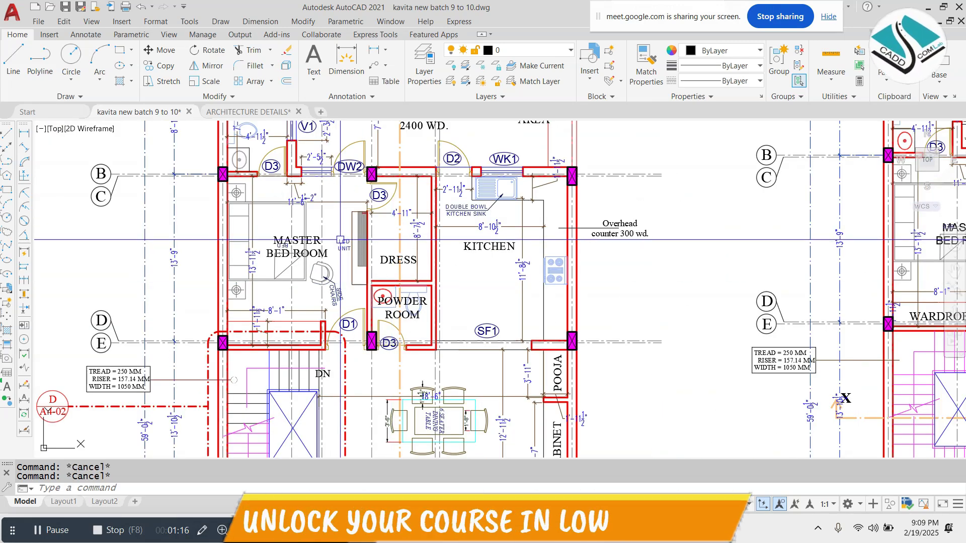
pyautogui.scroll(-2, 505, 200)
pyautogui.moveTo(738, 35); pyautogui.dragTo(781, 21)
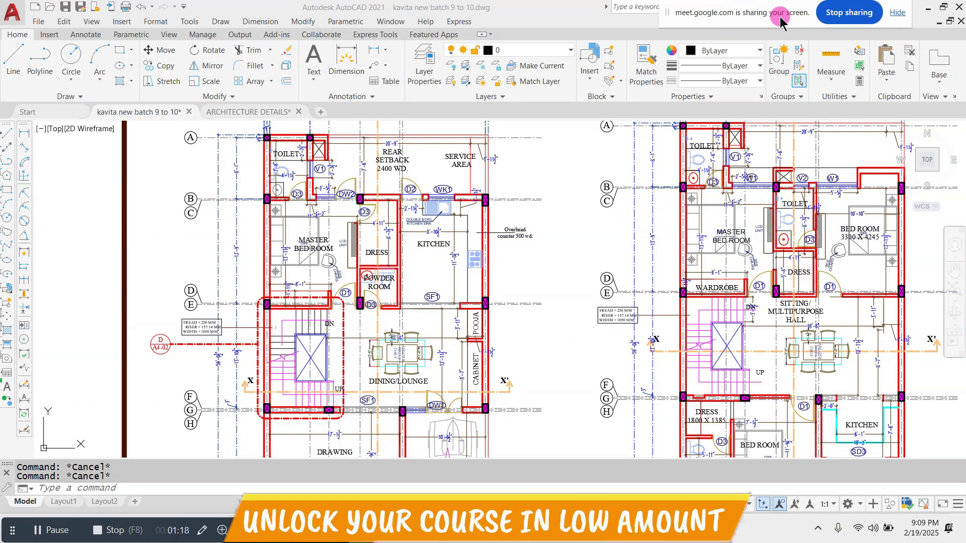
pyautogui.click(518, 204)
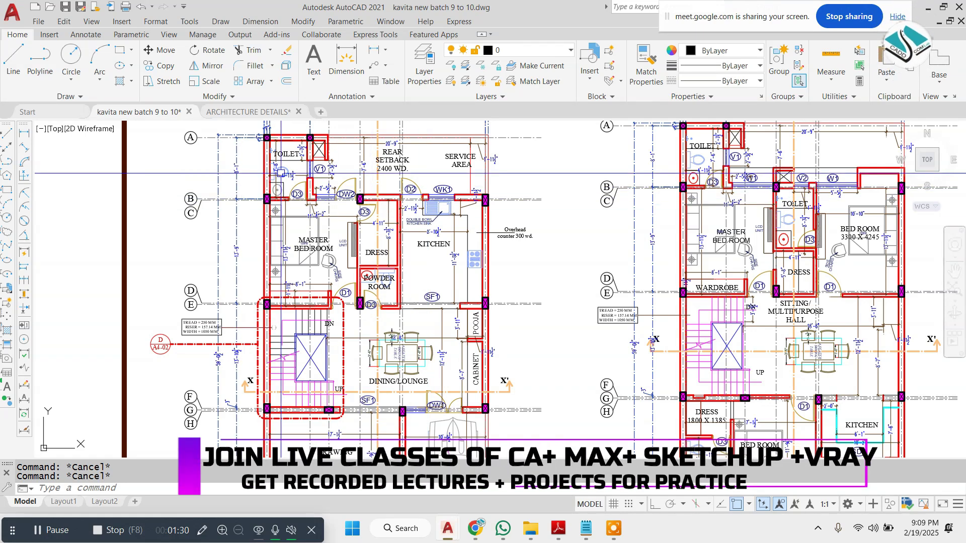
pyautogui.scroll(2, 378, 198)
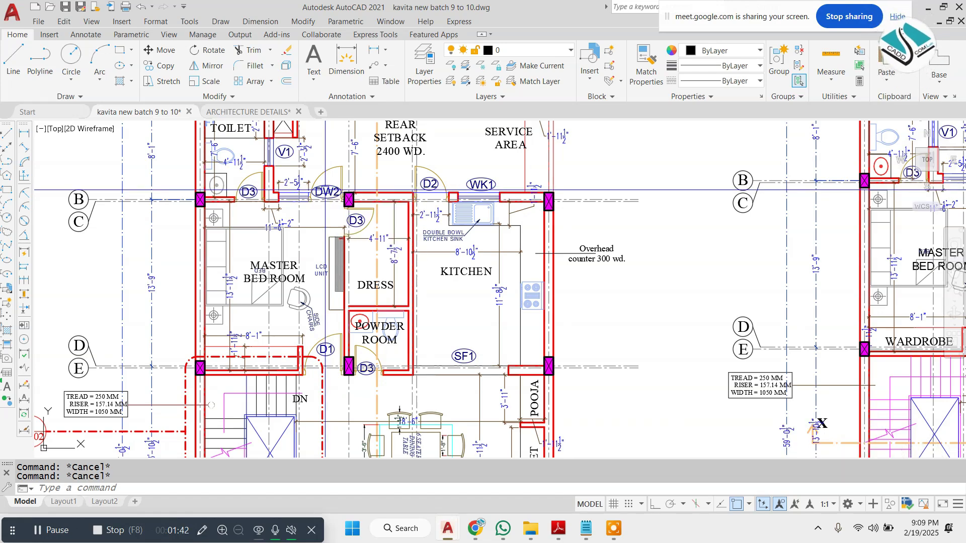
pyautogui.scroll(-10, 347, 187)
pyautogui.scroll(4, 317, 178)
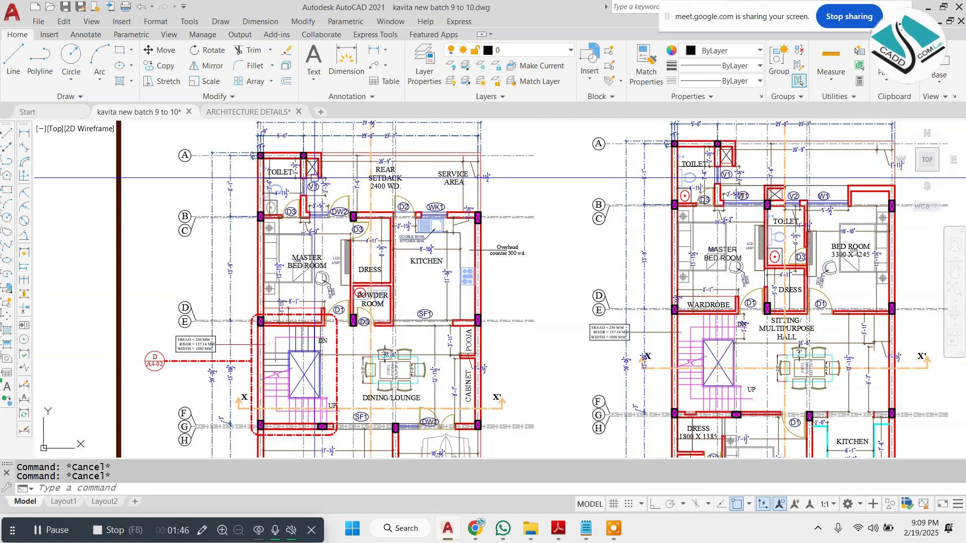
pyautogui.scroll(-6, 315, 178)
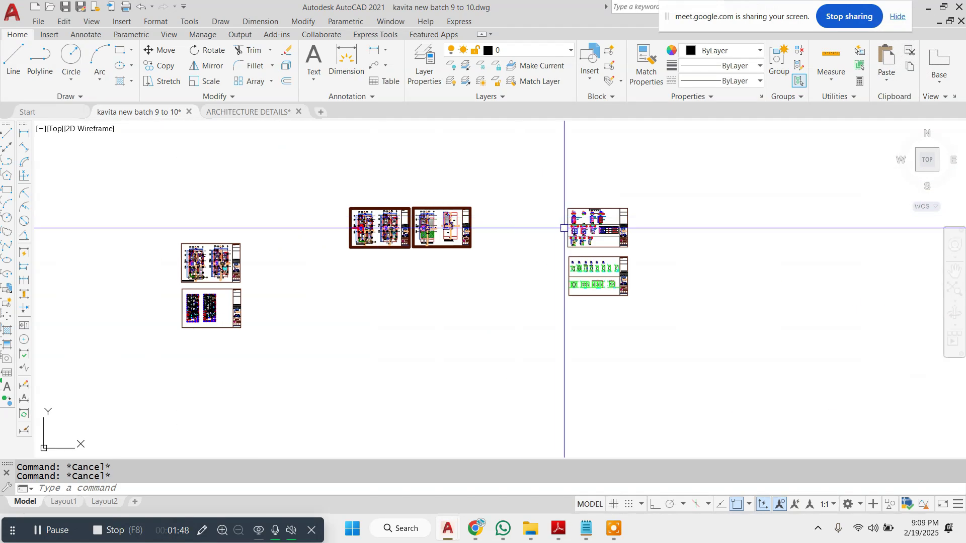
# Examine the door plans and elevations D1 to D8 on the door and window schedule sheet
pyautogui.scroll(6, 593, 228)
pyautogui.scroll(3, 593, 228)
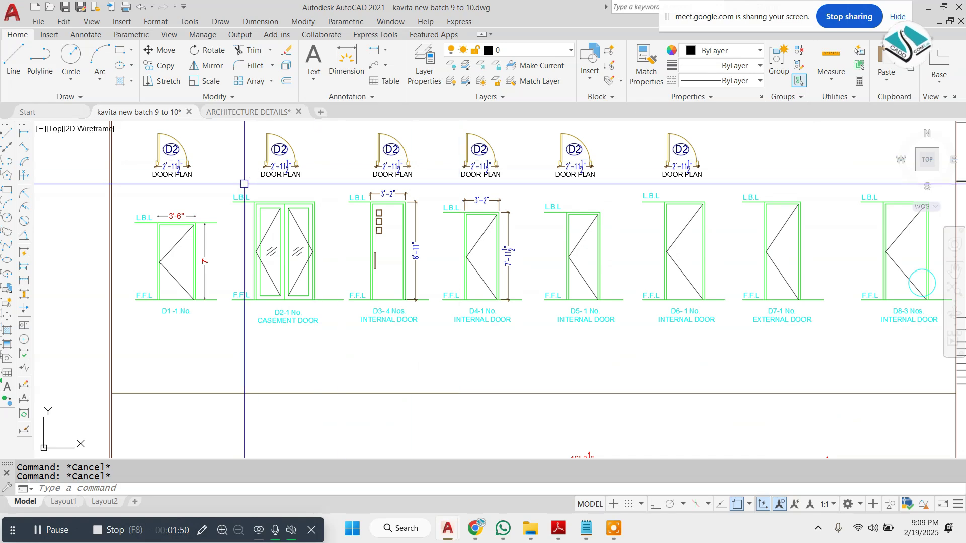
pyautogui.scroll(-3, 431, 238)
pyautogui.scroll(2, 431, 239)
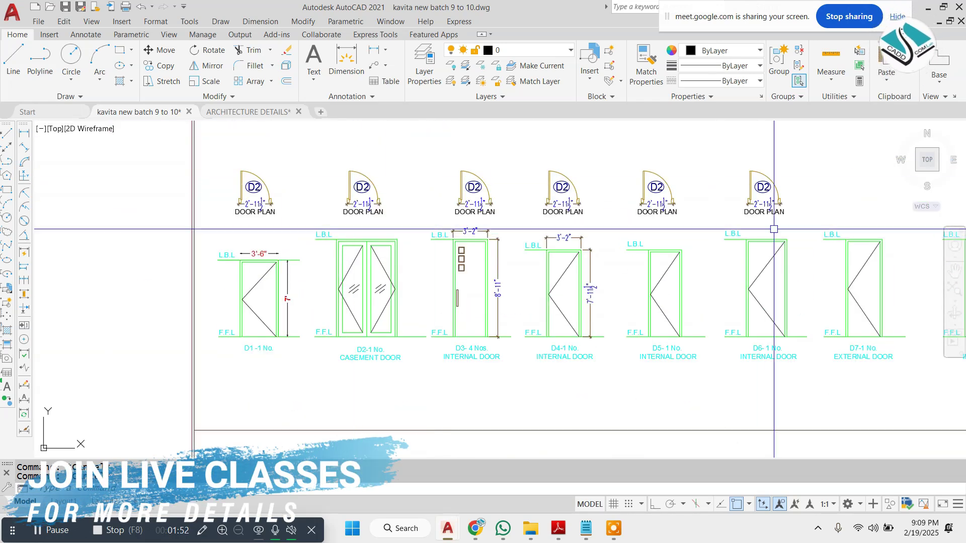
pyautogui.scroll(2, 215, 205)
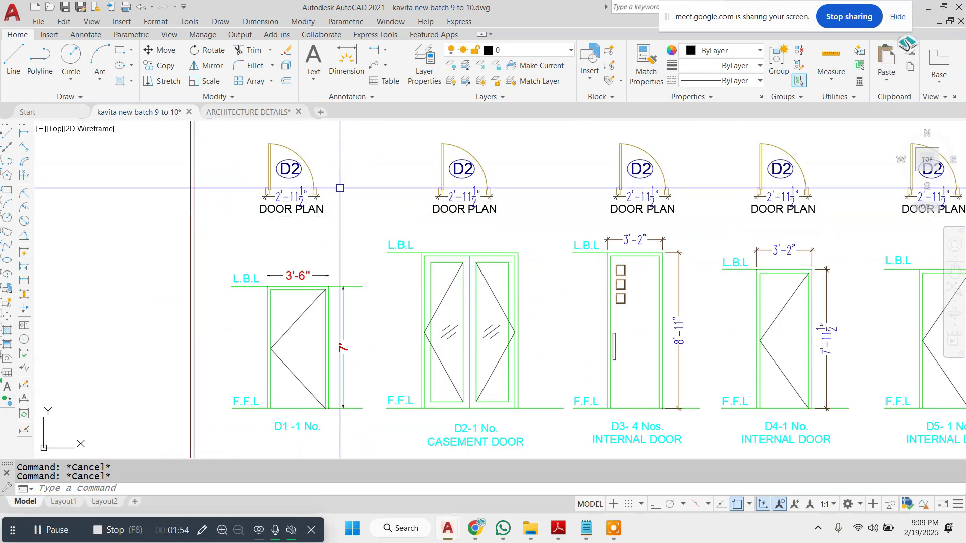
pyautogui.scroll(-3, 313, 286)
pyautogui.scroll(3, 342, 261)
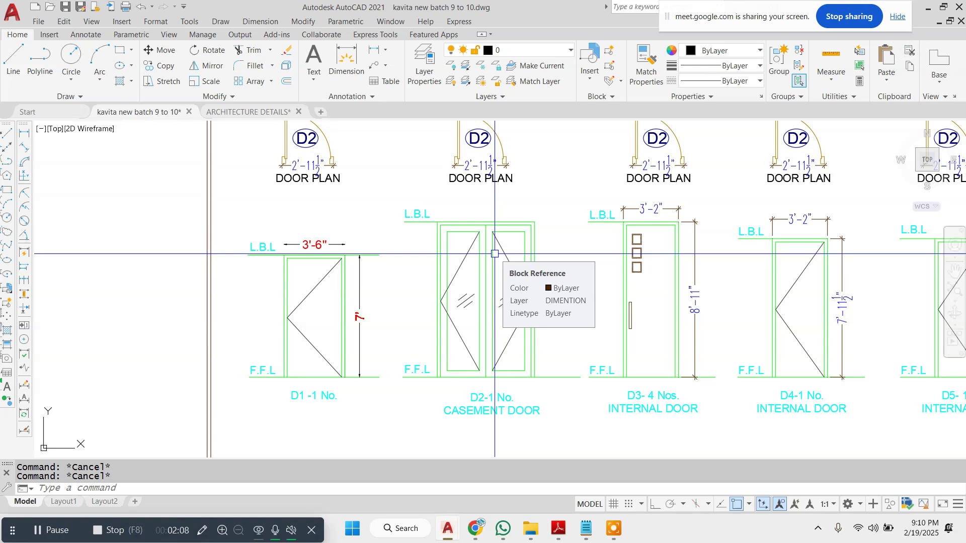
pyautogui.scroll(-4, 495, 253)
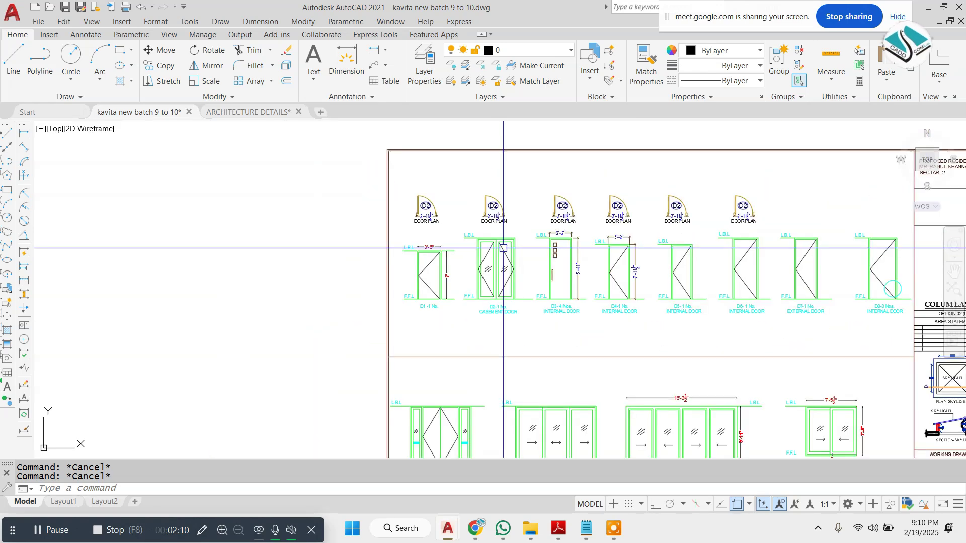
pyautogui.scroll(-5, 502, 248)
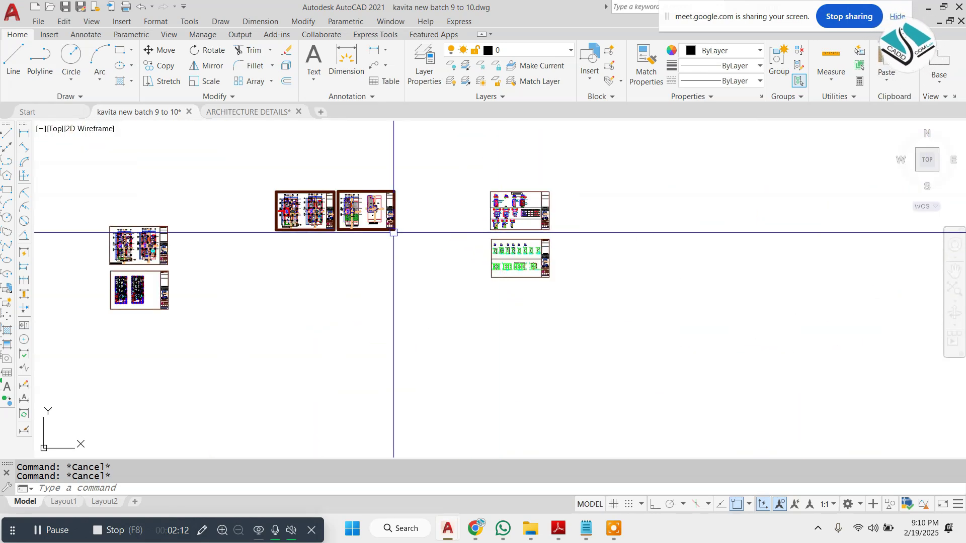
# Copy the toilet's D3 door with its tag and adjoining wall outlines to the empty area beside the door schedule sheet
pyautogui.scroll(8, 390, 231)
pyautogui.scroll(6, 296, 212)
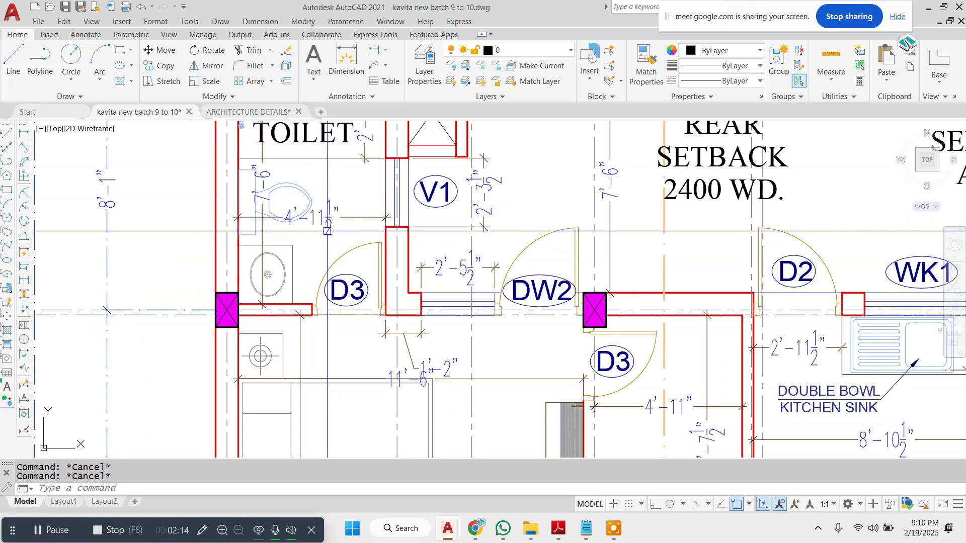
pyautogui.scroll(2, 295, 212)
pyautogui.click(263, 211)
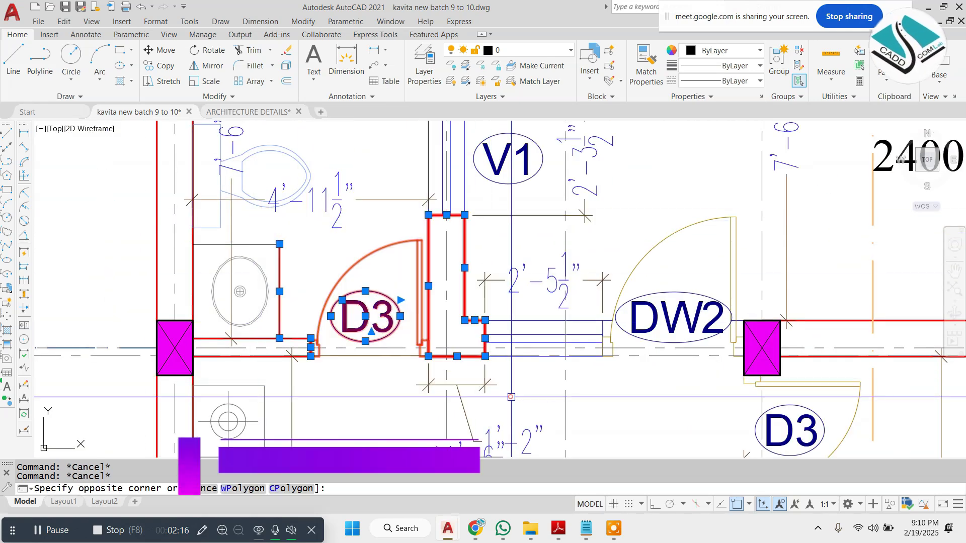
pyautogui.click(436, 300)
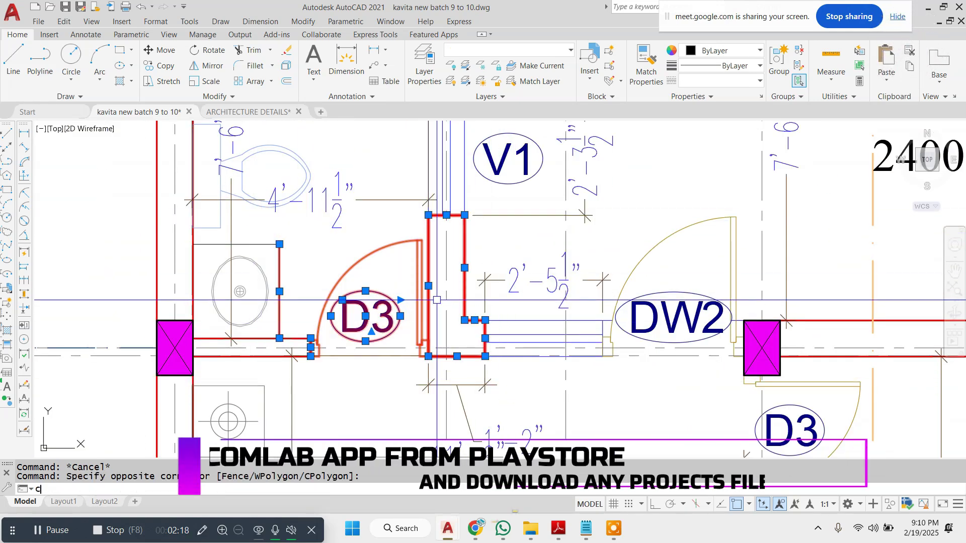
pyautogui.write('co')
pyautogui.press('Return')
pyautogui.click(310, 267)
pyautogui.scroll(-10, 173, 211)
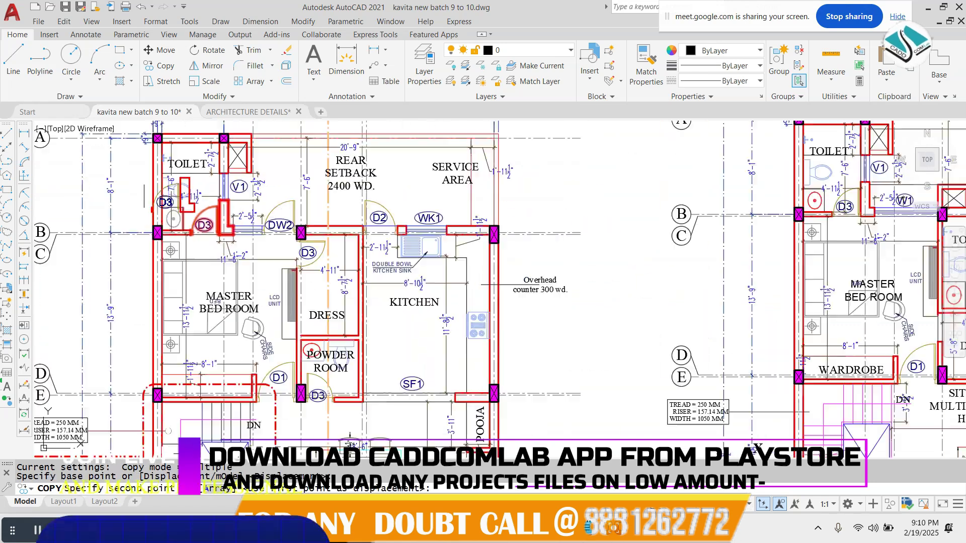
pyautogui.scroll(2, 696, 269)
pyautogui.scroll(2, 662, 353)
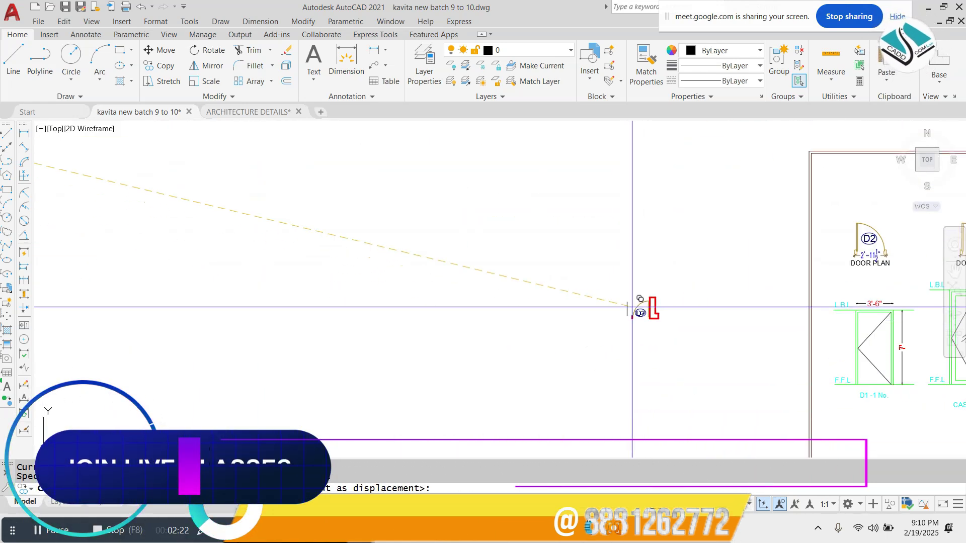
pyautogui.press('Escape')
# Erase the stray counter line next to the copied D3 door
pyautogui.scroll(5, 649, 284)
pyautogui.click(435, 144)
pyautogui.click(282, 224)
pyautogui.write('e')
pyautogui.press('Return')
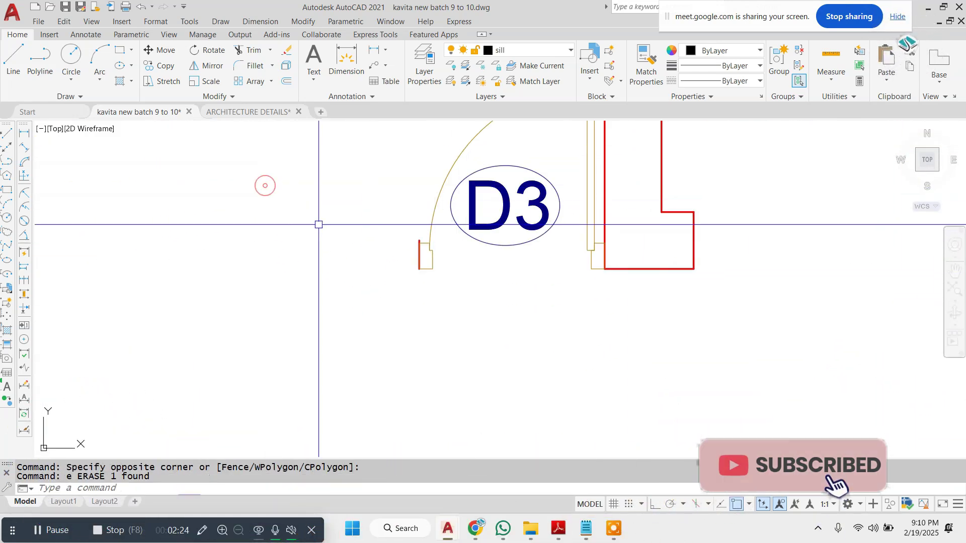
pyautogui.press('Escape')
# Draw lines outlining a short wall stub on the arc side of the copied D3 door, starting at the jamb's corners
pyautogui.write('re')
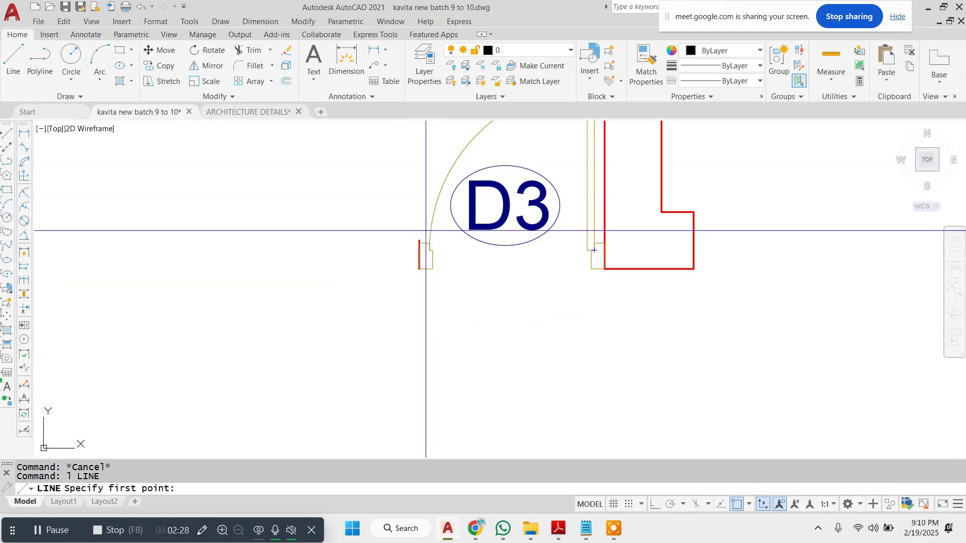
pyautogui.click(419, 241)
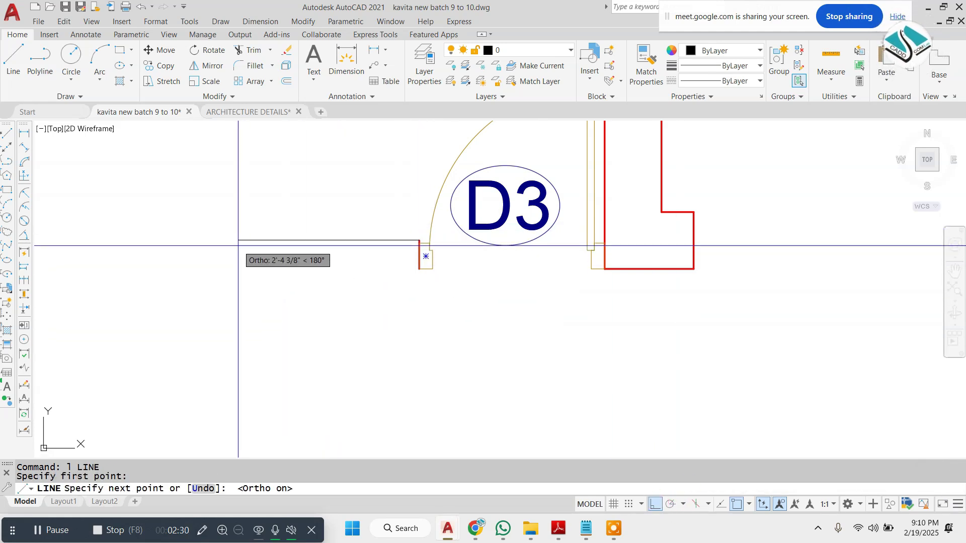
pyautogui.click(319, 240)
pyautogui.click(320, 331)
pyautogui.press('Escape')
pyautogui.press('Return')
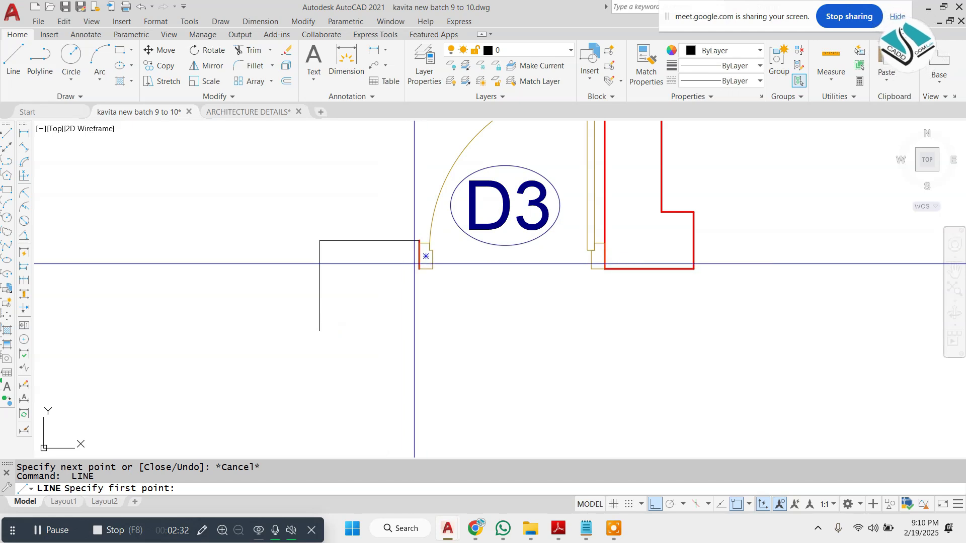
pyautogui.click(419, 269)
pyautogui.click(320, 269)
pyautogui.press('Escape')
# Trim the overhanging line ends so the new wall stub becomes a closed rectangle
pyautogui.write('tr')
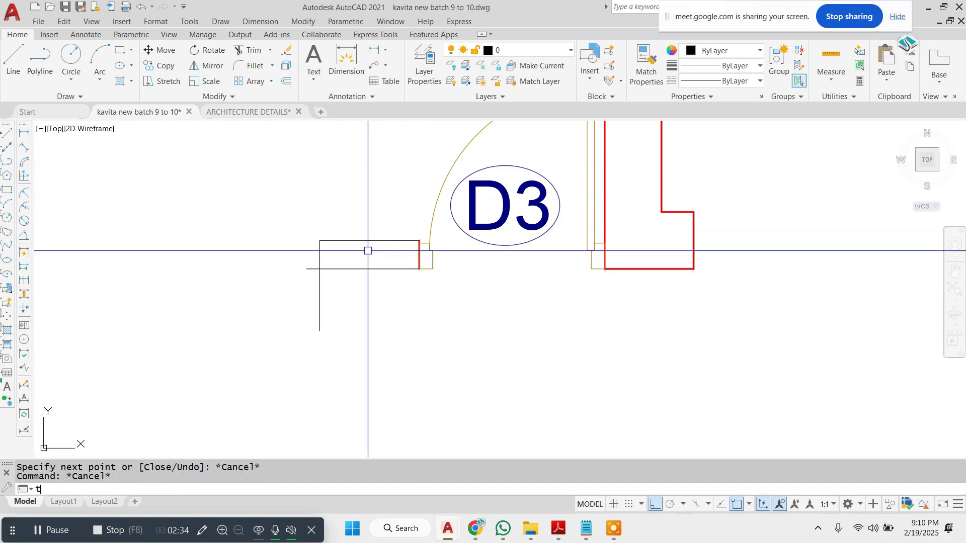
pyautogui.press('Return')
pyautogui.click(358, 298)
pyautogui.scroll(-2, 269, 317)
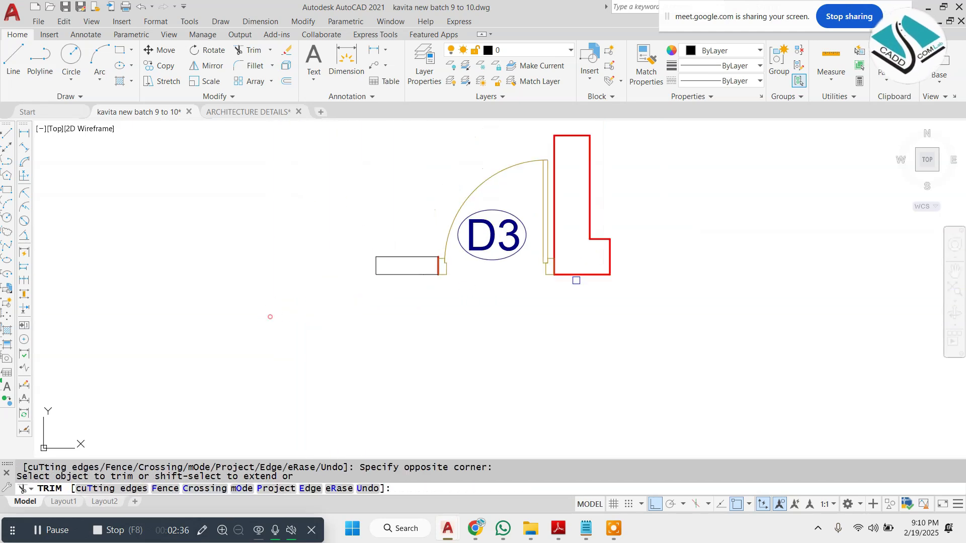
pyautogui.scroll(3, 586, 272)
pyautogui.press('Escape')
pyautogui.press('Escape')
# Draw a horizontal line across the hinge-side wall from the frame's upper corner to the wall's outer edge
pyautogui.scroll(1, 514, 235)
pyautogui.press('Escape')
pyautogui.write('l')
pyautogui.press('Return')
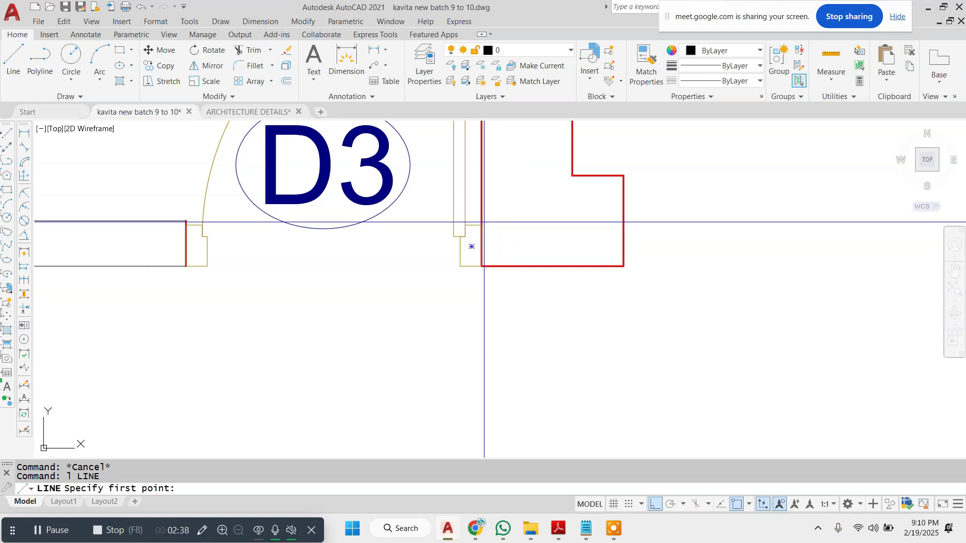
pyautogui.click(481, 225)
pyautogui.click(623, 225)
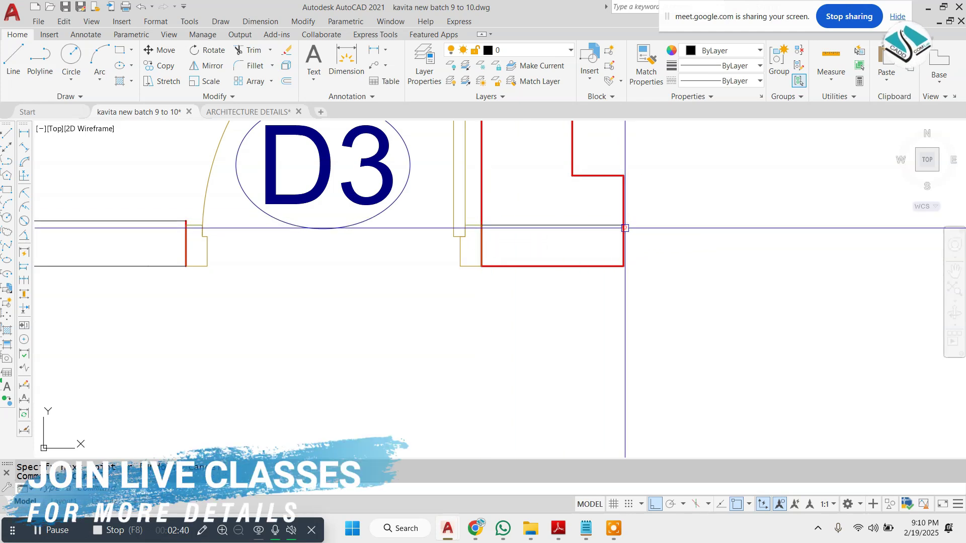
pyautogui.press('Return')
# Trim the hinge-side wall above the new horizontal line and erase the remaining wall outline there
pyautogui.write('tr')
pyautogui.press('Return')
pyautogui.click(623, 194)
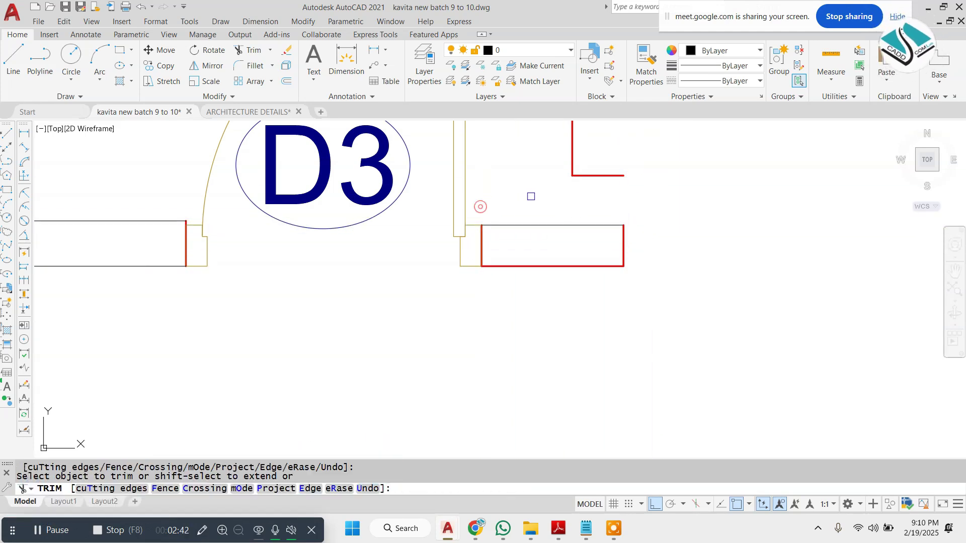
pyautogui.press('Escape')
pyautogui.click(628, 126)
pyautogui.click(525, 183)
pyautogui.write('e')
pyautogui.press('Return')
pyautogui.press('Escape')
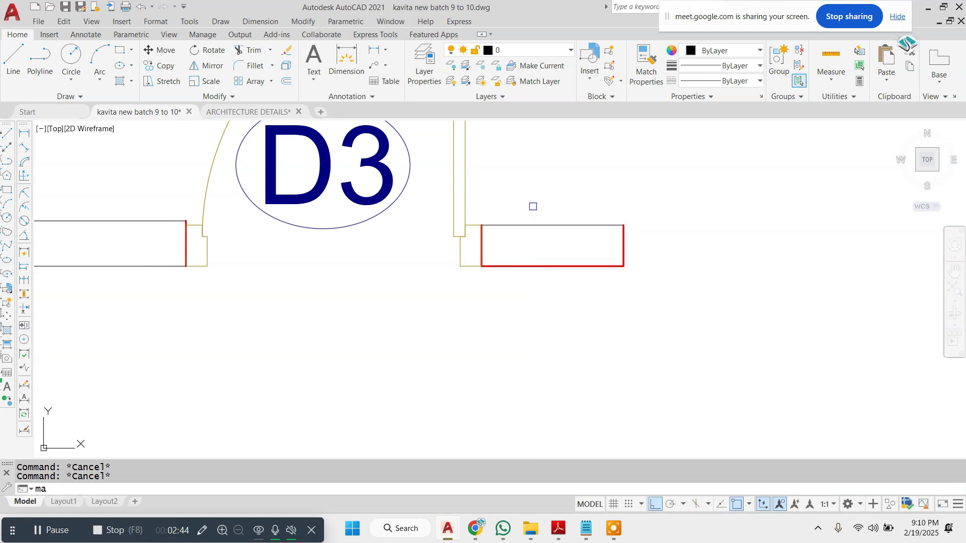
# Match the properties of the red wall outline onto the new lines of both wall stubs beside D3
pyautogui.click(525, 266)
pyautogui.click(647, 198)
pyautogui.click(573, 267)
pyautogui.scroll(-2, 573, 266)
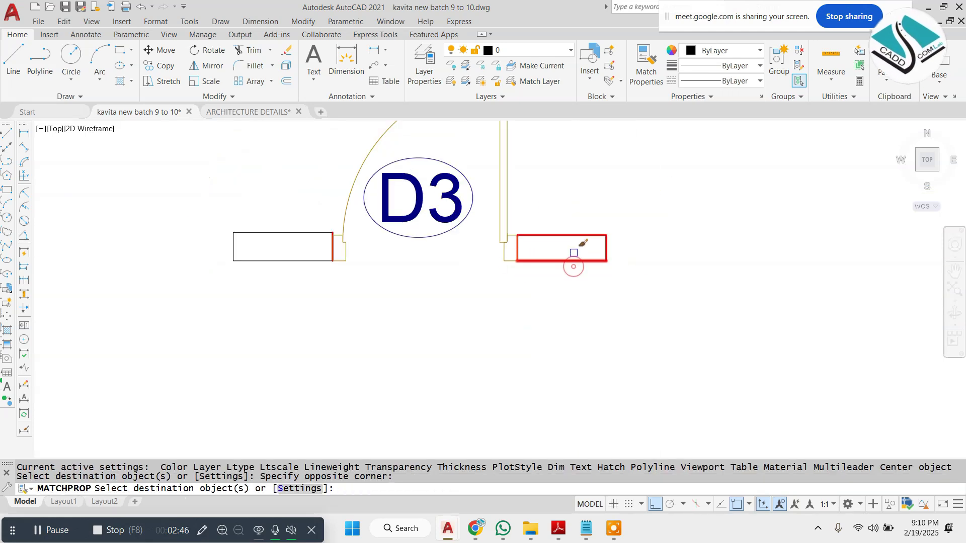
pyautogui.click(283, 215)
pyautogui.click(214, 269)
pyautogui.scroll(3, 345, 241)
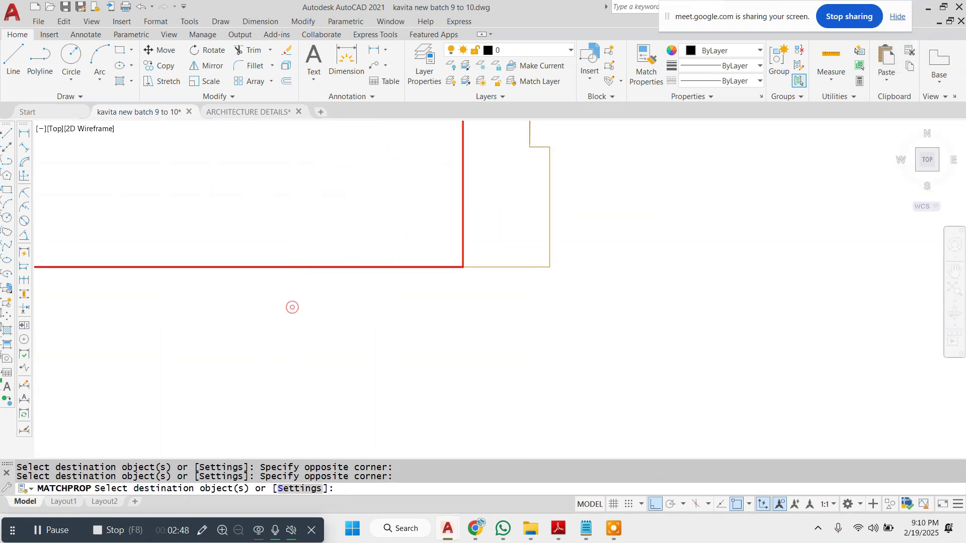
pyautogui.scroll(-3, 438, 261)
pyautogui.press('Escape')
pyautogui.press('Escape')
# Erase the leftover piece of wall outline beside the upper end of the open door leaf
pyautogui.scroll(-4, 438, 261)
pyautogui.click(513, 158)
pyautogui.click(485, 239)
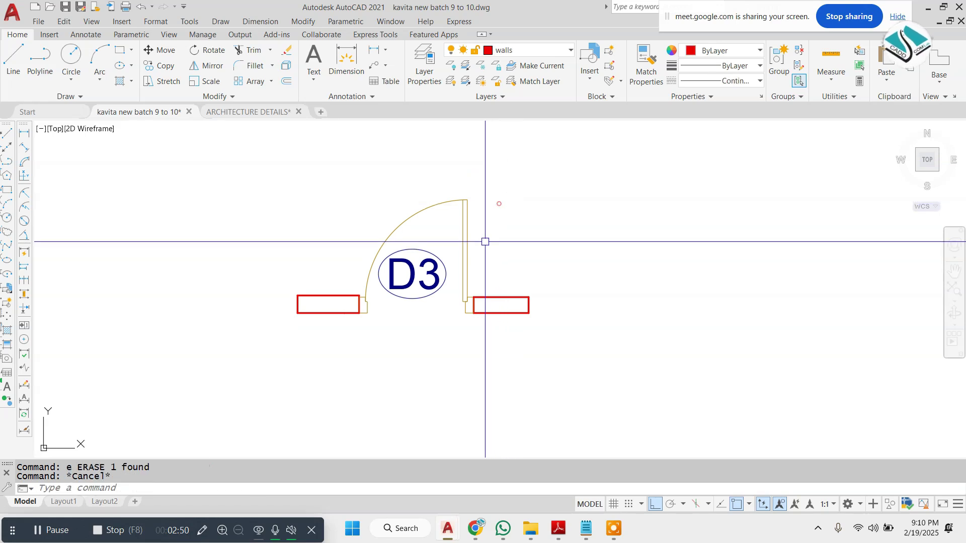
pyautogui.press('Escape')
pyautogui.scroll(-2, 557, 189)
pyautogui.click(557, 189)
pyautogui.click(353, 309)
pyautogui.write('m')
pyautogui.press('Return')
pyautogui.click(441, 266)
pyautogui.scroll(-2, 463, 211)
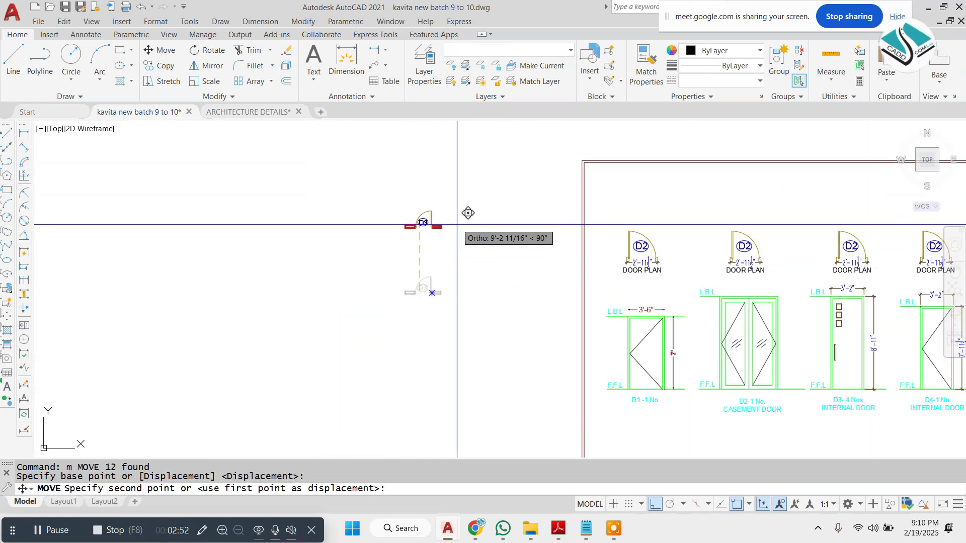
pyautogui.press('Escape')
# Scale down the D3 tag, text and ellipse together, about its centre
pyautogui.scroll(5, 447, 246)
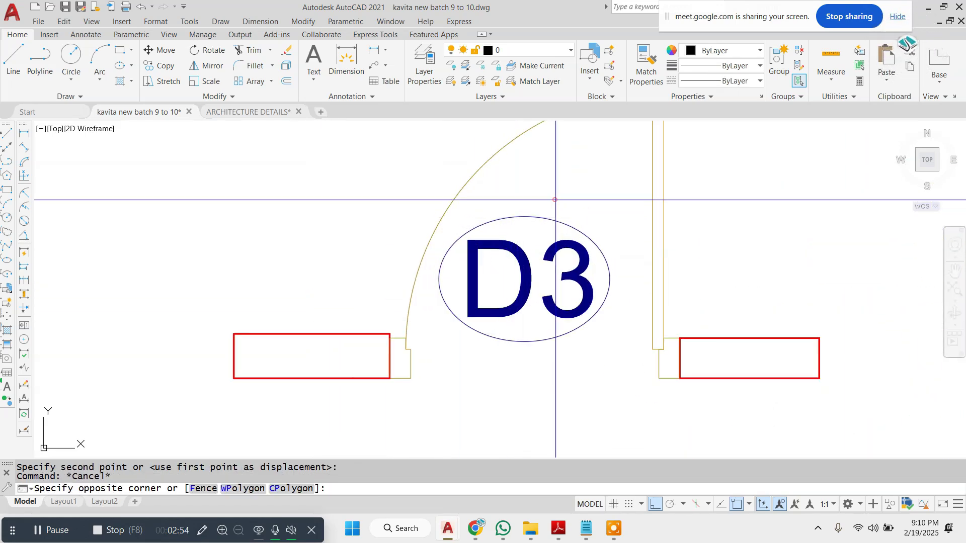
pyautogui.click(462, 350)
pyautogui.write('sc')
pyautogui.press('Return')
pyautogui.click(524, 279)
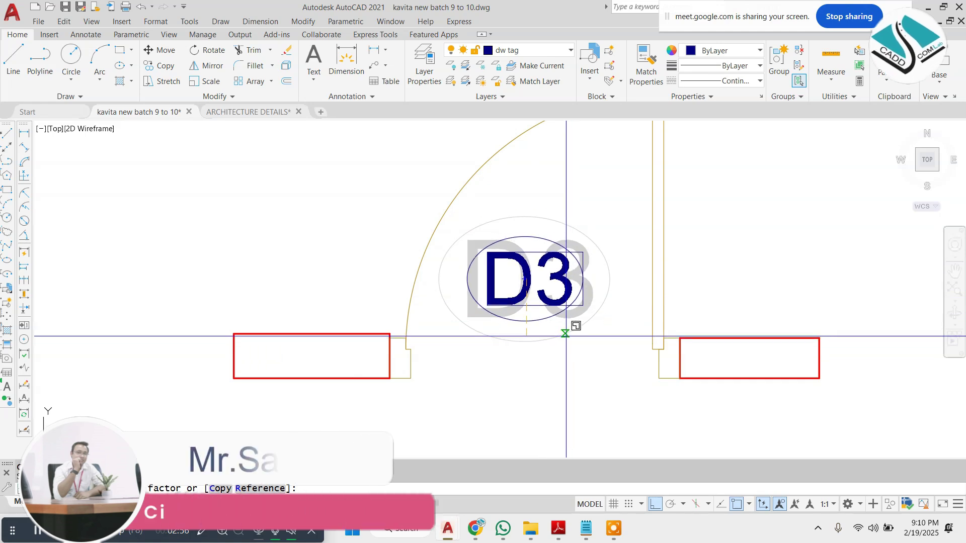
pyautogui.click(566, 337)
# Move the reduced D3 tag slightly toward the door leaf so it sits inside the door swing
pyautogui.click(580, 210)
pyautogui.click(470, 342)
pyautogui.write('m')
pyautogui.press('Return')
pyautogui.click(727, 222)
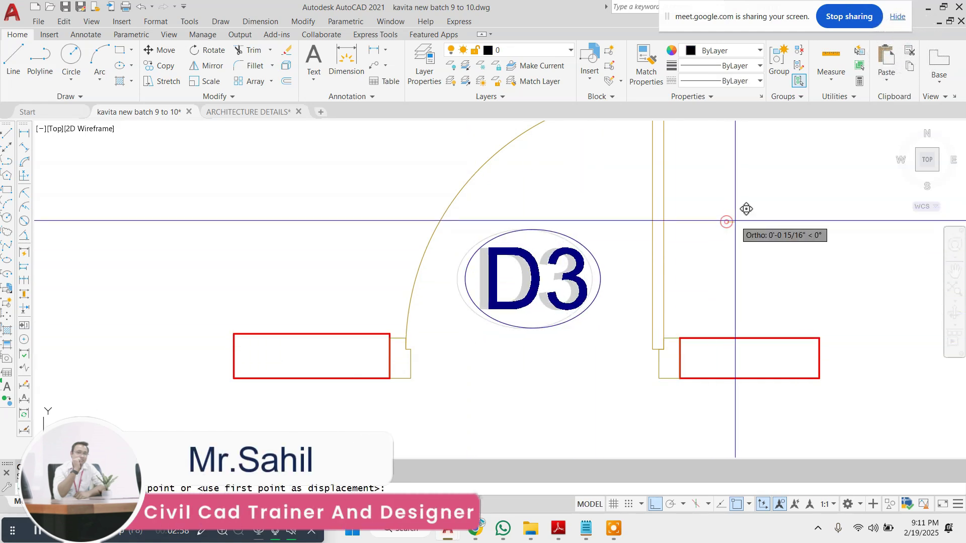
pyautogui.click(742, 217)
pyautogui.scroll(-6, 468, 246)
pyautogui.scroll(4, 490, 259)
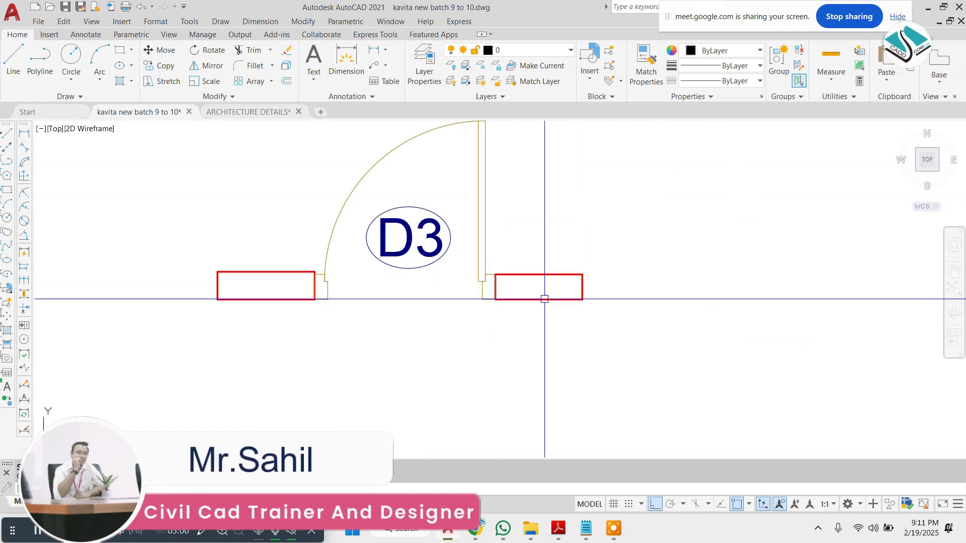
pyautogui.press('Escape')
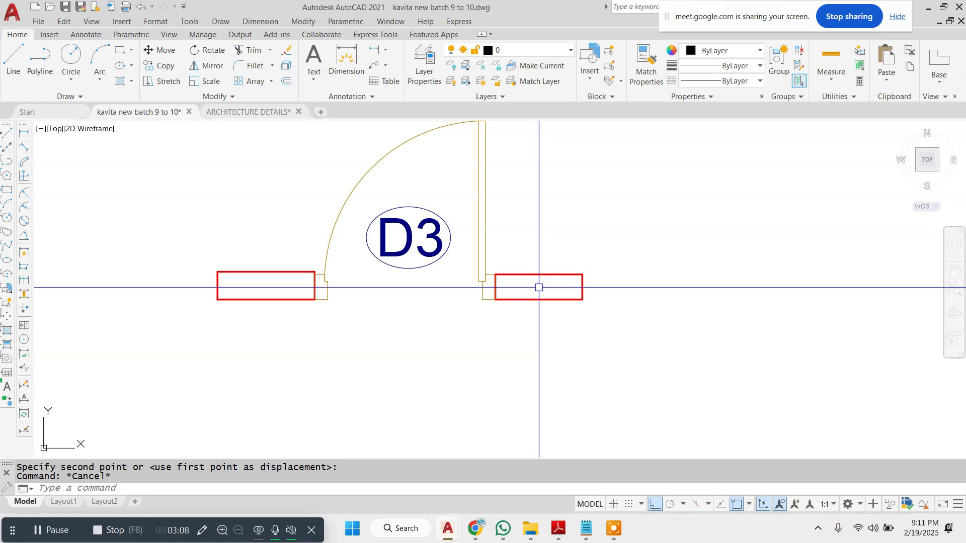
pyautogui.press('Escape')
# Explode the door and window details block, picking it at the break line of the SD1 plan
pyautogui.scroll(-4, 469, 224)
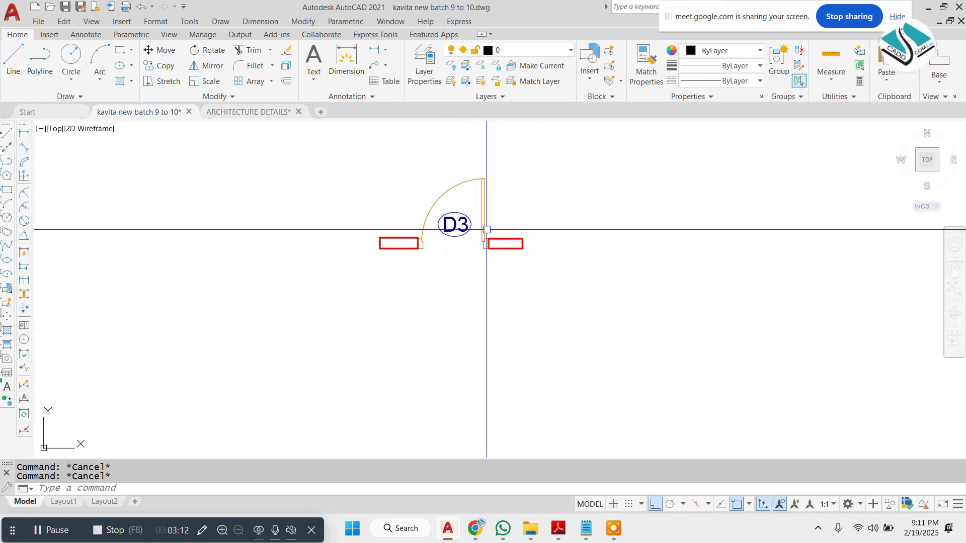
pyautogui.scroll(4, 487, 230)
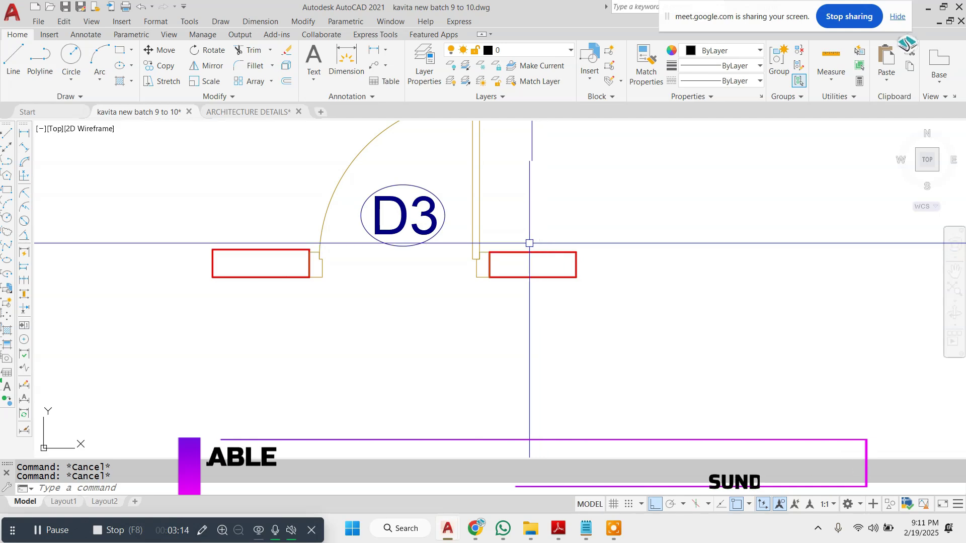
pyautogui.scroll(-5, 529, 243)
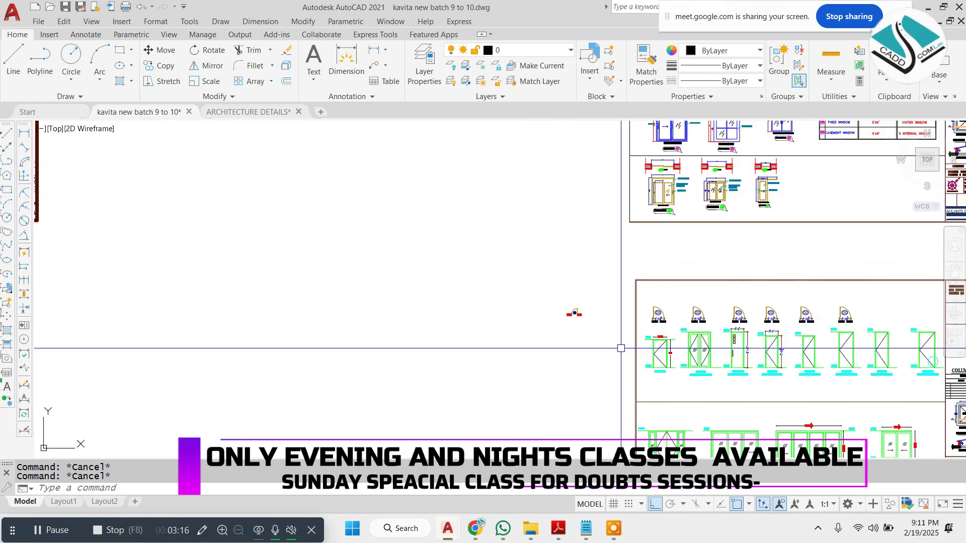
pyautogui.scroll(-2, 621, 347)
pyautogui.scroll(9, 667, 223)
pyautogui.write('x')
pyautogui.press('Return')
pyautogui.click(562, 246)
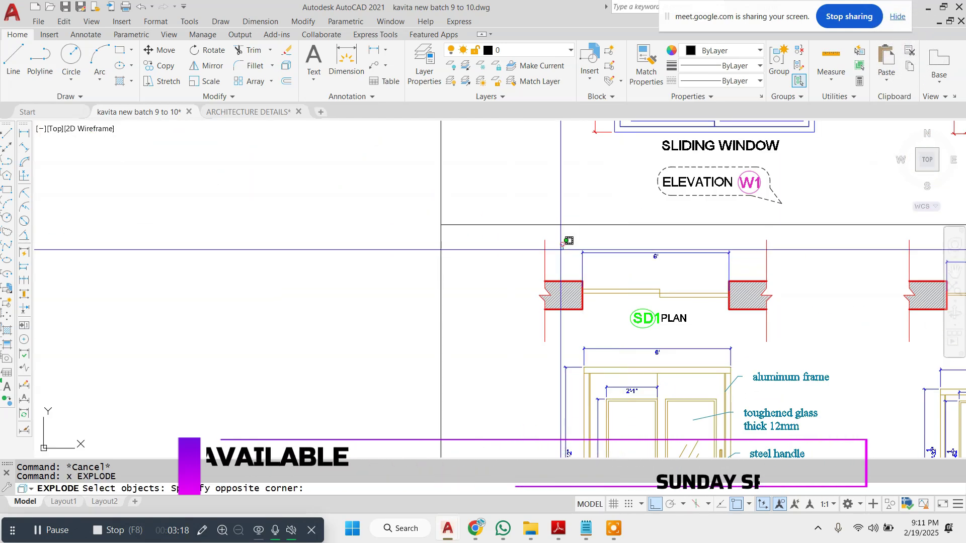
pyautogui.click(541, 254)
pyautogui.press('Return')
# Move the break line from the SD1 plan to beside the hinge-side wall stub of the D3 plan, with Ortho off
pyautogui.click(545, 271)
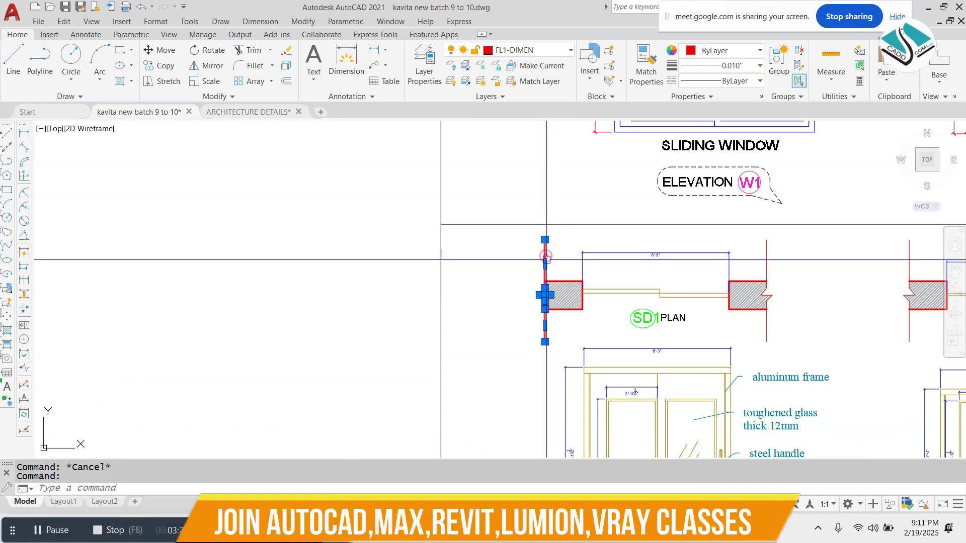
pyautogui.write('m')
pyautogui.press('Return')
pyautogui.click(548, 290)
pyautogui.scroll(-5, 583, 319)
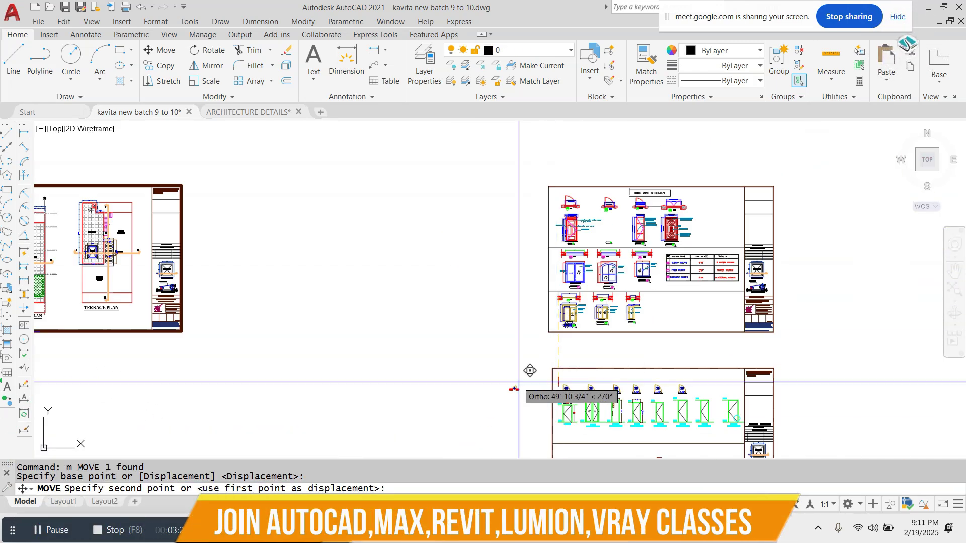
pyautogui.scroll(6, 533, 391)
pyautogui.scroll(2, 536, 243)
pyautogui.press('F8')
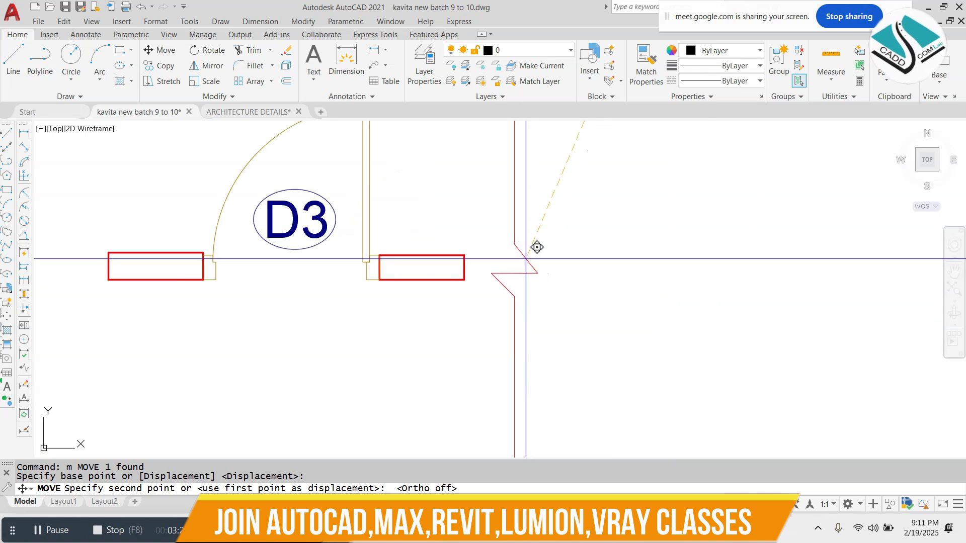
pyautogui.click(511, 246)
pyautogui.press('Escape')
# Scale down the break line to suit the wall thickness, using the end of the D3 wall stub as base point
pyautogui.scroll(4, 508, 251)
pyautogui.click(539, 205)
pyautogui.click(500, 258)
pyautogui.write('sc')
pyautogui.press('Return')
pyautogui.click(404, 286)
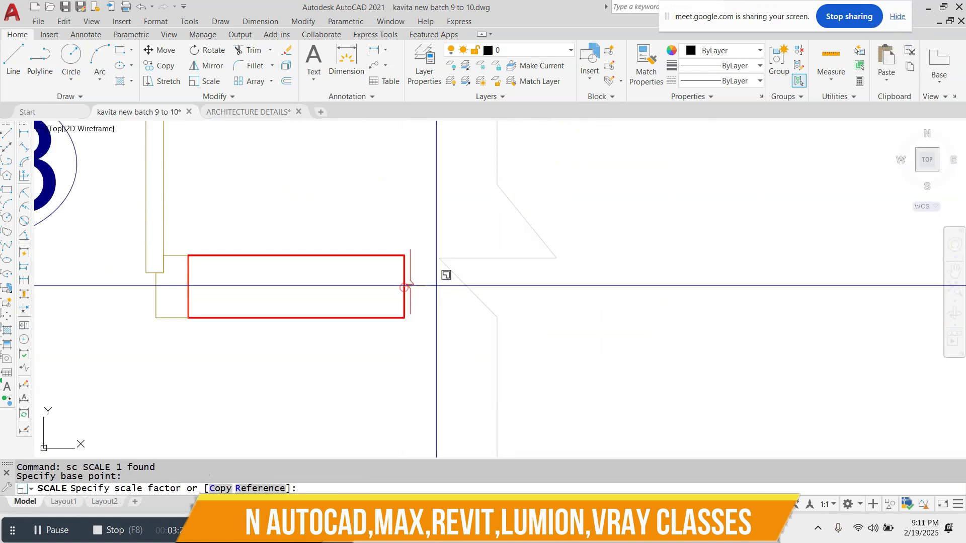
pyautogui.scroll(2, 434, 285)
pyautogui.click(511, 285)
# Erase the vertical line closing the outer end of the hinge-side wall stub
pyautogui.scroll(4, 396, 236)
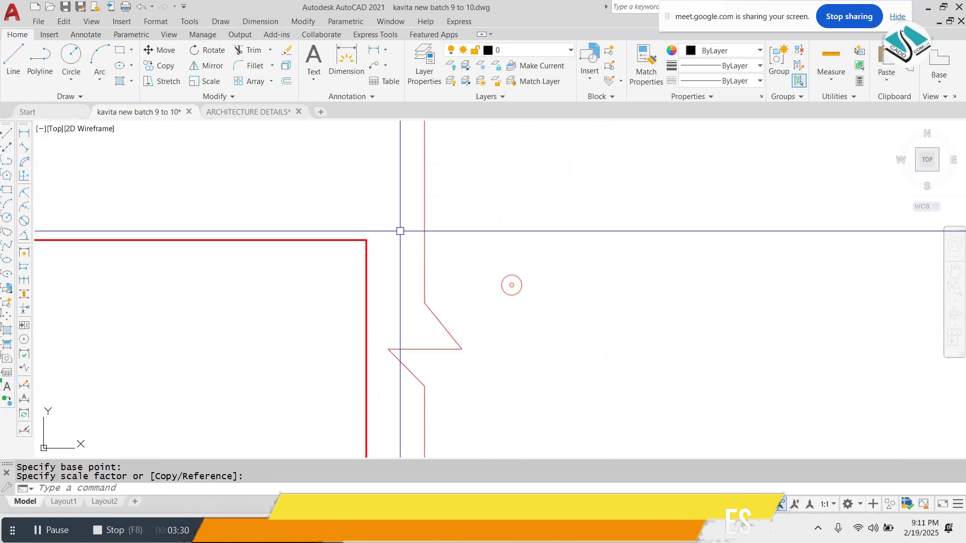
pyautogui.click(403, 266)
pyautogui.click(211, 336)
pyautogui.write('e')
pyautogui.press('Return')
# Move the scaled break line onto the open end of the hinge-side wall stub
pyautogui.click(458, 235)
pyautogui.click(293, 361)
pyautogui.write('m')
pyautogui.press('Return')
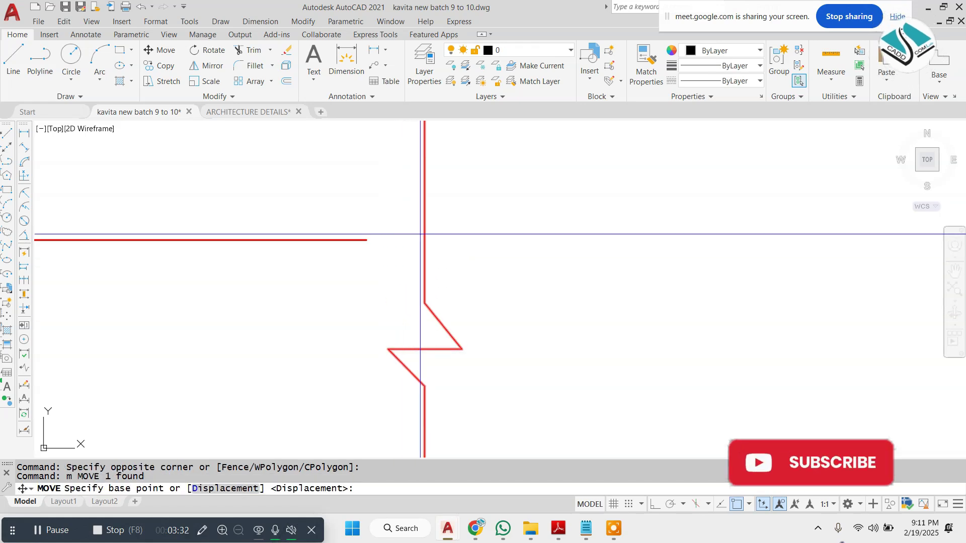
pyautogui.click(425, 227)
pyautogui.click(367, 240)
pyautogui.scroll(-3, 591, 247)
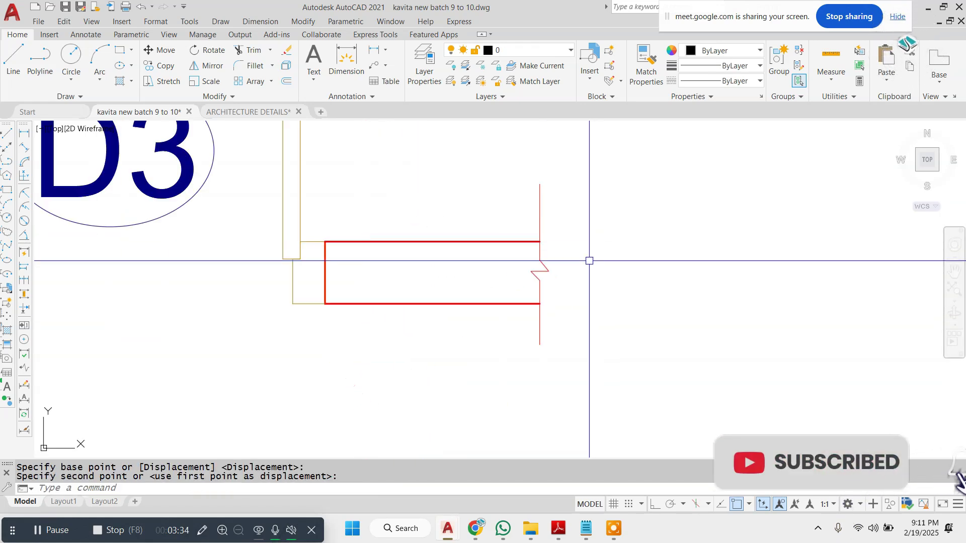
# Copy the break line from the hinge-side wall to the outer end of the opposite wall stub
pyautogui.scroll(2, 523, 263)
pyautogui.click(601, 246)
pyautogui.click(468, 289)
pyautogui.write('co')
pyautogui.press('Return')
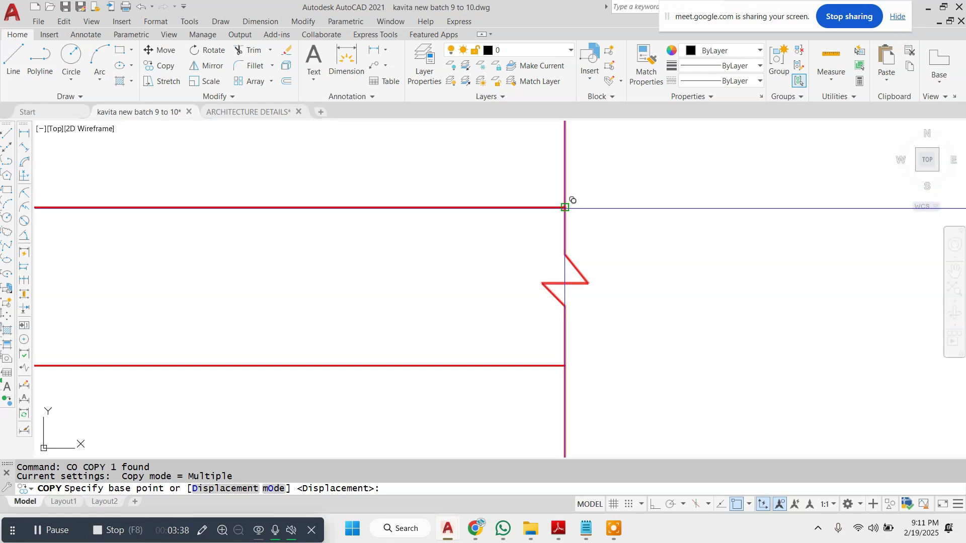
pyautogui.click(565, 207)
pyautogui.scroll(-3, 565, 207)
pyautogui.scroll(3, 685, 250)
pyautogui.scroll(4, 413, 197)
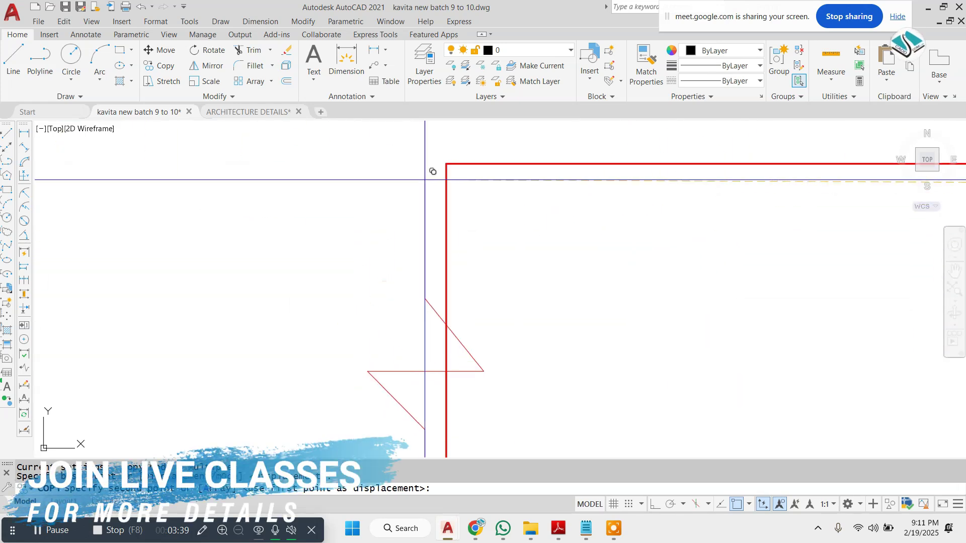
pyautogui.click(446, 163)
pyautogui.press('Escape')
# Erase the vertical end line behind the copied break line on the arc-side wall stub
pyautogui.scroll(4, 464, 325)
pyautogui.click(420, 305)
pyautogui.click(284, 336)
pyautogui.write('e')
pyautogui.press('Return')
pyautogui.scroll(-7, 385, 253)
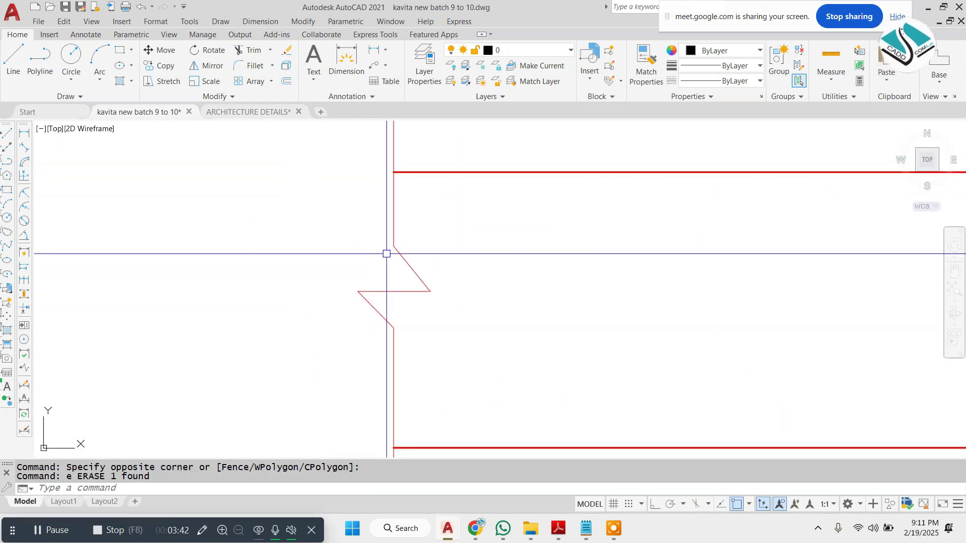
pyautogui.press('Escape')
pyautogui.scroll(-1, 547, 250)
pyautogui.scroll(2, 673, 227)
pyautogui.scroll(-2, 409, 259)
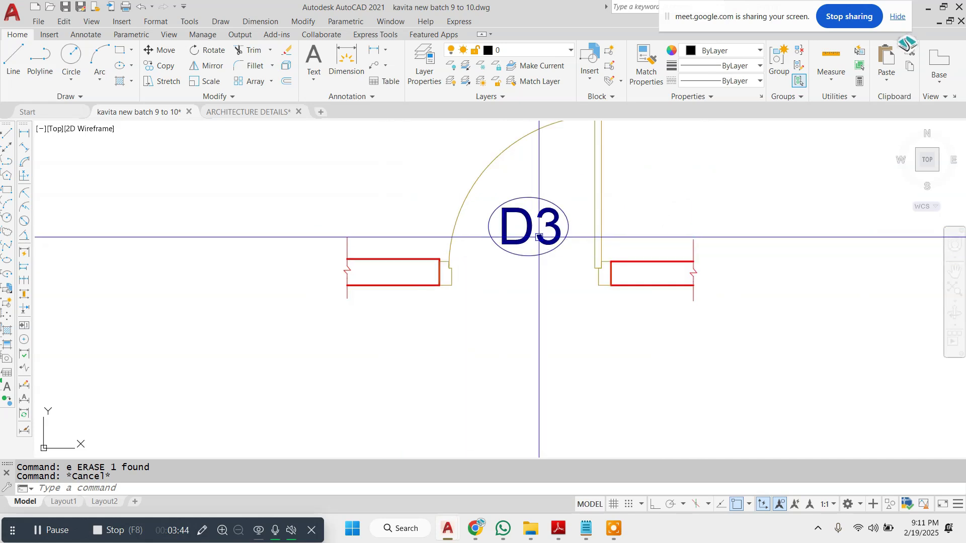
# Hatch both D3 wall stubs with the ANSI32 pattern at scale 2
pyautogui.scroll(2, 589, 244)
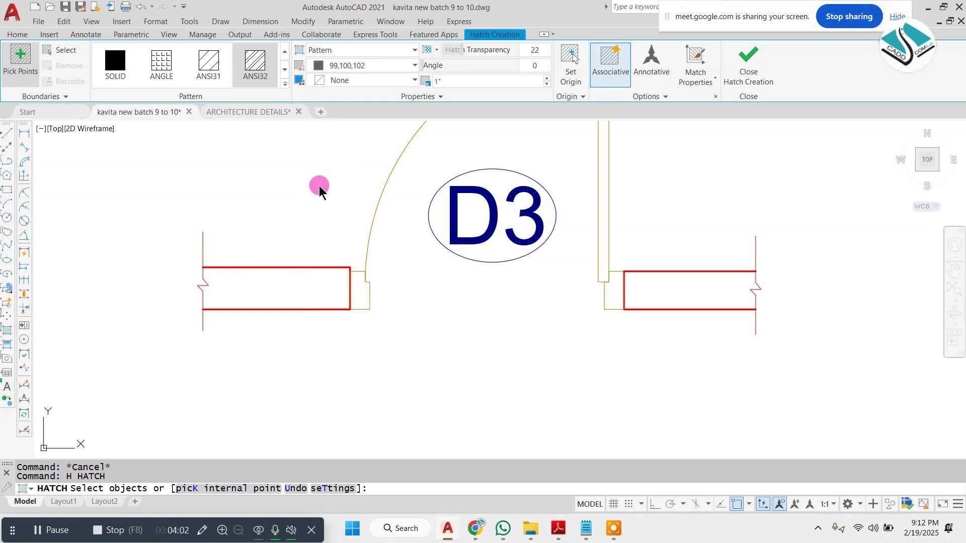
pyautogui.click(308, 272)
pyautogui.click(648, 290)
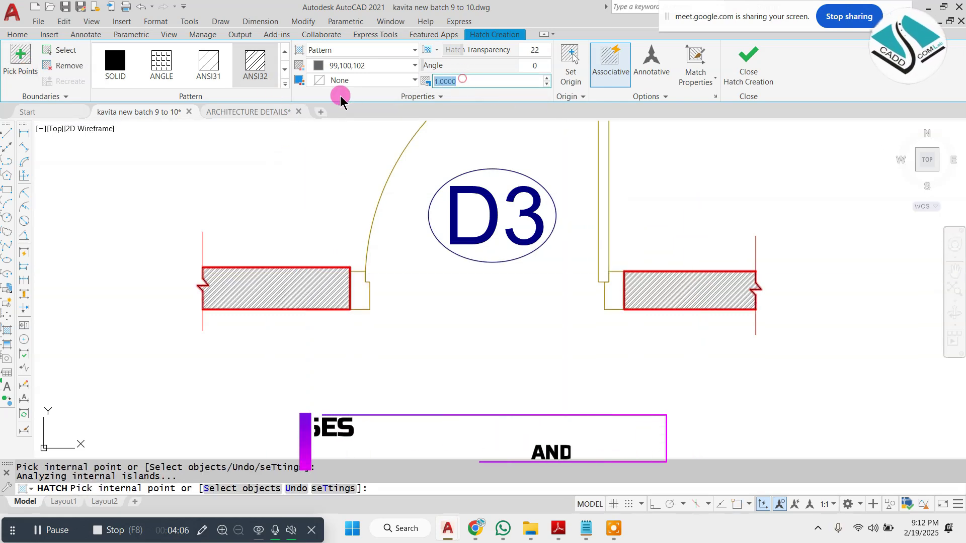
pyautogui.write('2')
pyautogui.press('Return')
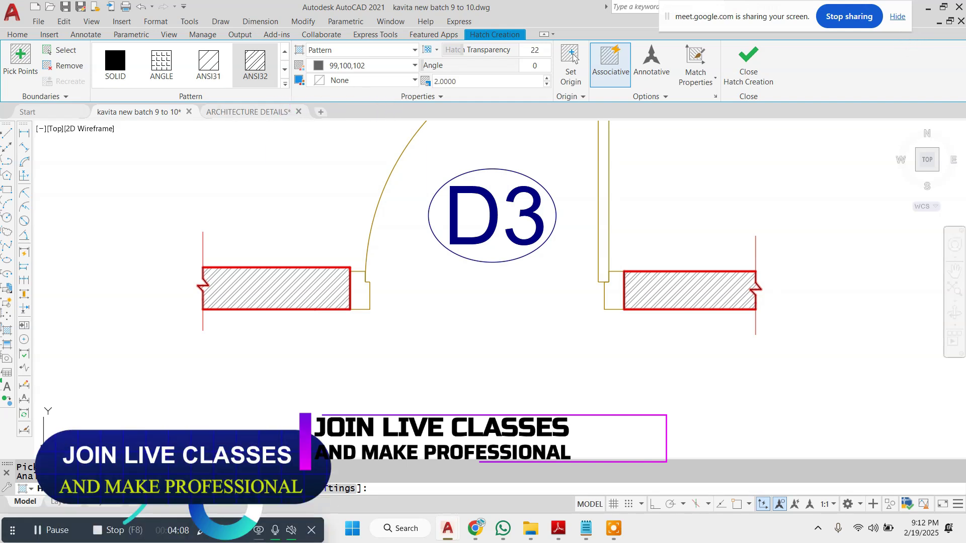
# Set the wall hatch colour to 41,49,137 and its scale to 3, and finish the hatch
pyautogui.click(383, 50)
pyautogui.click(377, 66)
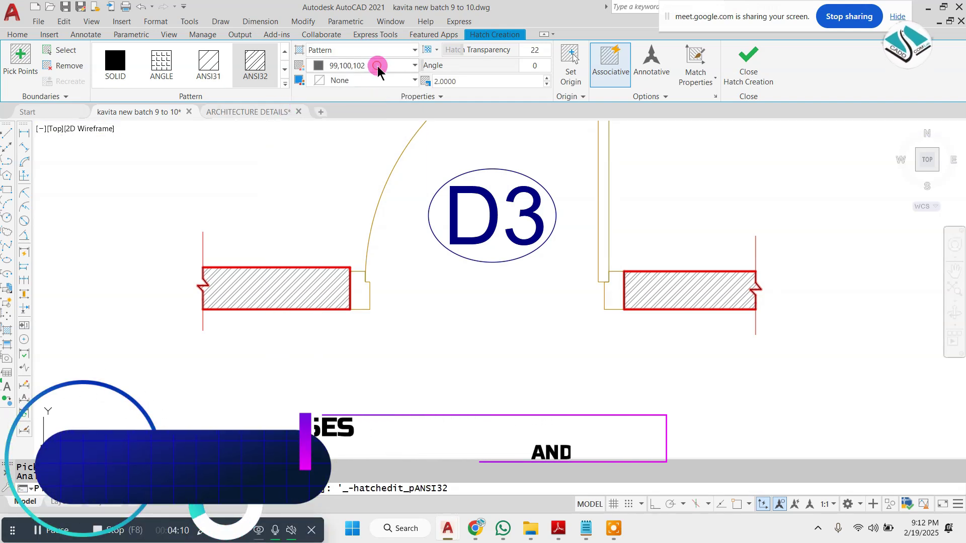
pyautogui.click(378, 65)
pyautogui.click(384, 118)
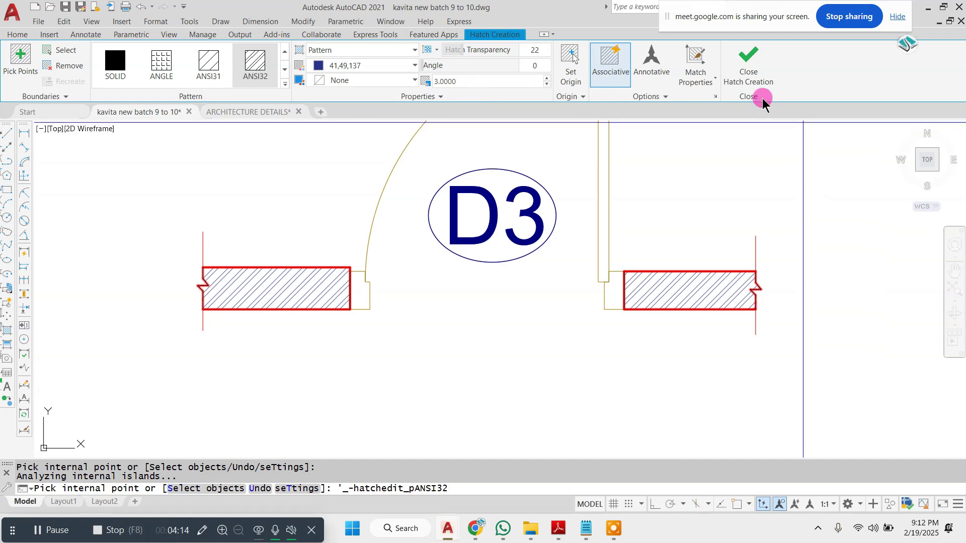
pyautogui.click(745, 80)
# Explode the reference door schedule block on the neighbouring sheet
pyautogui.scroll(-5, 438, 292)
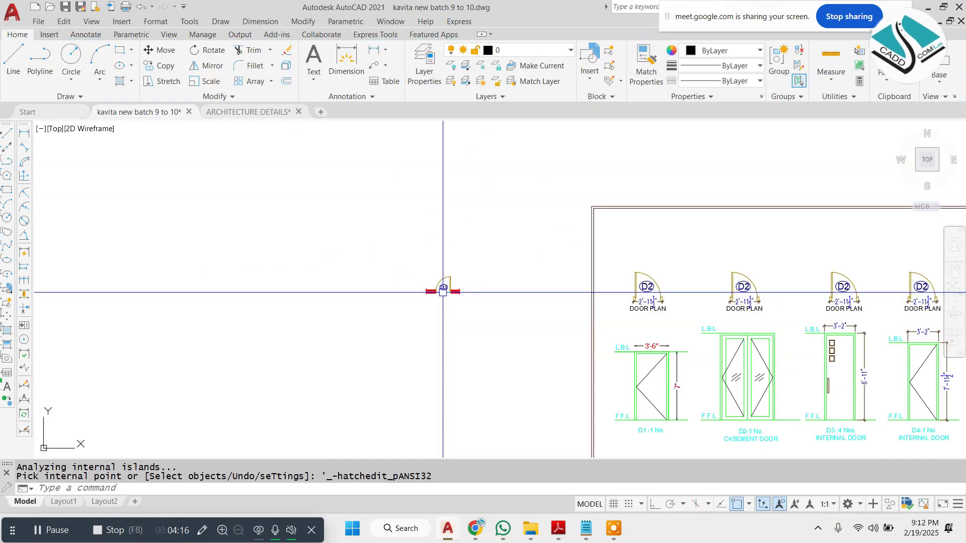
pyautogui.scroll(8, 688, 281)
pyautogui.write('x')
pyautogui.press('Return')
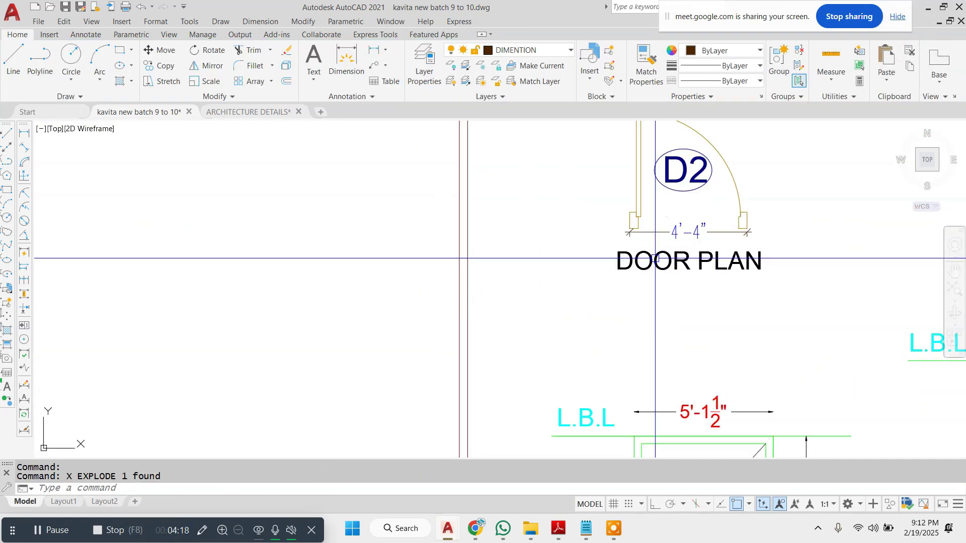
# Move the DOOR PLAN label from the reference D2 door plan to just below the D3 plan
pyautogui.click(646, 260)
pyautogui.write('m')
pyautogui.press('Return')
pyautogui.click(647, 258)
pyautogui.scroll(-5, 647, 257)
pyautogui.scroll(6, 574, 226)
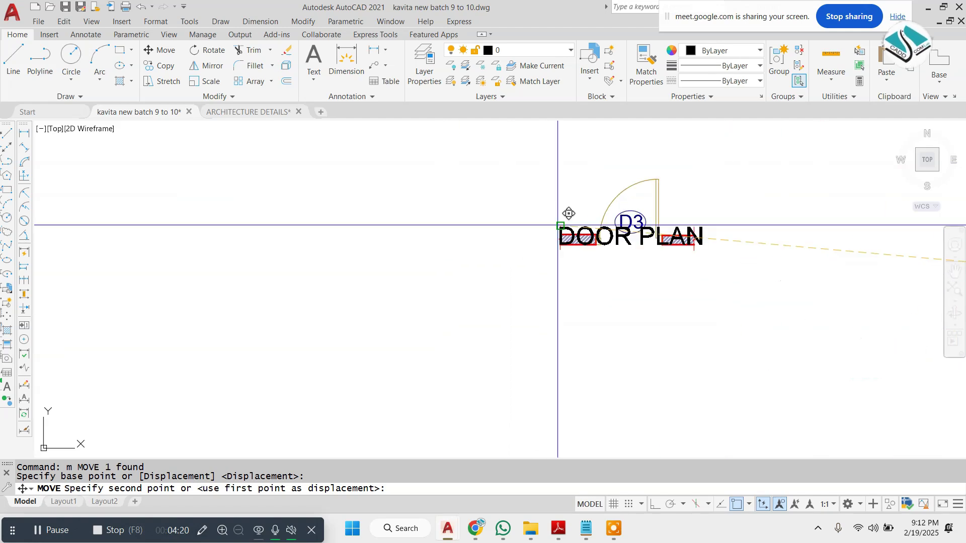
pyautogui.click(485, 291)
pyautogui.press('Escape')
# Scale down the DOOR PLAN label below the D3 plan
pyautogui.click(700, 319)
pyautogui.write('sc')
pyautogui.press('Return')
pyautogui.click(670, 318)
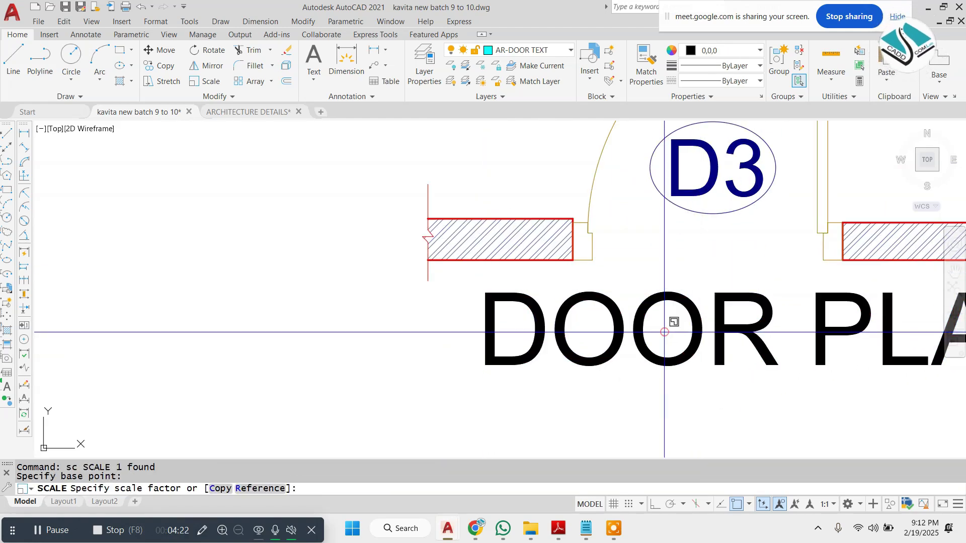
pyautogui.click(518, 346)
# Move the reduced DOOR PLAN label beneath the arc-side wall stub of D3
pyautogui.click(668, 377)
pyautogui.write('m')
pyautogui.press('Return')
pyautogui.click(704, 377)
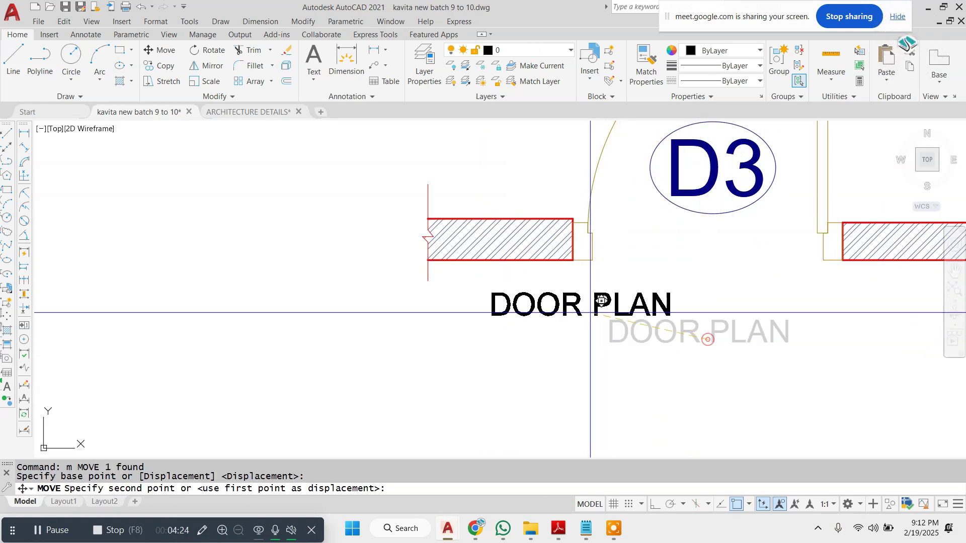
pyautogui.click(526, 377)
pyautogui.press('Escape')
# Change the font of the DOOR PLAN label to Times New Roman
pyautogui.doubleClick(545, 332)
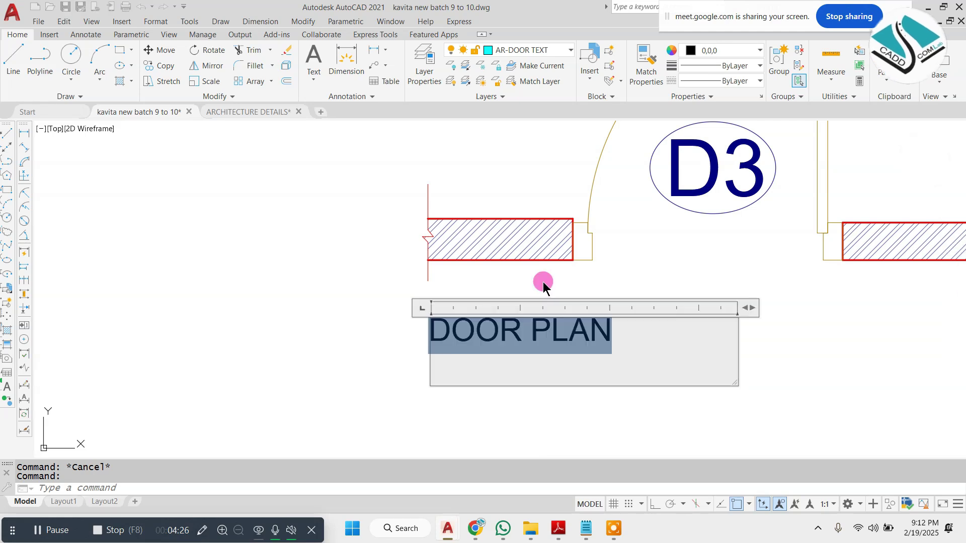
pyautogui.scroll(-2, 527, 285)
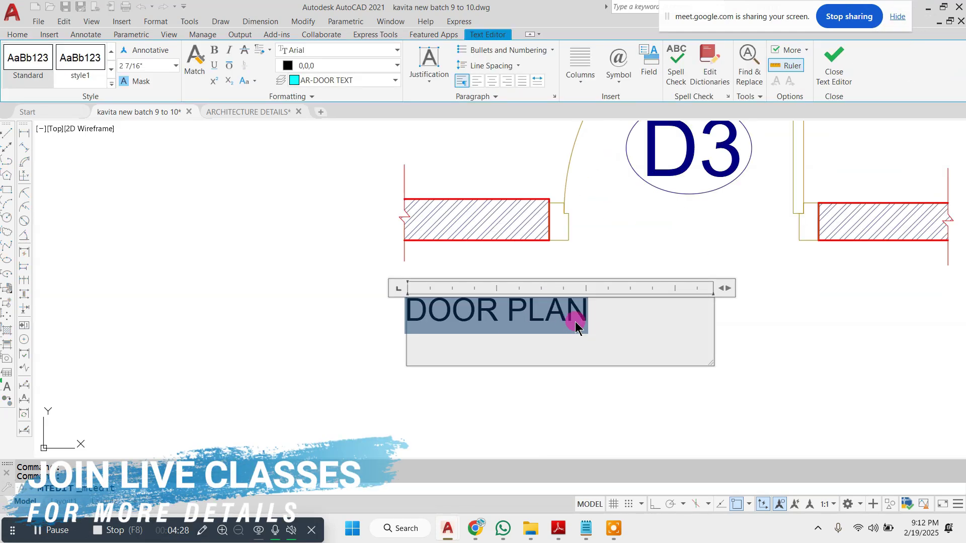
pyautogui.scroll(3, 567, 330)
pyautogui.click(359, 56)
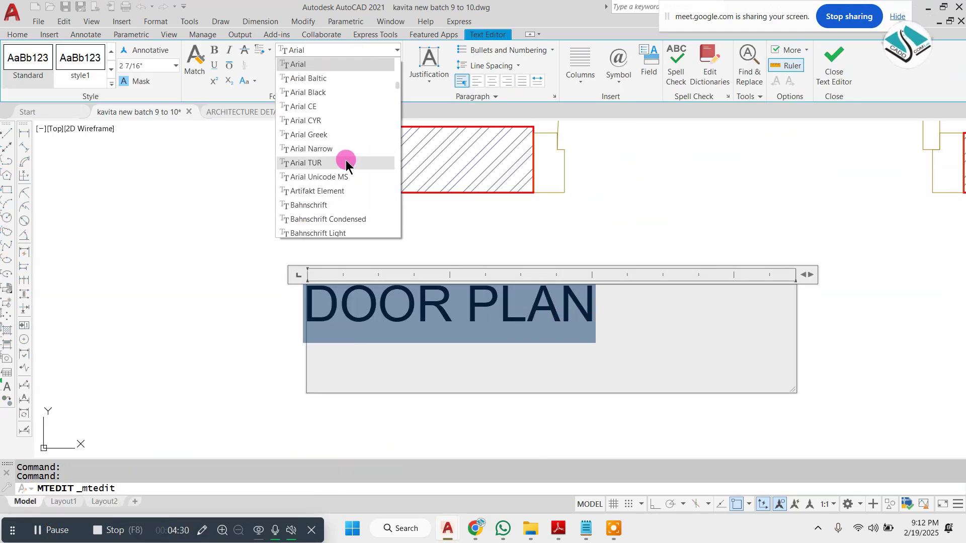
pyautogui.scroll(-10, 346, 159)
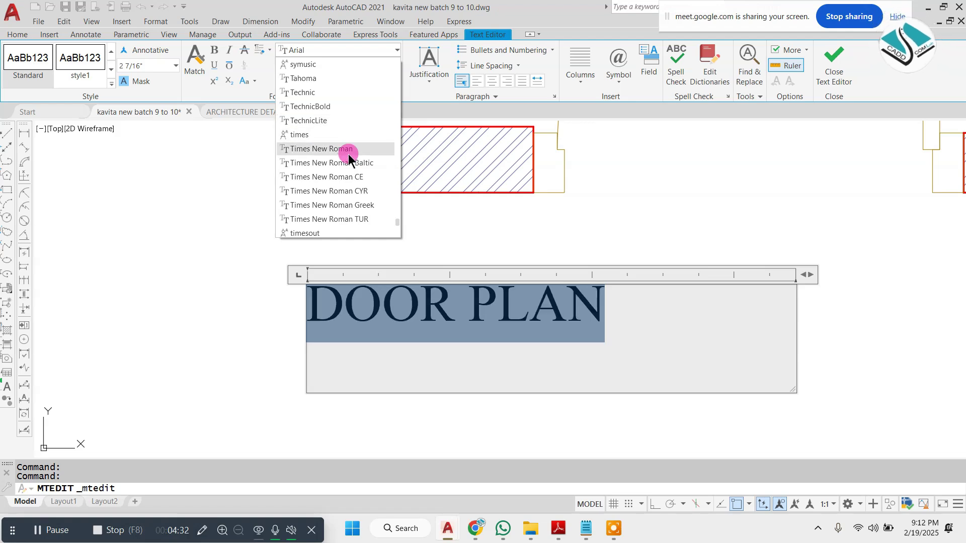
pyautogui.click(348, 159)
pyautogui.press('Escape')
# Draw a rectangle framing the DOOR PLAN label
pyautogui.write('rec')
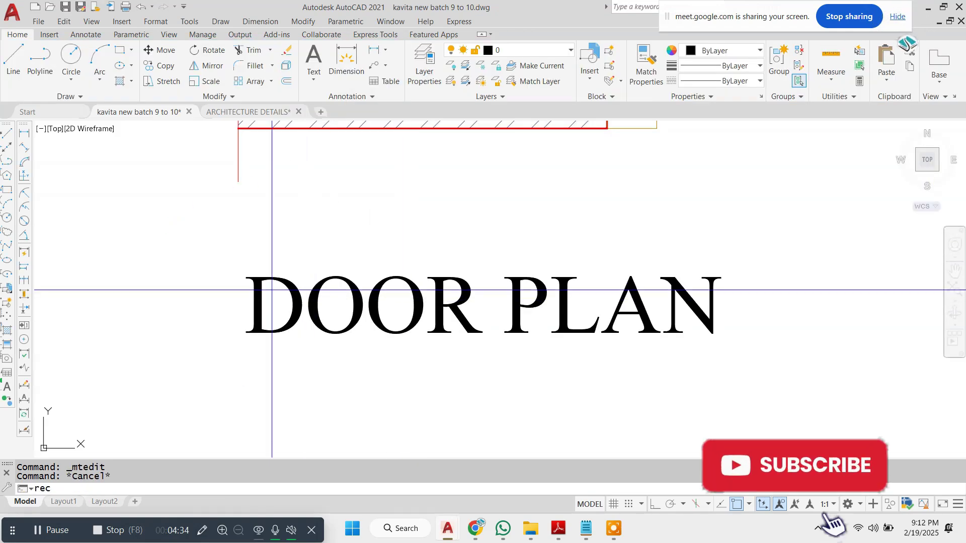
pyautogui.press('Return')
pyautogui.click(216, 263)
pyautogui.click(729, 352)
pyautogui.press('Escape')
pyautogui.scroll(-6, 434, 318)
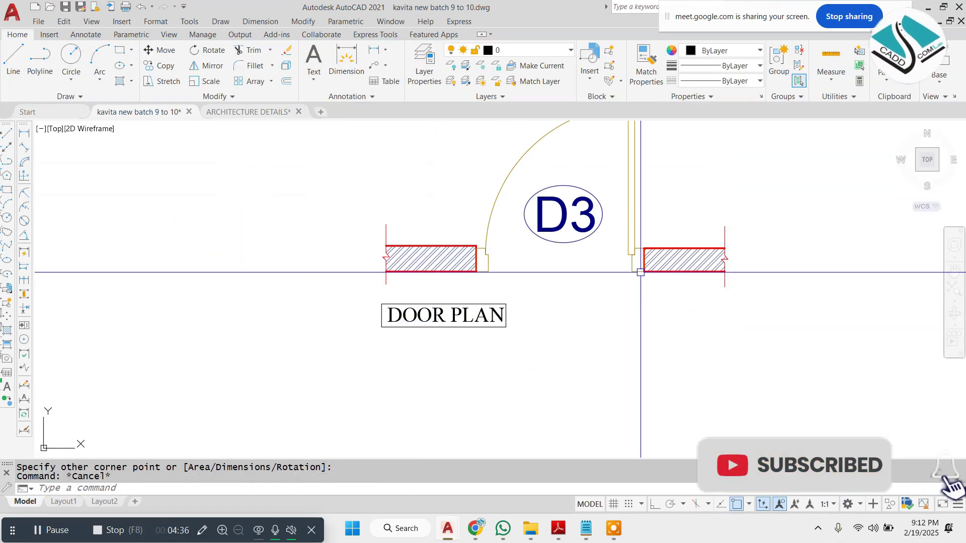
# Add a linear dimension across the D3 door opening between the two wall stubs, just below the walls
pyautogui.scroll(4, 618, 252)
pyautogui.click(255, 21)
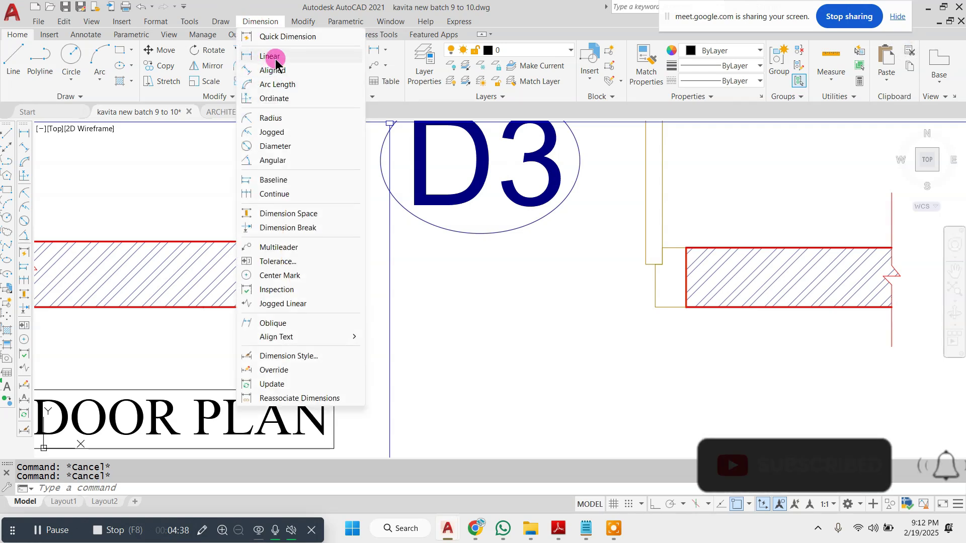
pyautogui.click(273, 59)
pyautogui.click(259, 306)
pyautogui.scroll(-2, 631, 291)
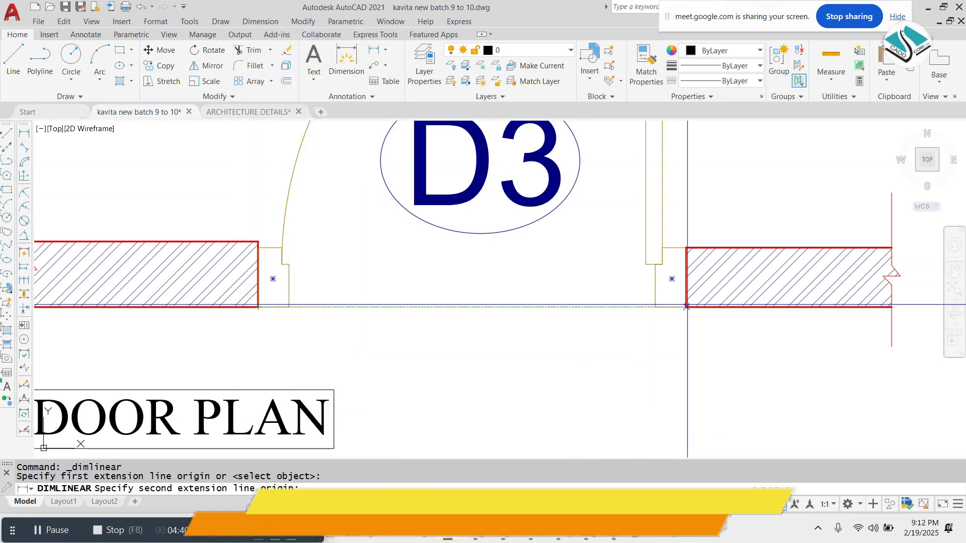
pyautogui.click(686, 301)
pyautogui.scroll(-1, 522, 323)
pyautogui.click(522, 303)
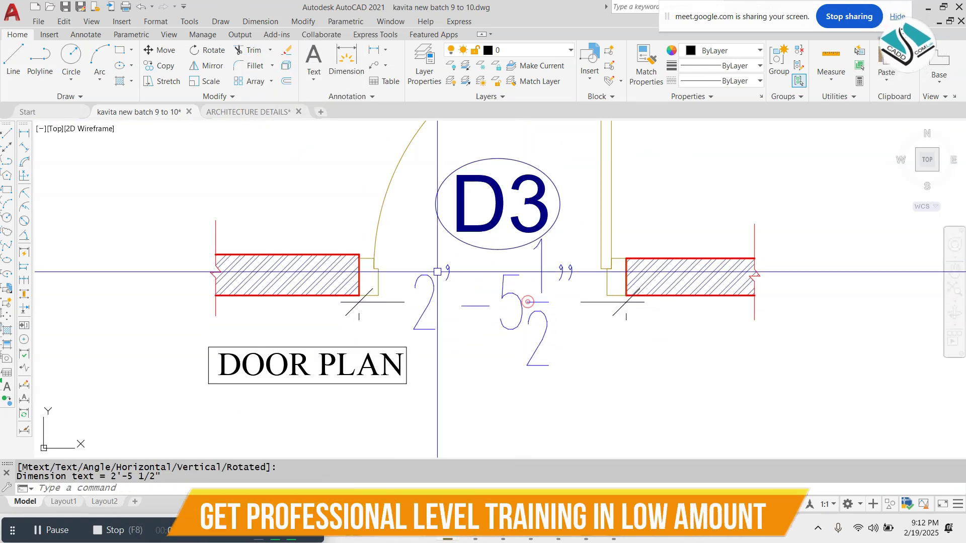
pyautogui.scroll(-3, 342, 241)
pyautogui.scroll(4, 367, 211)
pyautogui.press('Escape')
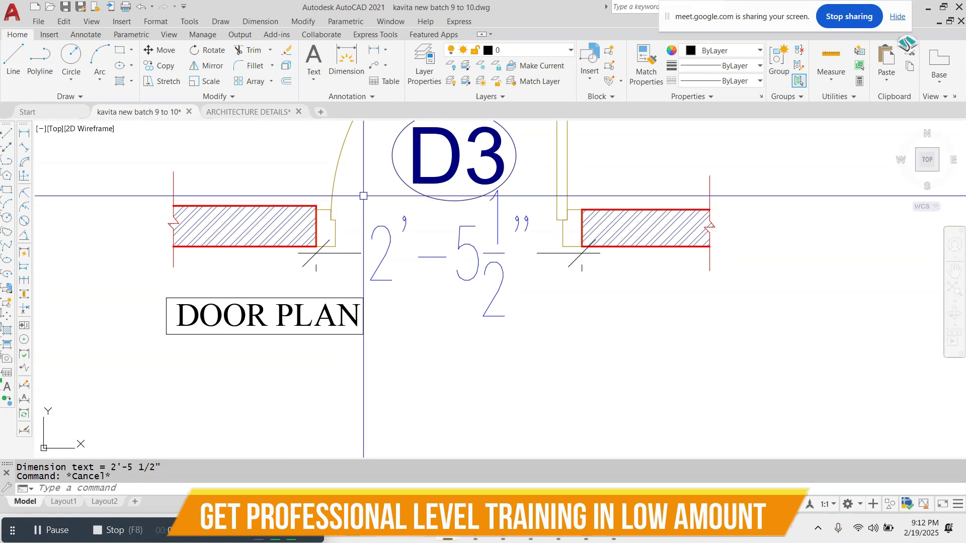
# Set the text height of the D3 opening dimension to 3" in its properties
pyautogui.scroll(-3, 545, 290)
pyautogui.scroll(3, 539, 291)
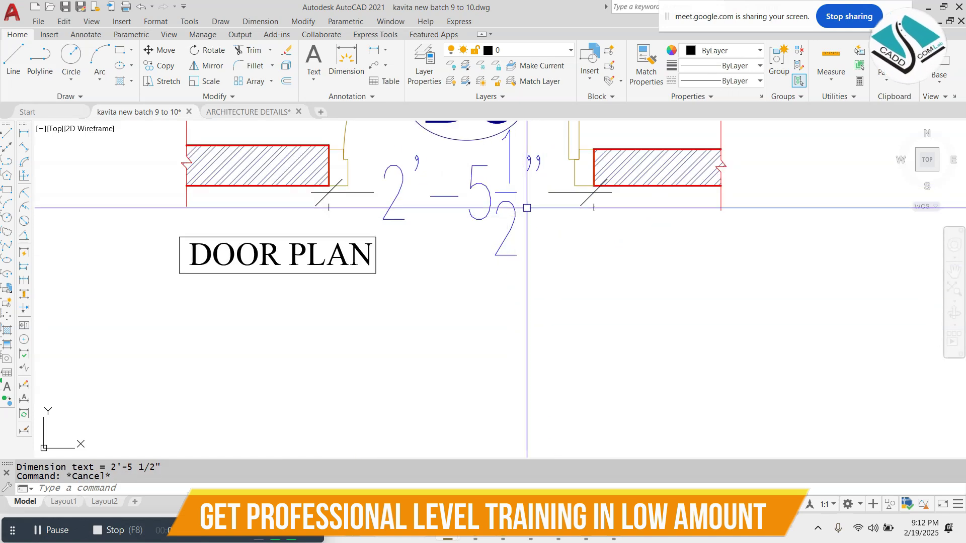
pyautogui.click(538, 177)
pyautogui.click(476, 231)
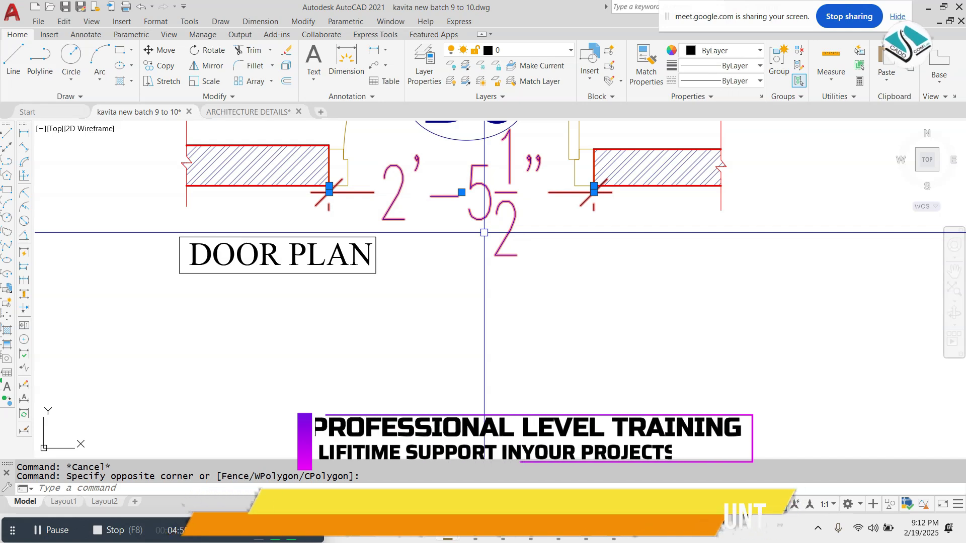
pyautogui.write('ch')
pyautogui.press('Return')
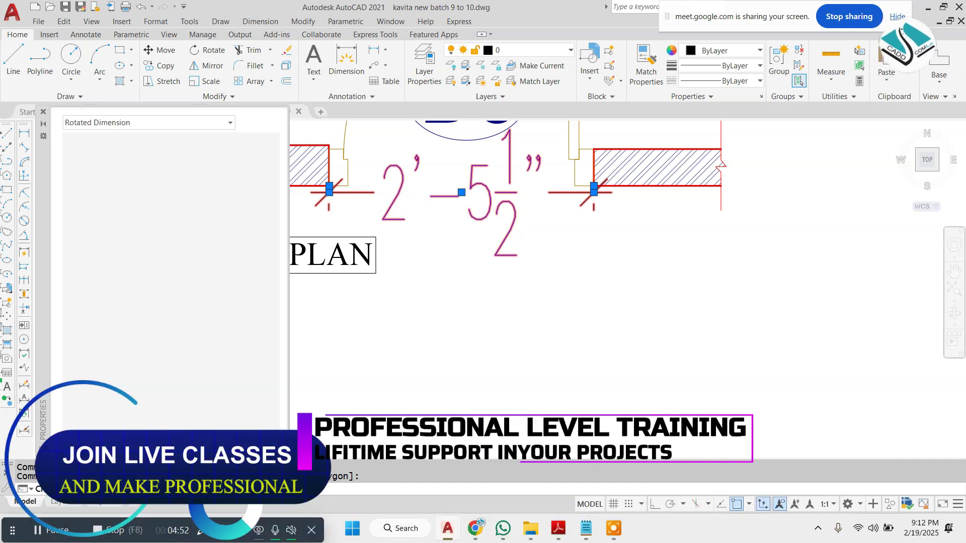
pyautogui.click(212, 354)
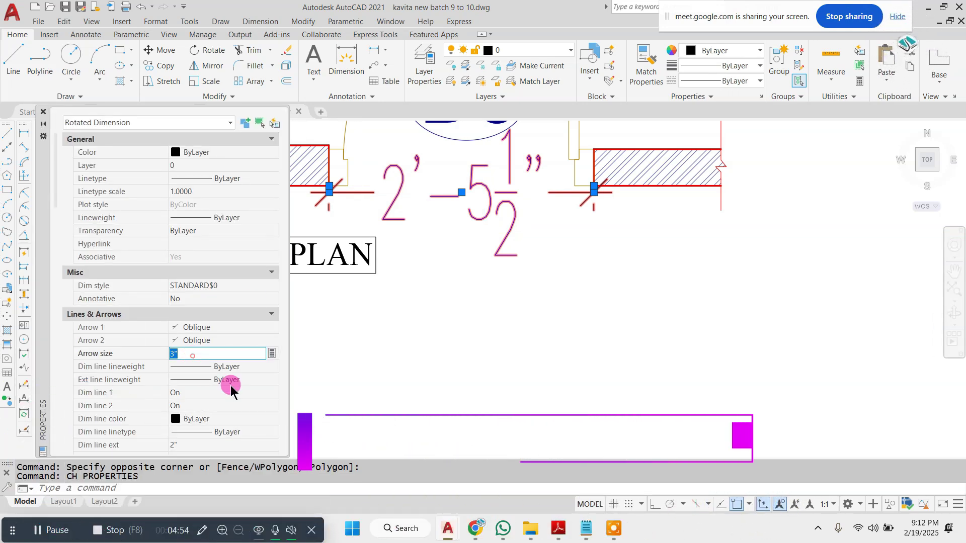
pyautogui.scroll(-3, 230, 386)
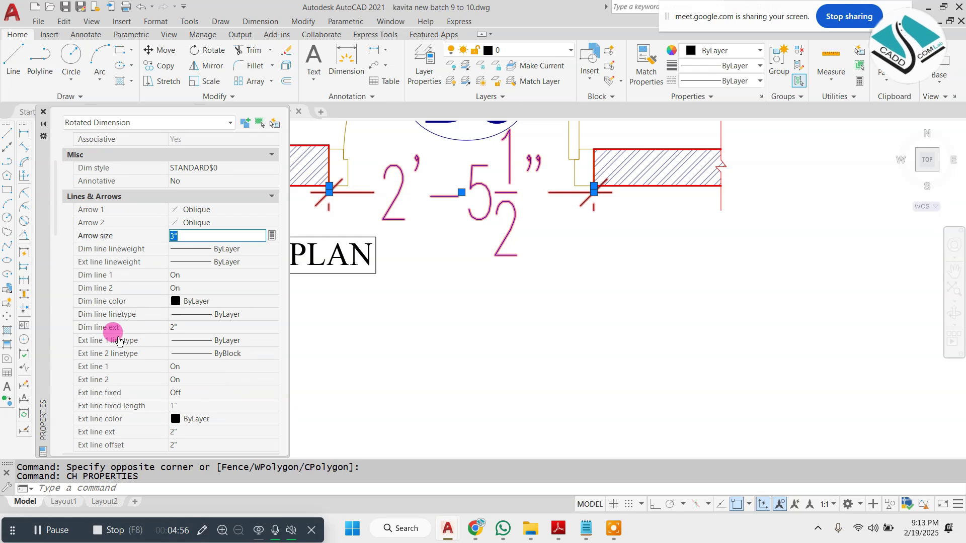
pyautogui.scroll(-3, 125, 367)
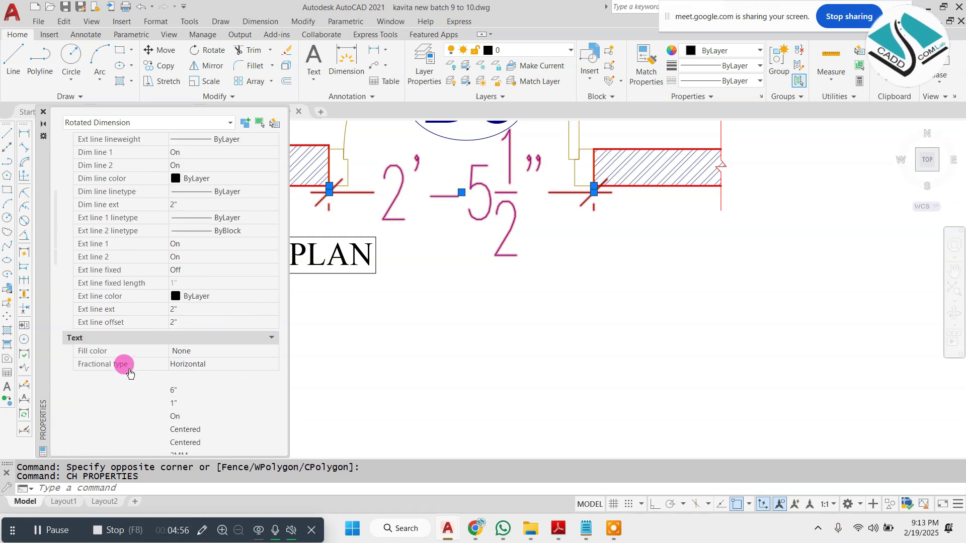
pyautogui.click(208, 401)
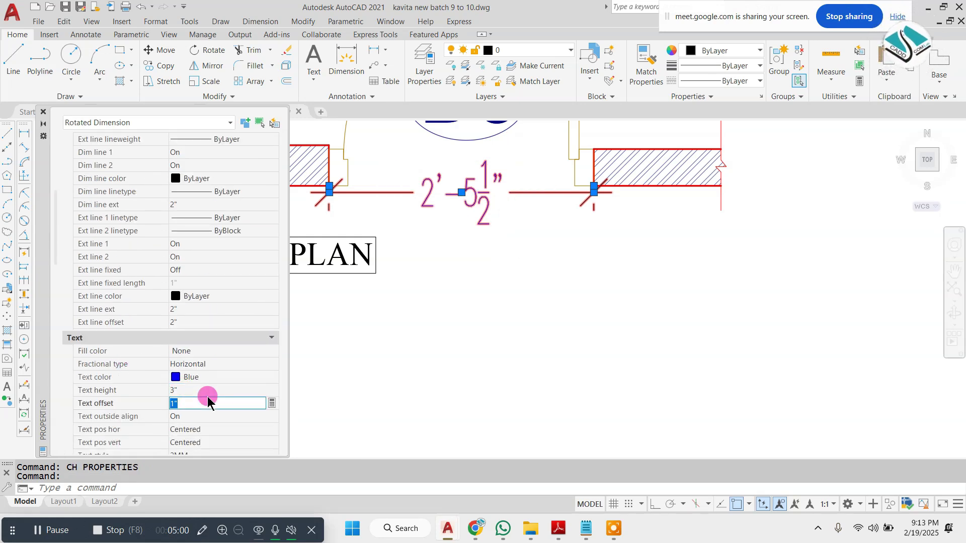
pyautogui.click(43, 111)
pyautogui.press('Escape')
pyautogui.press('Escape')
# Copy window W1 with its tag, dimension, adjoining walls, column and shaft from the master bedroom's upper wall to the empty area beside the D3 door plan
pyautogui.scroll(-8, 427, 212)
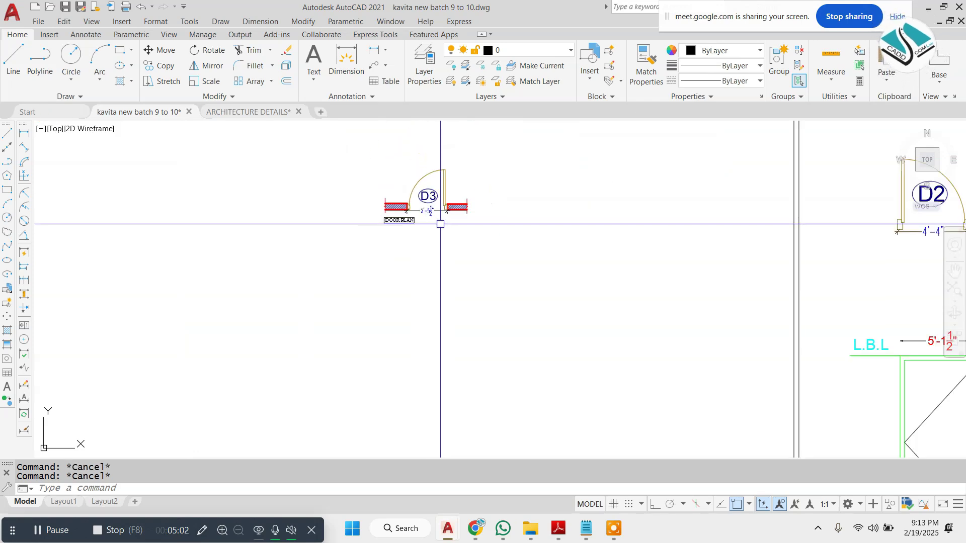
pyautogui.scroll(-3, 499, 254)
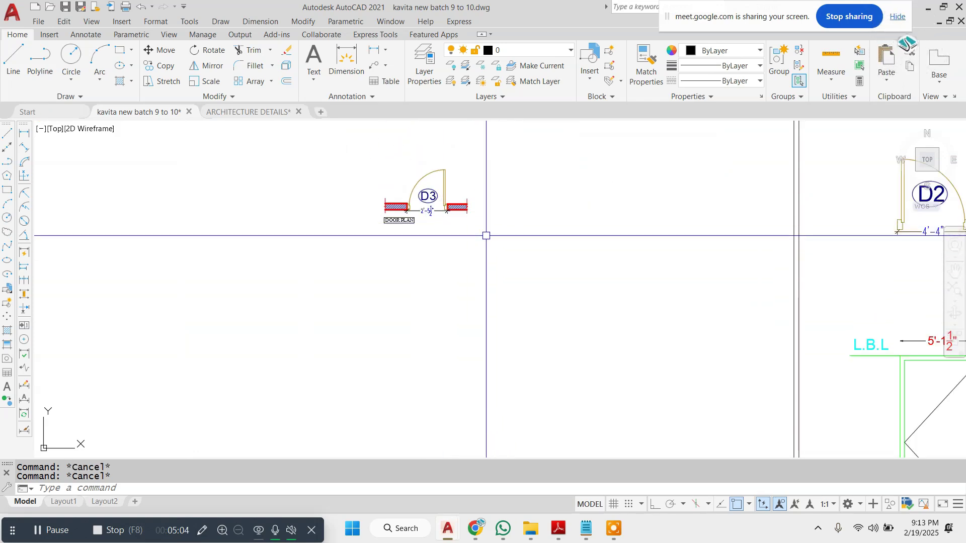
pyautogui.scroll(-5, 497, 246)
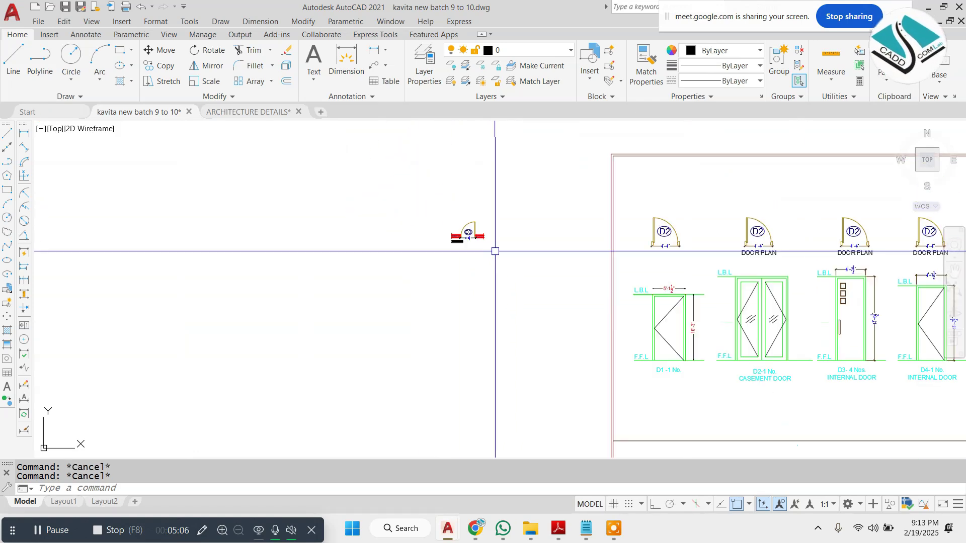
pyautogui.scroll(3, 125, 143)
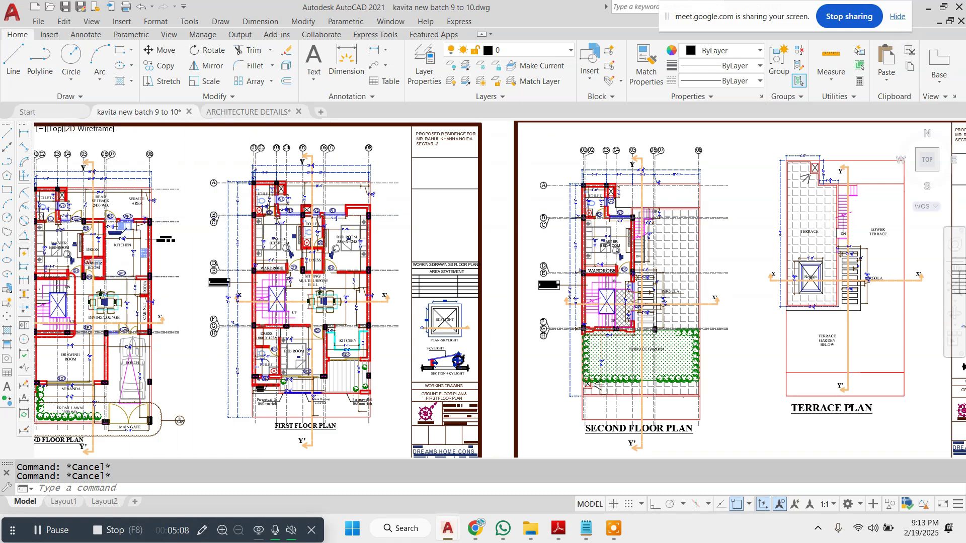
pyautogui.scroll(6, 272, 216)
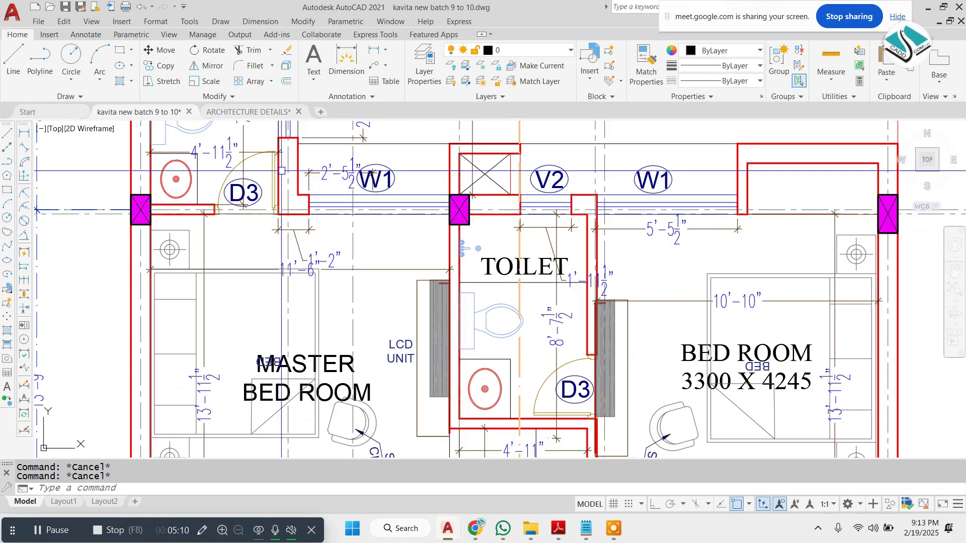
pyautogui.click(263, 130)
pyautogui.click(495, 270)
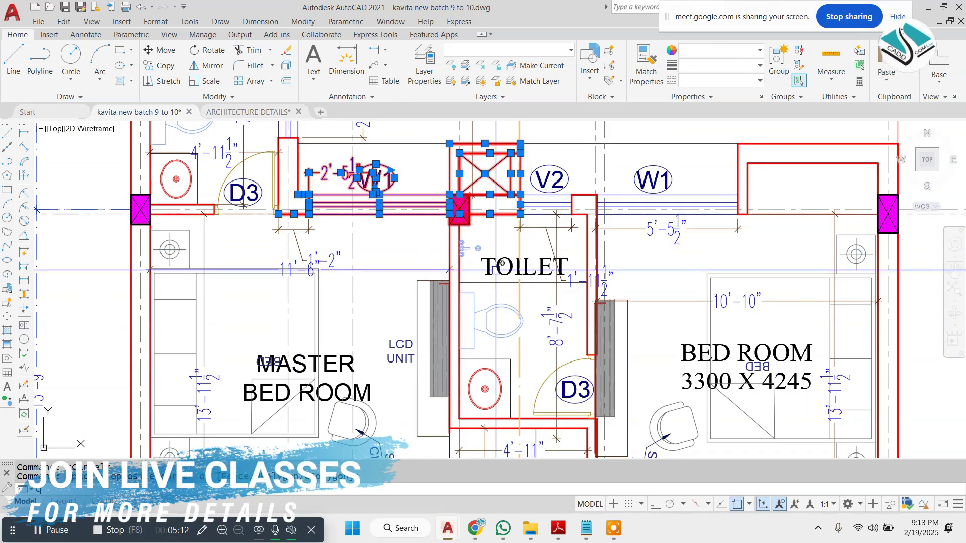
pyautogui.click(502, 264)
pyautogui.scroll(-6, 498, 262)
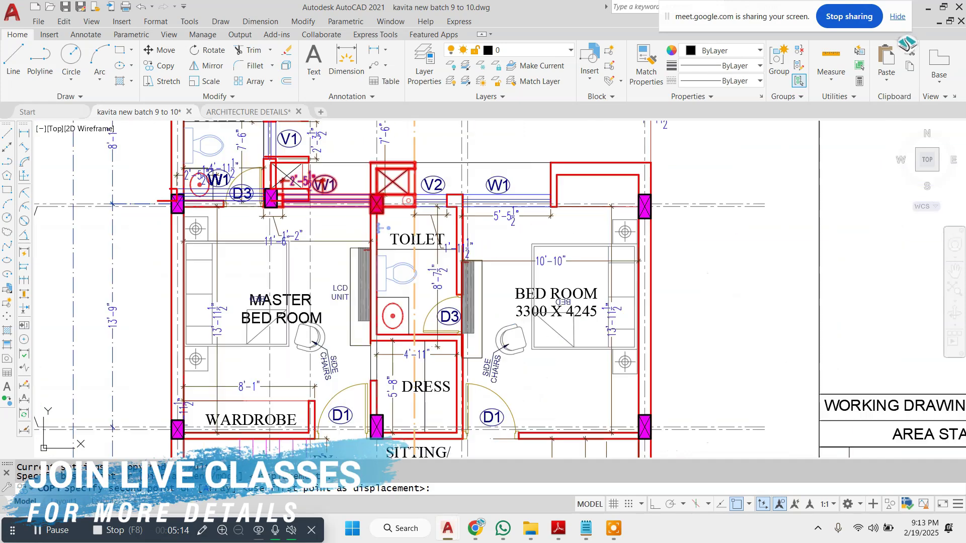
pyautogui.scroll(8, 491, 261)
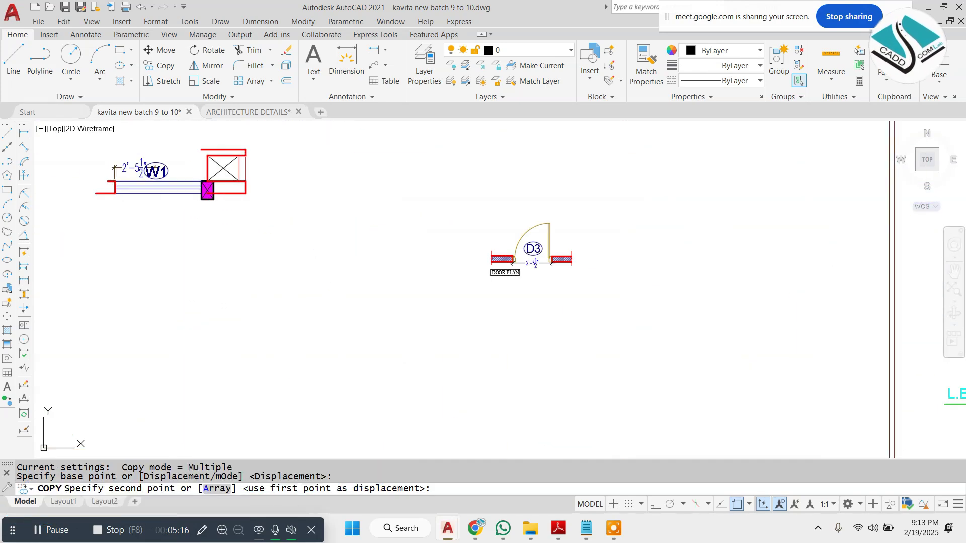
pyautogui.click(385, 268)
pyautogui.press('Escape')
# Erase the 2'-5 1/2" dimension above the copied W1 window
pyautogui.scroll(4, 301, 231)
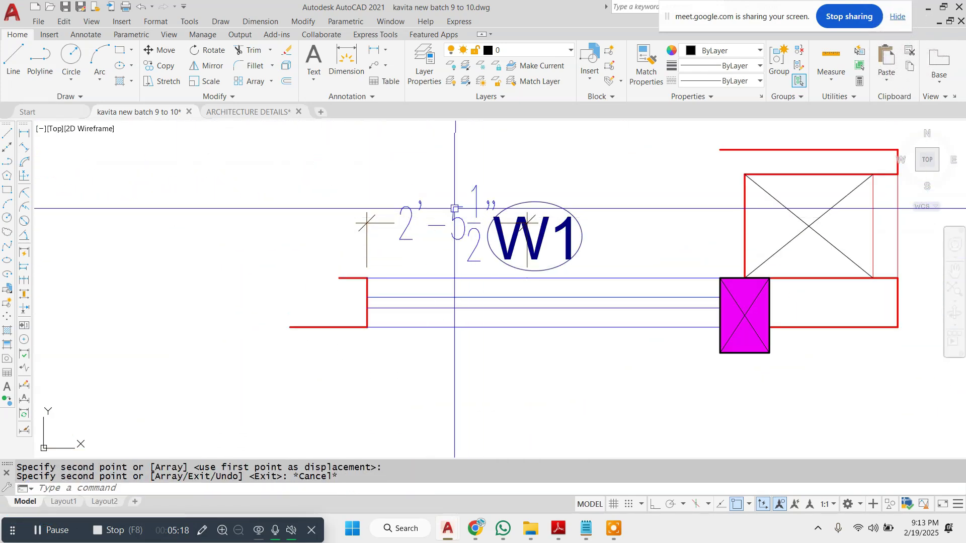
pyautogui.click(300, 225)
pyautogui.click(300, 224)
pyautogui.write('e')
pyautogui.press('Return')
pyautogui.press('Escape')
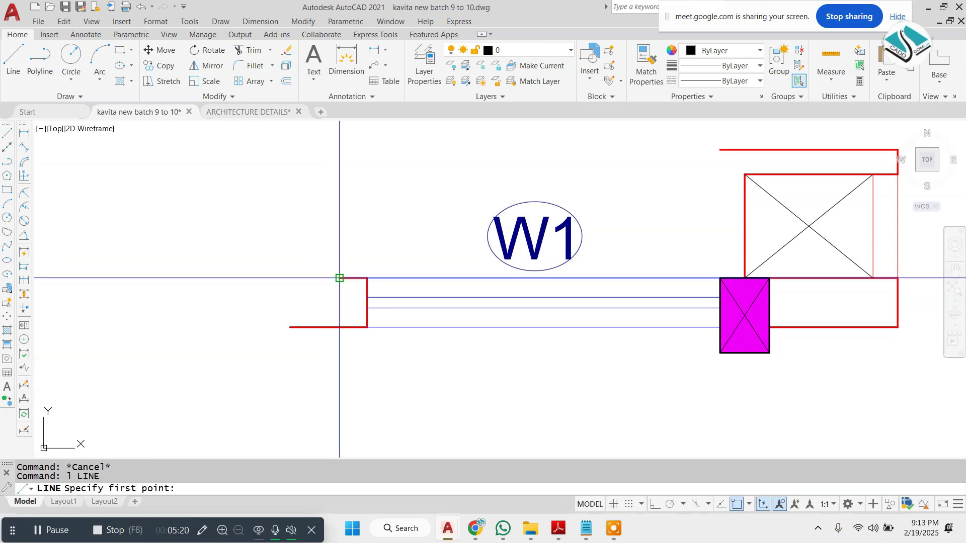
# Draw a horizontal line extending W1's left upper wall edge and a vertical line upward from the lower wall edge's end
pyautogui.click(339, 278)
pyautogui.click(654, 504)
pyautogui.press('Escape')
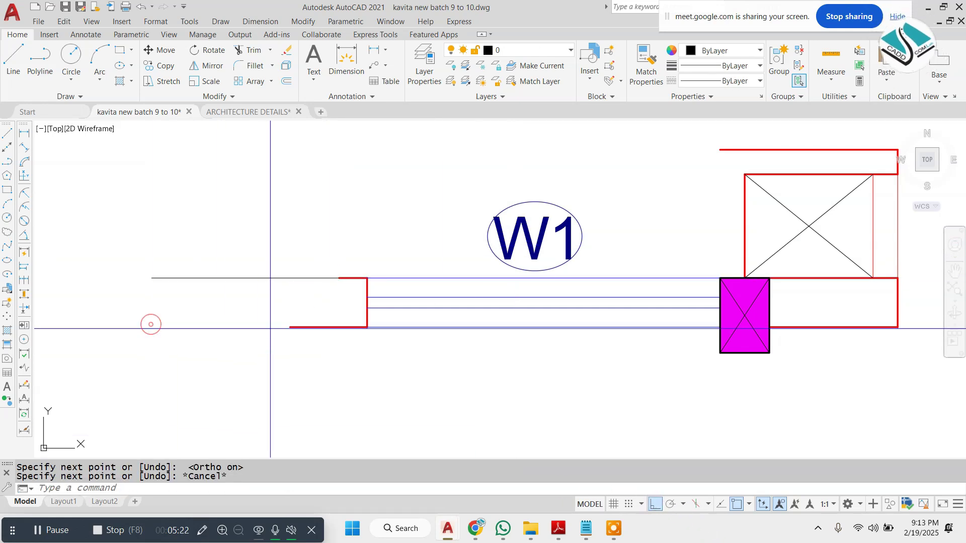
pyautogui.click(290, 327)
pyautogui.click(259, 150)
pyautogui.press('Escape')
# Trim the overhanging line ends so W1's left wall stub forms a closed rectangle
pyautogui.write('tr')
pyautogui.press('Return')
pyautogui.press('Return')
pyautogui.click(252, 248)
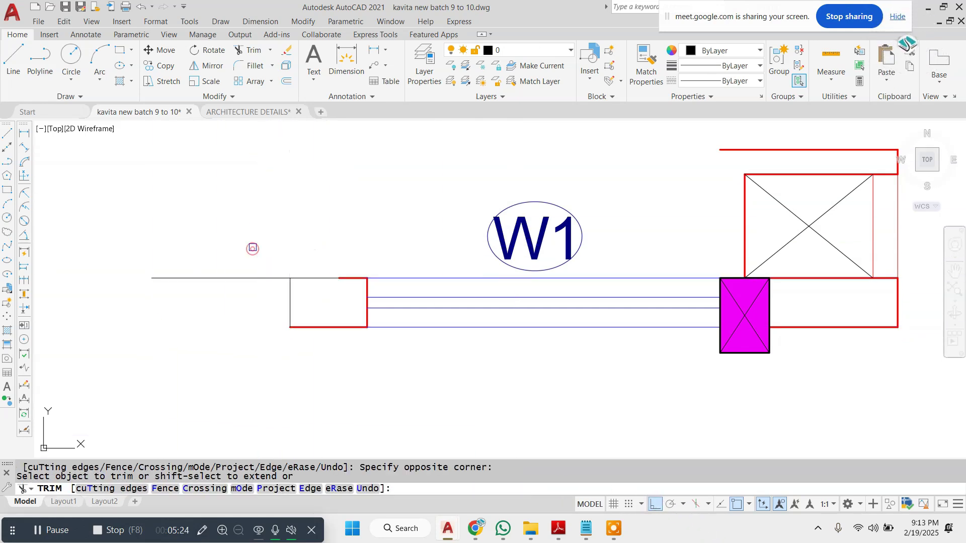
pyautogui.click(242, 327)
pyautogui.scroll(-4, 248, 295)
pyautogui.scroll(6, 538, 311)
pyautogui.scroll(-4, 517, 300)
pyautogui.scroll(2, 347, 214)
pyautogui.press('Escape')
# Erase the crossed shaft and the remaining upper wall lines above the right end of W1
pyautogui.click(584, 162)
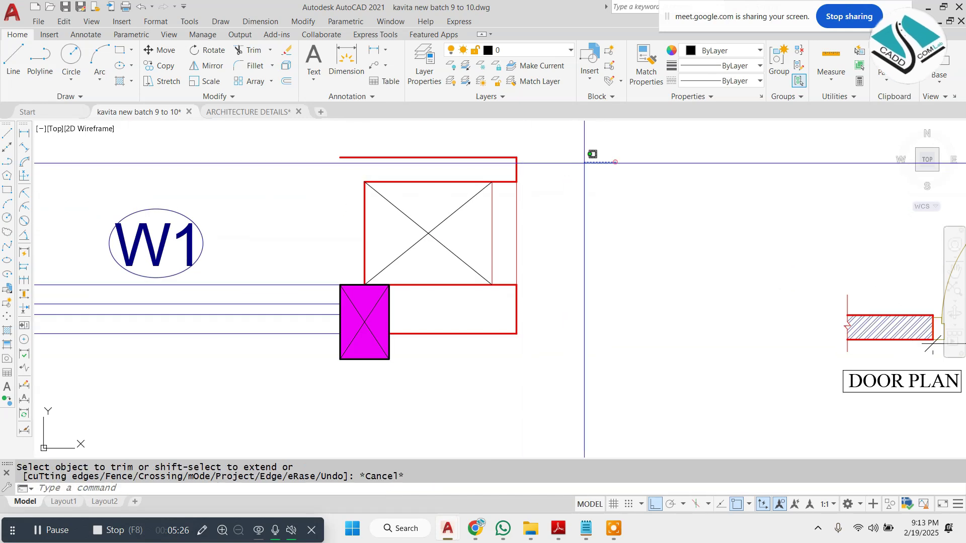
pyautogui.click(318, 227)
pyautogui.write('e')
pyautogui.press('Return')
pyautogui.click(474, 146)
pyautogui.click(367, 179)
pyautogui.write('e')
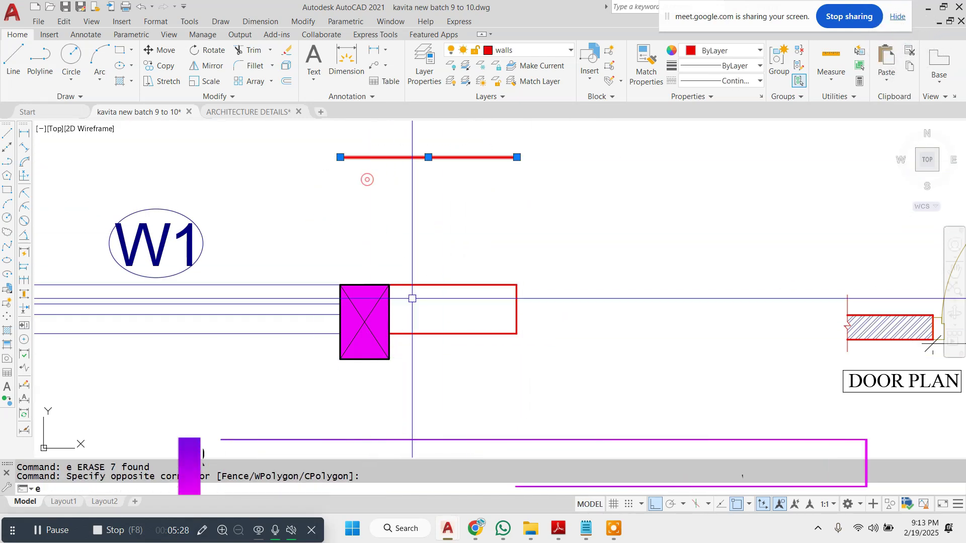
pyautogui.press('Return')
pyautogui.click(389, 341)
pyautogui.press('Delete')
pyautogui.hotkey('ctrl', 'z')
pyautogui.press('Escape')
# Erase the magenta column between window W1 and its right wall stub
pyautogui.scroll(-5, 490, 285)
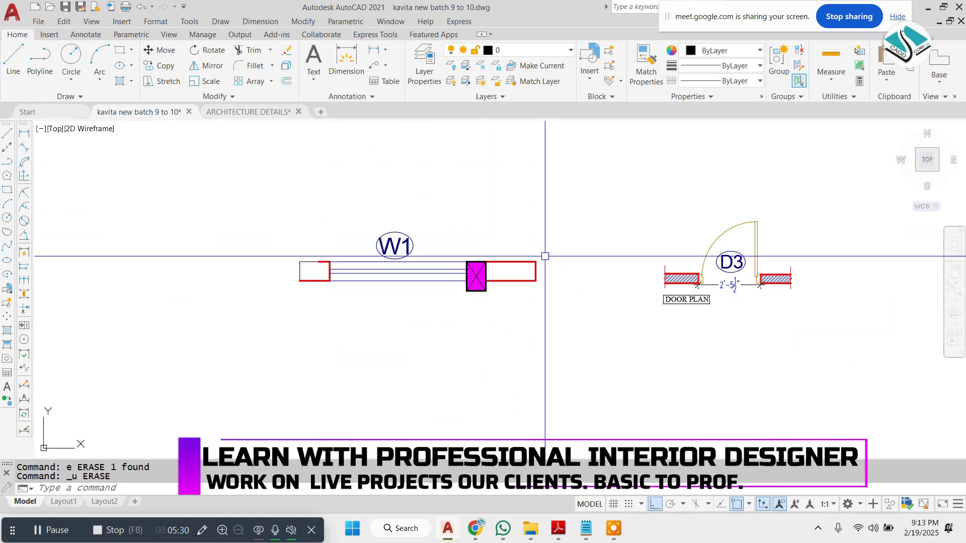
pyautogui.scroll(3, 490, 285)
pyautogui.scroll(2, 535, 309)
pyautogui.click(546, 312)
pyautogui.click(396, 263)
pyautogui.write('e')
pyautogui.press('Return')
pyautogui.press('Escape')
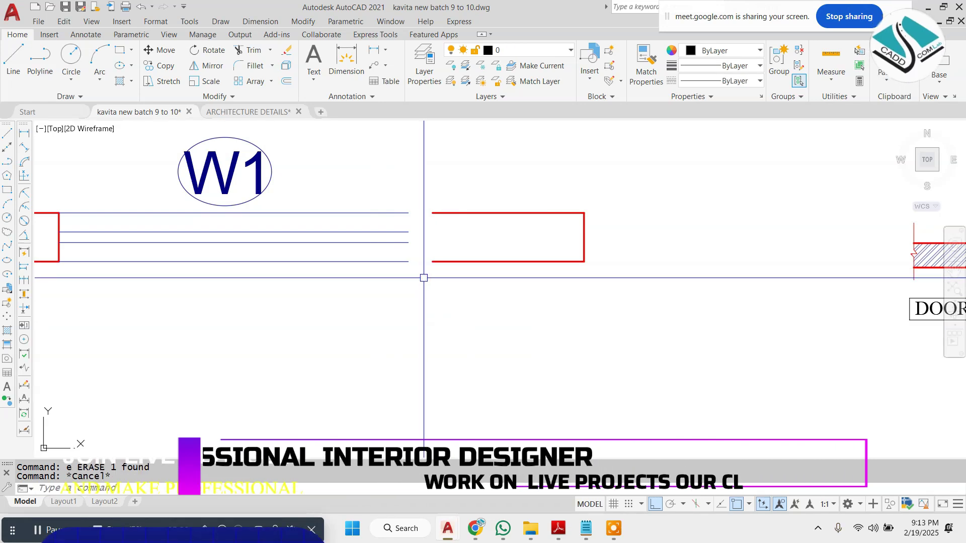
# Draw a vertical line closing the right end of the W1 window lines from top to bottom
pyautogui.write('l')
pyautogui.press('Return')
pyautogui.click(407, 213)
pyautogui.click(408, 261)
pyautogui.press('Return')
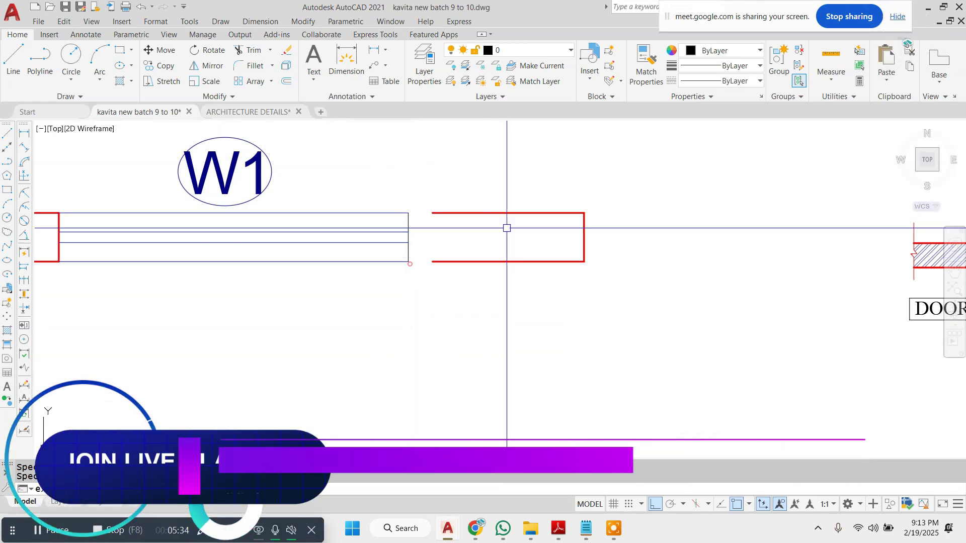
# Extend the right wall stub's upper and lower edges to the vertical line at W1's right end
pyautogui.write('ex')
pyautogui.press('Return')
pyautogui.click(524, 164)
pyautogui.click(470, 306)
pyautogui.press('Escape')
pyautogui.press('Escape')
# Trim the excess lower wall line running from W1's right wall stub toward the D3 door plan
pyautogui.write('tr')
pyautogui.press('Return')
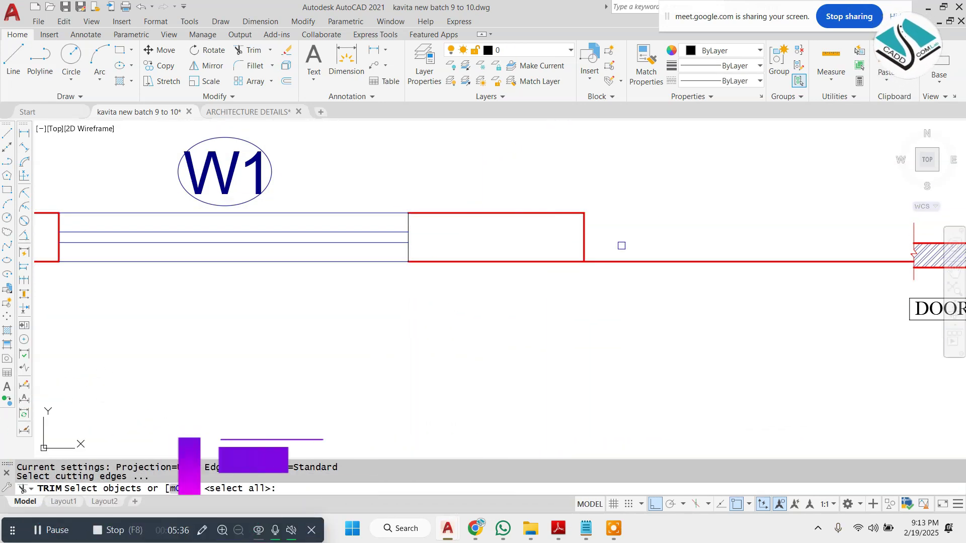
pyautogui.press('Return')
pyautogui.press('Escape')
# Match the red wall line's properties onto the black lines closing W1's left wall stub
pyautogui.write('ma')
pyautogui.press('Return')
pyautogui.press('Escape')
pyautogui.scroll(-5, 554, 256)
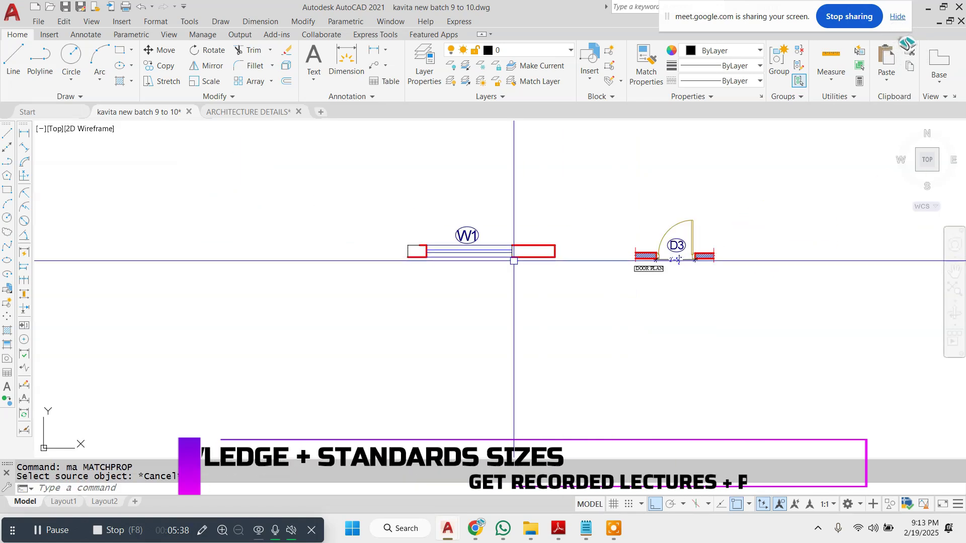
pyautogui.scroll(4, 511, 256)
pyautogui.scroll(4, 203, 223)
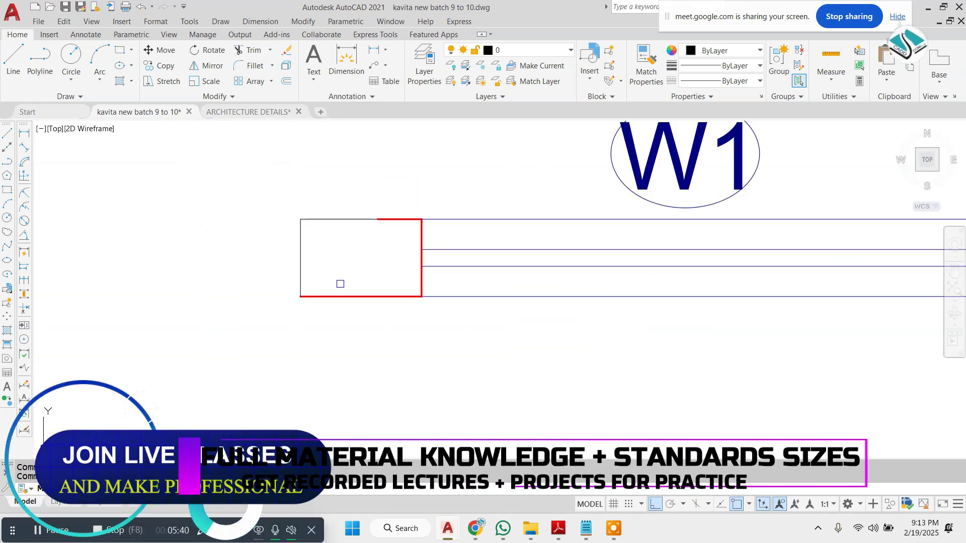
pyautogui.click(416, 201)
pyautogui.click(231, 272)
pyautogui.scroll(-3, 327, 251)
pyautogui.scroll(3, 327, 252)
pyautogui.press('Escape')
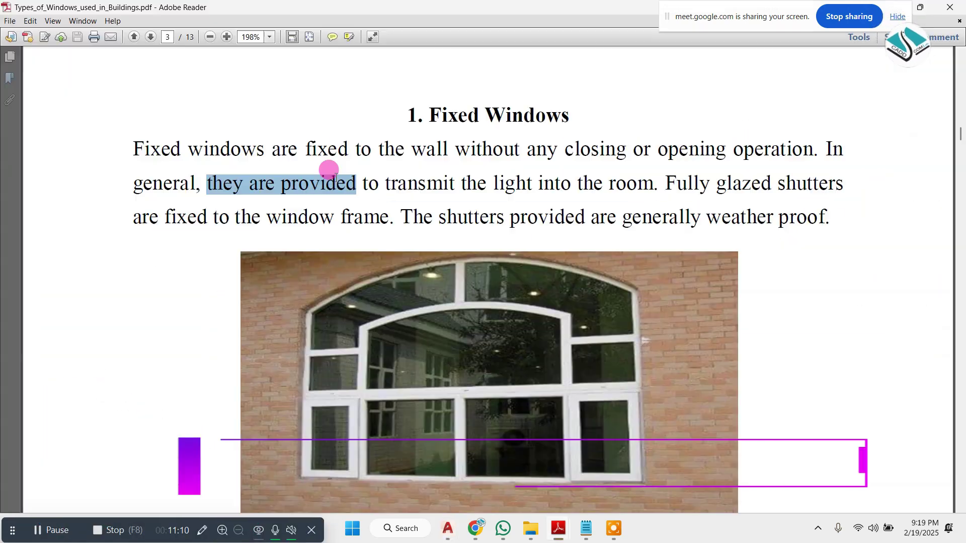
# Read the Fixed Windows description in Types_of_Windows_used_in_Buildings.pdf in Adobe Reader, highlighting its sentences, and continue to Sliding Windows
pyautogui.moveTo(336, 176); pyautogui.dragTo(648, 194)
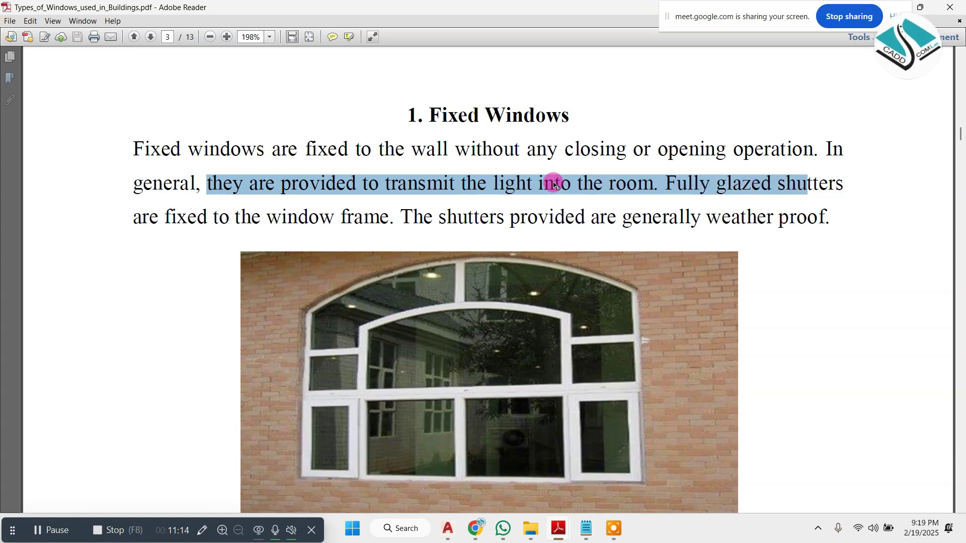
pyautogui.moveTo(142, 211); pyautogui.dragTo(376, 211)
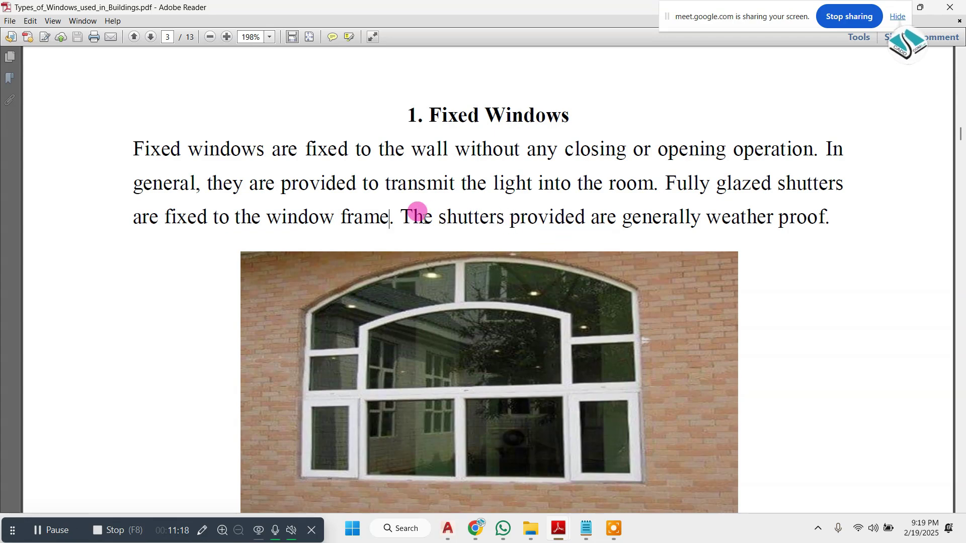
pyautogui.moveTo(424, 217); pyautogui.dragTo(824, 232)
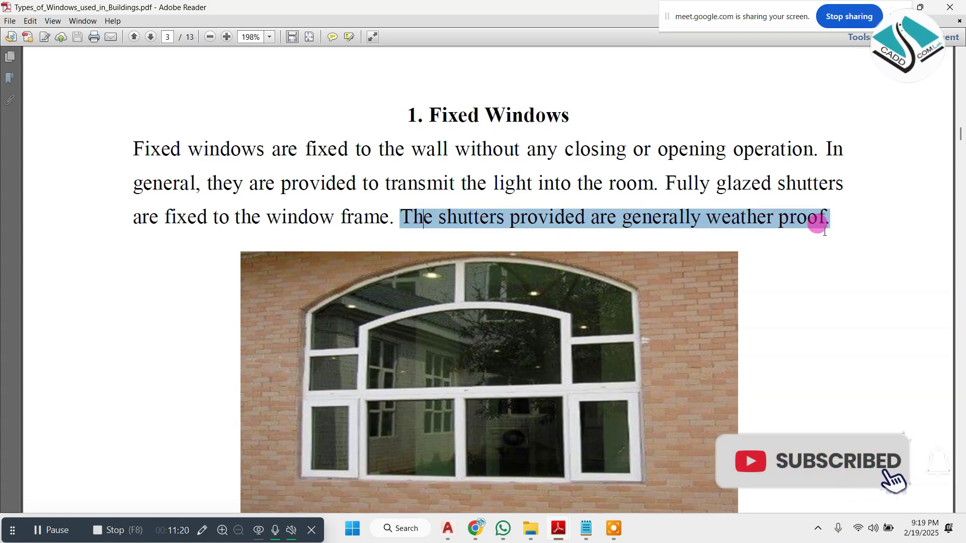
pyautogui.scroll(-10, 708, 270)
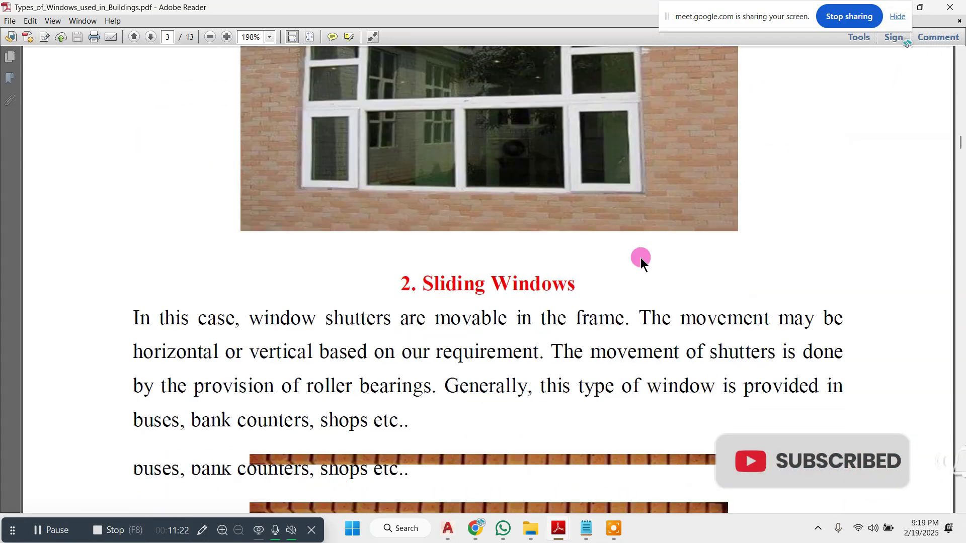
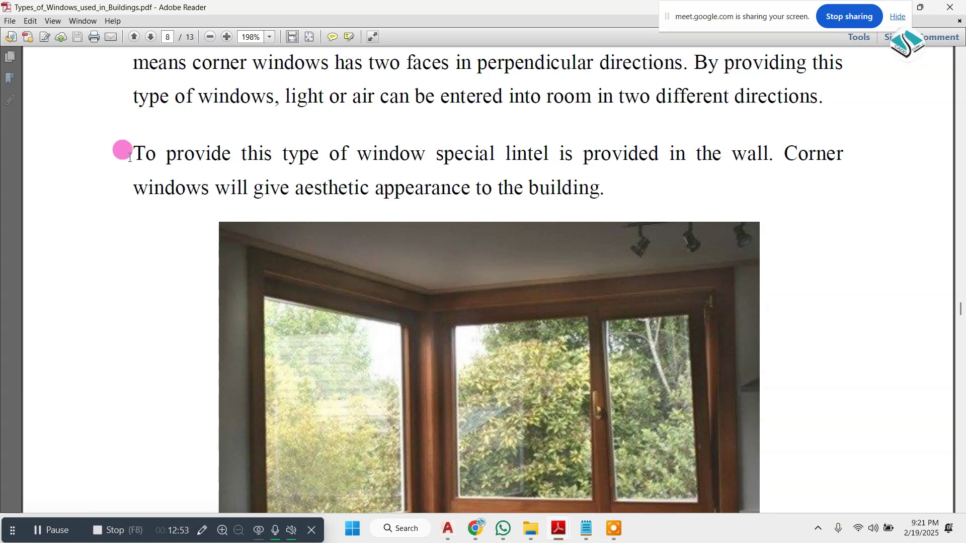
# Read the corner window passage on special lintels and aesthetic appearance, and look through the bay, dormer, clerestory and lantern window sections
pyautogui.moveTo(129, 158); pyautogui.dragTo(370, 151)
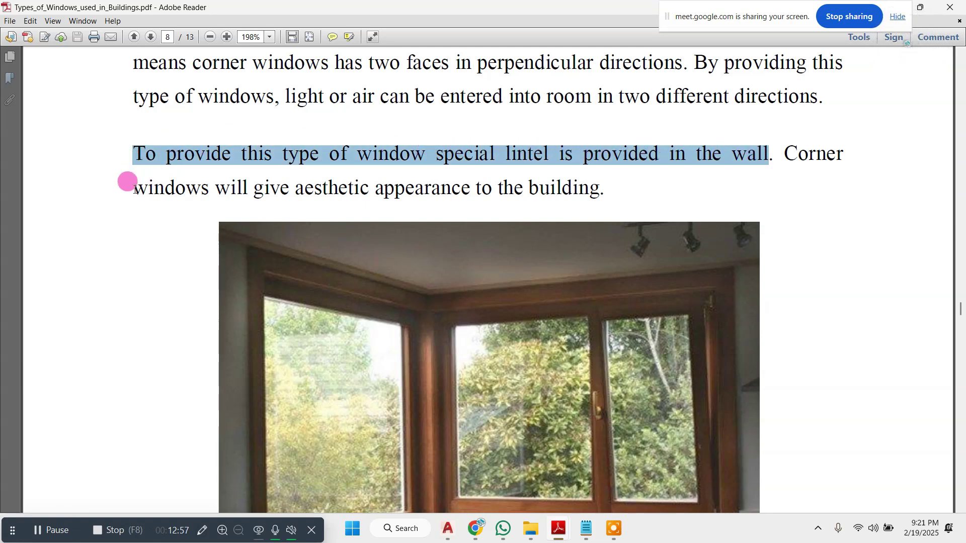
pyautogui.moveTo(135, 190); pyautogui.dragTo(232, 193)
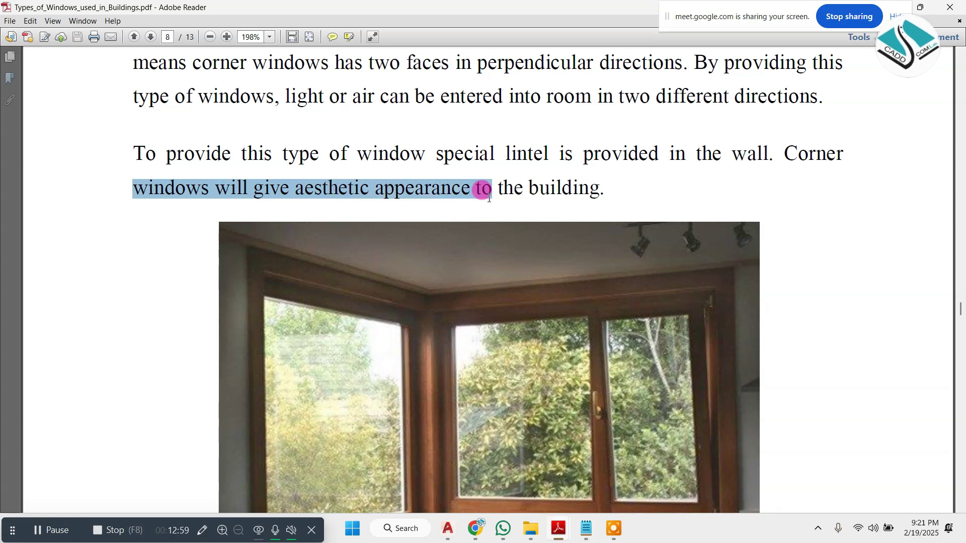
pyautogui.scroll(-5, 503, 209)
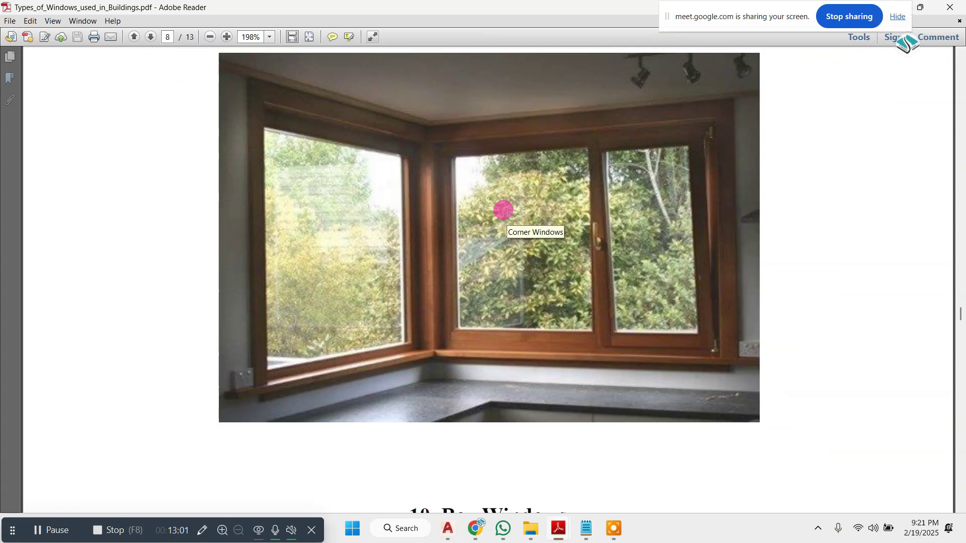
pyautogui.scroll(3, 502, 211)
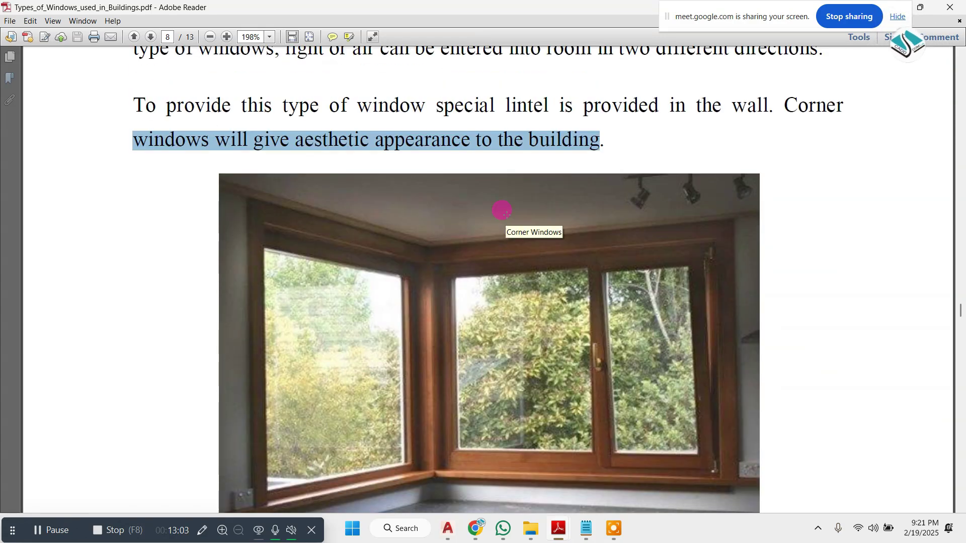
pyautogui.scroll(-3, 500, 210)
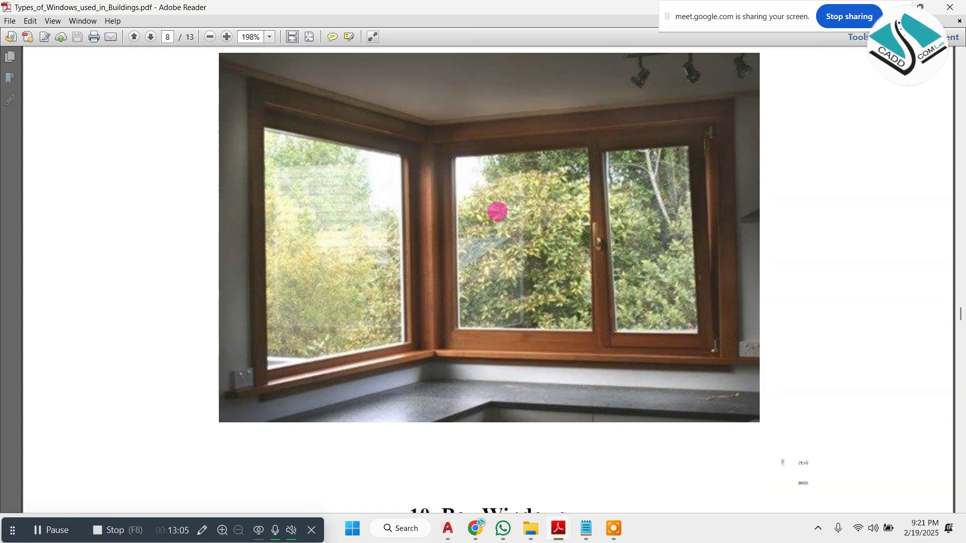
pyautogui.scroll(-15, 498, 214)
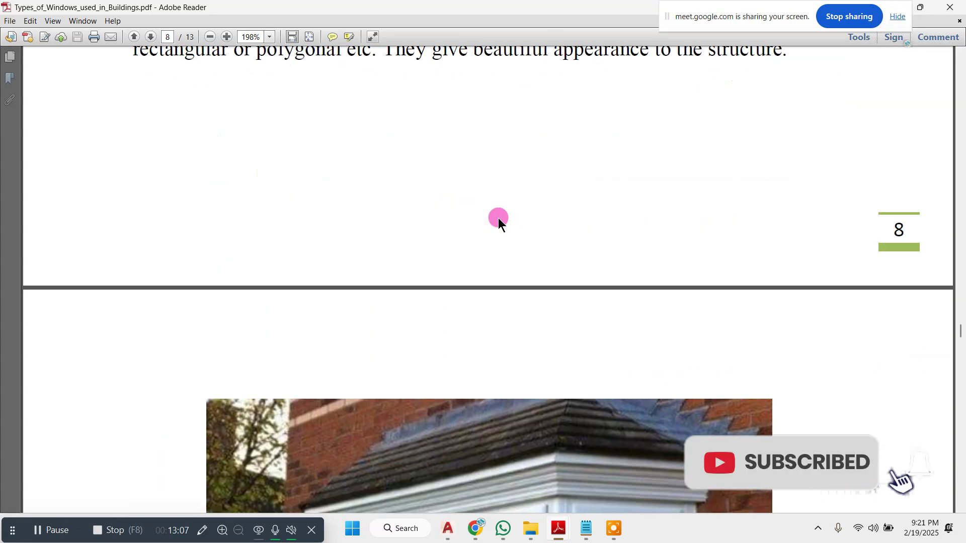
pyautogui.scroll(-15, 497, 218)
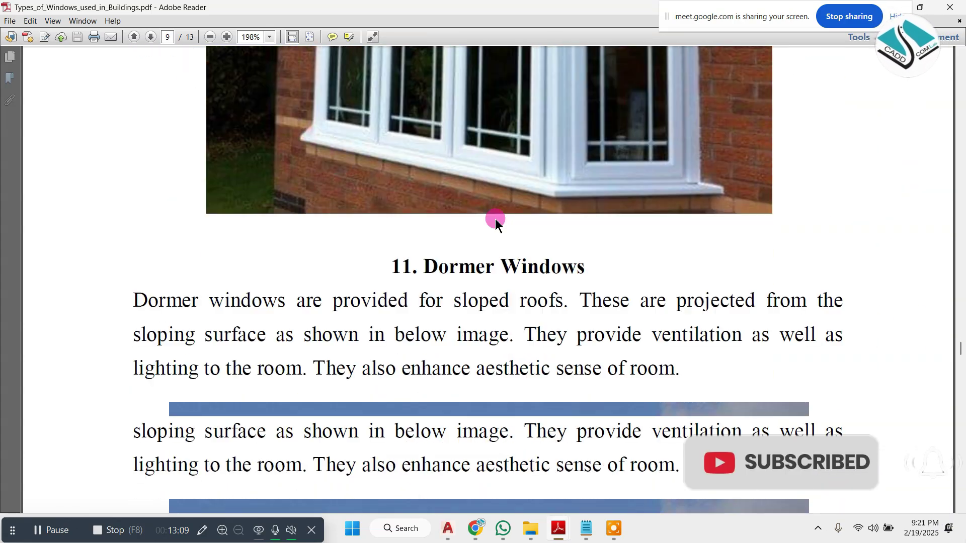
pyautogui.scroll(-15, 495, 218)
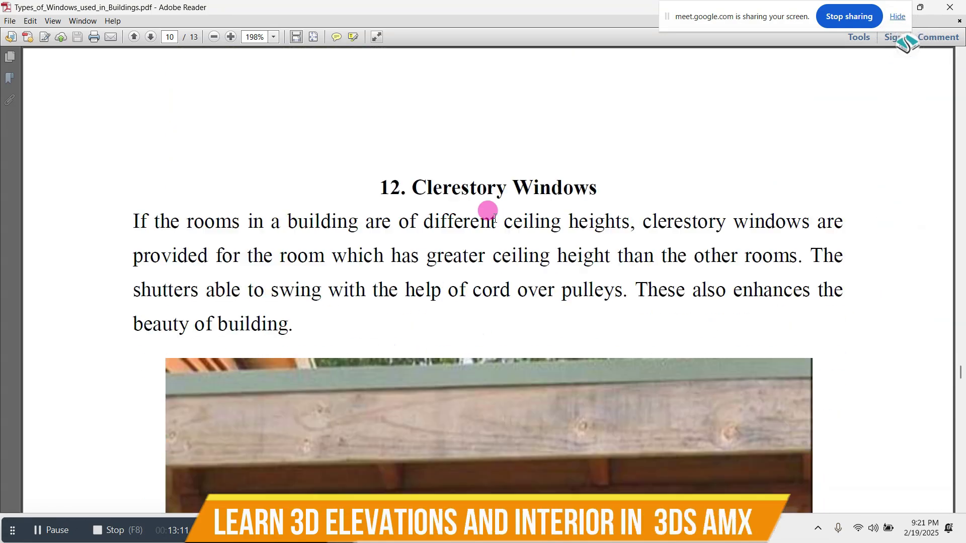
pyautogui.scroll(-15, 495, 219)
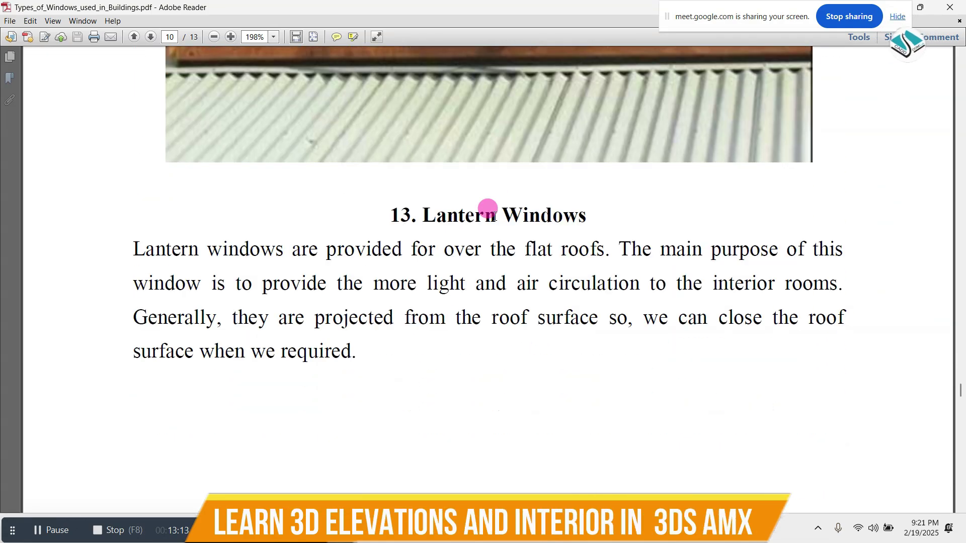
# Look through the lantern and gable window sections and continue to the Ventilators section of the windows PDF
pyautogui.scroll(-15, 495, 217)
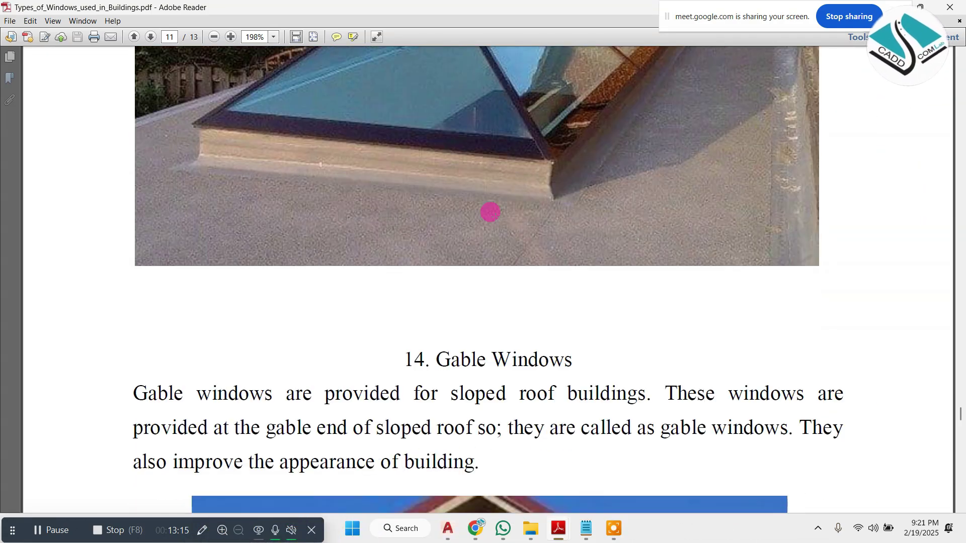
pyautogui.scroll(-8, 491, 212)
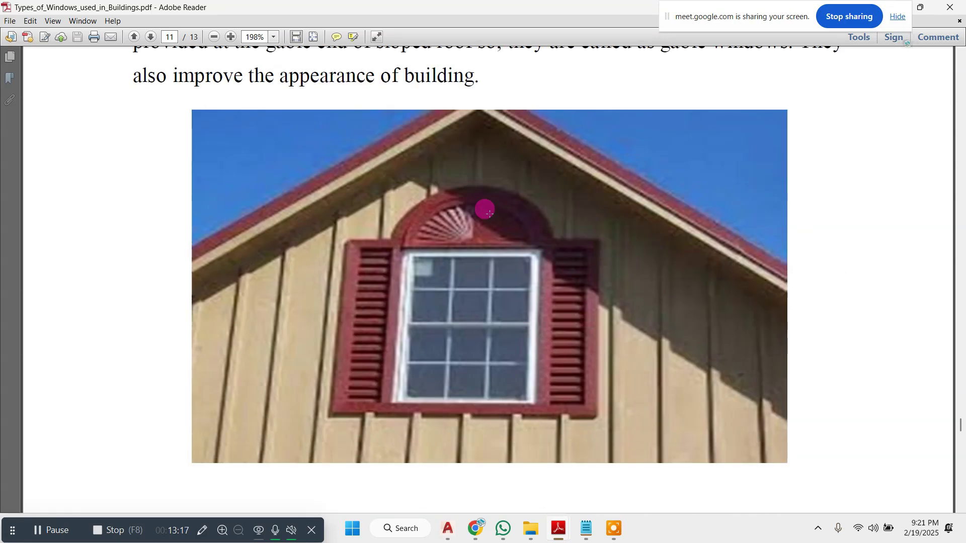
pyautogui.scroll(-10, 489, 214)
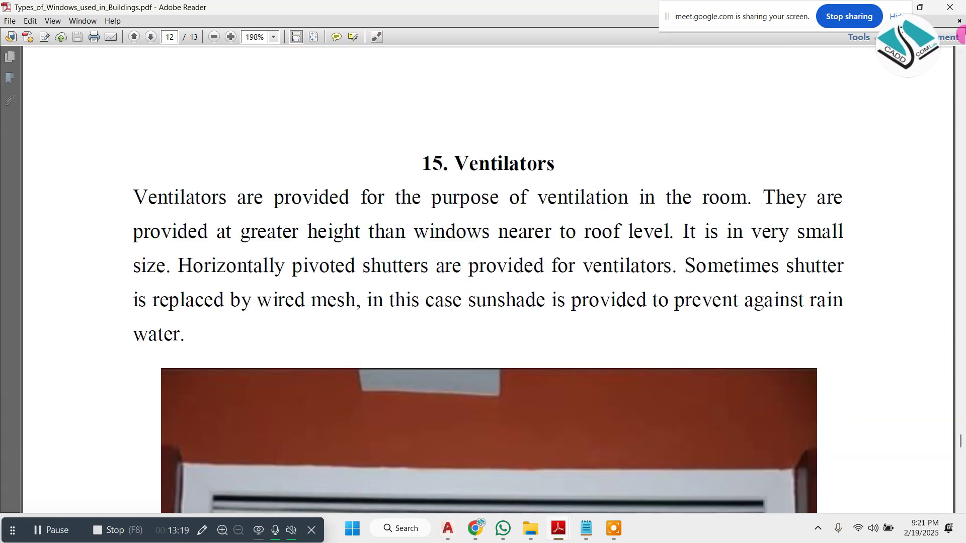
# Leave the windows PDF and open the door catalogue 0katalog-classen.pdf from the Doors Types folder in Catalouge- materials
pyautogui.click(558, 528)
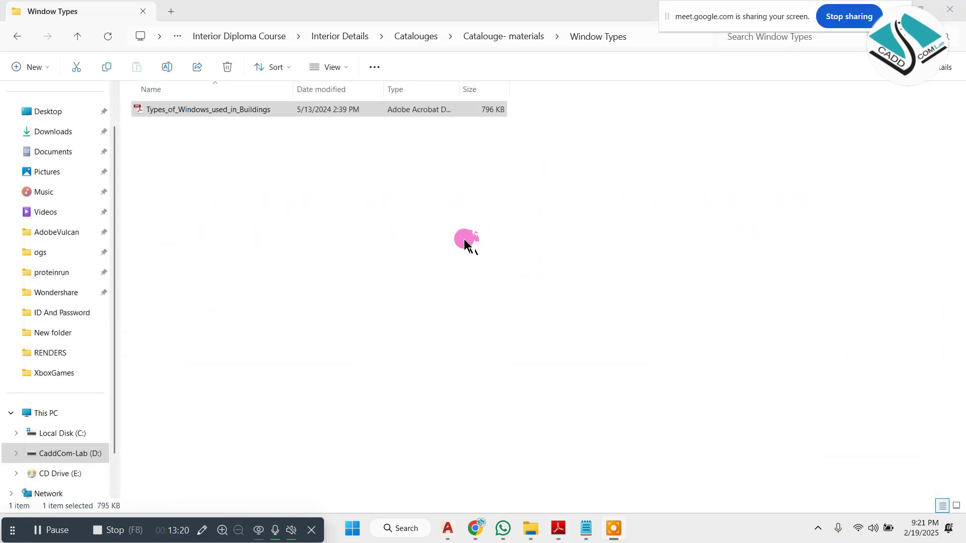
pyautogui.click(17, 45)
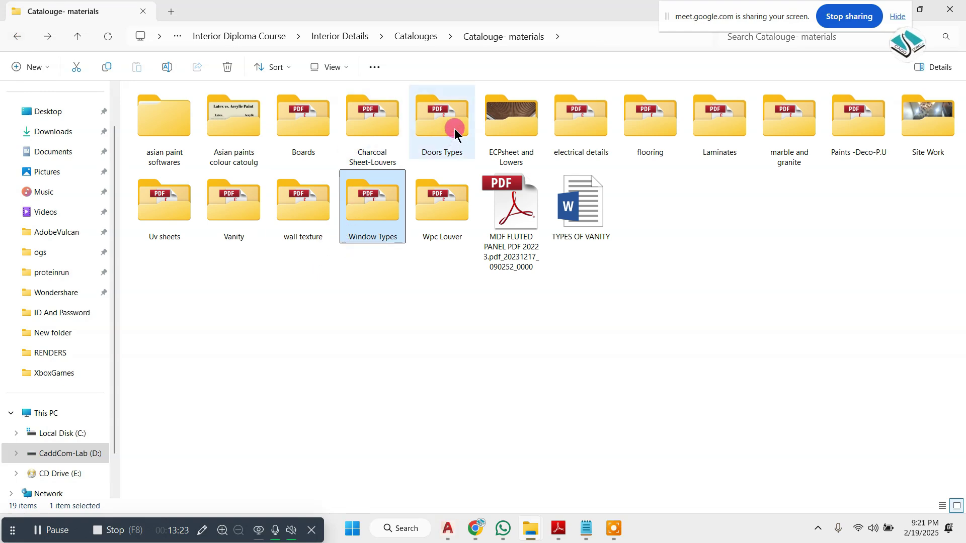
pyautogui.doubleClick(455, 131)
pyautogui.click(254, 114)
pyautogui.doubleClick(253, 113)
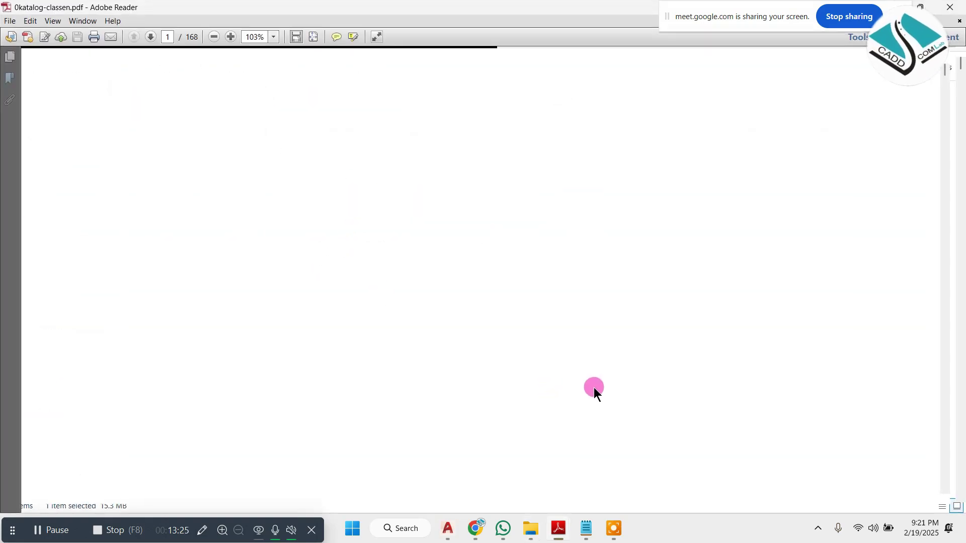
# Look through the door catalogue's cover and opening pages and examine the white grooved door photo on page 4
pyautogui.scroll(-5, 476, 340)
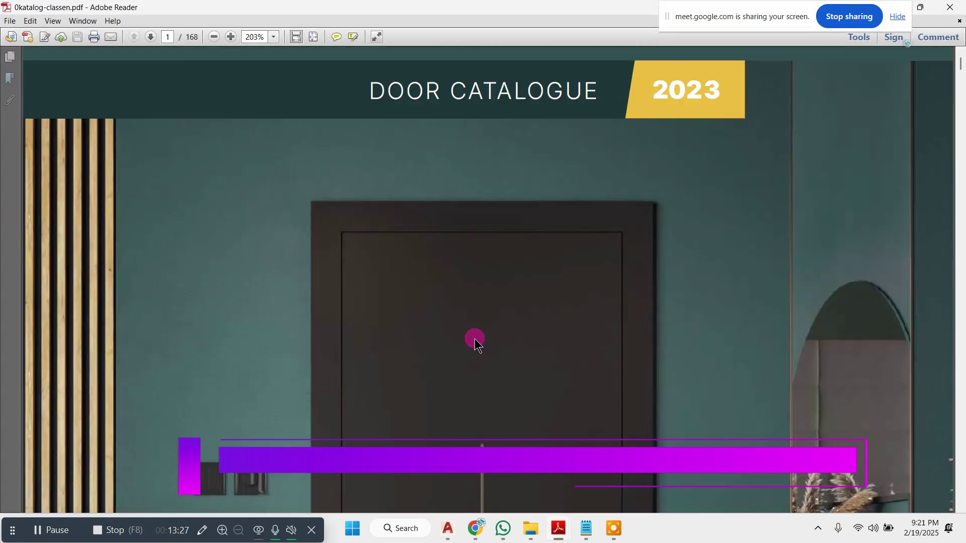
pyautogui.scroll(-10, 475, 339)
pyautogui.scroll(-10, 472, 336)
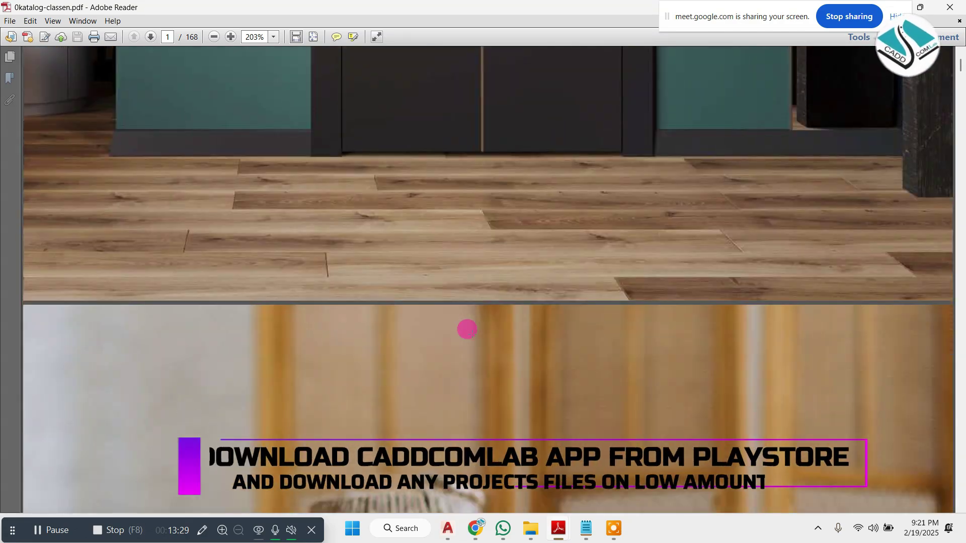
pyautogui.keyDown('ctrl'); pyautogui.scroll(-3, 427, 300); pyautogui.keyUp('ctrl')
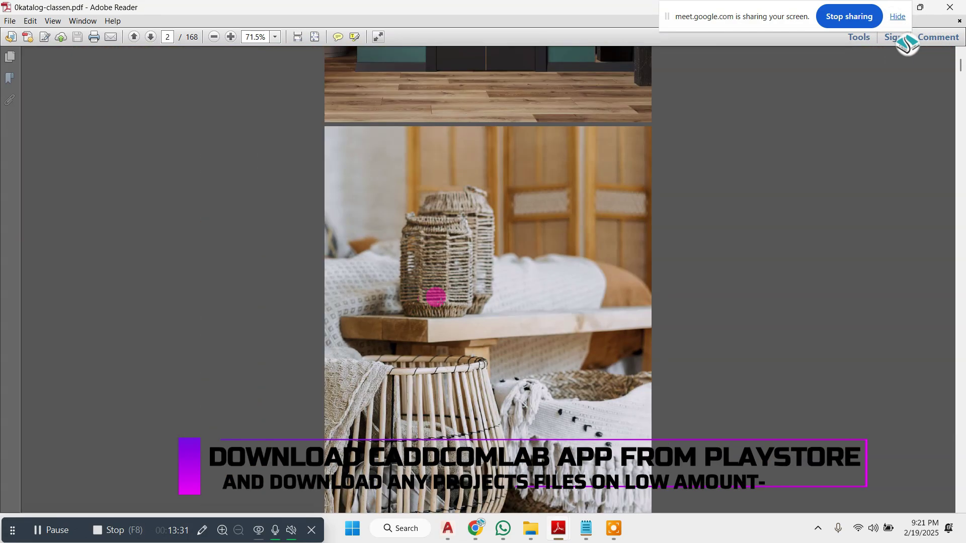
pyautogui.scroll(-10, 433, 297)
pyautogui.scroll(-10, 471, 296)
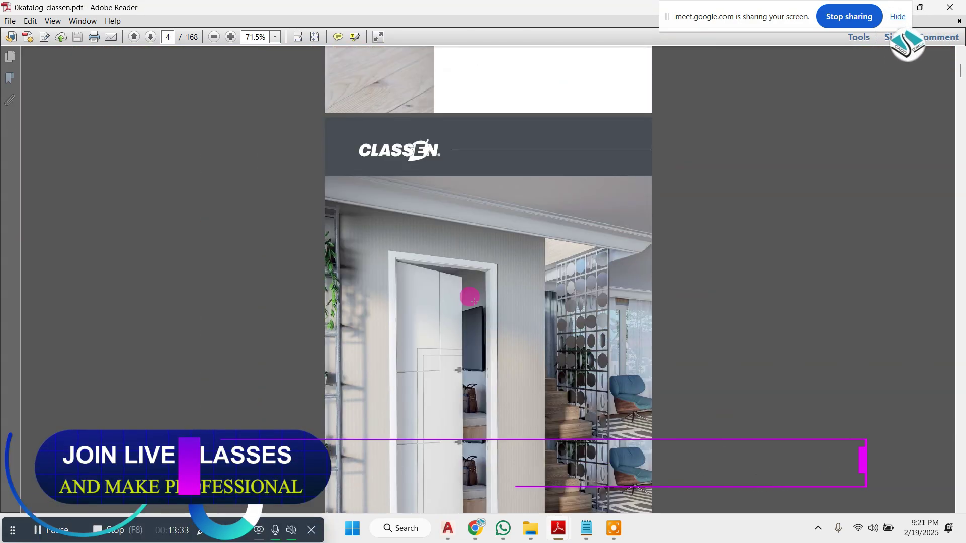
pyautogui.scroll(3, 461, 319)
pyautogui.keyDown('ctrl'); pyautogui.scroll(3, 465, 332); pyautogui.keyUp('ctrl')
pyautogui.keyDown('ctrl'); pyautogui.scroll(-1, 466, 338); pyautogui.keyUp('ctrl')
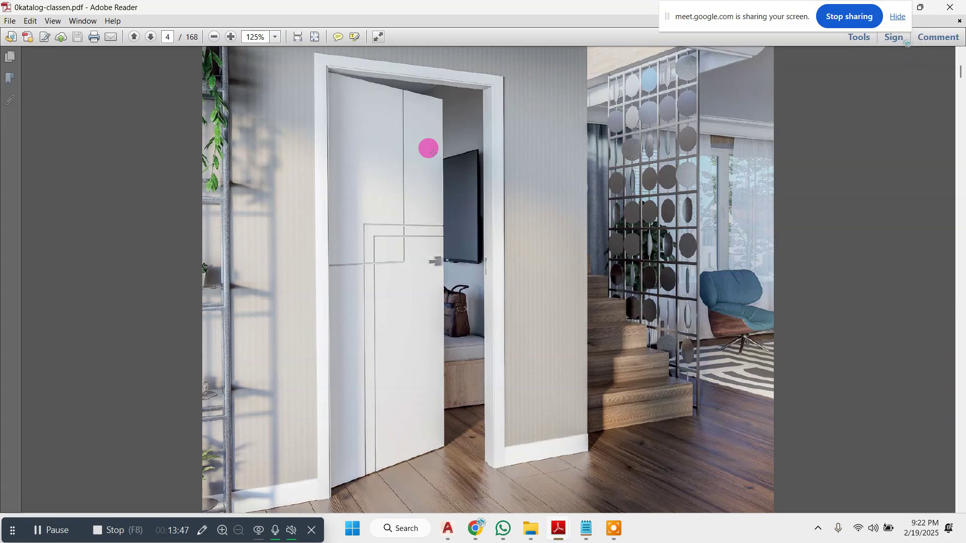
# Review the catalogue's contents list, door types, door rebate types and door finishes up to the Lacquered Panel Doors section
pyautogui.scroll(-20, 367, 360)
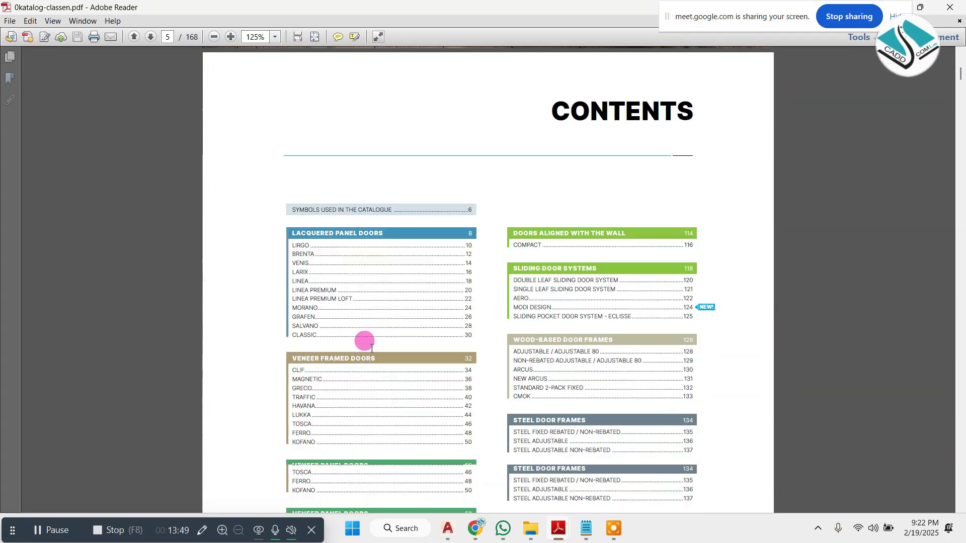
pyautogui.scroll(-20, 436, 327)
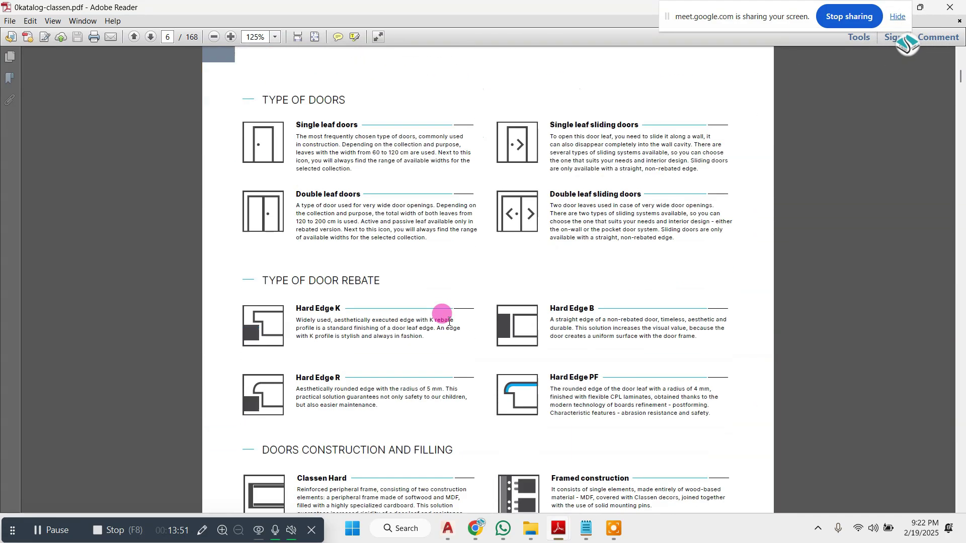
pyautogui.scroll(-20, 453, 325)
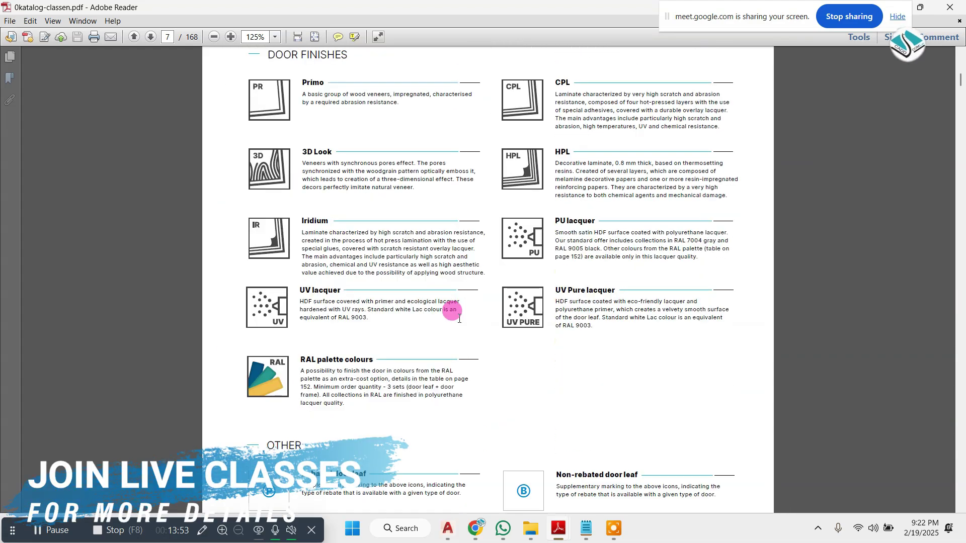
pyautogui.scroll(-10, 458, 322)
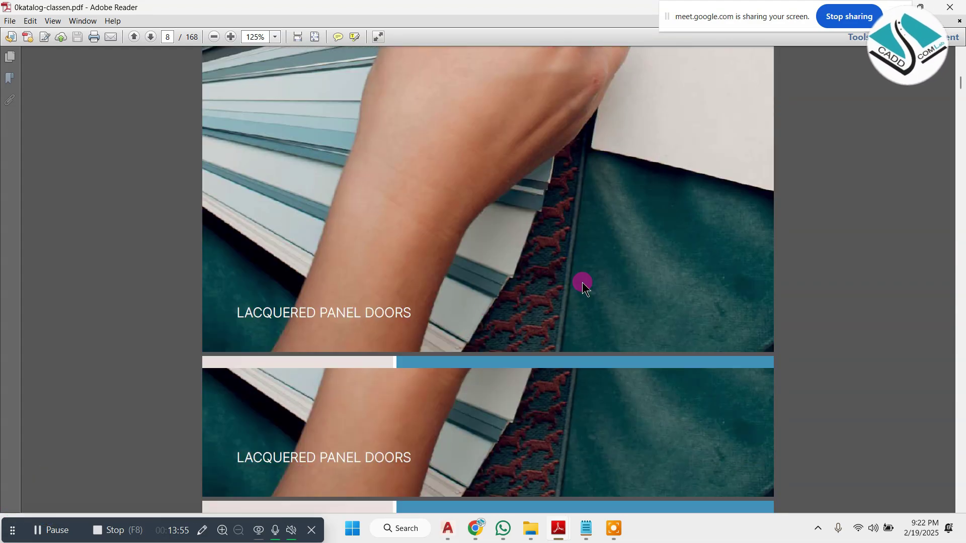
# View the white, gray and black full panel doors and lacquer colours on page 11, and continue to the BRENTA collection
pyautogui.moveTo(961, 80); pyautogui.dragTo(961, 94)
pyautogui.scroll(-3, 457, 228)
pyautogui.scroll(15, 465, 250)
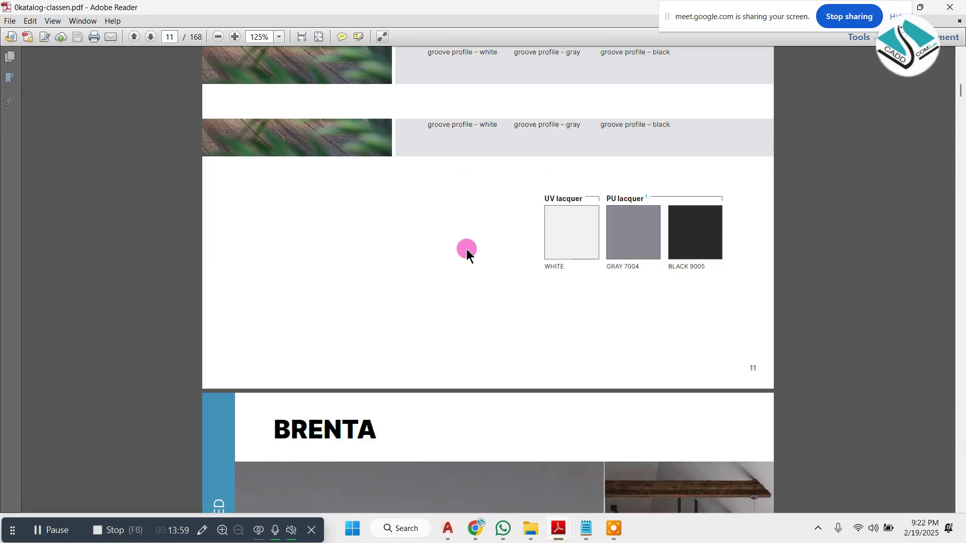
pyautogui.scroll(3, 465, 248)
pyautogui.scroll(-10, 467, 248)
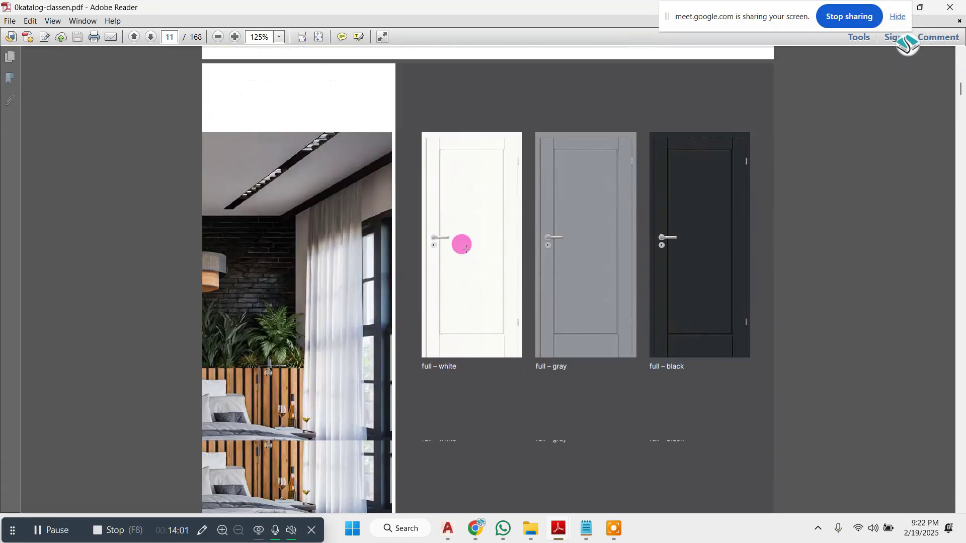
pyautogui.scroll(-7, 463, 240)
pyautogui.scroll(1, 465, 243)
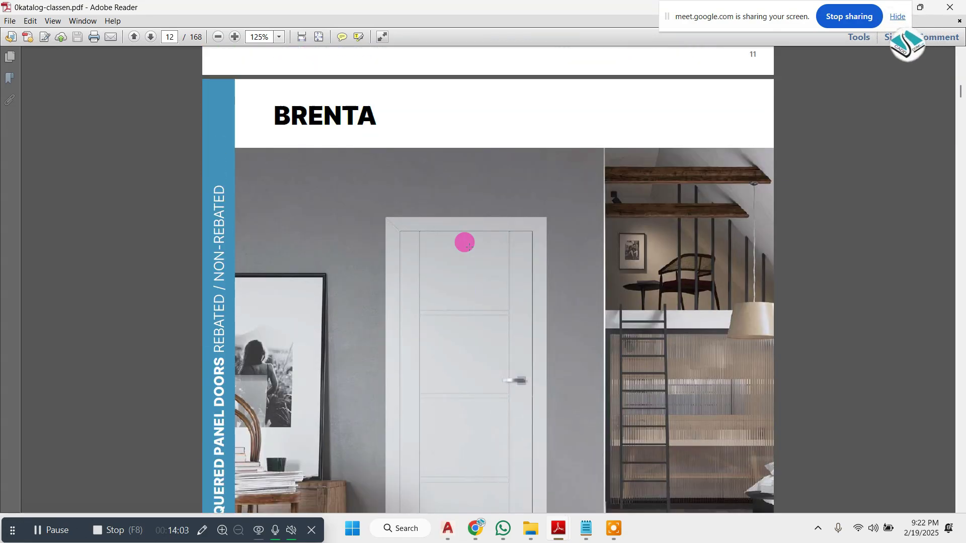
# Examine the BRENTA door photo, then its door specification, dedicated door frames and extra-cost options on page 12
pyautogui.keyDown('ctrl'); pyautogui.scroll(2, 506, 92); pyautogui.keyUp('ctrl')
pyautogui.keyDown('ctrl'); pyautogui.scroll(-1, 437, 165); pyautogui.keyUp('ctrl')
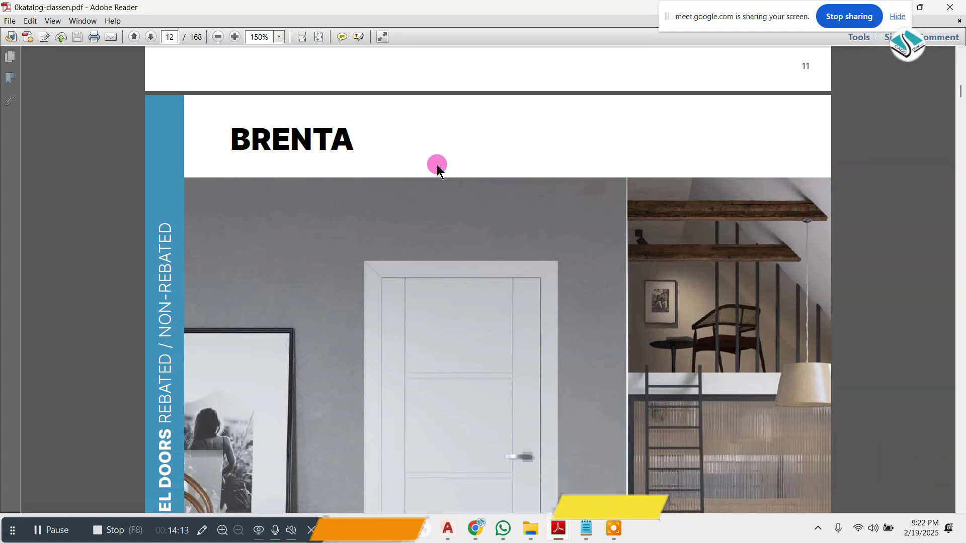
pyautogui.scroll(-1, 436, 165)
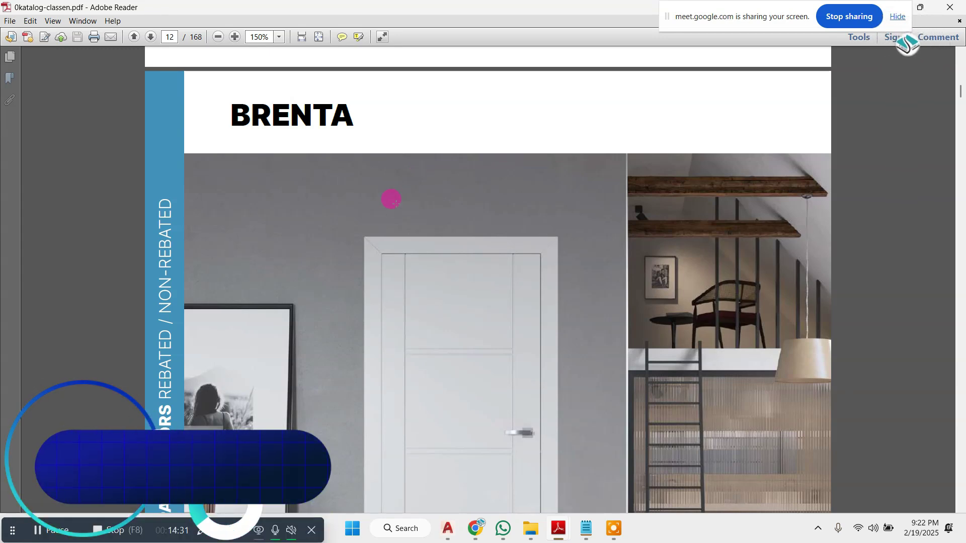
pyautogui.scroll(-5, 415, 214)
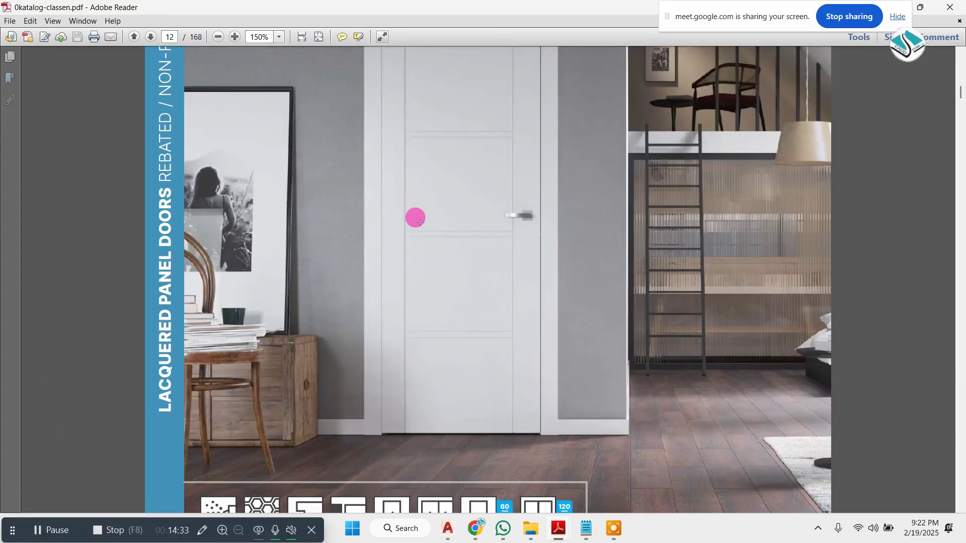
pyautogui.scroll(-15, 439, 227)
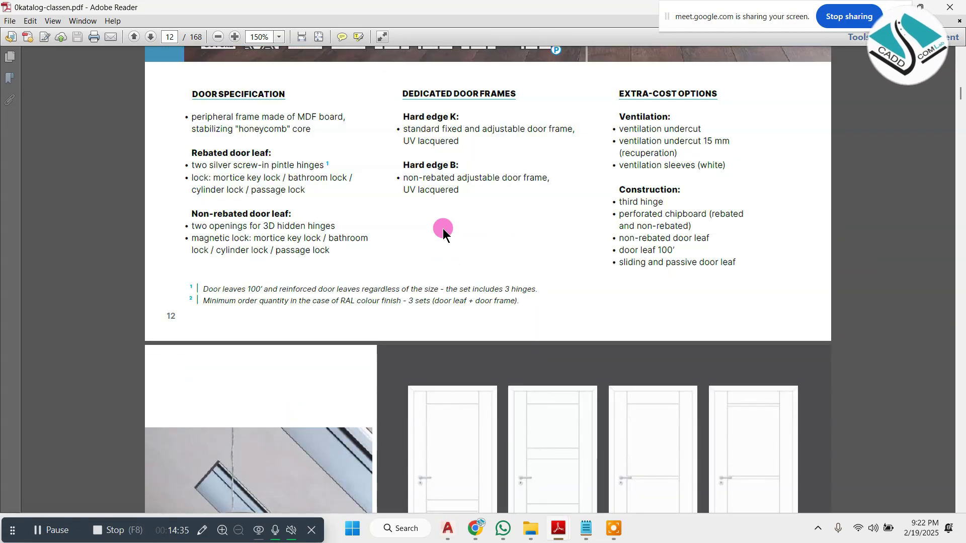
# Highlight the VENIS heading on page 14, circle it with the screen annotation pen, and view the collection's door models
pyautogui.scroll(-20, 442, 226)
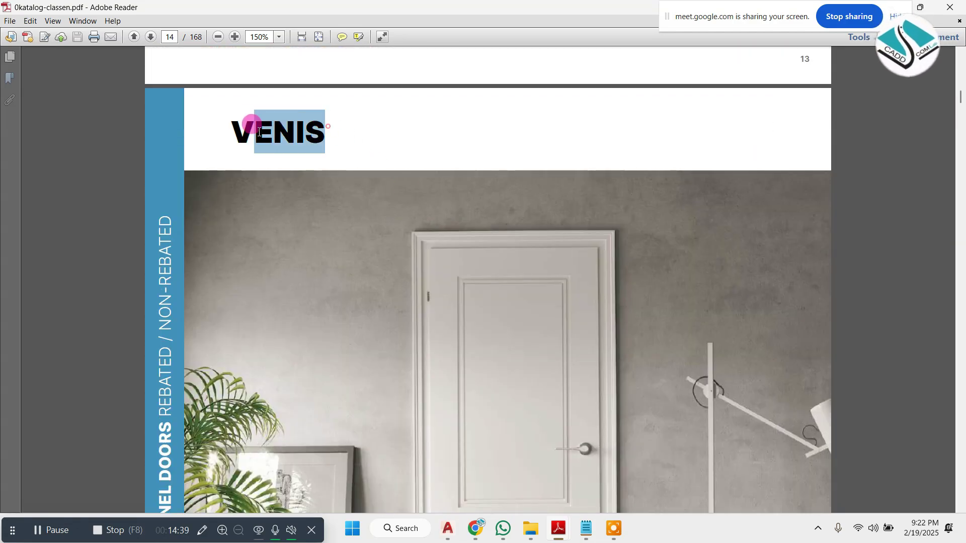
pyautogui.click(205, 528)
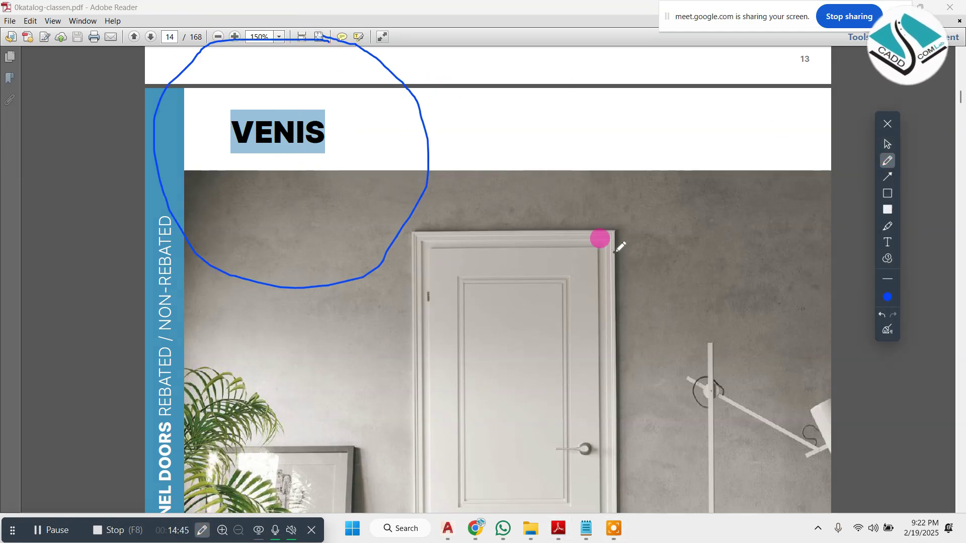
pyautogui.click(888, 125)
pyautogui.scroll(-15, 498, 267)
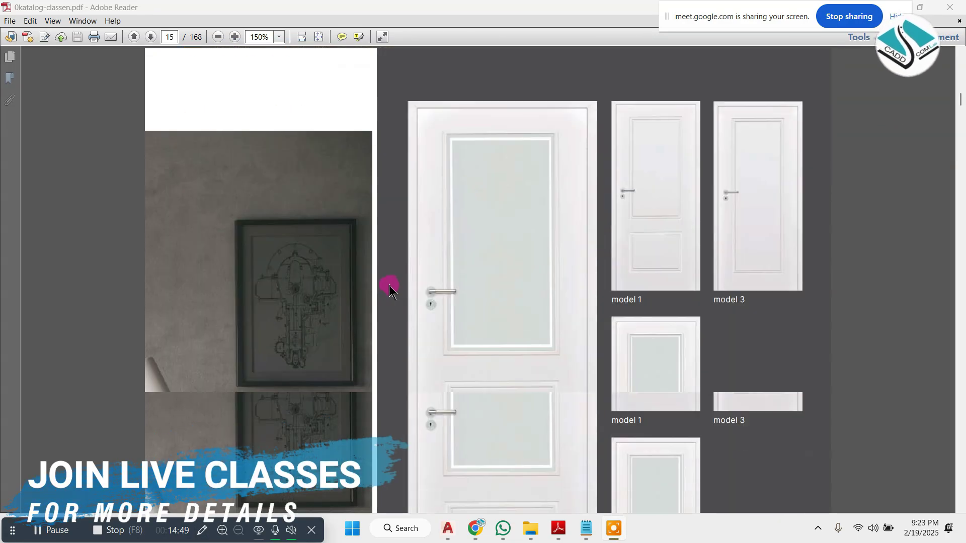
# Look through the LARIX collection on page 16, including its door specification, dedicated door frames and extra-cost options
pyautogui.scroll(-10, 393, 292)
pyautogui.scroll(-5, 397, 300)
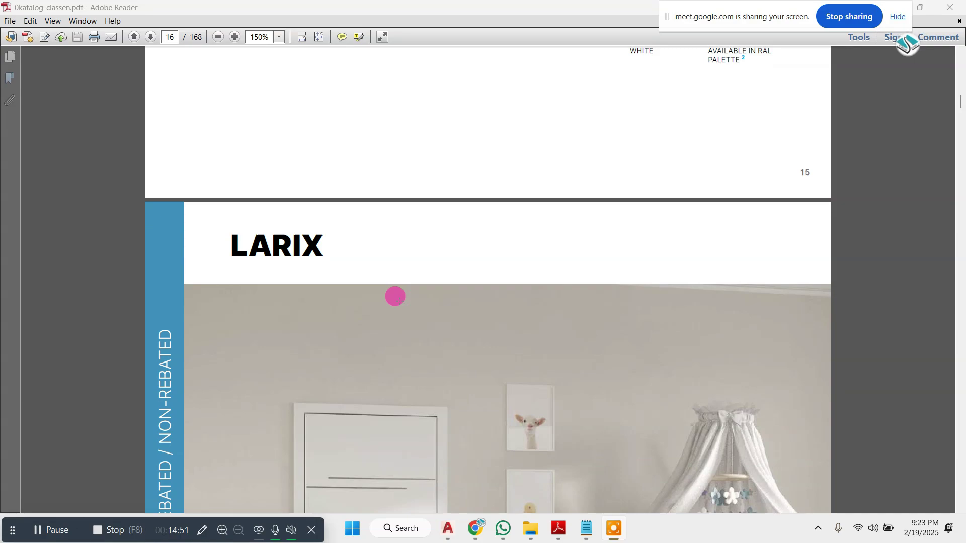
pyautogui.scroll(-5, 397, 300)
pyautogui.scroll(-9, 398, 300)
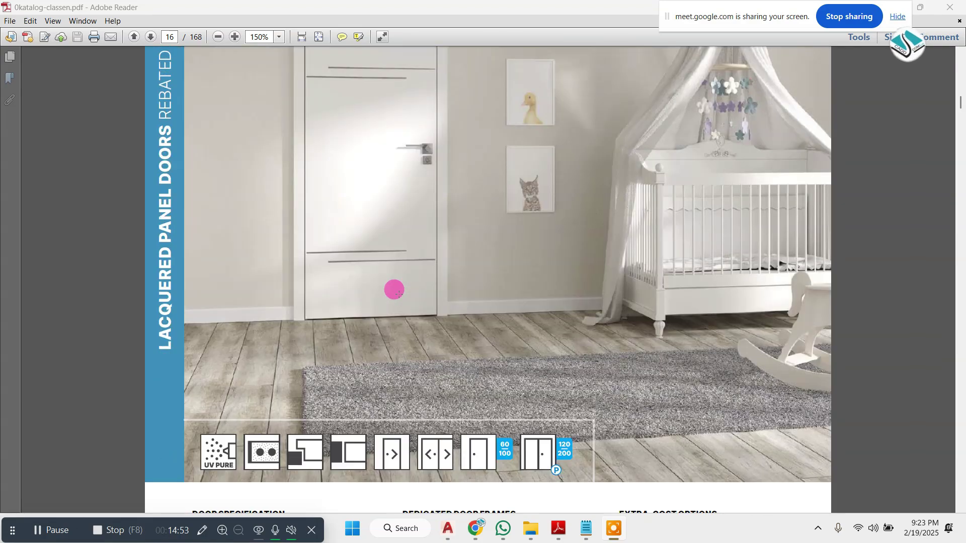
pyautogui.scroll(-20, 396, 292)
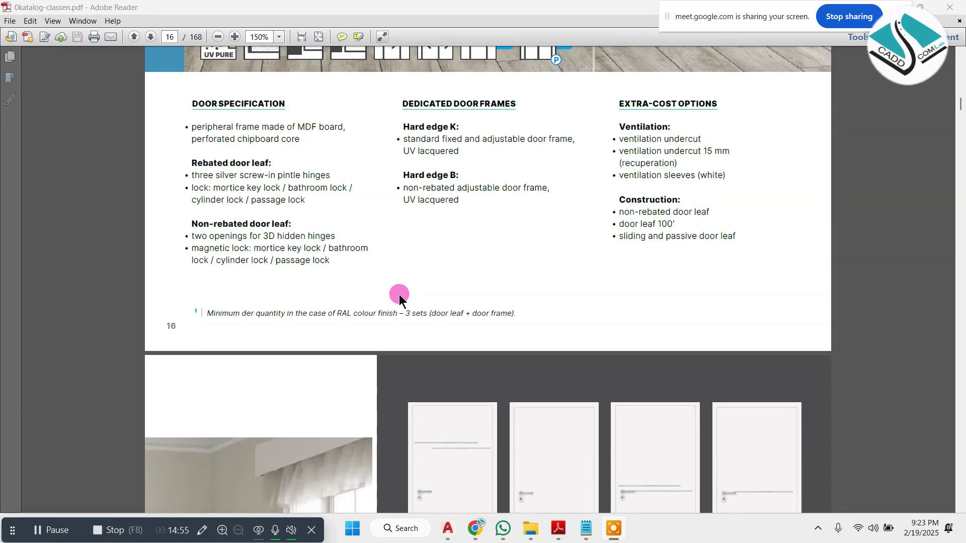
# Browse the LINEA, LINEA PREMIUM and LINEA PREMIUM LOFT collections, including their door models and specifications
pyautogui.scroll(-20, 399, 297)
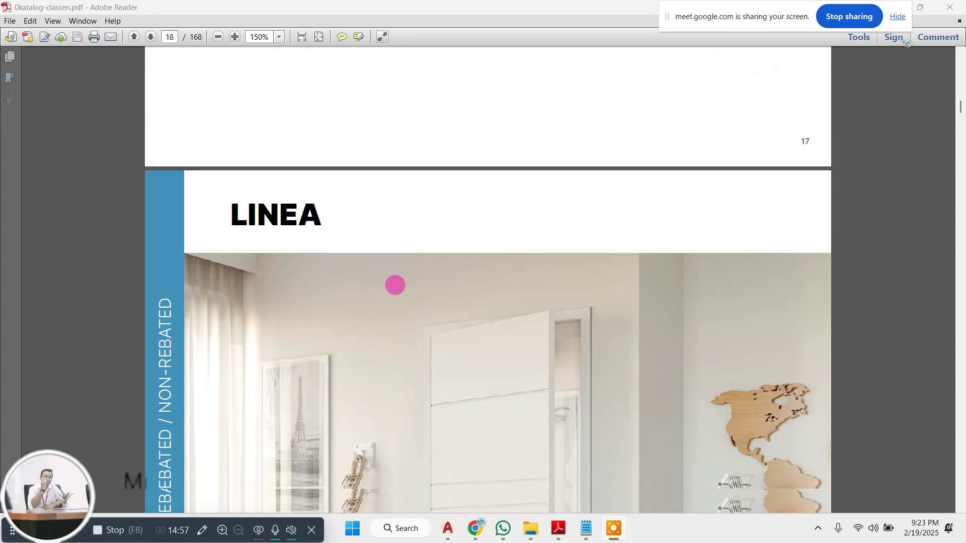
pyautogui.scroll(-20, 401, 285)
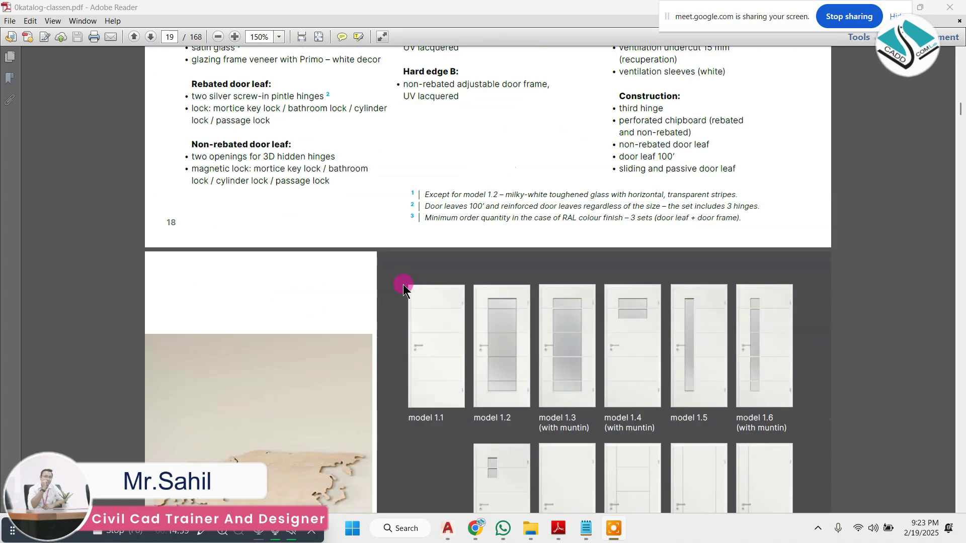
pyautogui.scroll(-20, 397, 277)
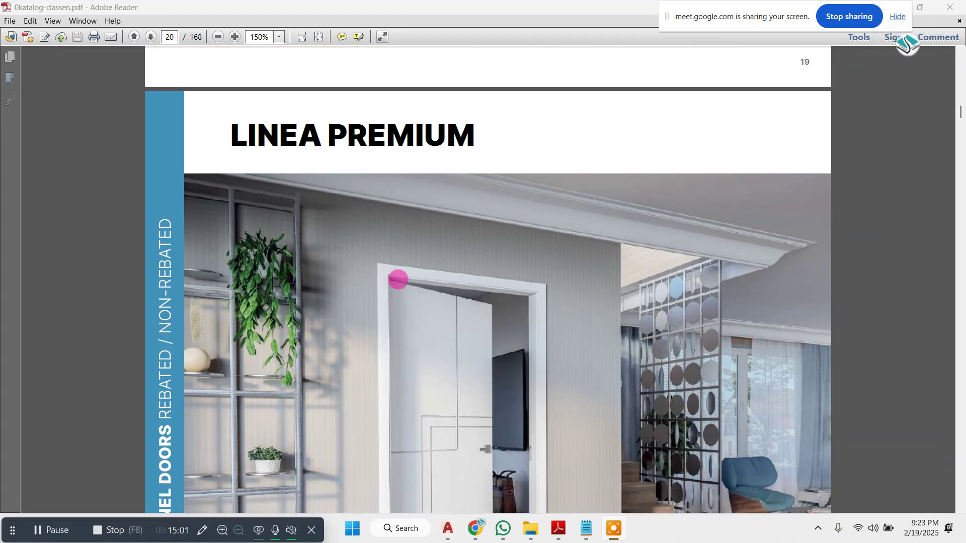
pyautogui.scroll(-20, 398, 280)
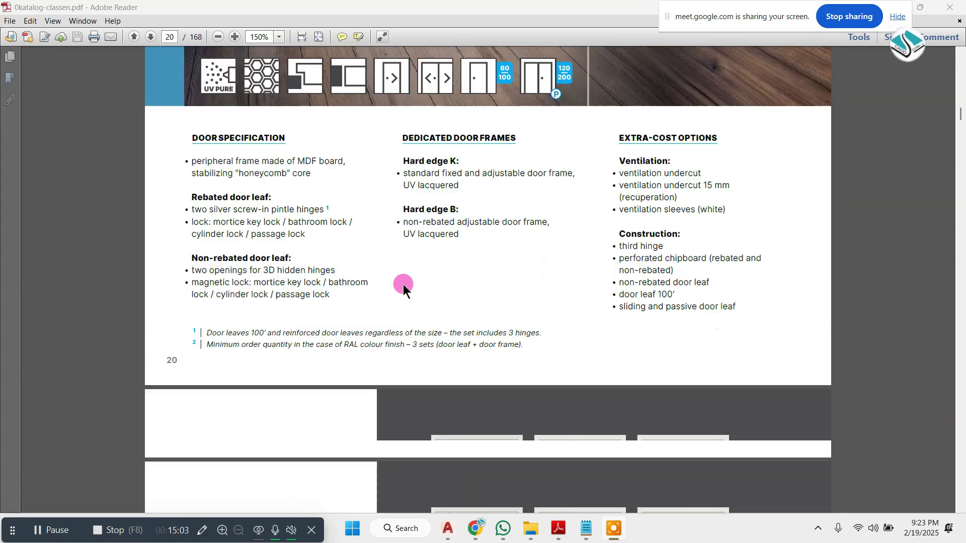
pyautogui.scroll(-20, 403, 285)
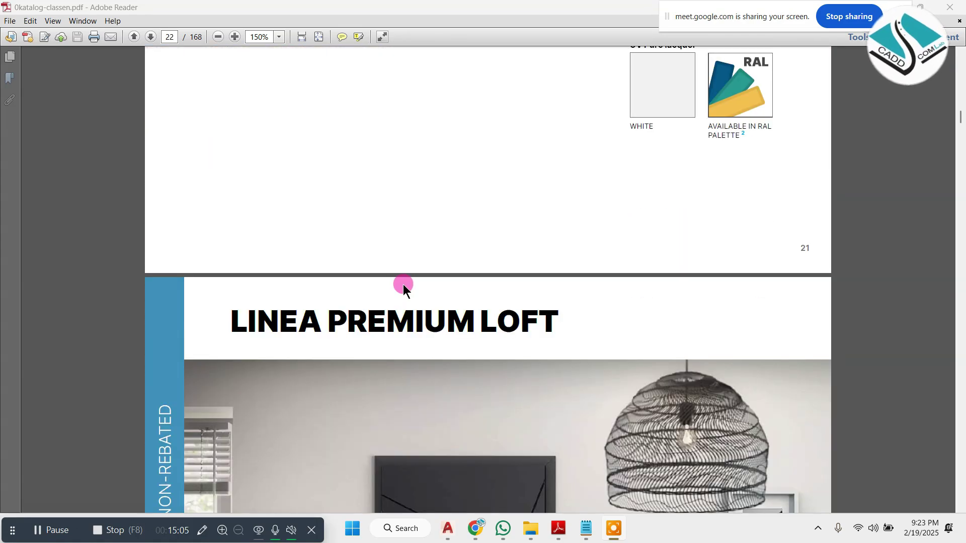
pyautogui.scroll(-12, 402, 285)
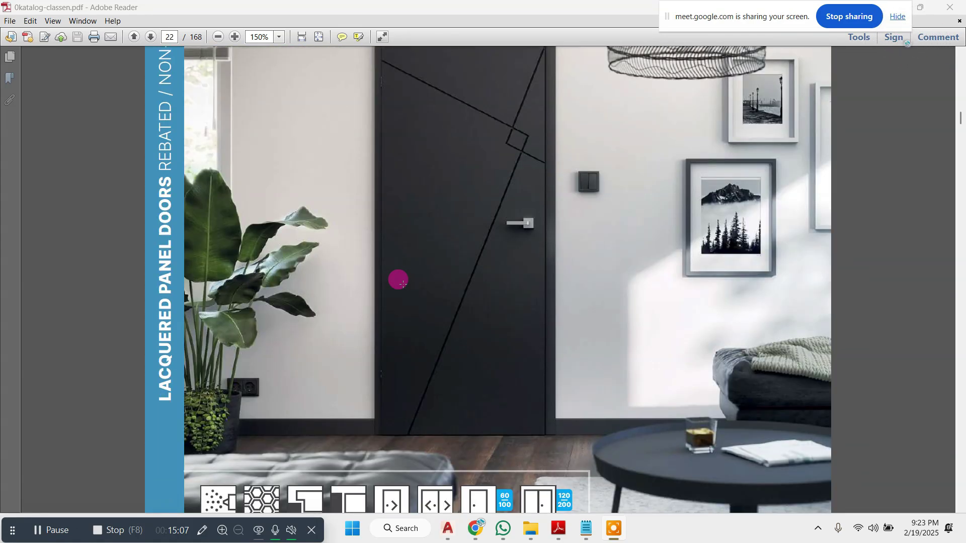
pyautogui.scroll(-20, 403, 285)
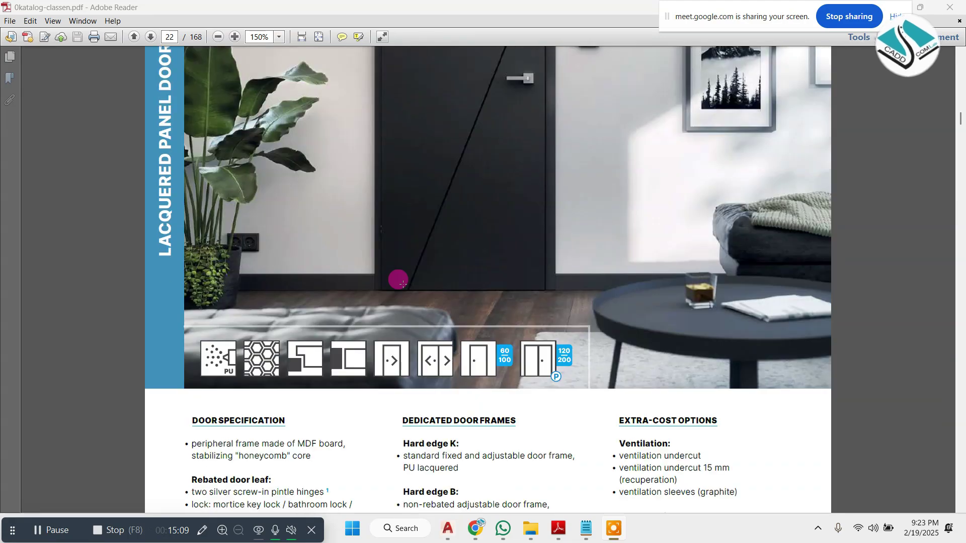
# Look through the catalogue's lacquered panel door pages from 22 to 26, including the door models, groove profiles and glass details
pyautogui.scroll(-20, 403, 285)
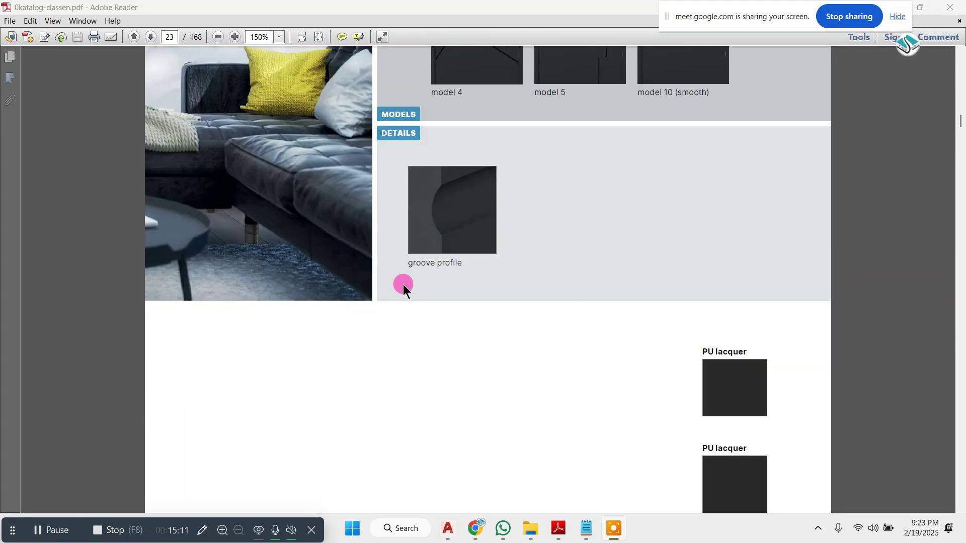
pyautogui.scroll(-20, 403, 285)
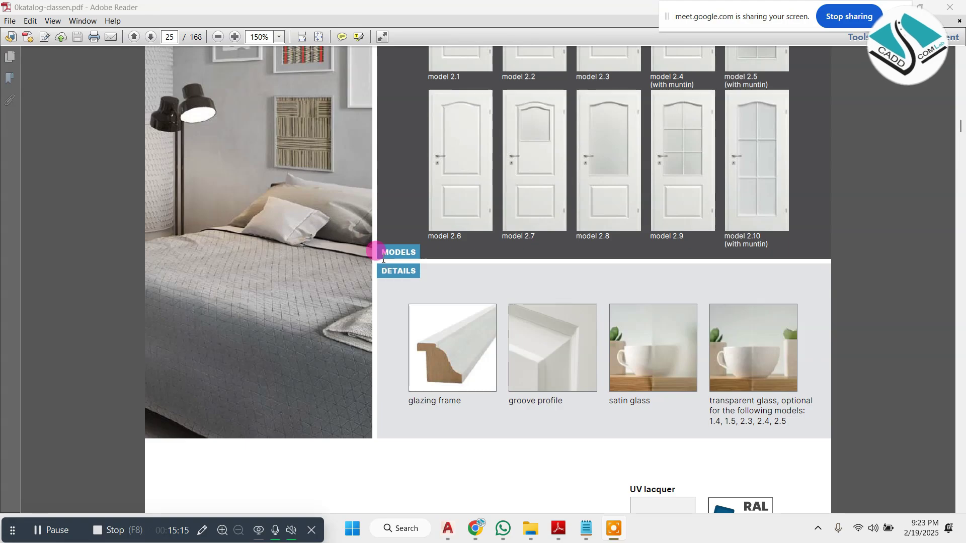
pyautogui.scroll(-15, 383, 259)
pyautogui.scroll(-20, 410, 255)
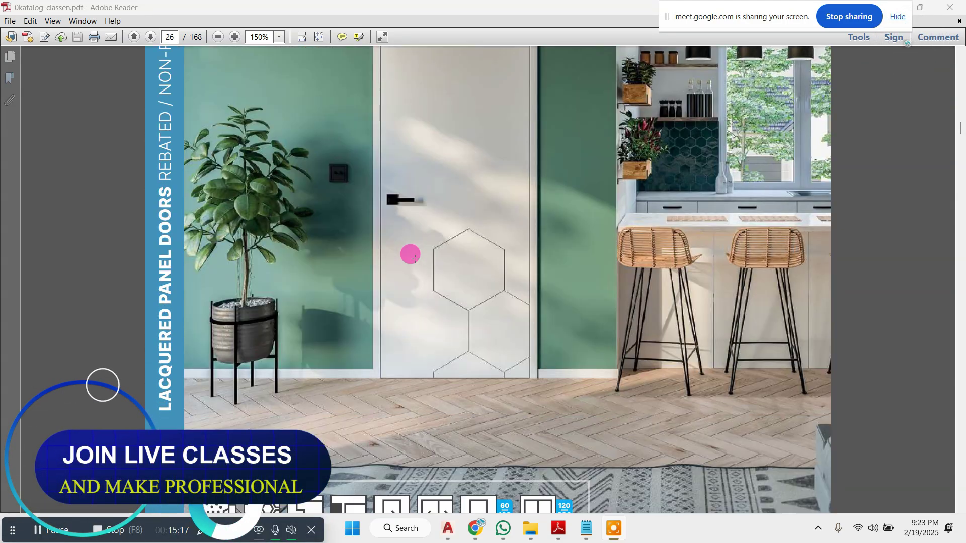
pyautogui.scroll(-20, 411, 255)
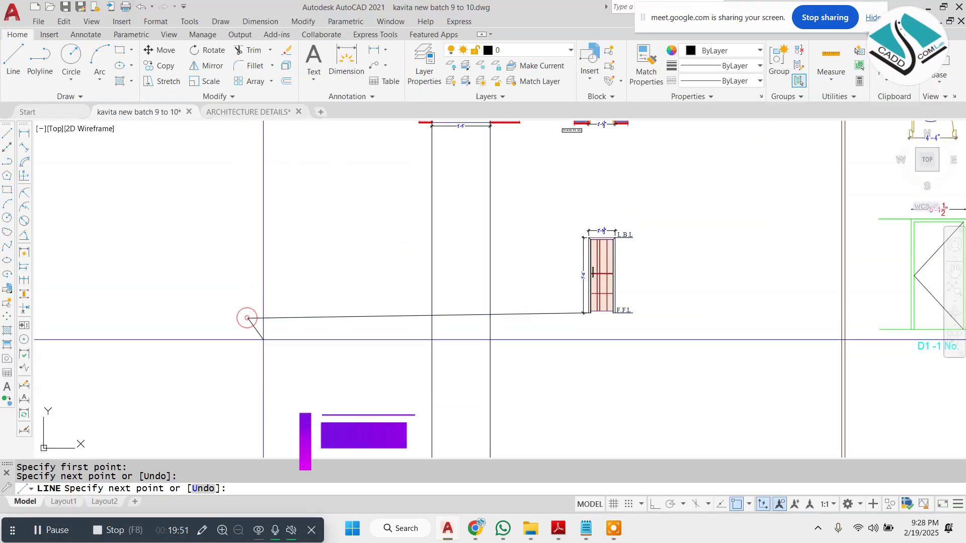
# Undo the slanted line segment and redraw it with Ortho on, horizontally from the door's F.F.L across both vertical window lines
pyautogui.hotkey('ctrl', 'z')
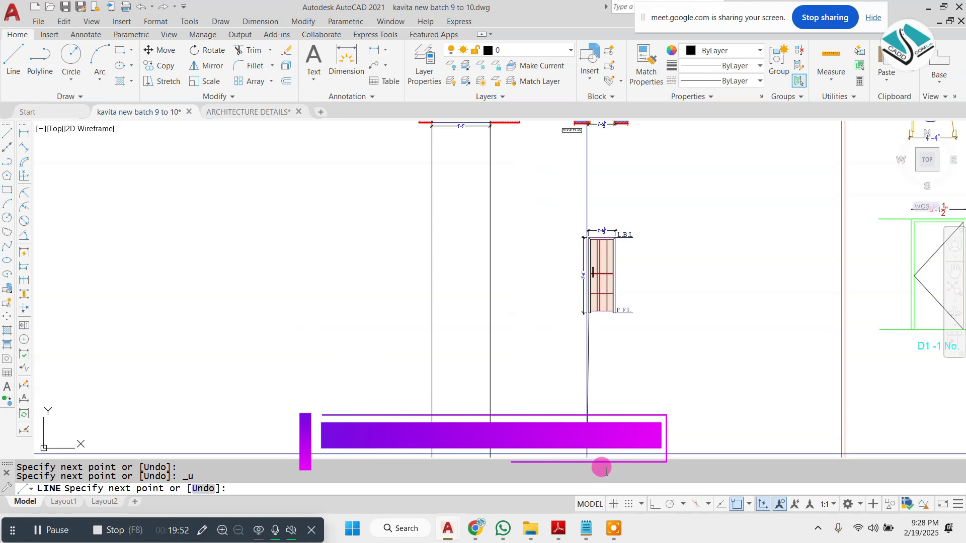
pyautogui.click(655, 503)
pyautogui.press('Escape')
pyautogui.scroll(2, 549, 300)
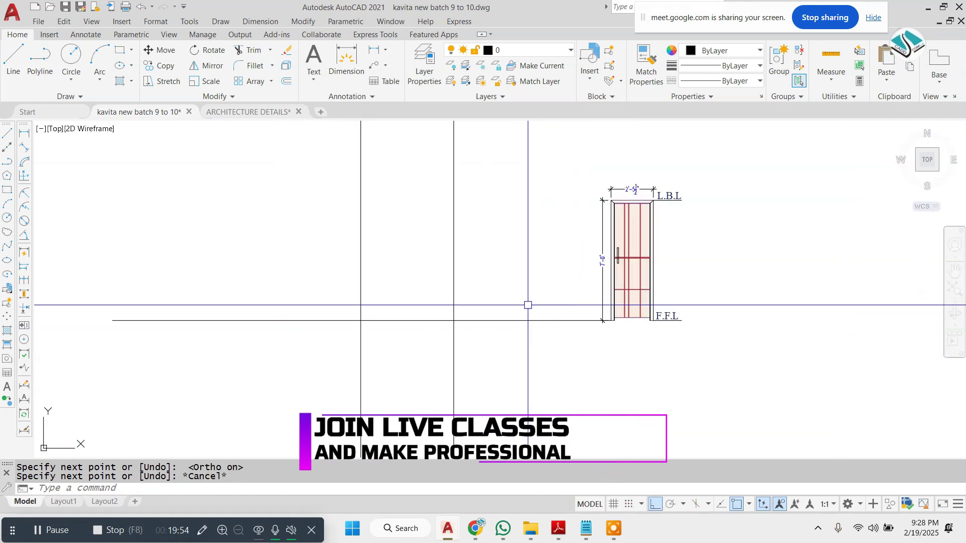
pyautogui.scroll(-1, 550, 300)
pyautogui.press('Escape')
# Draw a horizontal line from the door frame's top corner at L.B.L across both vertical window lines
pyautogui.scroll(4, 630, 196)
pyautogui.press('Return')
pyautogui.click(631, 196)
pyautogui.scroll(-4, 630, 197)
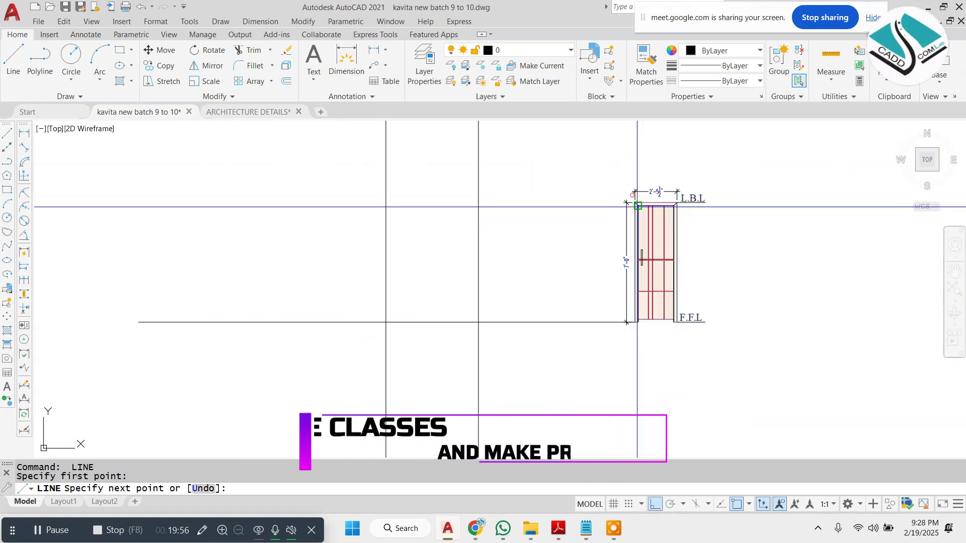
pyautogui.press('Escape')
pyautogui.press('Escape')
pyautogui.press('Escape')
# Offset the floor-level line 2'6" upward for the window sill
pyautogui.write('o')
pyautogui.press('Return')
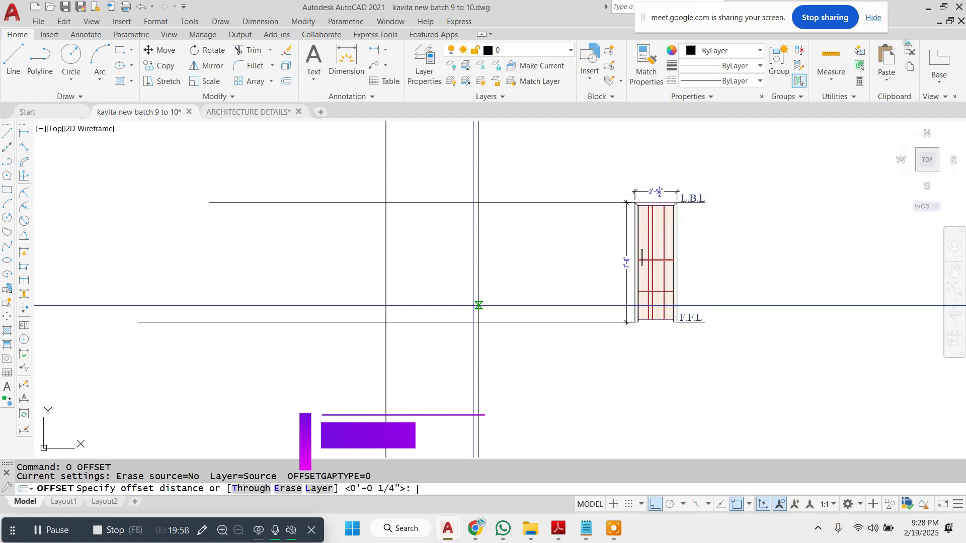
pyautogui.write('2\'6"')
pyautogui.press('Return')
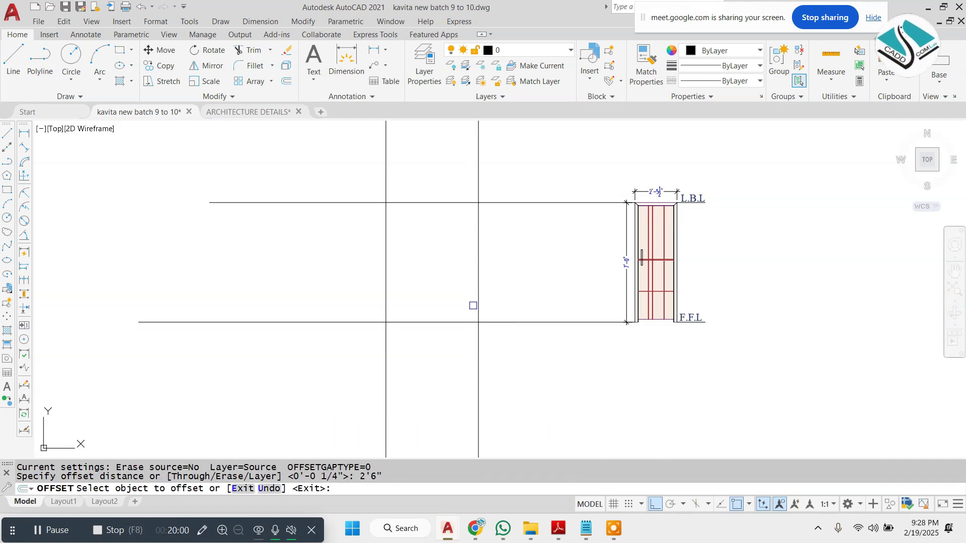
pyautogui.click(423, 321)
pyautogui.click(425, 312)
pyautogui.press('Escape')
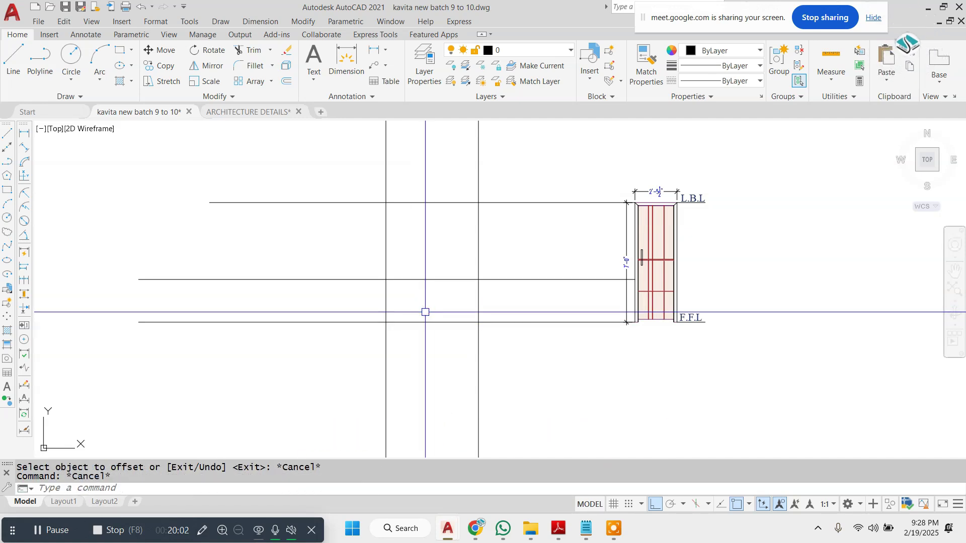
# Trim the vertical and horizontal line ends that extend beyond the window's elevation outline
pyautogui.write('tr')
pyautogui.press('Return')
pyautogui.press('Return')
pyautogui.click(358, 255)
pyautogui.click(326, 404)
pyautogui.click(360, 141)
pyautogui.click(334, 249)
pyautogui.click(337, 152)
pyautogui.click(538, 159)
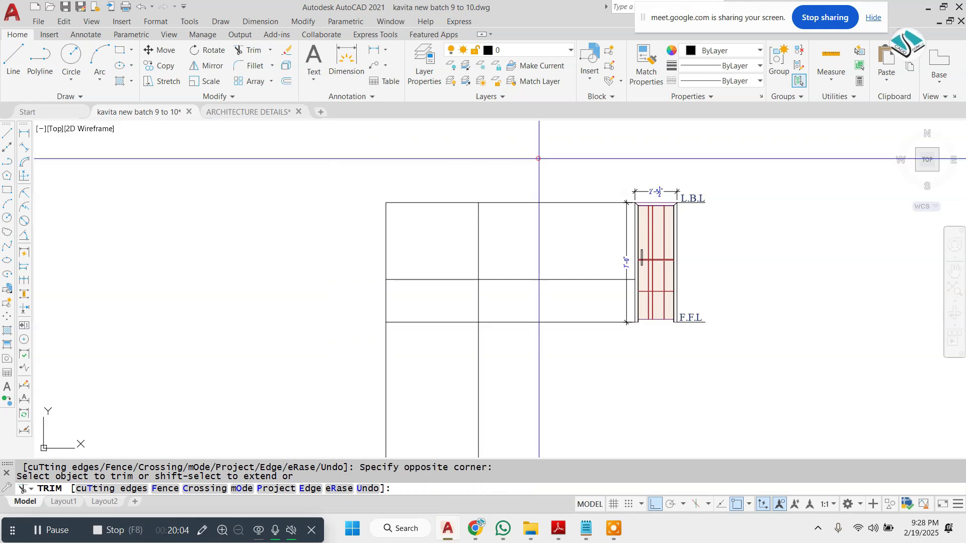
pyautogui.click(538, 159)
pyautogui.click(541, 448)
pyautogui.click(542, 448)
pyautogui.click(277, 378)
pyautogui.press('Escape')
pyautogui.scroll(2, 463, 281)
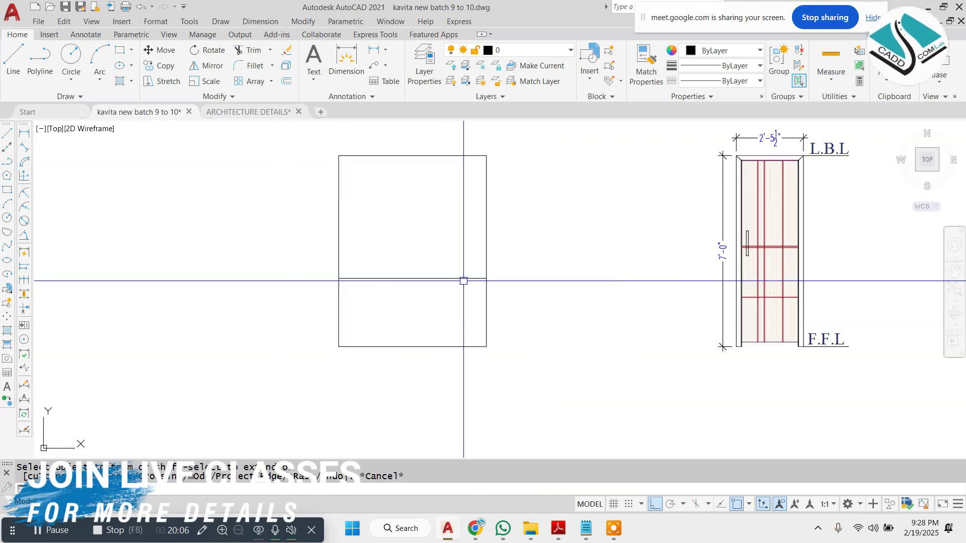
# Trim the two vertical lines between the sill and floor level, leaving the window rectangle and floor line
pyautogui.write('tr')
pyautogui.press('Return')
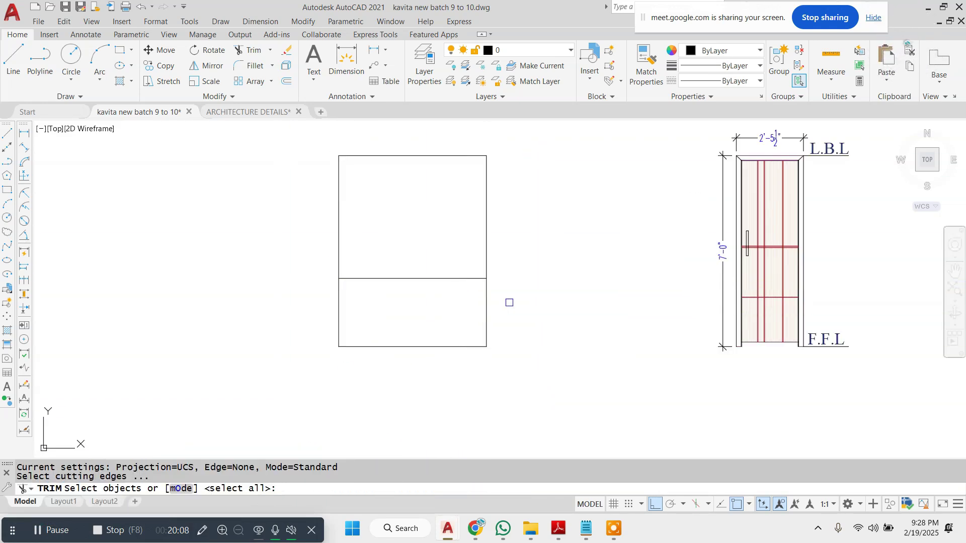
pyautogui.press('Return')
pyautogui.click(514, 310)
pyautogui.click(272, 311)
pyautogui.press('Escape')
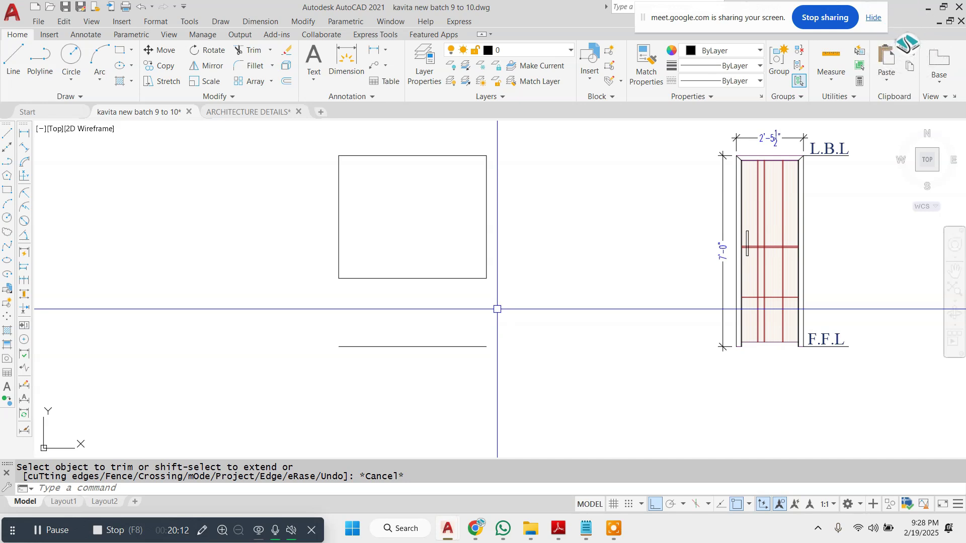
# Join the four lines of the window rectangle into a single outline
pyautogui.press('Escape')
pyautogui.write('j')
pyautogui.press('Return')
pyautogui.click(511, 145)
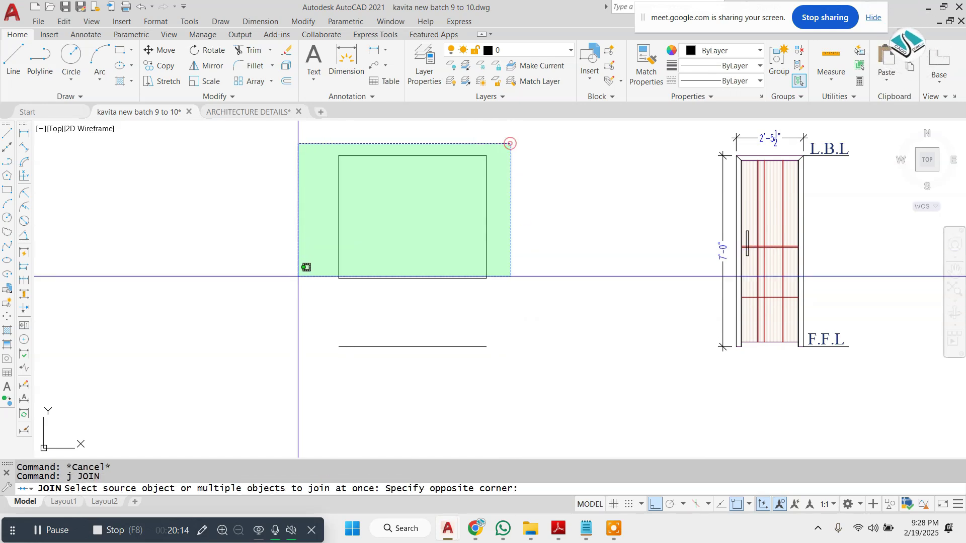
pyautogui.click(282, 297)
pyautogui.press('Return')
# Offset the window outline 2" inward to form the outer frame
pyautogui.write('o')
pyautogui.press('Return')
pyautogui.write('2')
pyautogui.press('Return')
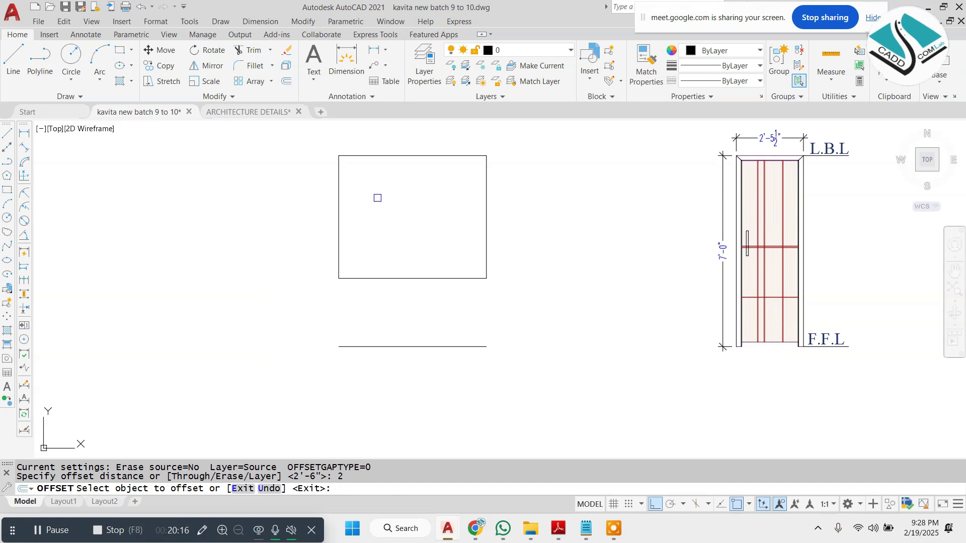
pyautogui.click(405, 158)
pyautogui.click(397, 203)
pyautogui.press('Escape')
# Offset the window's inner frame outline a further 1" inward
pyautogui.write('o')
pyautogui.press('Return')
pyautogui.write('1')
pyautogui.press('Return')
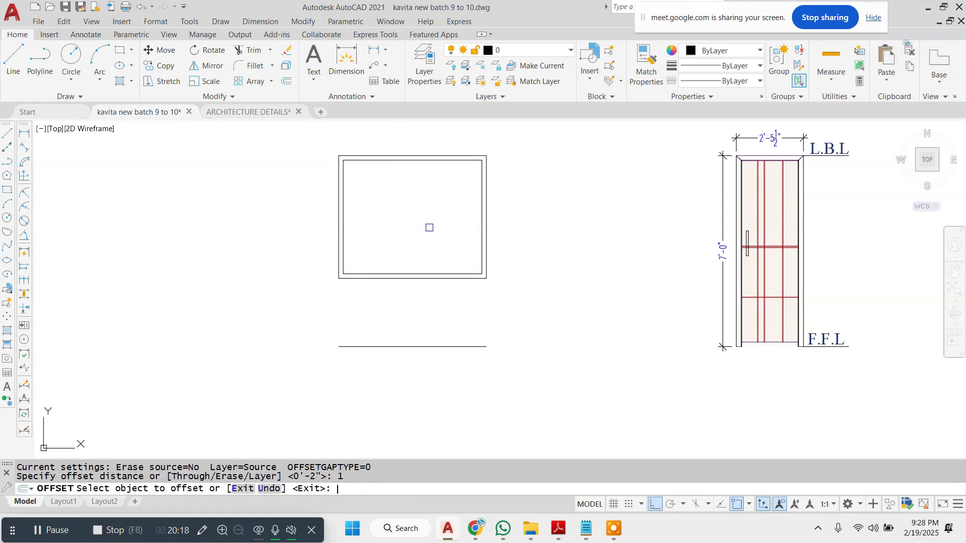
pyautogui.scroll(2, 425, 211)
pyautogui.click(432, 134)
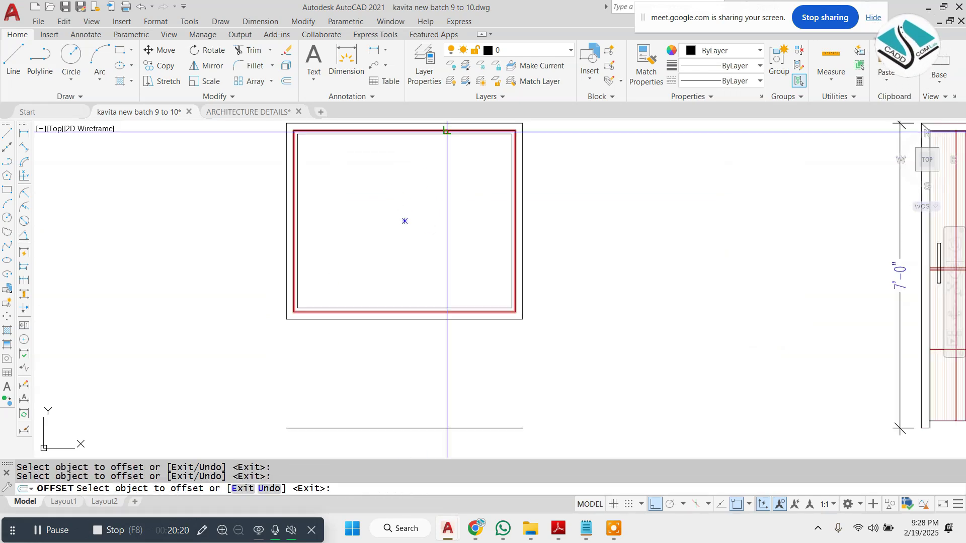
pyautogui.click(405, 219)
pyautogui.press('Escape')
pyautogui.scroll(-2, 446, 216)
# Draw a vertical centre line from the top to the bottom of the window's inner frame
pyautogui.write('l')
pyautogui.press('Return')
pyautogui.scroll(2, 448, 216)
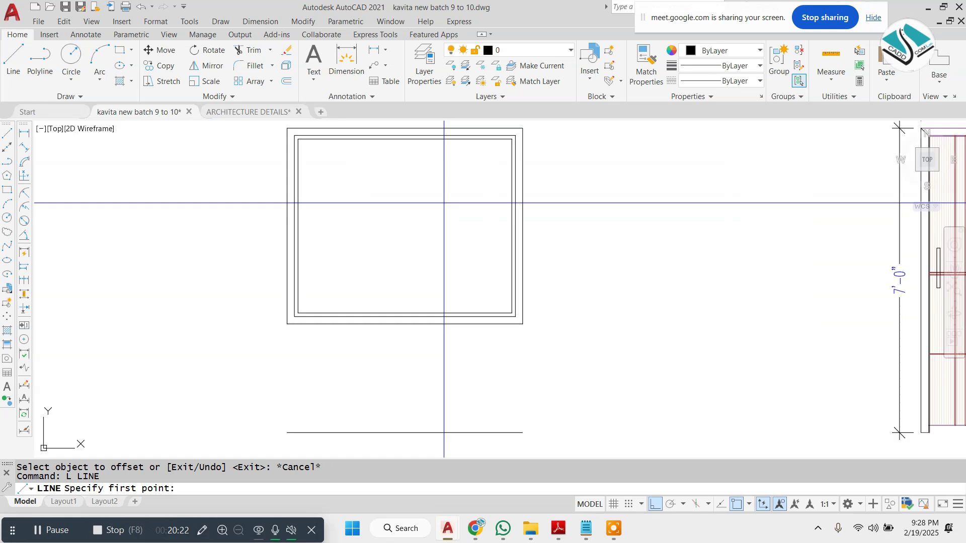
pyautogui.click(404, 137)
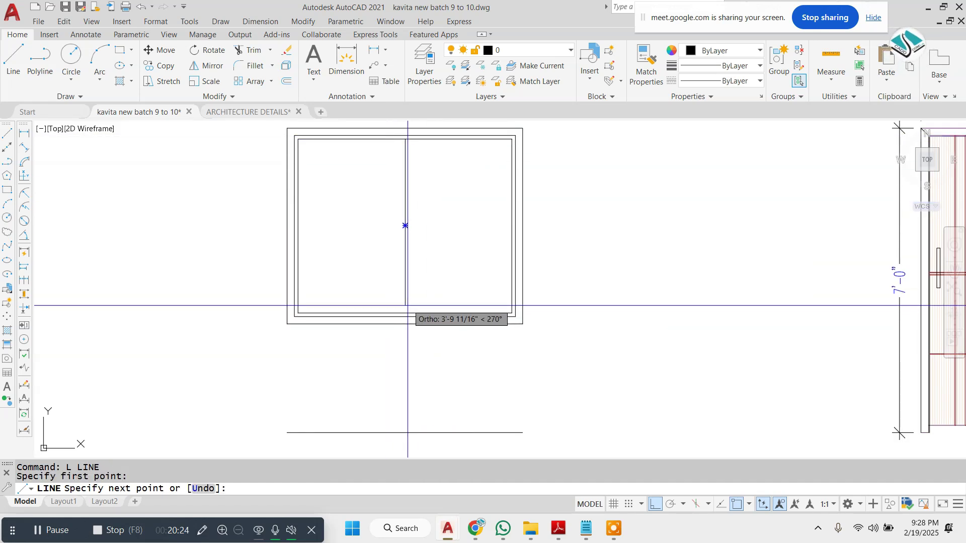
pyautogui.click(405, 313)
pyautogui.press('Escape')
pyautogui.press('Escape')
# Offset the window's vertical centre line 0.25" to each side
pyautogui.write('o')
pyautogui.press('Return')
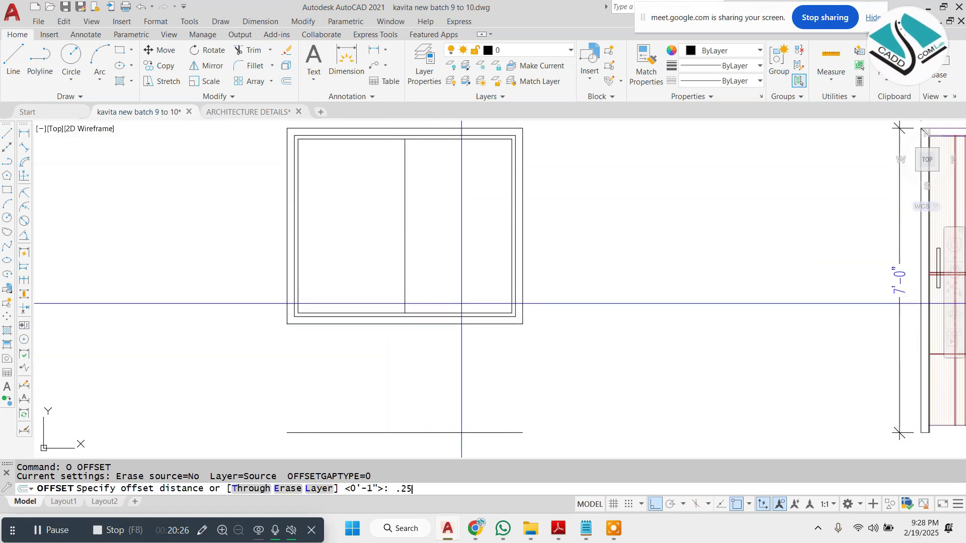
pyautogui.write('.25')
pyautogui.press('Return')
pyautogui.scroll(4, 400, 302)
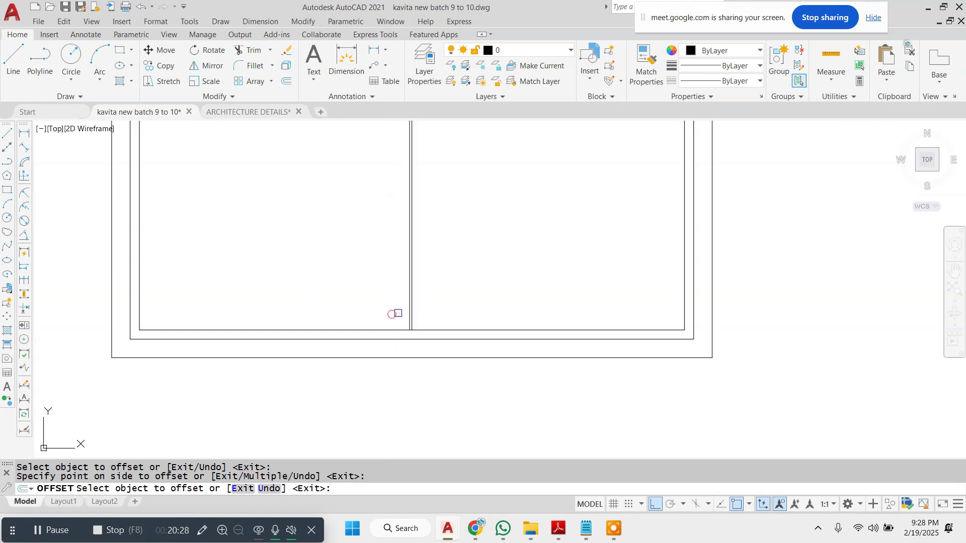
pyautogui.scroll(4, 397, 313)
pyautogui.press('Escape')
# Erase the original centre line between the two offset lines
pyautogui.scroll(2, 415, 324)
pyautogui.click(414, 324)
pyautogui.write('e')
pyautogui.press('Return')
pyautogui.scroll(-12, 415, 323)
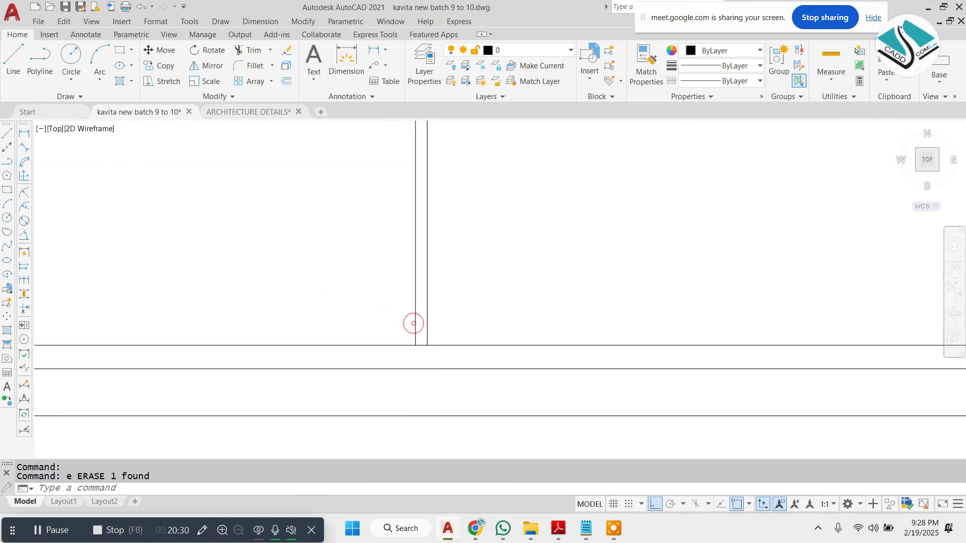
pyautogui.press('Escape')
pyautogui.press('Escape')
# Select the whole window elevation above the floor line and set its colour to blue
pyautogui.scroll(2, 470, 253)
pyautogui.click(608, 159)
pyautogui.click(222, 414)
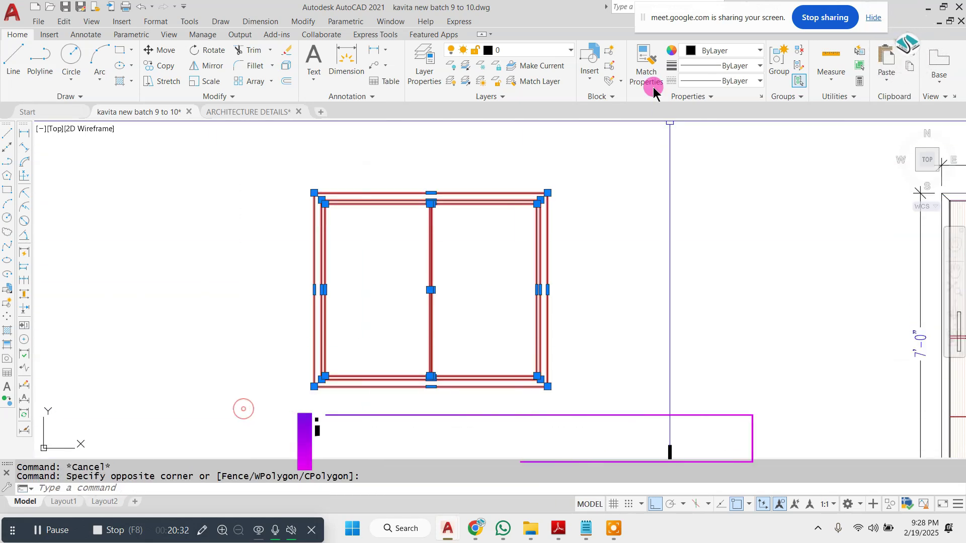
pyautogui.click(727, 50)
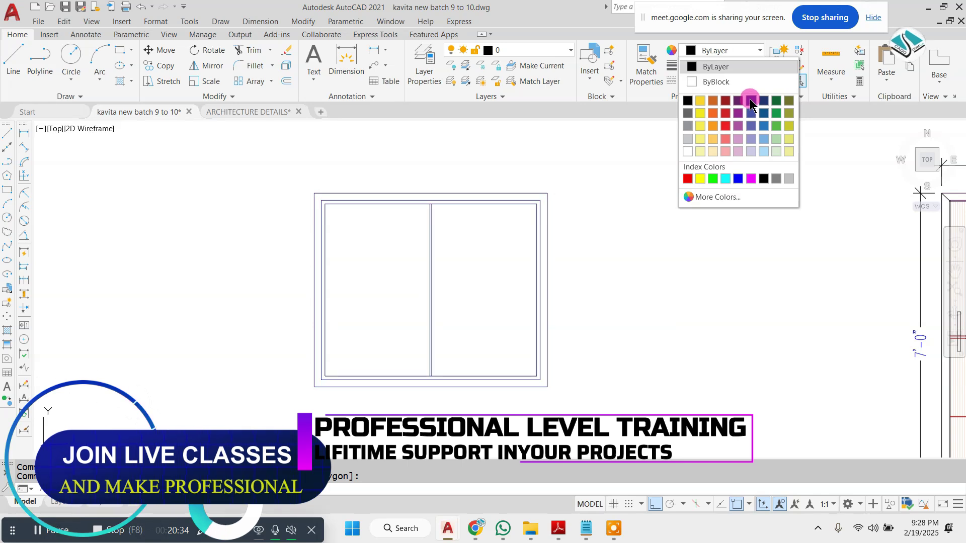
pyautogui.click(739, 179)
pyautogui.press('Escape')
pyautogui.scroll(-6, 468, 256)
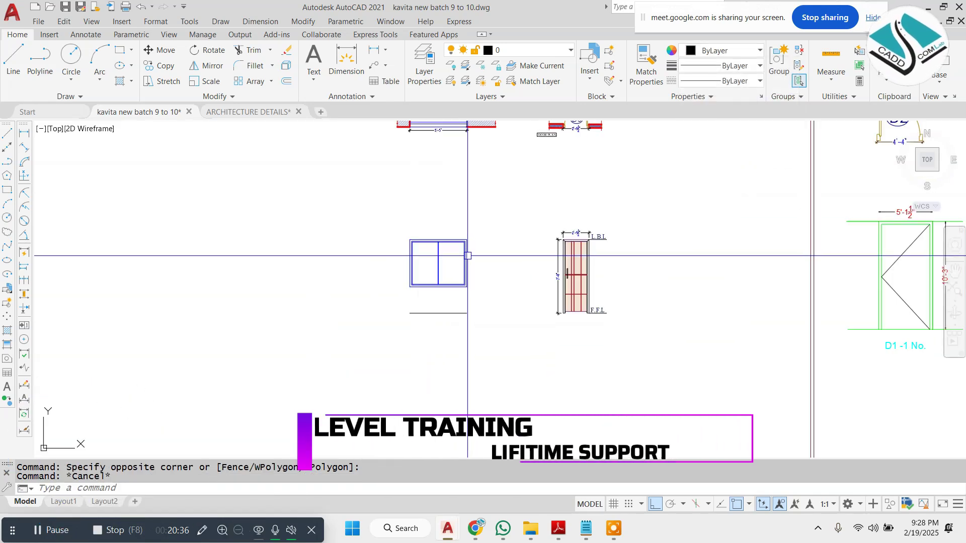
pyautogui.scroll(4, 463, 282)
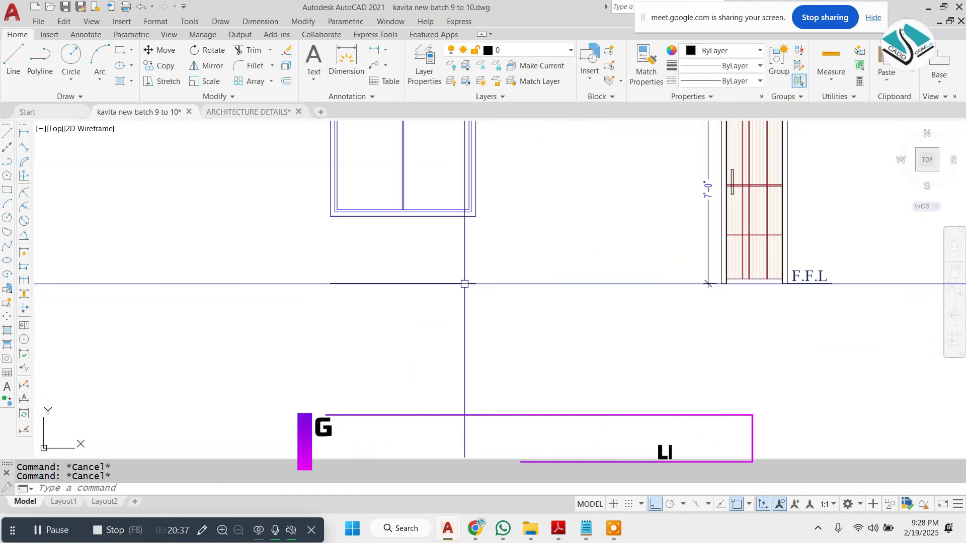
# Switch to Chrome and search for "bedroom 3d model" images in a new tab
pyautogui.click(479, 532)
pyautogui.click(352, 14)
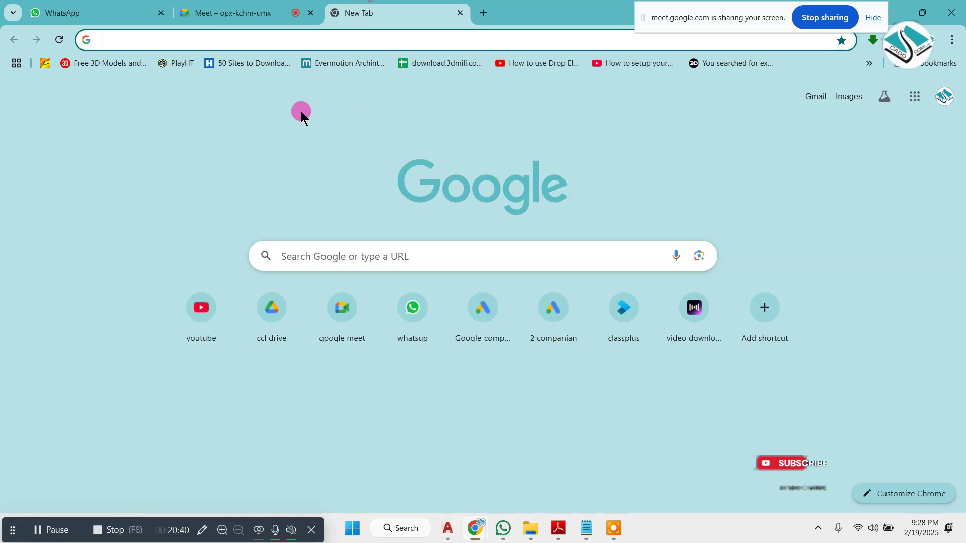
pyautogui.click(369, 254)
pyautogui.write('bedroo')
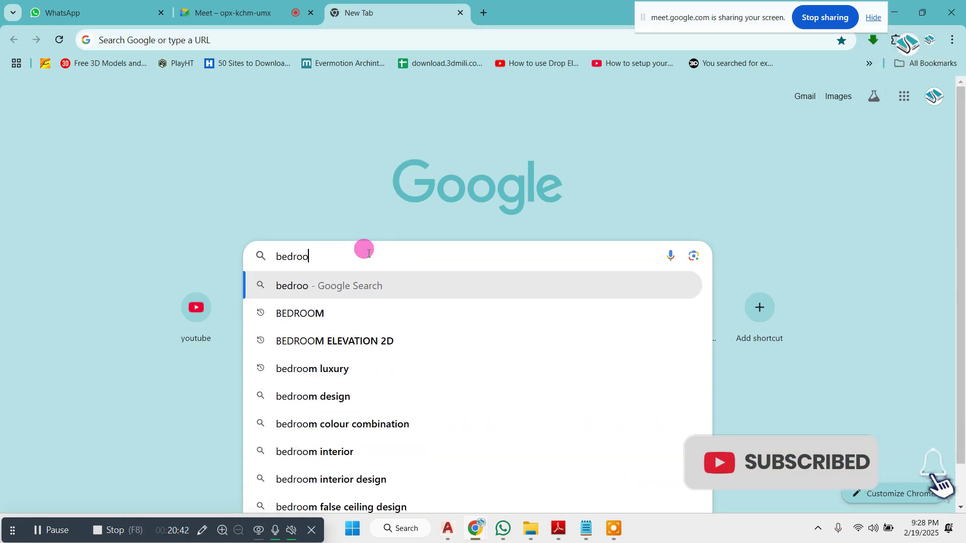
pyautogui.write('m 3d model')
pyautogui.press('Return')
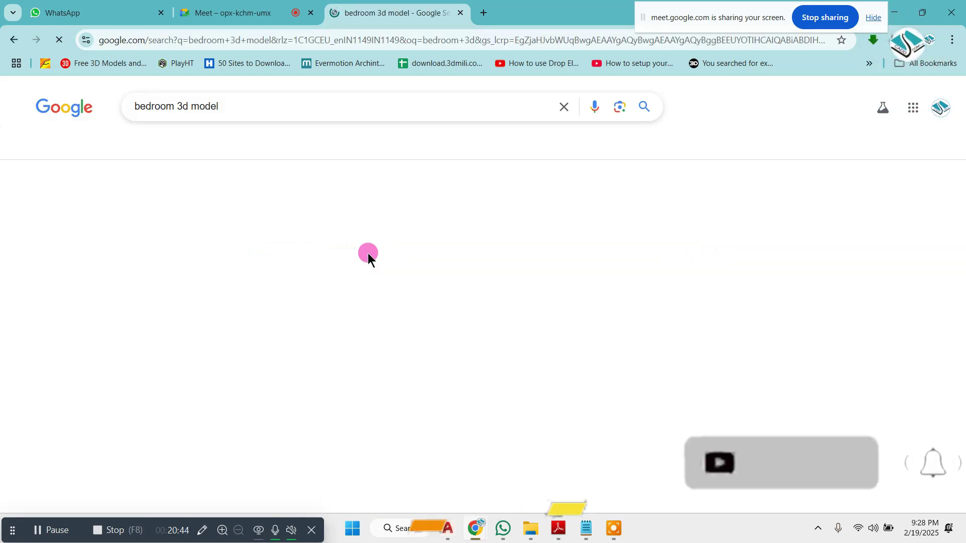
pyautogui.click(165, 147)
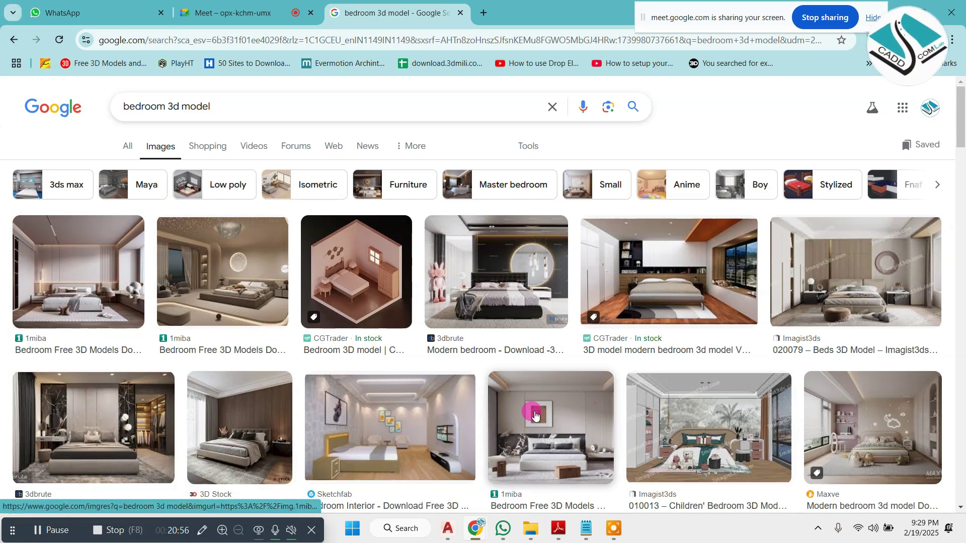
# Open the Maxve modern bedroom image full size in a new tab and examine its window and interior
pyautogui.click(898, 386)
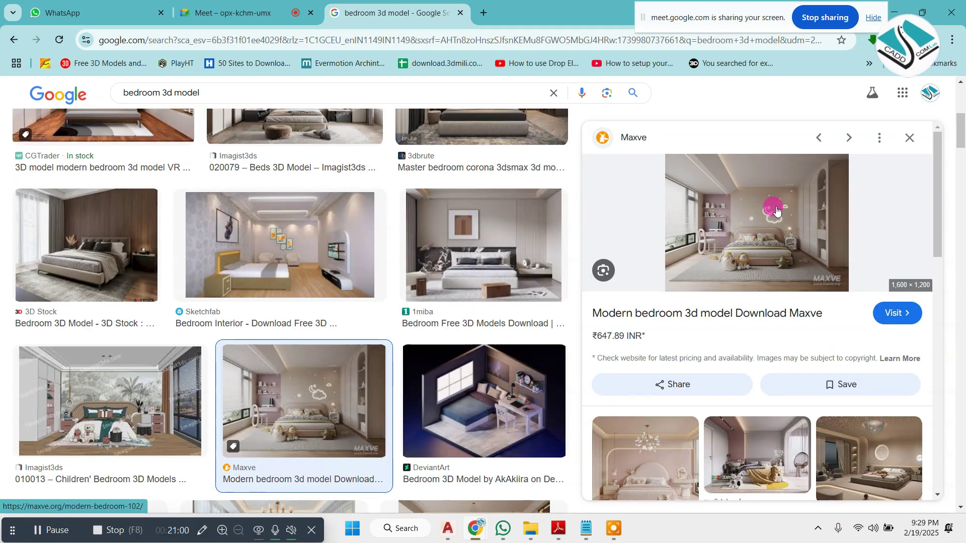
pyautogui.rightClick(745, 191)
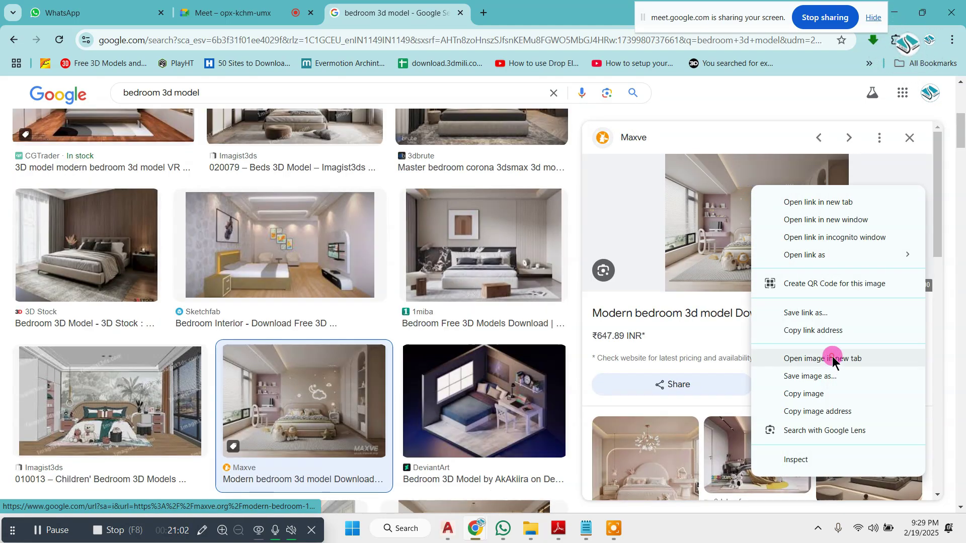
pyautogui.click(822, 359)
pyautogui.click(574, 10)
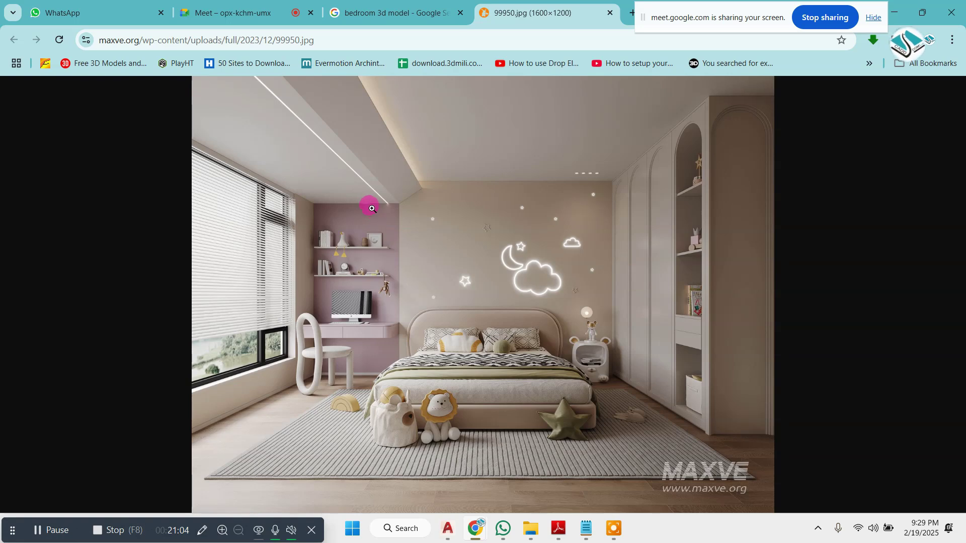
pyautogui.keyDown('ctrl'); pyautogui.scroll(2, 371, 208); pyautogui.keyUp('ctrl')
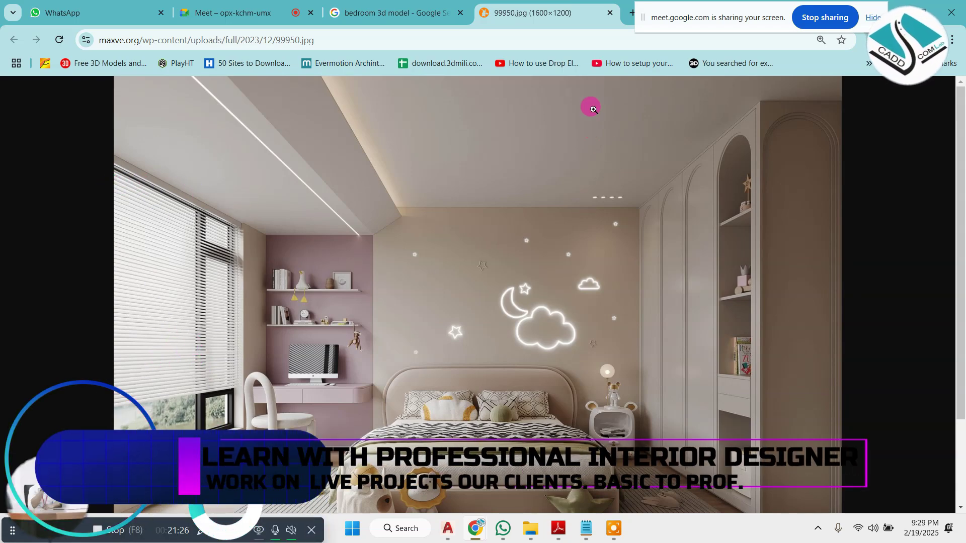
# Close the full-size bedroom image and browse the "bedroom 3d model" image results for another reference showing a door
pyautogui.click(606, 18)
pyautogui.scroll(-6, 695, 425)
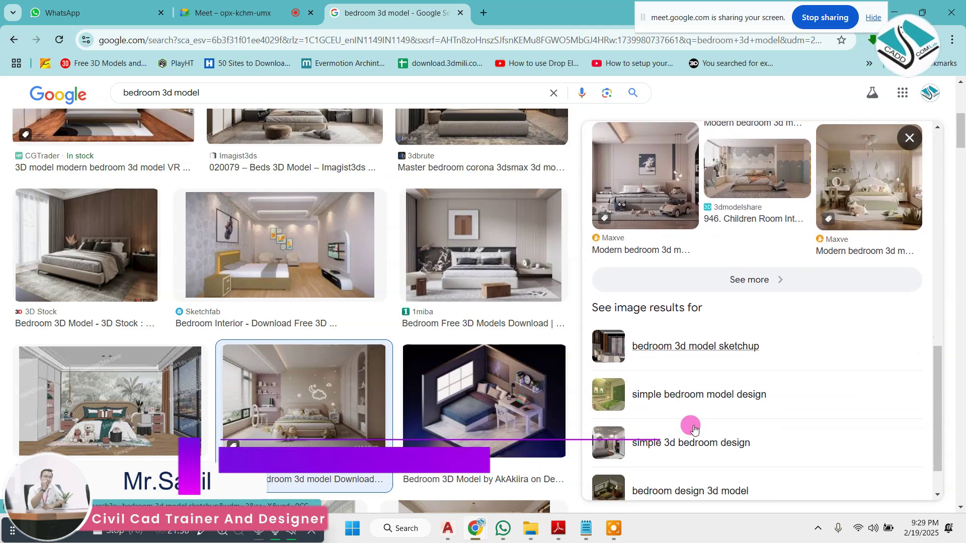
pyautogui.scroll(-3, 687, 428)
pyautogui.scroll(-5, 318, 390)
pyautogui.scroll(-1, 393, 357)
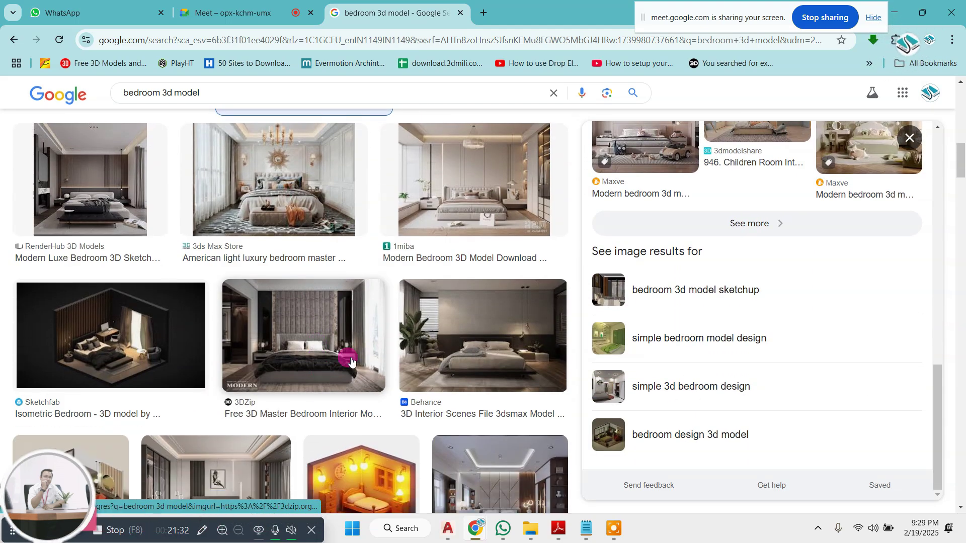
pyautogui.scroll(-2, 455, 334)
pyautogui.scroll(-1, 454, 339)
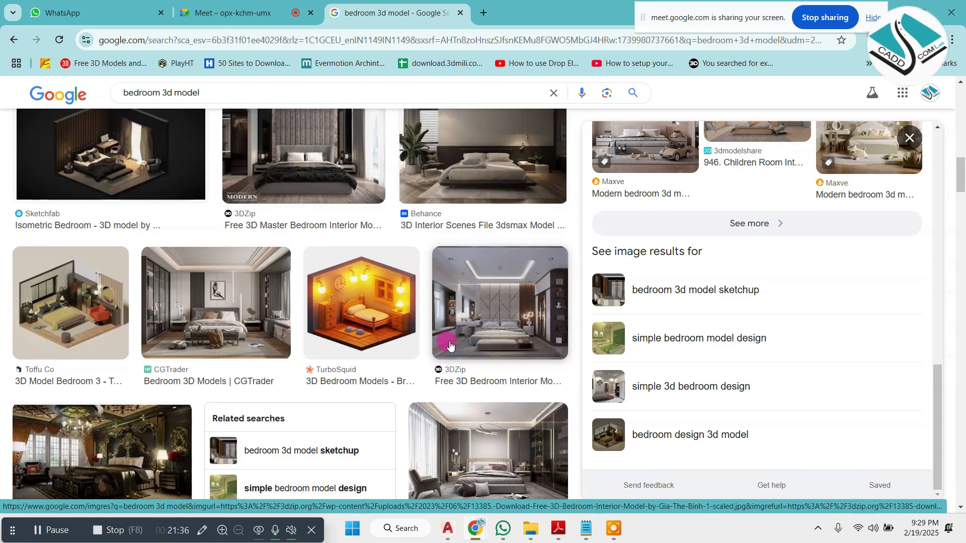
pyautogui.scroll(-4, 450, 345)
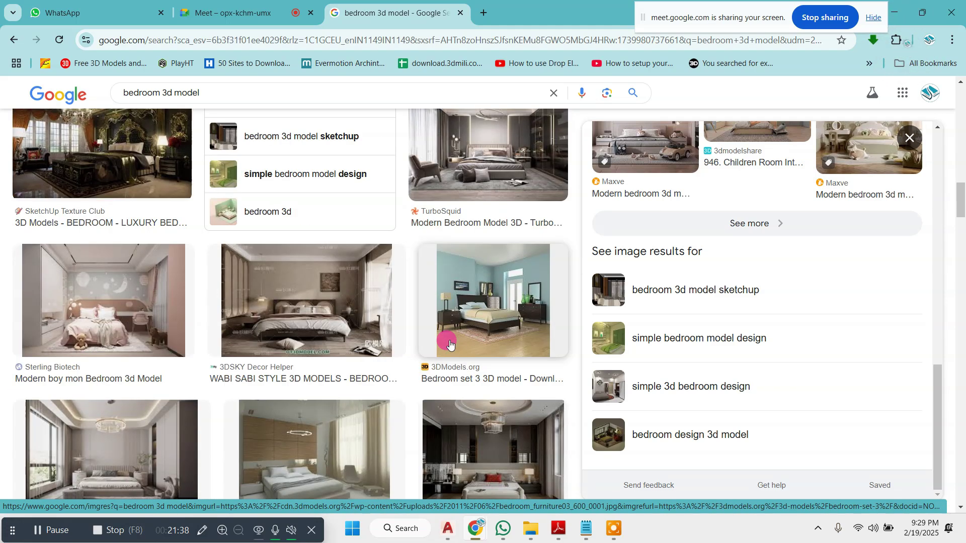
pyautogui.scroll(-1, 450, 343)
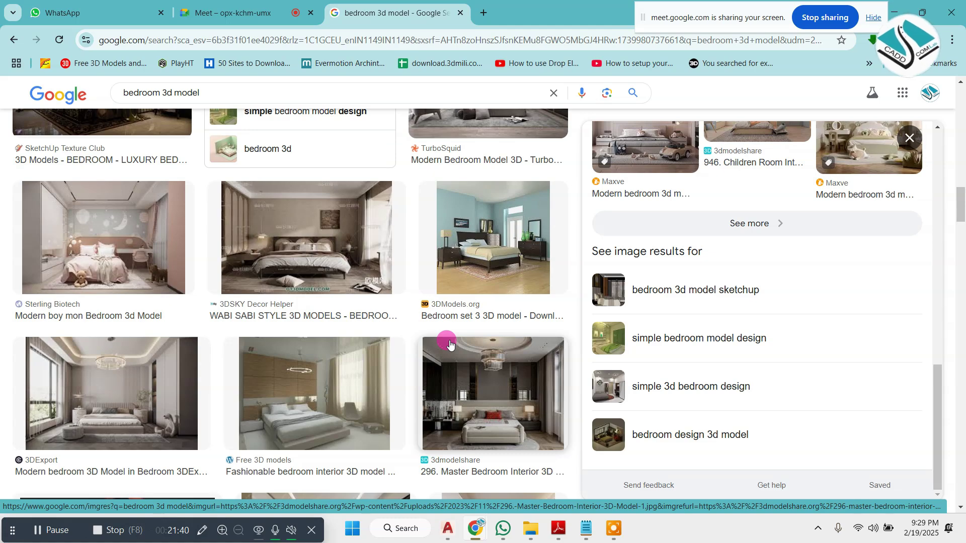
# Open the 3DModels.org "Bedroom set 3" image full size in a new tab and examine its double door and the opening above at 200% zoom
pyautogui.click(491, 263)
pyautogui.rightClick(781, 222)
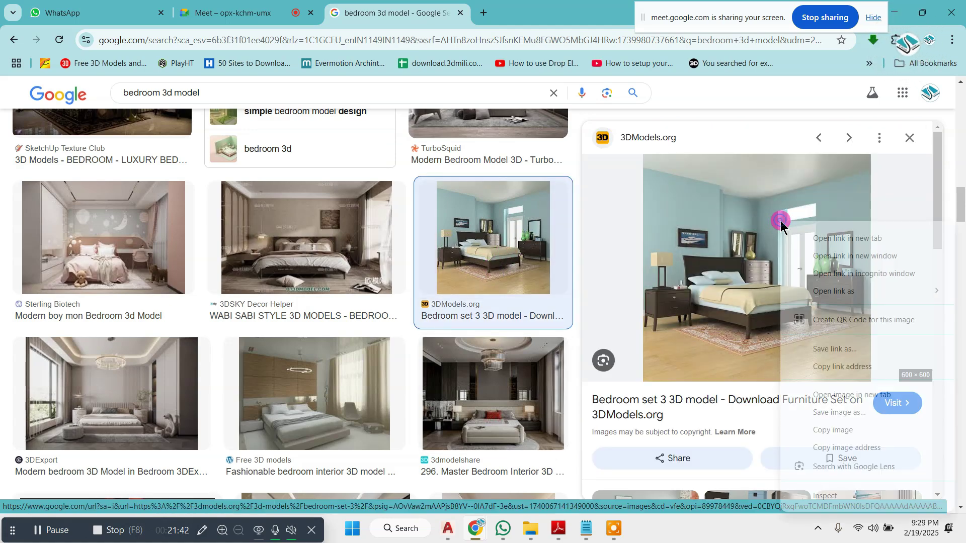
pyautogui.click(855, 395)
pyautogui.hotkey('ctrl', 'Tab')
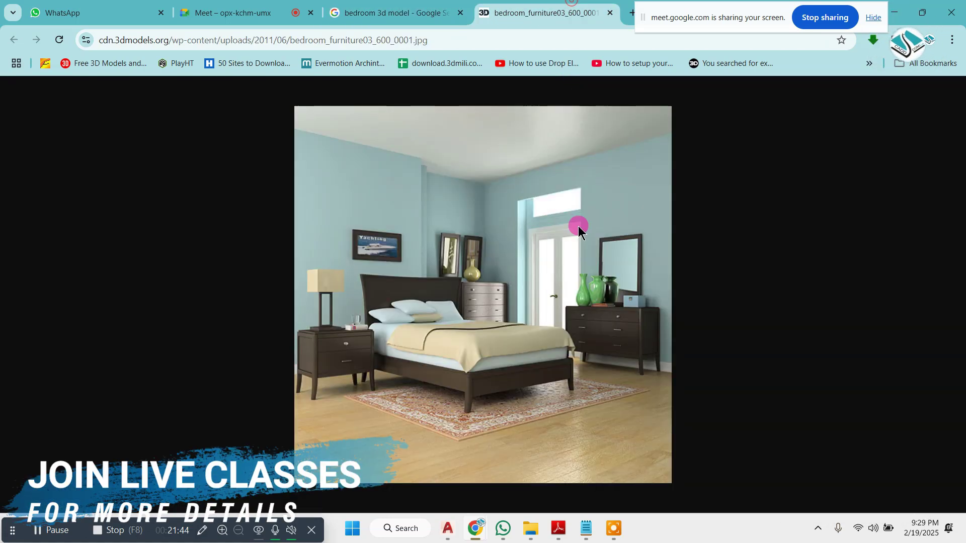
pyautogui.keyDown('ctrl'); pyautogui.scroll(5, 578, 232); pyautogui.keyUp('ctrl')
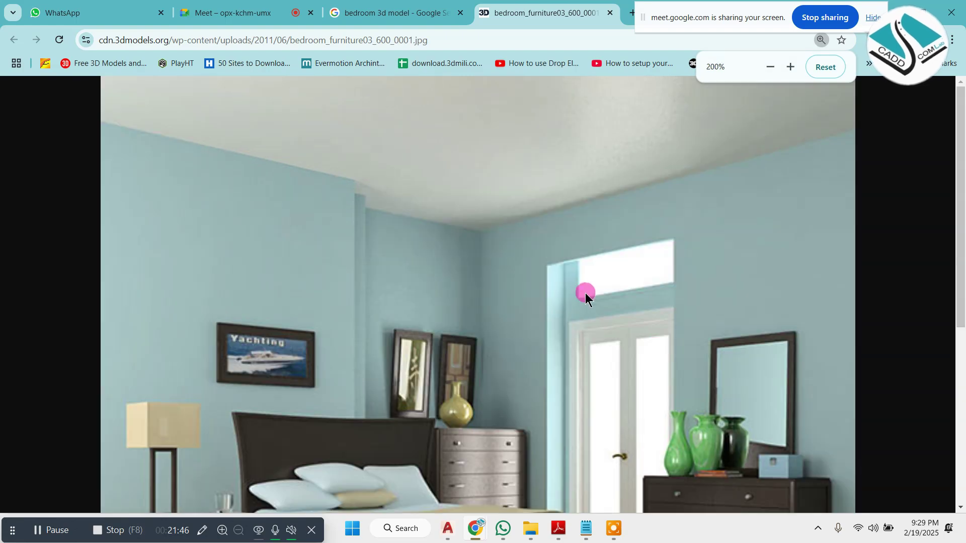
pyautogui.scroll(-4, 588, 282)
pyautogui.scroll(2, 598, 262)
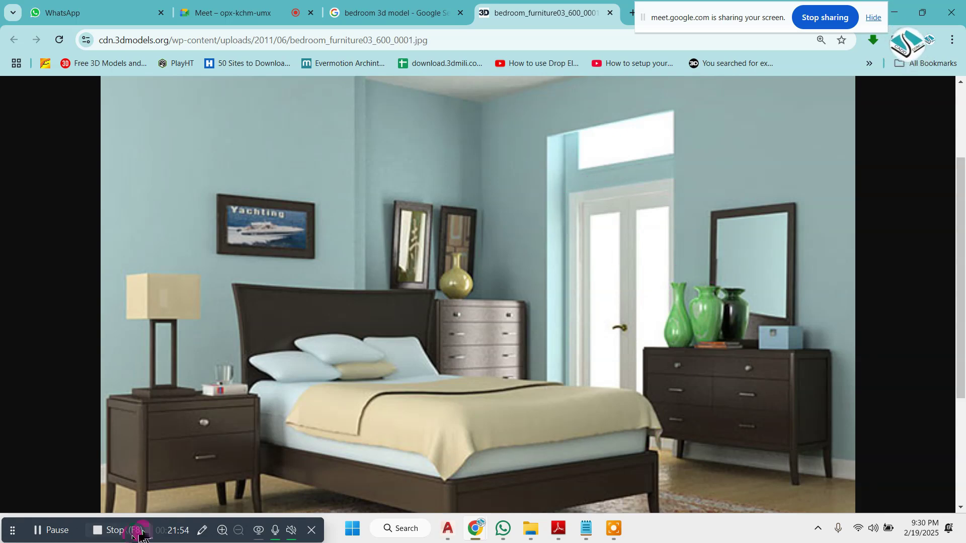
# Circle the double door area in the bedroom image with a freehand blue annotation, clear the markup and close the annotation tools
pyautogui.click(201, 534)
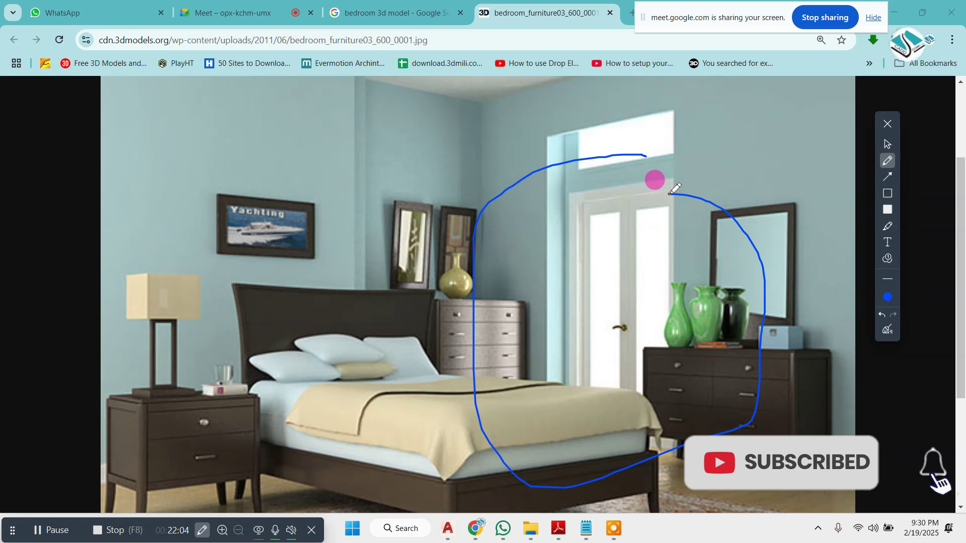
pyautogui.click(888, 330)
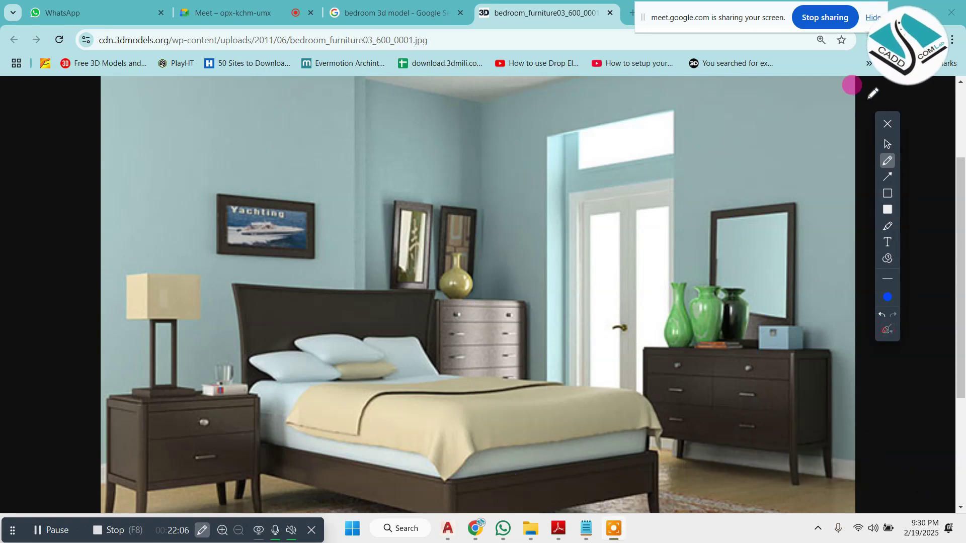
pyautogui.click(887, 123)
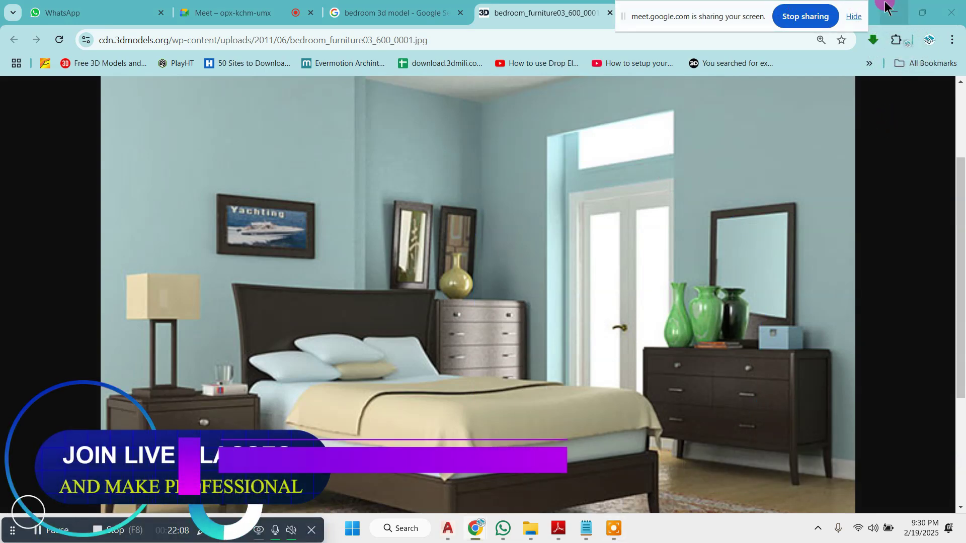
# Return to the AutoCAD drawing and examine the 7'-0" high door elevation between its L.B.L and F.F.L levels
pyautogui.click(894, 12)
pyautogui.scroll(-3, 513, 280)
pyautogui.scroll(4, 578, 251)
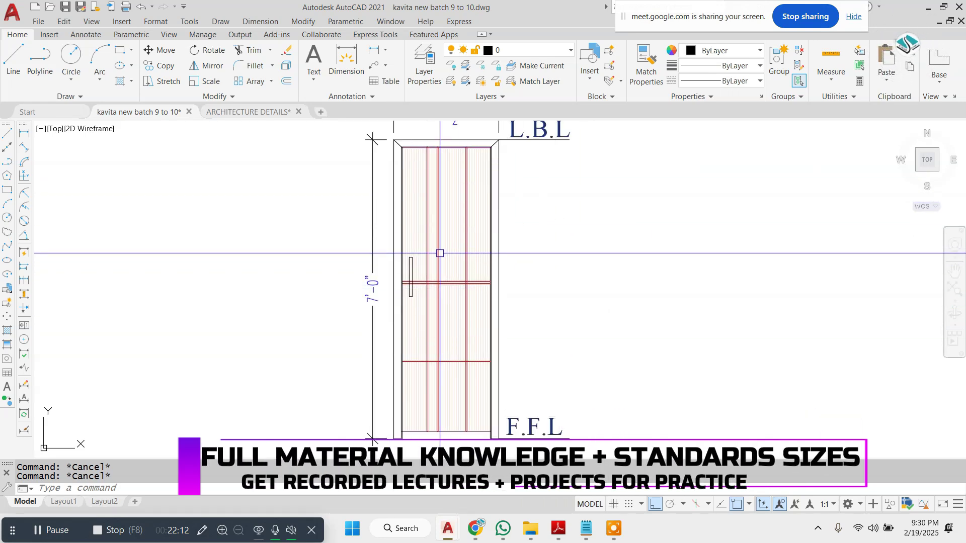
pyautogui.scroll(-2, 447, 226)
pyautogui.scroll(2, 450, 194)
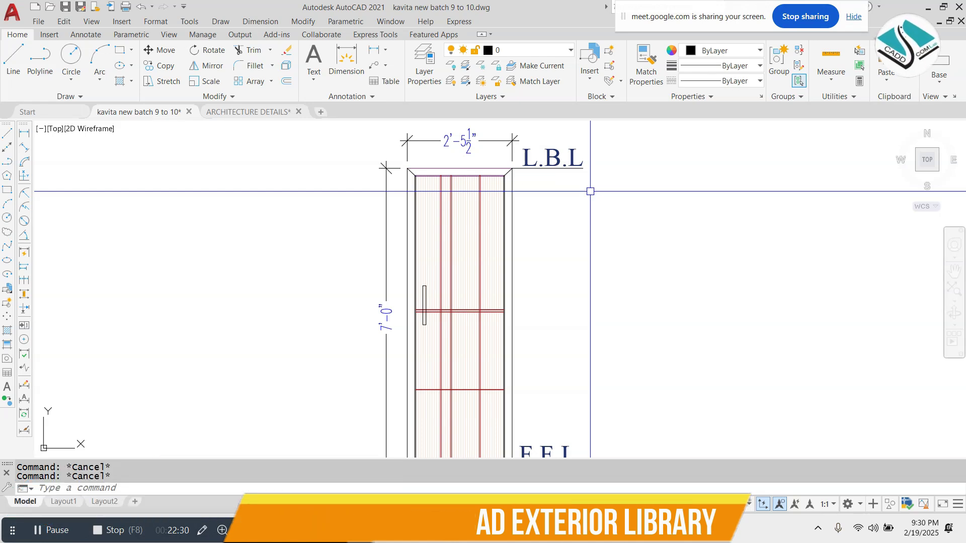
# Add a vertical linear dimension from the window's bottom edge down to the floor line beneath it
pyautogui.scroll(-5, 563, 176)
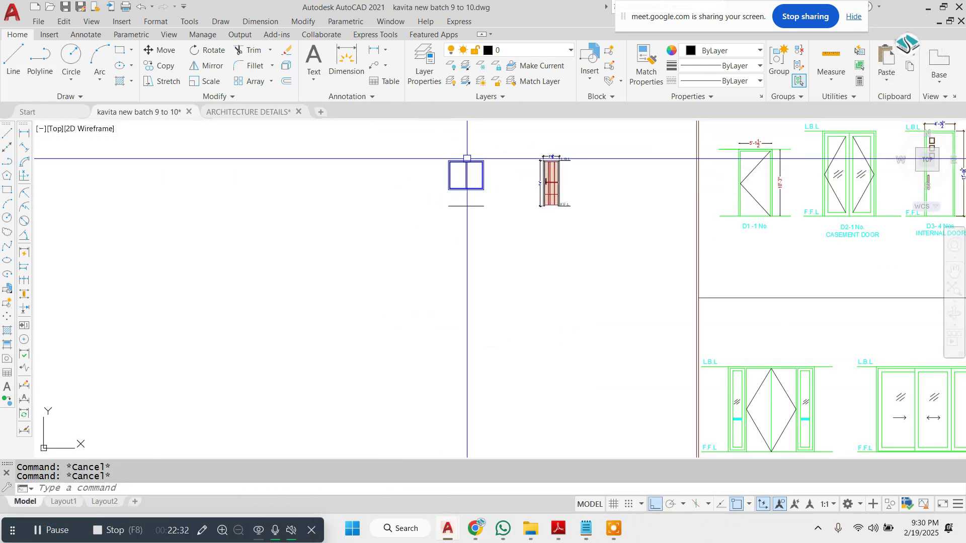
pyautogui.scroll(8, 468, 156)
pyautogui.click(265, 22)
pyautogui.click(270, 60)
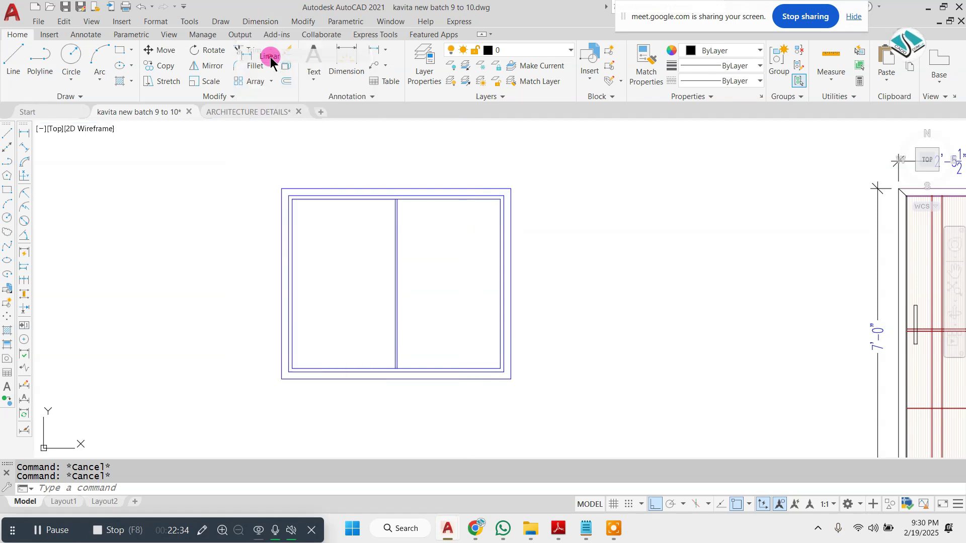
pyautogui.scroll(-3, 387, 201)
pyautogui.scroll(6, 393, 167)
pyautogui.click(394, 166)
pyautogui.scroll(-2, 394, 211)
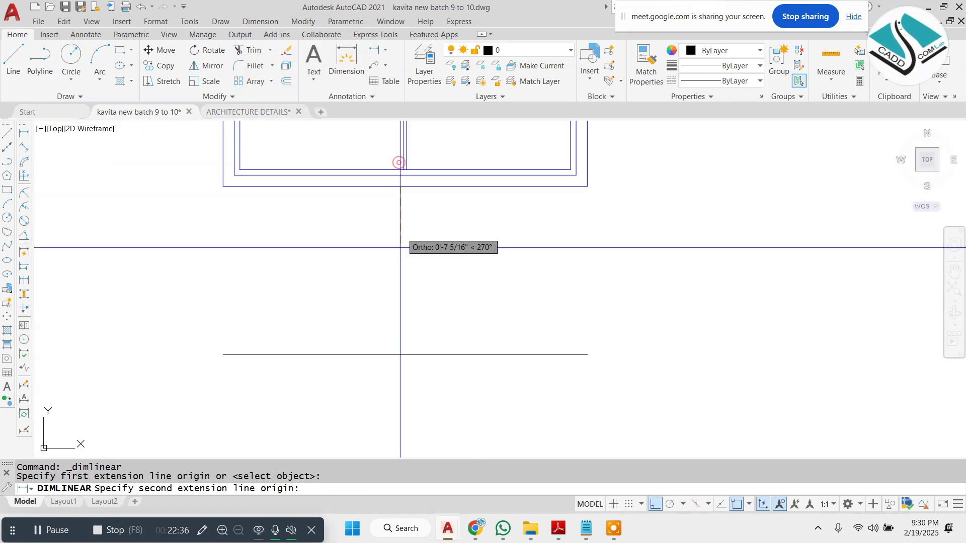
pyautogui.click(399, 352)
pyautogui.click(395, 312)
pyautogui.scroll(-4, 425, 342)
pyautogui.scroll(2, 481, 175)
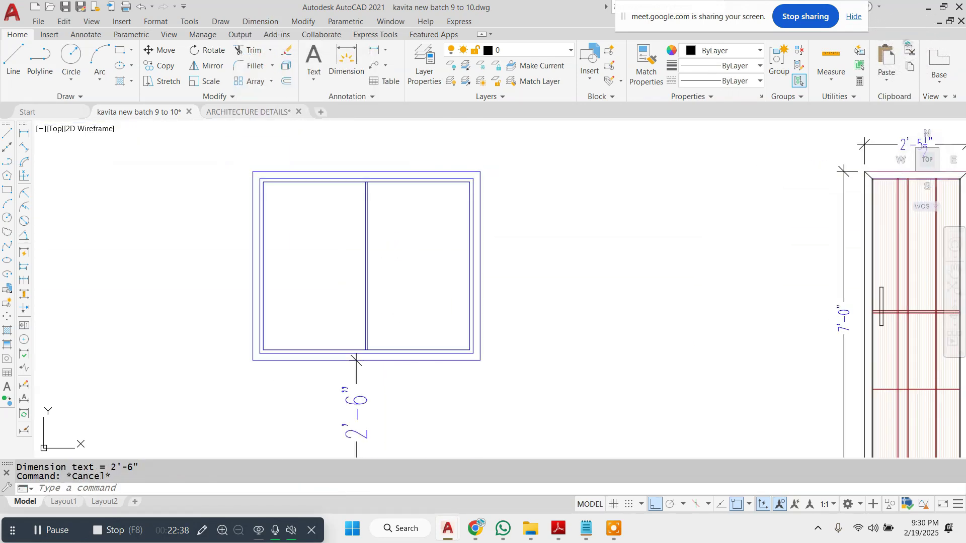
# Dimension the window's overall height along the right side of its outer frame
pyautogui.press('Return')
pyautogui.click(480, 172)
pyautogui.click(478, 360)
pyautogui.click(497, 356)
pyautogui.press('Escape')
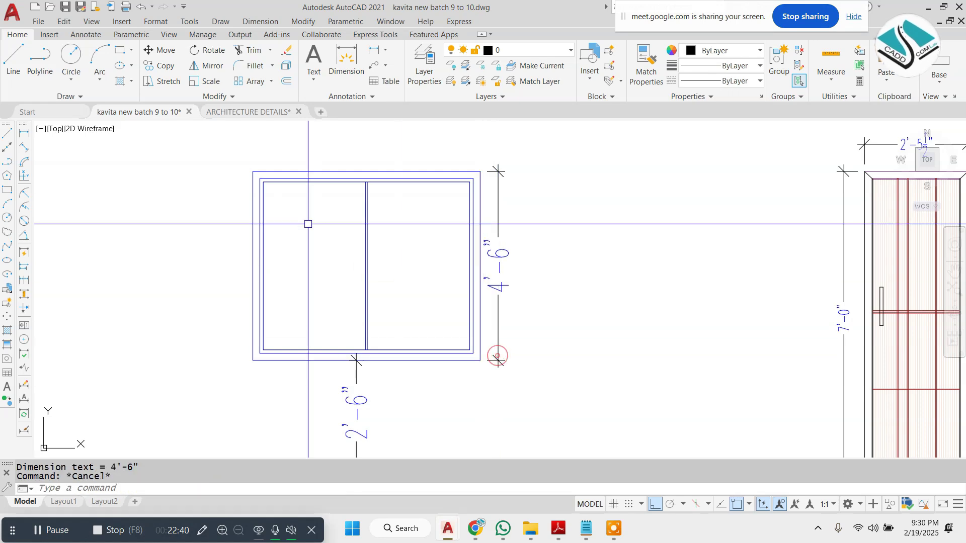
# Dimension the window's overall width above the top edge of its outer frame
pyautogui.press('Return')
pyautogui.click(253, 171)
pyautogui.click(479, 172)
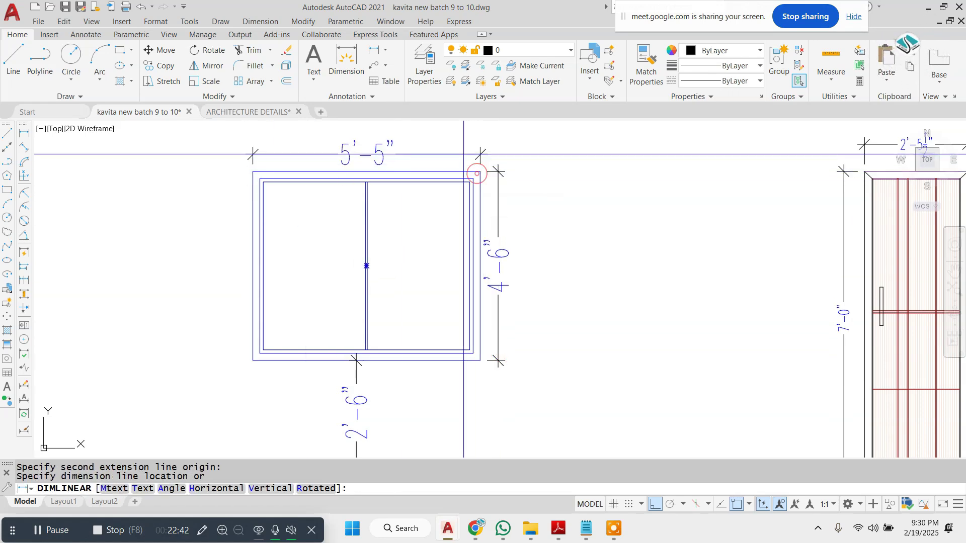
pyautogui.click(425, 153)
pyautogui.scroll(-2, 425, 220)
# Match the properties of the door's width dimension to the window's width, height and sill-height dimensions
pyautogui.write('ma')
pyautogui.press('Return')
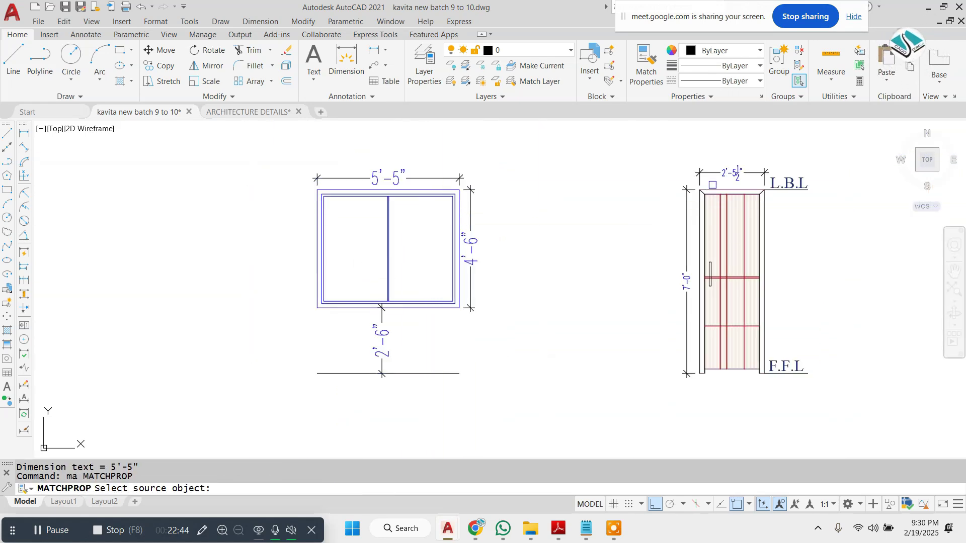
pyautogui.scroll(2, 712, 185)
pyautogui.click(730, 174)
pyautogui.scroll(-3, 730, 174)
pyautogui.click(521, 174)
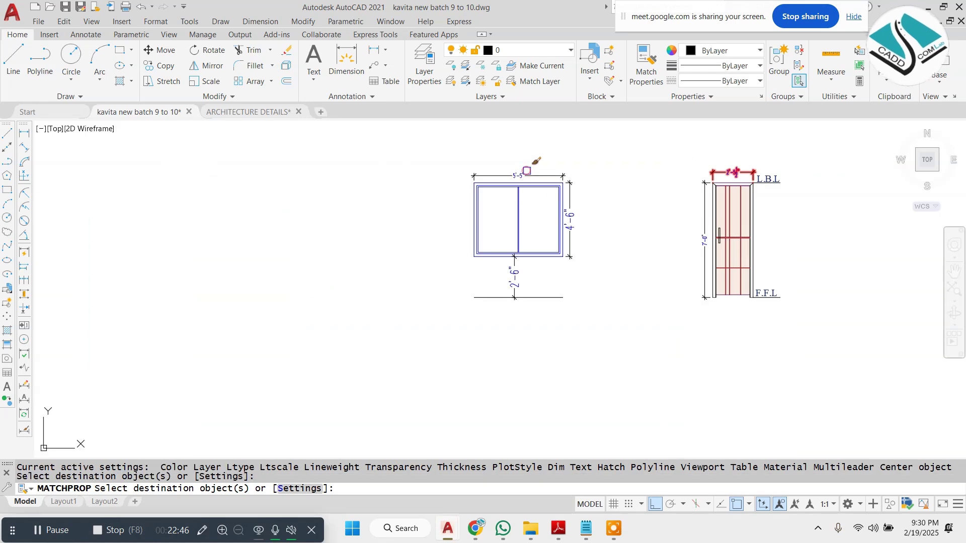
pyautogui.click(573, 226)
pyautogui.click(514, 279)
pyautogui.press('Escape')
pyautogui.scroll(2, 523, 287)
pyautogui.press('Escape')
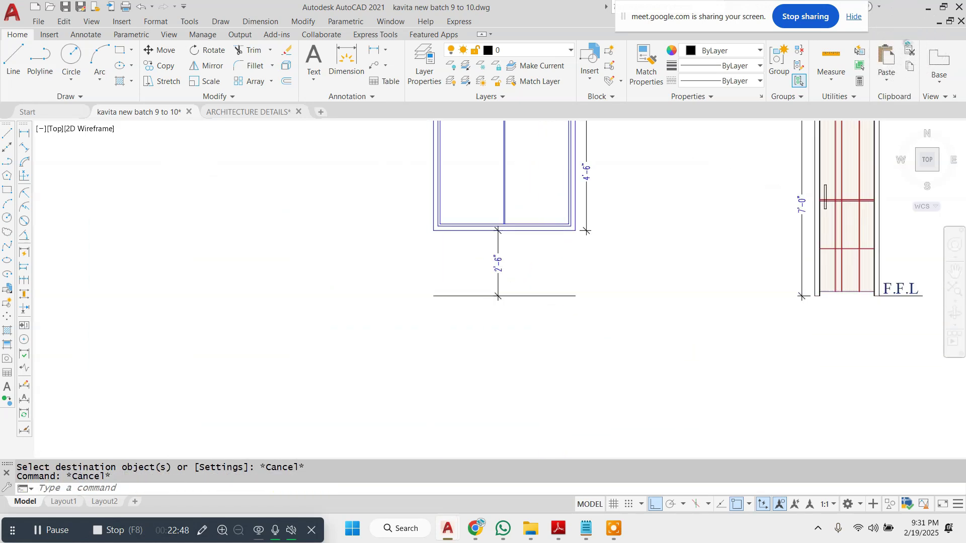
pyautogui.scroll(-1, 550, 233)
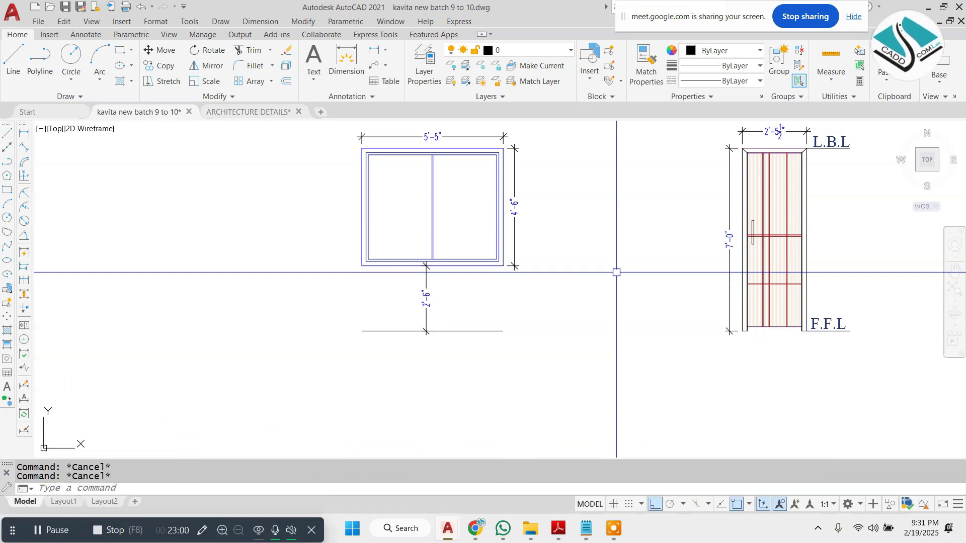
# Move the CASEMENT DOOR text from under reference door D2 to below the new door elevation, with Ortho off
pyautogui.scroll(-8, 616, 272)
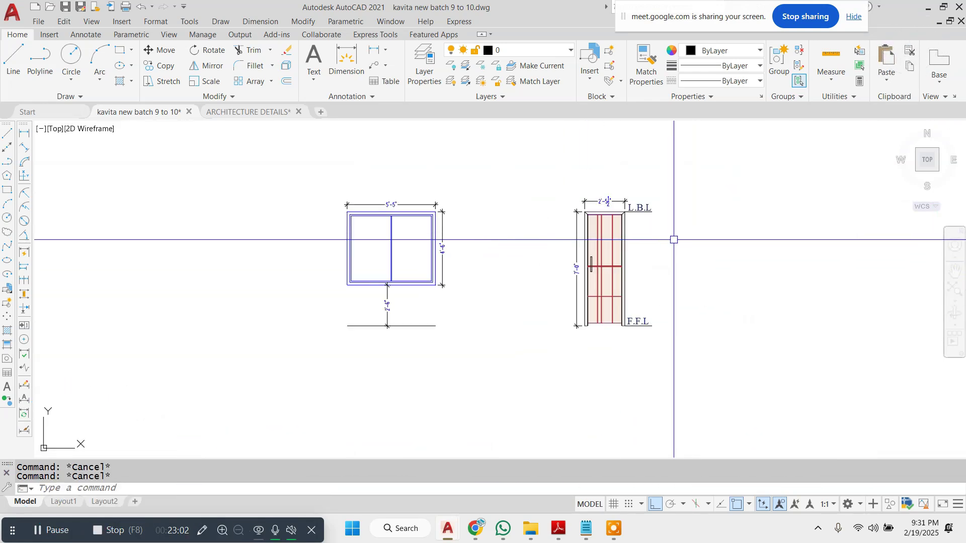
pyautogui.scroll(5, 654, 312)
pyautogui.scroll(-3, 567, 327)
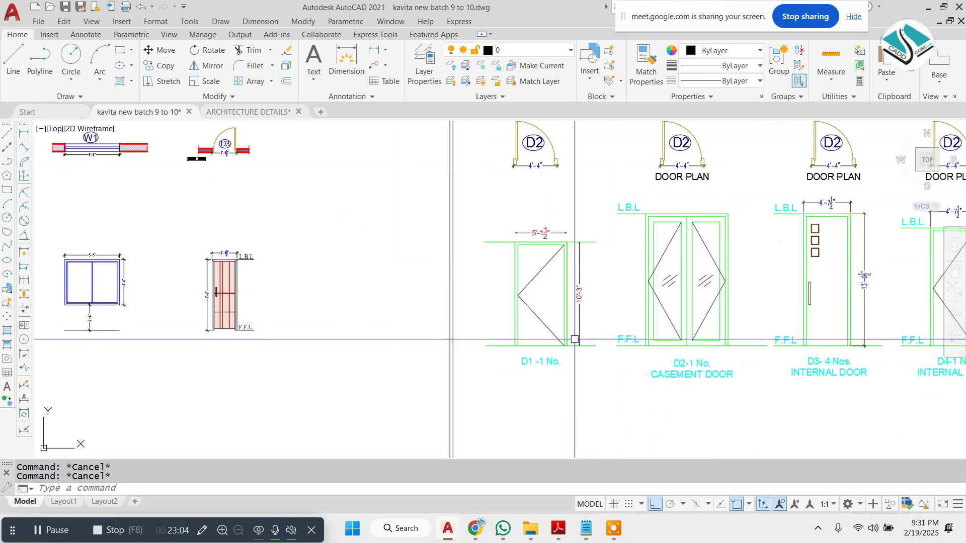
pyautogui.scroll(3, 565, 327)
pyautogui.scroll(-3, 463, 284)
pyautogui.scroll(3, 553, 301)
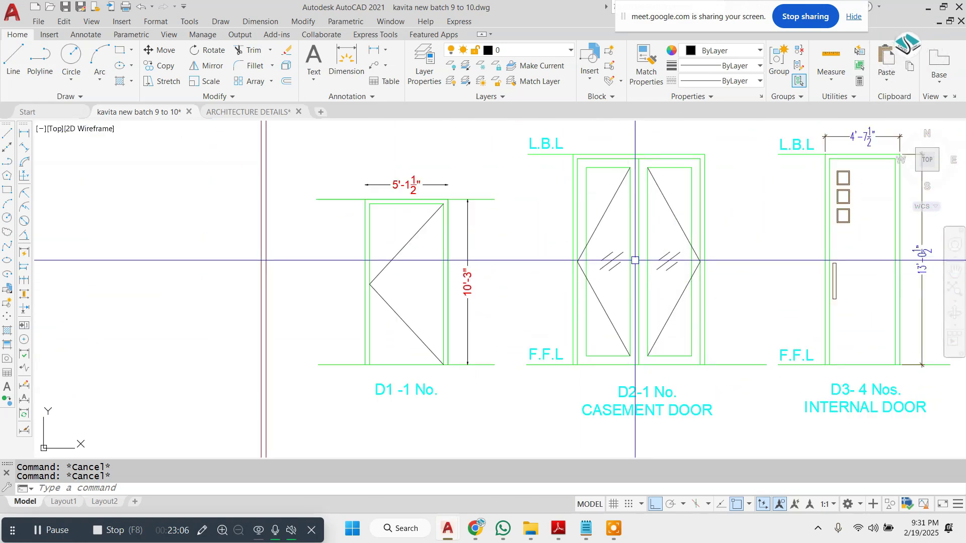
pyautogui.click(652, 411)
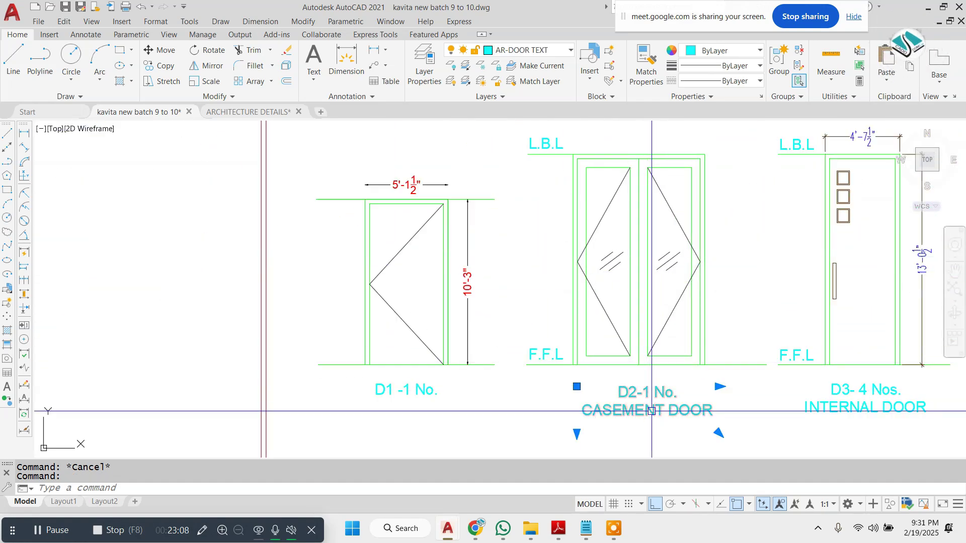
pyautogui.write('m')
pyautogui.press('Return')
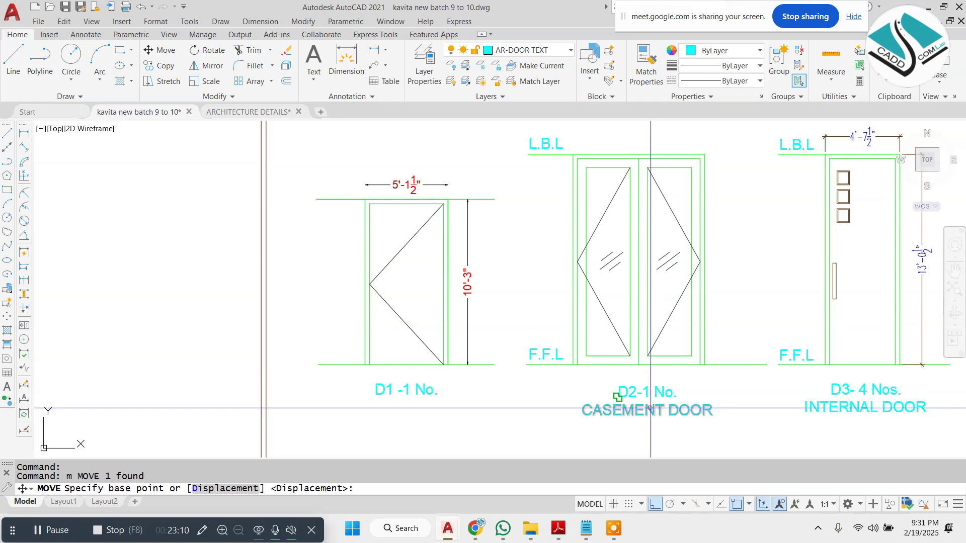
pyautogui.click(652, 411)
pyautogui.scroll(-4, 652, 352)
pyautogui.scroll(8, 654, 327)
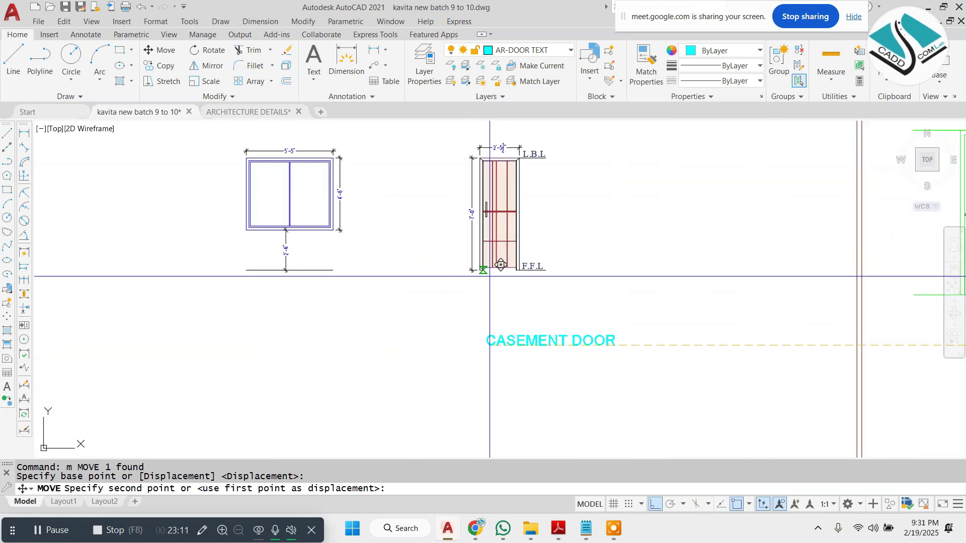
pyautogui.click(656, 502)
pyautogui.click(324, 312)
# Scale the CASEMENT DOOR label down to roughly the width of the door elevation above it
pyautogui.write('sc')
pyautogui.press('Return')
pyautogui.click(492, 323)
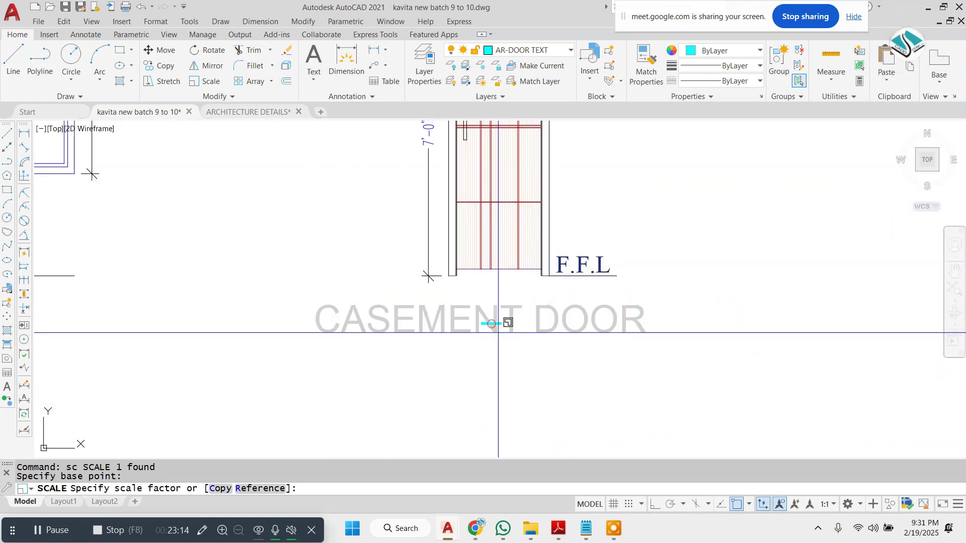
pyautogui.click(522, 358)
# Reposition the CASEMENT DOOR label closer to the door's bottom edge, centred beneath the frame
pyautogui.scroll(4, 492, 302)
pyautogui.click(509, 302)
pyautogui.click(453, 385)
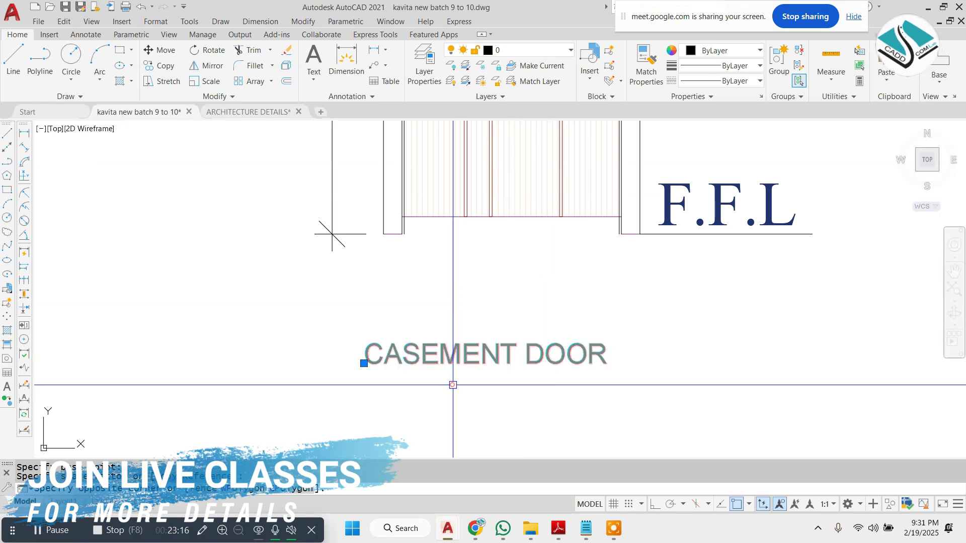
pyautogui.write('m')
pyautogui.press('Return')
pyautogui.click(666, 377)
pyautogui.click(704, 315)
pyautogui.press('Escape')
pyautogui.click(571, 282)
pyautogui.click(491, 323)
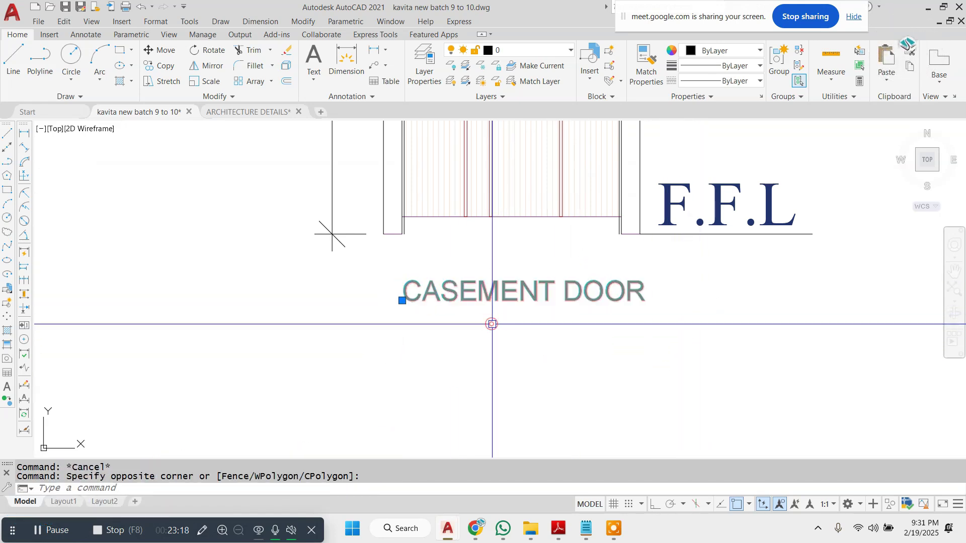
pyautogui.write('m')
pyautogui.press('Return')
pyautogui.click(755, 308)
pyautogui.click(739, 312)
pyautogui.press('Escape')
# Change the CASEMENT DOOR label's colour to the dark blue used by the F.F.L text
pyautogui.click(599, 233)
pyautogui.click(494, 323)
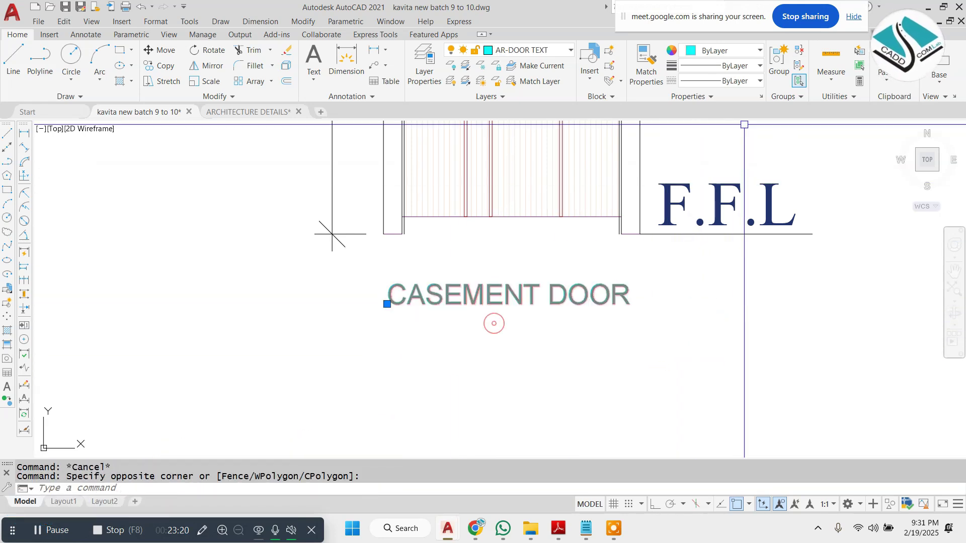
pyautogui.click(738, 53)
pyautogui.click(763, 108)
pyautogui.press('Escape')
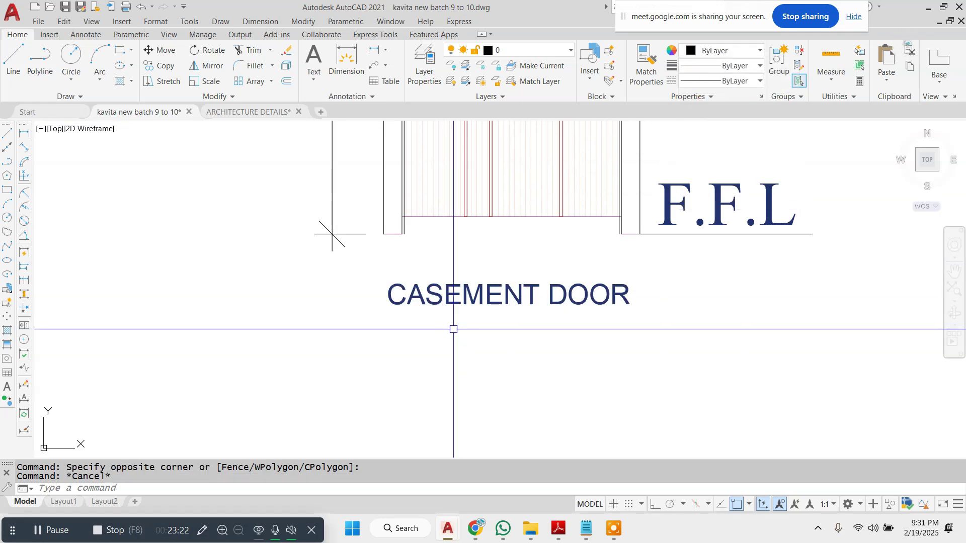
pyautogui.press('Escape')
# Draw a rectangle as a border around the CASEMENT DOOR label
pyautogui.write('rec')
pyautogui.press('Return')
pyautogui.scroll(2, 378, 259)
pyautogui.click(378, 259)
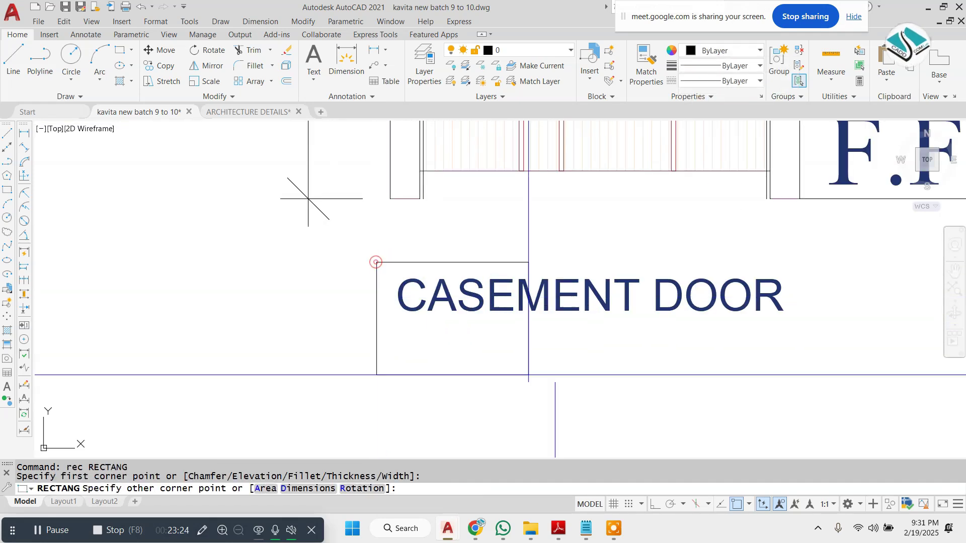
pyautogui.click(787, 324)
pyautogui.press('Escape')
# Examine the new window and door elevations against the reference door schedule with its plans and elevations
pyautogui.scroll(-4, 490, 303)
pyautogui.scroll(-6, 584, 336)
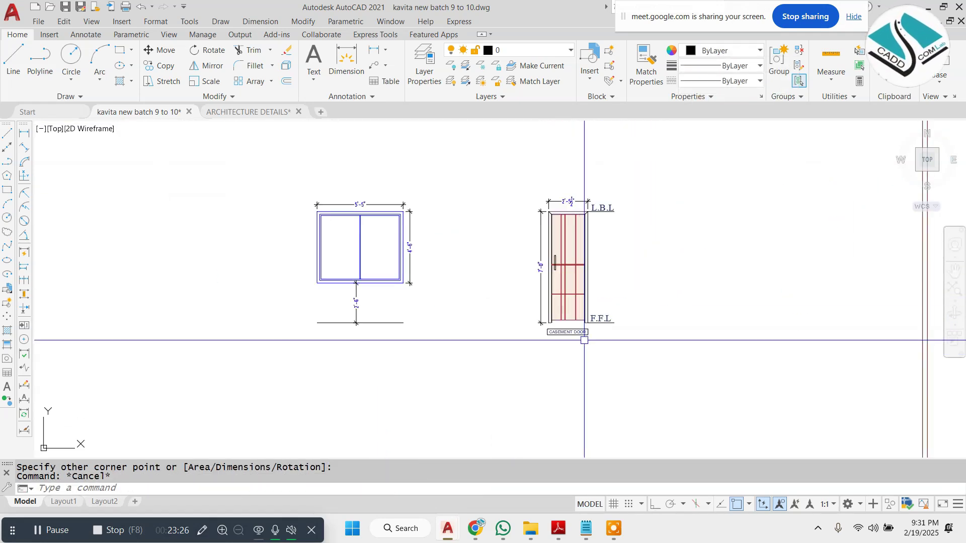
pyautogui.scroll(4, 650, 282)
pyautogui.scroll(-4, 399, 229)
pyautogui.press('Escape')
pyautogui.scroll(-4, 399, 230)
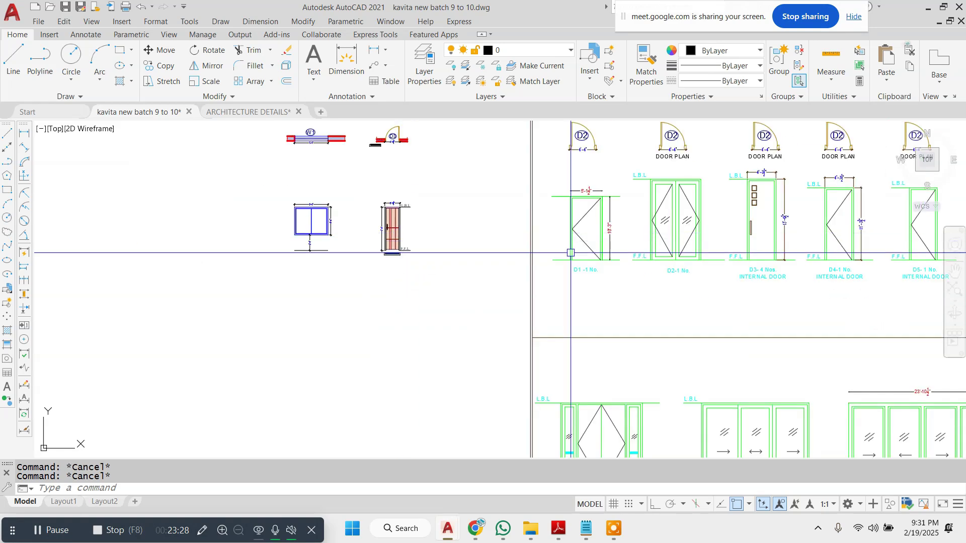
pyautogui.scroll(4, 795, 225)
pyautogui.scroll(-4, 679, 231)
pyautogui.scroll(4, 855, 203)
pyautogui.scroll(-4, 654, 237)
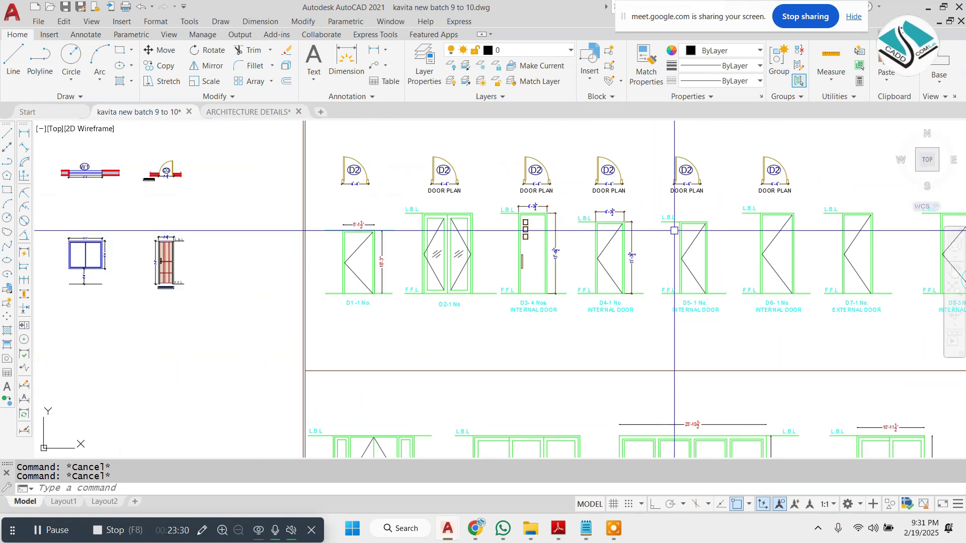
pyautogui.scroll(-4, 528, 206)
pyautogui.scroll(2, 468, 221)
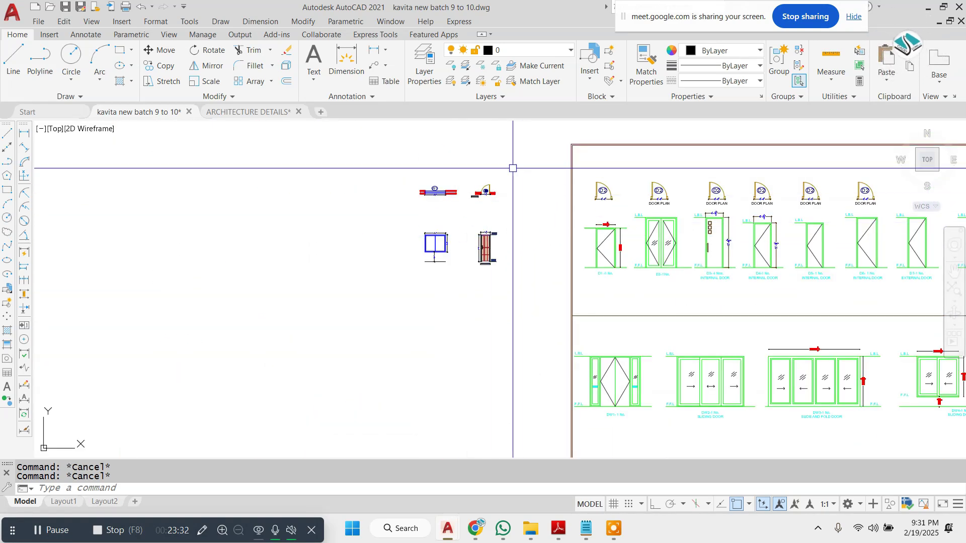
pyautogui.scroll(2, 503, 166)
pyautogui.scroll(-3, 503, 173)
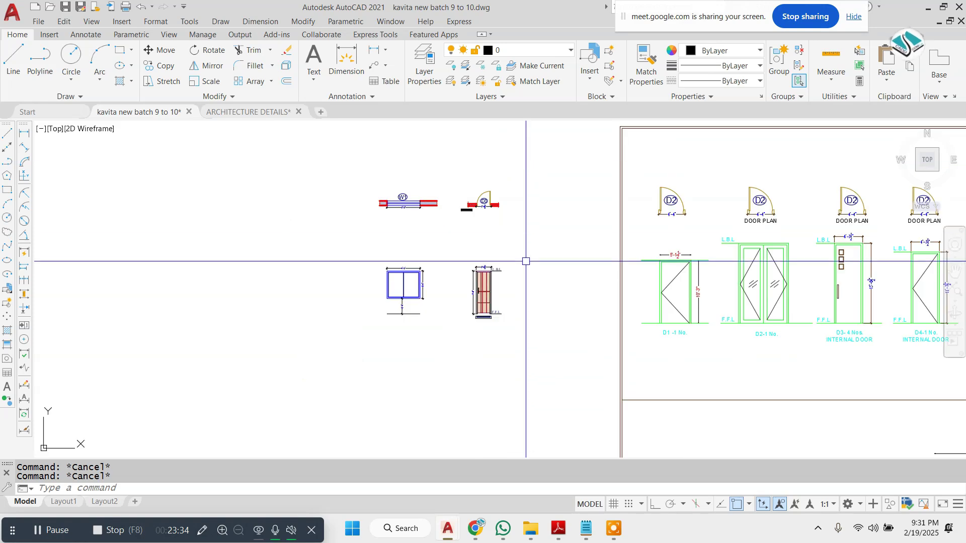
# Examine the finished door and window sheet, especially the material notes and dimensions on door elevations D5 and D2
pyautogui.click(546, 144)
pyautogui.press('Escape')
pyautogui.scroll(-4, 500, 377)
pyautogui.scroll(5, 699, 214)
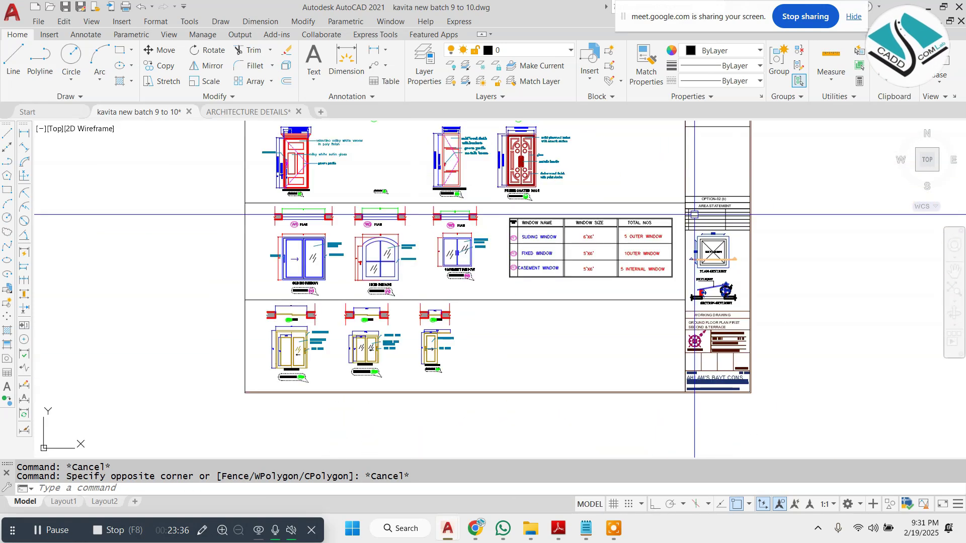
pyautogui.scroll(5, 581, 185)
pyautogui.scroll(-4, 581, 186)
pyautogui.press('Escape')
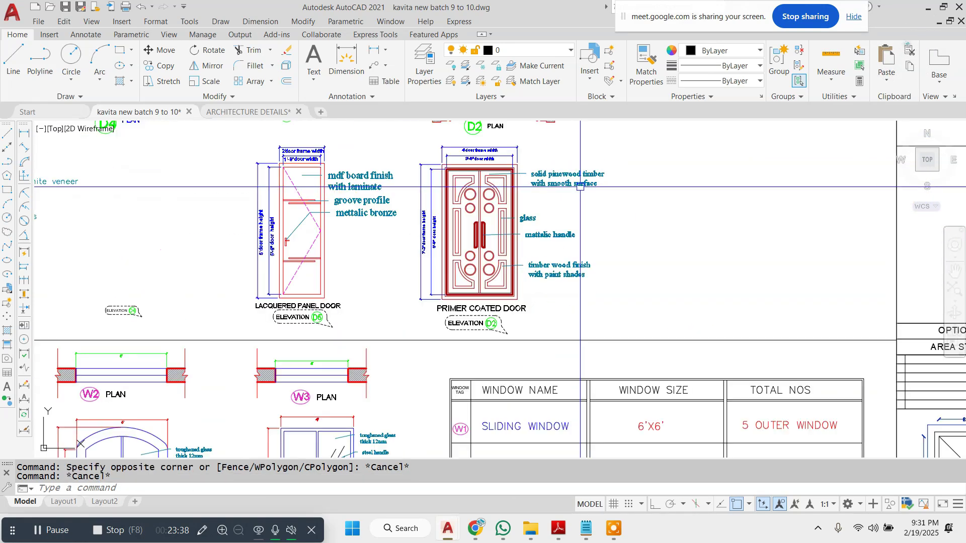
pyautogui.scroll(-2, 580, 185)
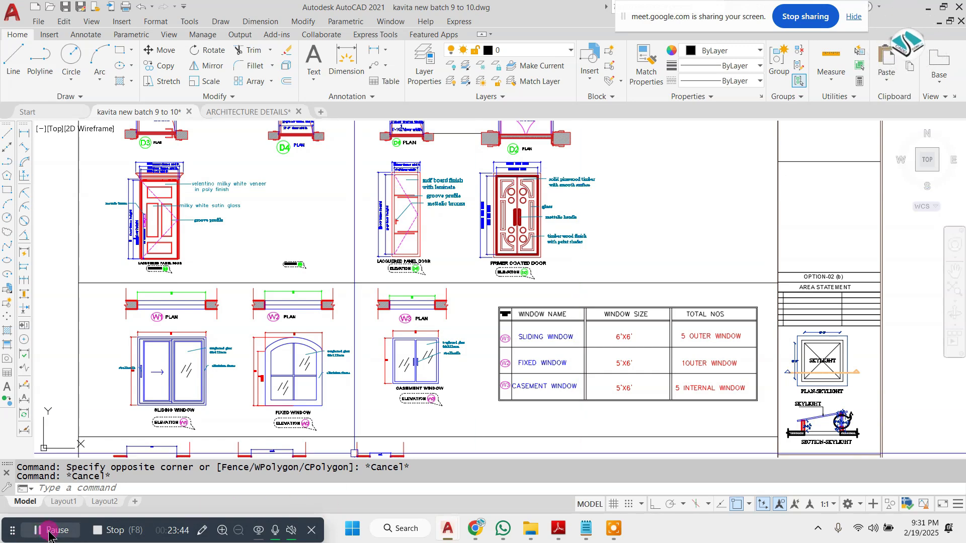
pyautogui.scroll(4, 587, 174)
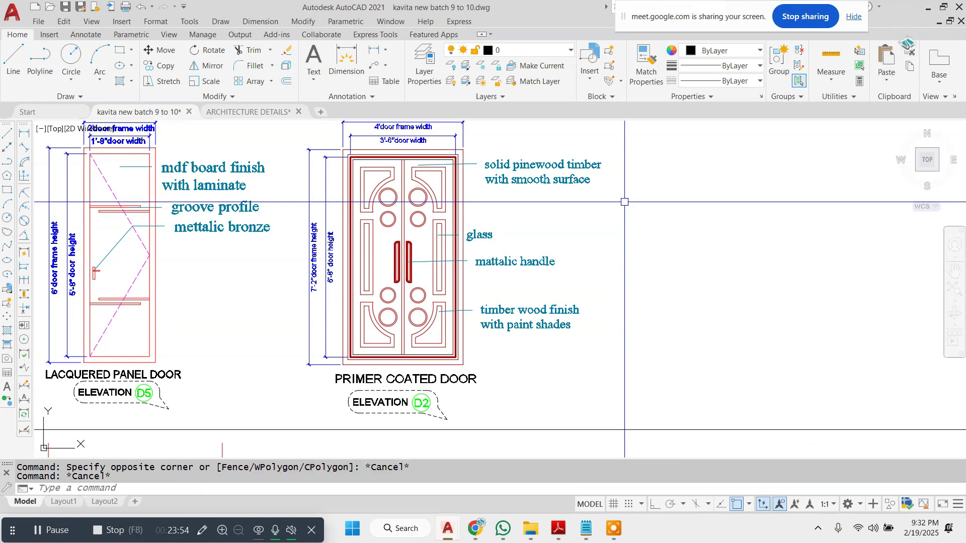
pyautogui.scroll(-3, 526, 156)
pyautogui.scroll(5, 424, 200)
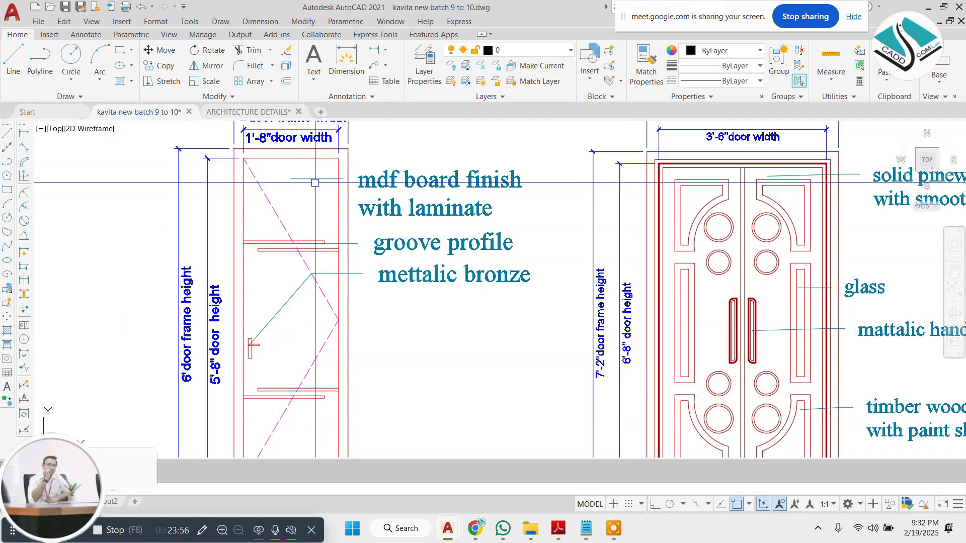
pyautogui.scroll(-3, 491, 215)
pyautogui.scroll(3, 475, 219)
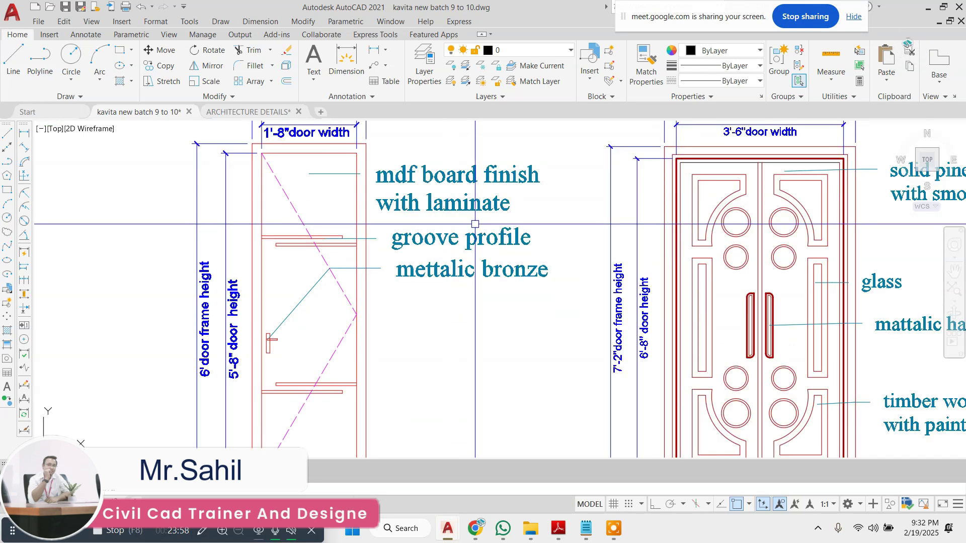
pyautogui.scroll(-3, 475, 220)
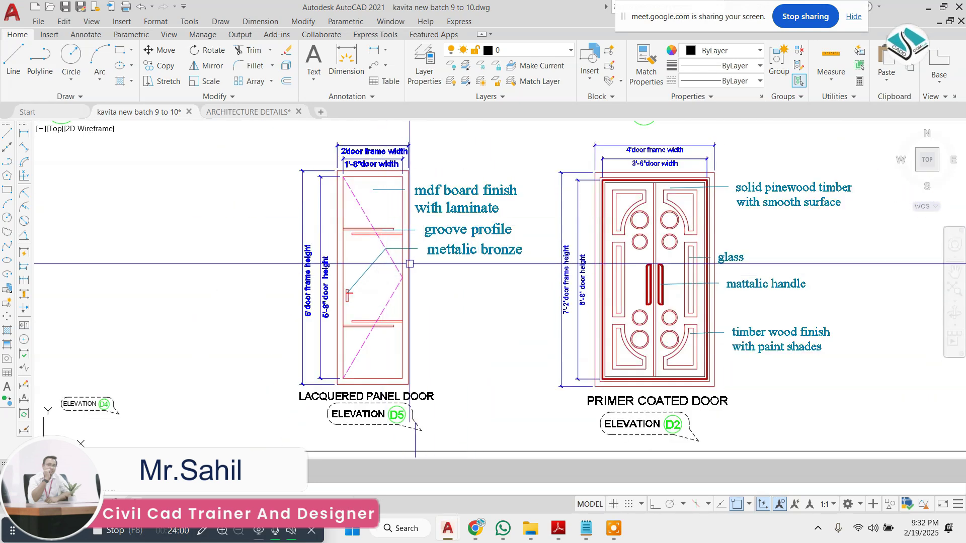
pyautogui.scroll(3, 446, 257)
pyautogui.scroll(-3, 451, 272)
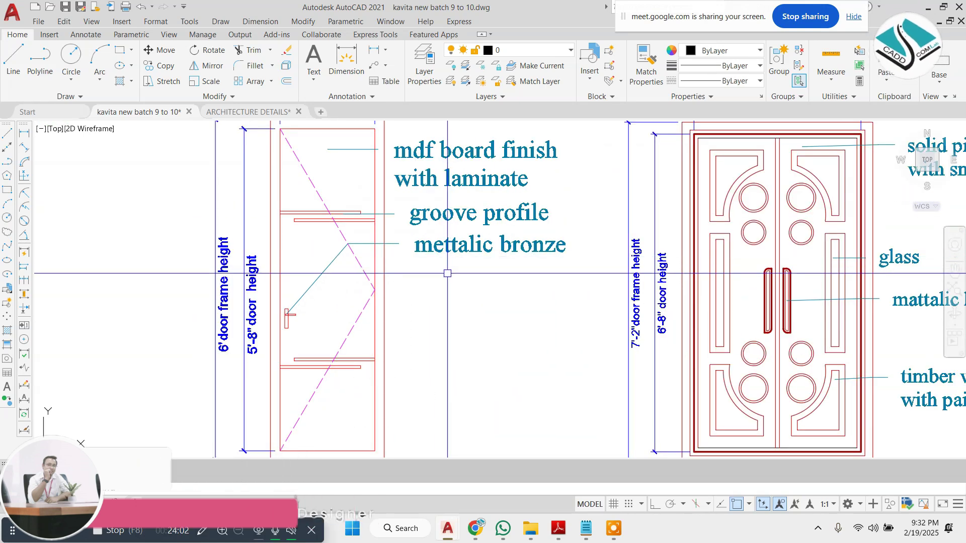
# Explode the D5 lacquered panel door elevation block and select its three material notes
pyautogui.scroll(-1, 339, 267)
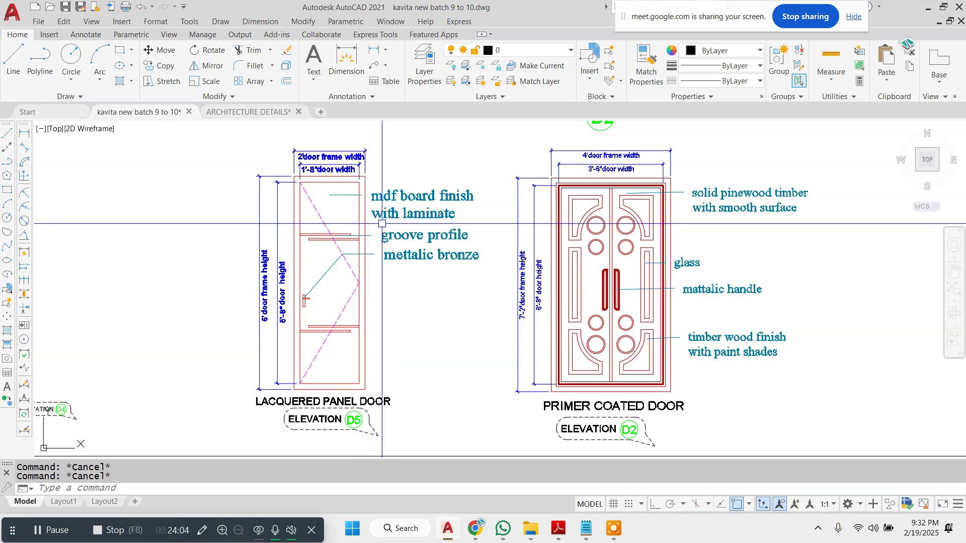
pyautogui.scroll(-2, 382, 223)
pyautogui.scroll(8, 388, 245)
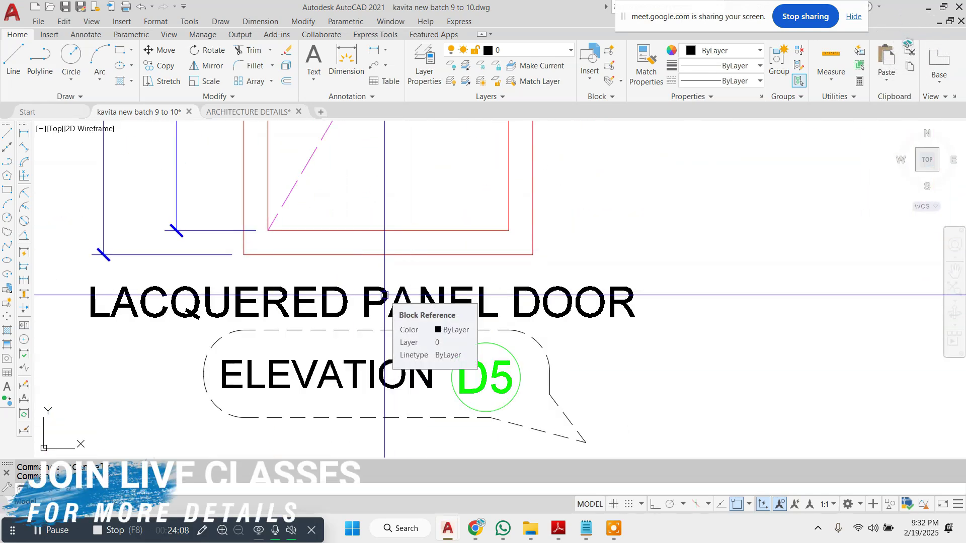
pyautogui.scroll(-5, 384, 296)
pyautogui.scroll(4, 461, 143)
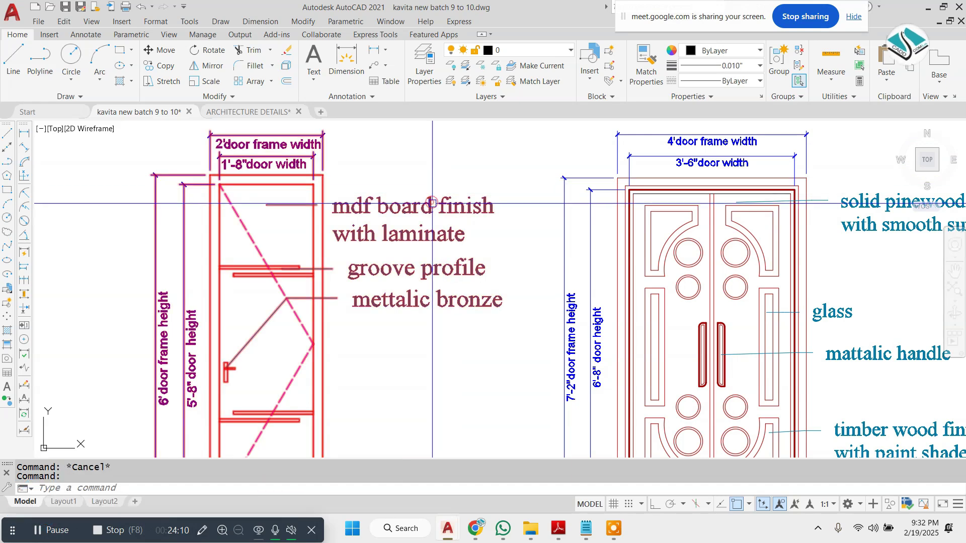
pyautogui.scroll(-2, 416, 217)
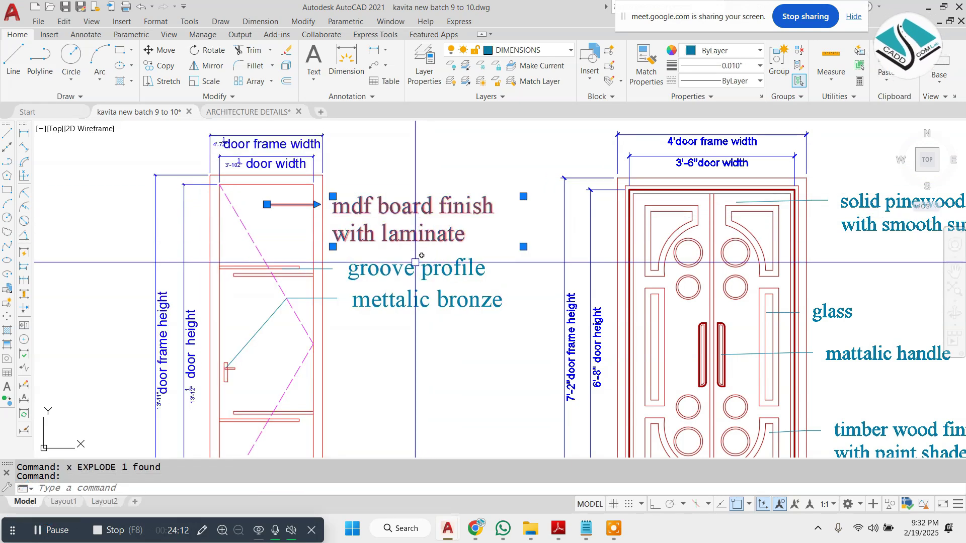
pyautogui.scroll(-4, 675, 291)
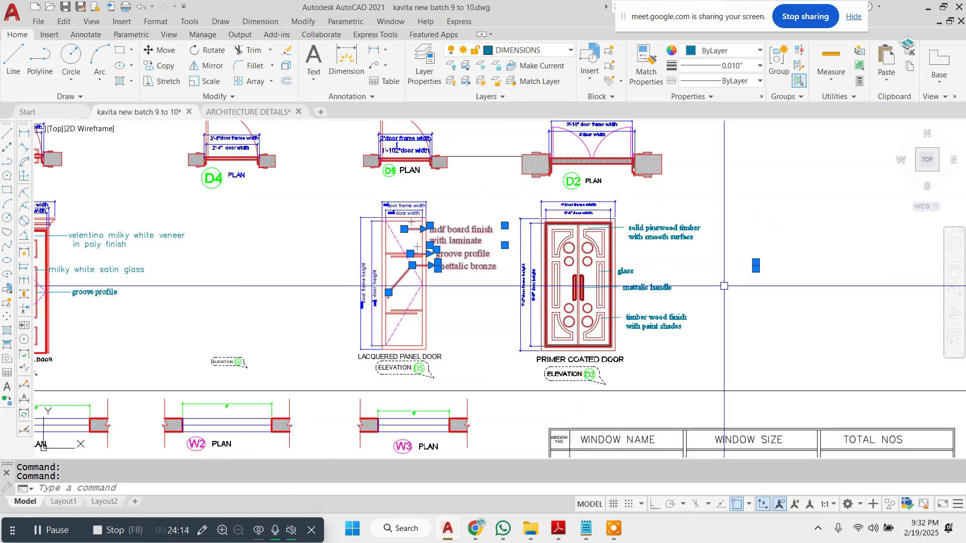
pyautogui.scroll(4, 721, 283)
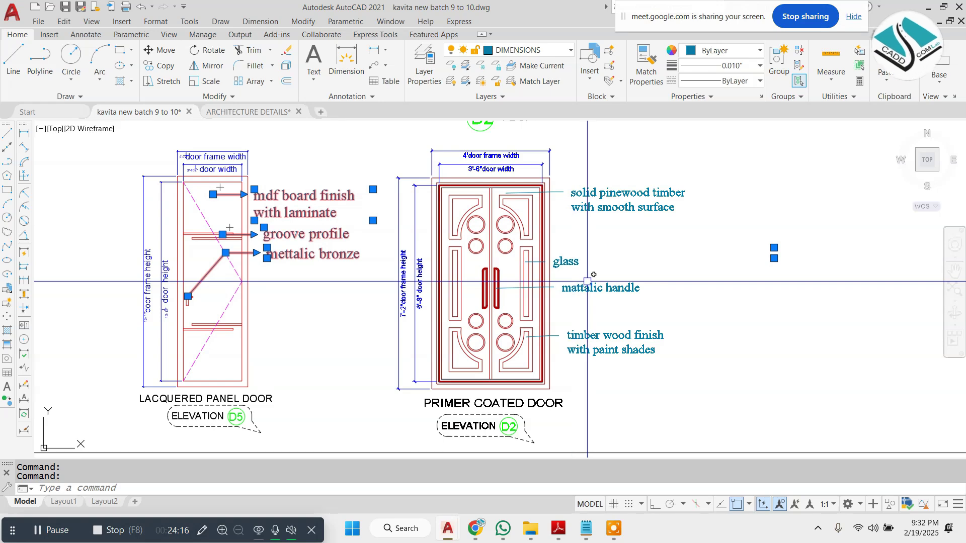
pyautogui.scroll(-5, 597, 279)
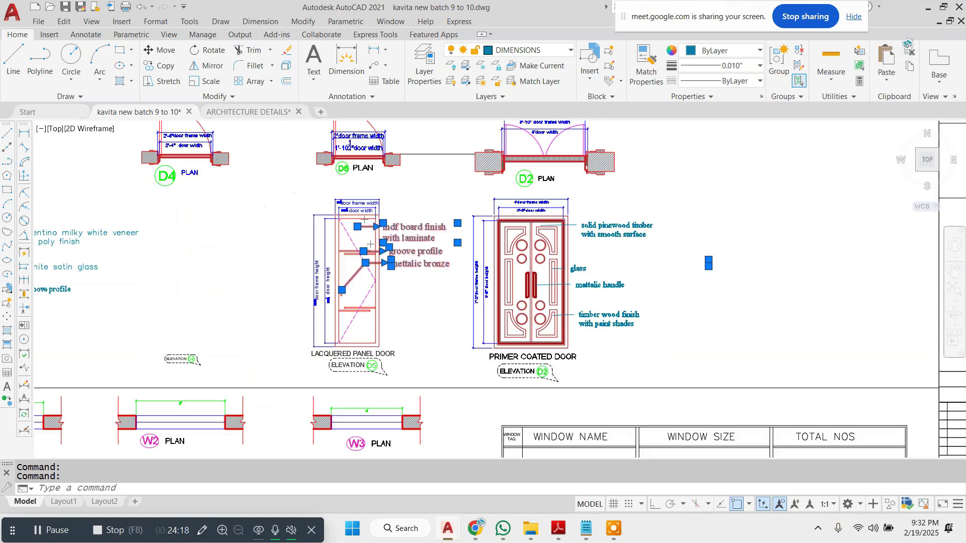
pyautogui.scroll(6, 267, 249)
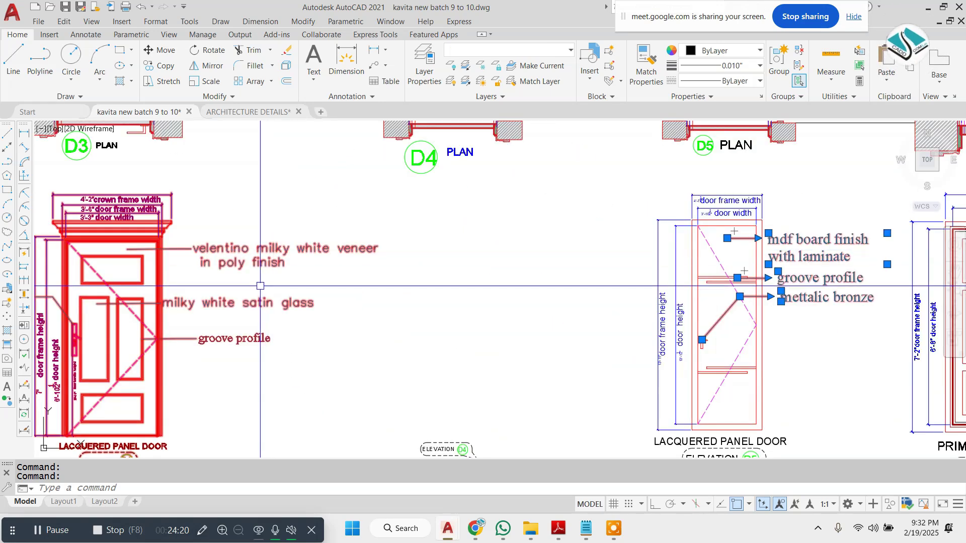
# Explode the D3 door elevation block and select its veneer and groove profile notes along with the D5 note texts
pyautogui.write('x')
pyautogui.press('Return')
pyautogui.click(268, 255)
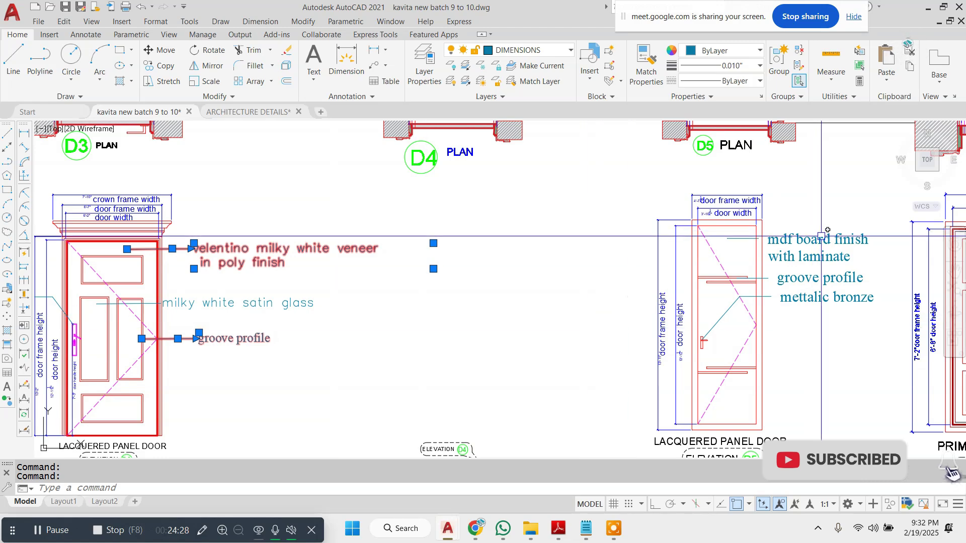
pyautogui.scroll(-2, 821, 235)
pyautogui.scroll(2, 544, 262)
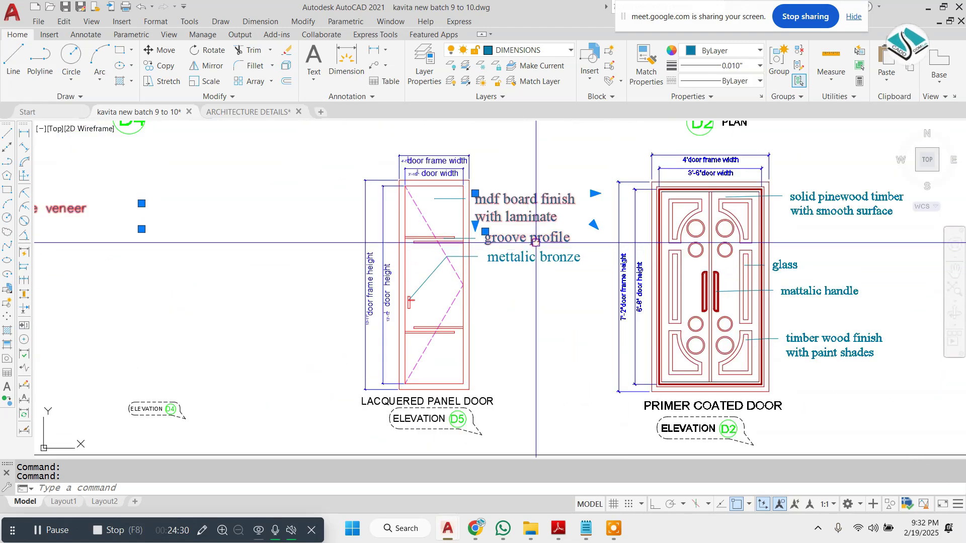
# Move the selected D3 and D5 material notes over to the new window and casement door elevations
pyautogui.click(528, 260)
pyautogui.write('m')
pyautogui.press('Return')
pyautogui.click(515, 260)
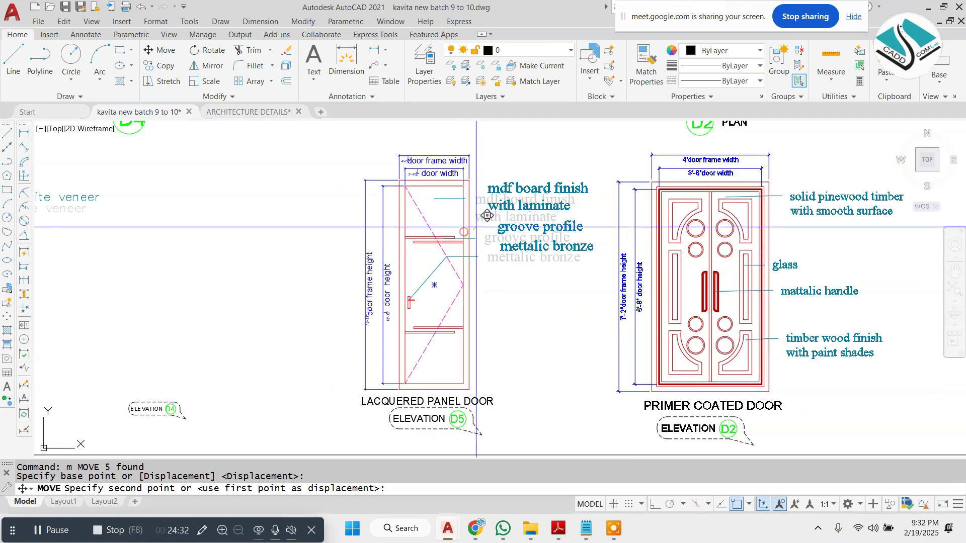
pyautogui.scroll(-6, 551, 262)
pyautogui.scroll(6, 493, 272)
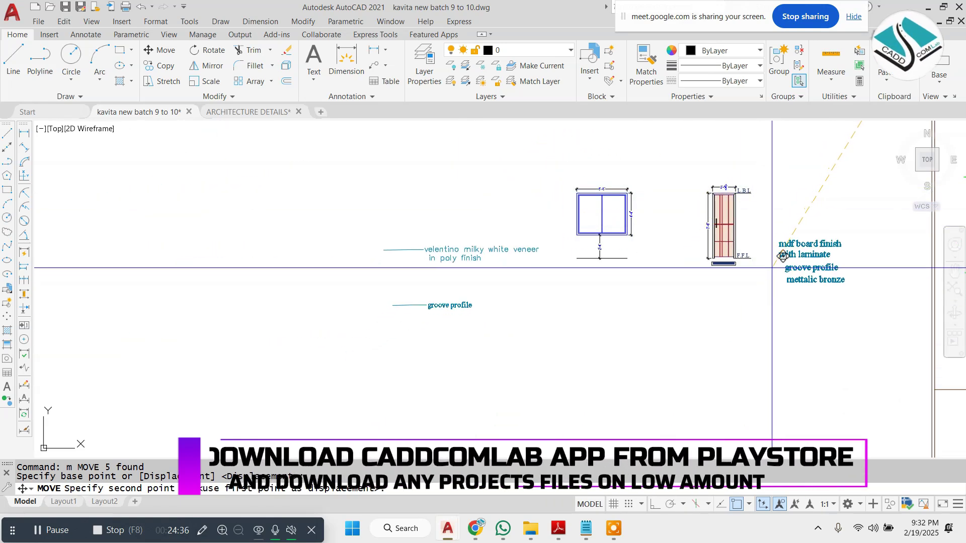
pyautogui.click(797, 232)
pyautogui.scroll(3, 856, 234)
pyautogui.press('Escape')
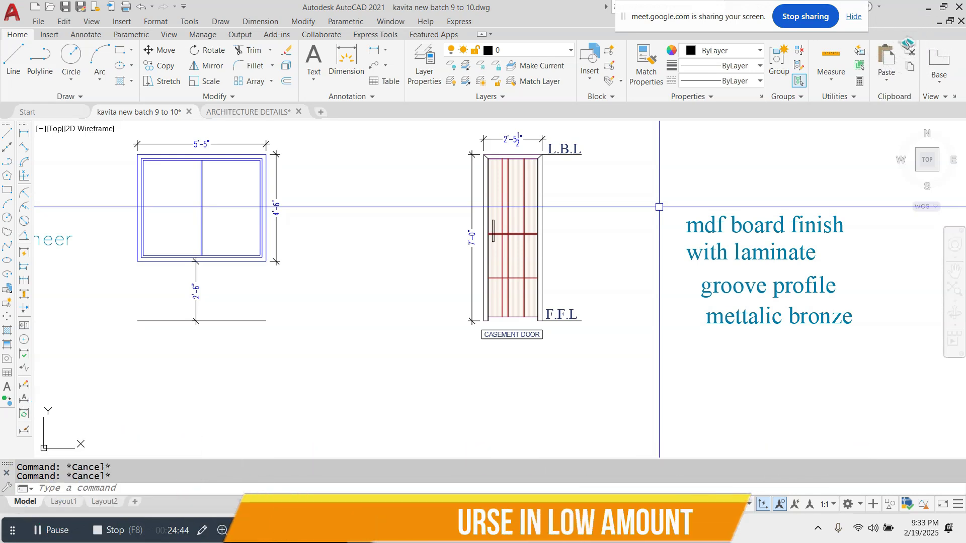
# Move the "mdf board finish with laminate" note beside the upper part of the casement door
pyautogui.scroll(4, 654, 190)
pyautogui.scroll(-2, 460, 247)
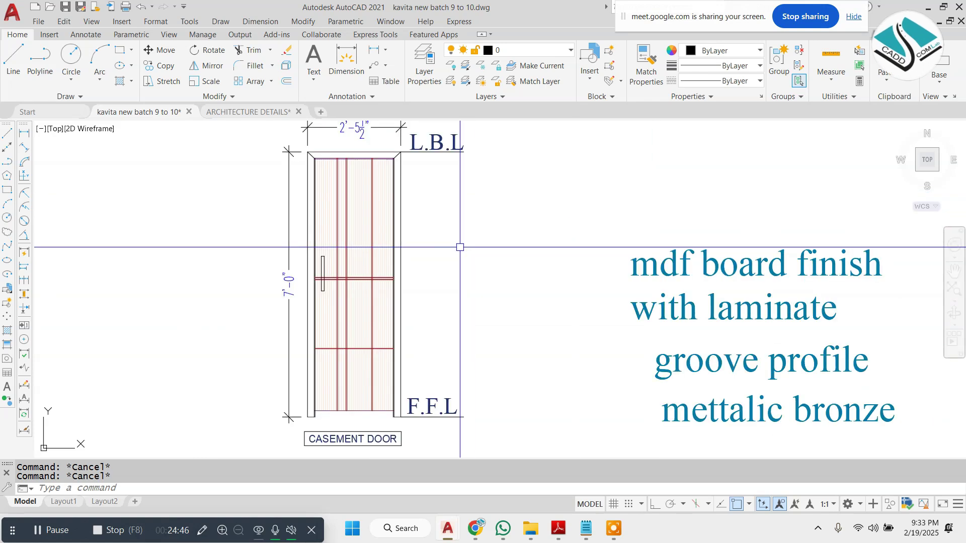
pyautogui.click(677, 274)
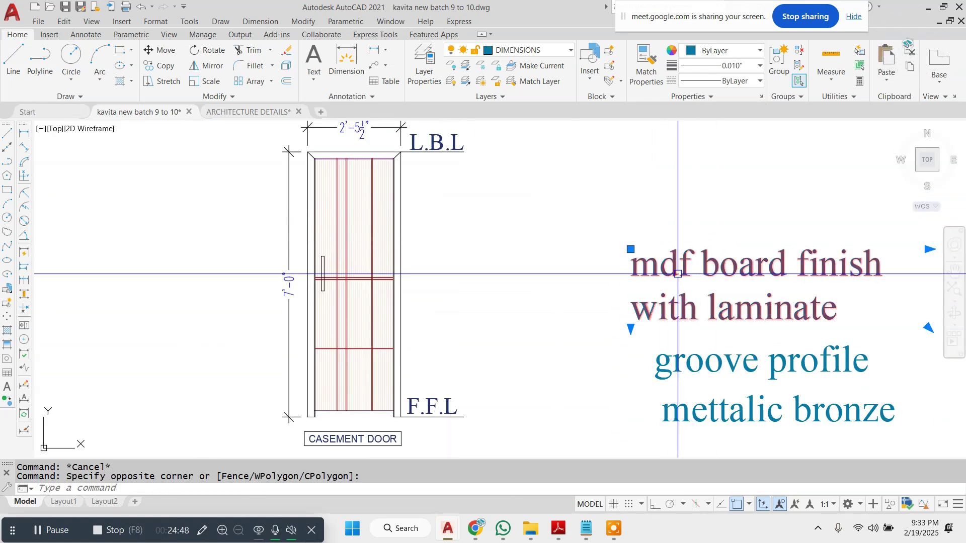
pyautogui.write('m')
pyautogui.press('Return')
pyautogui.click(677, 274)
pyautogui.click(496, 203)
# Scale down the "mdf board finish with laminate" note beside the casement door
pyautogui.write('sc')
pyautogui.press('Return')
pyautogui.scroll(2, 463, 182)
pyautogui.click(463, 182)
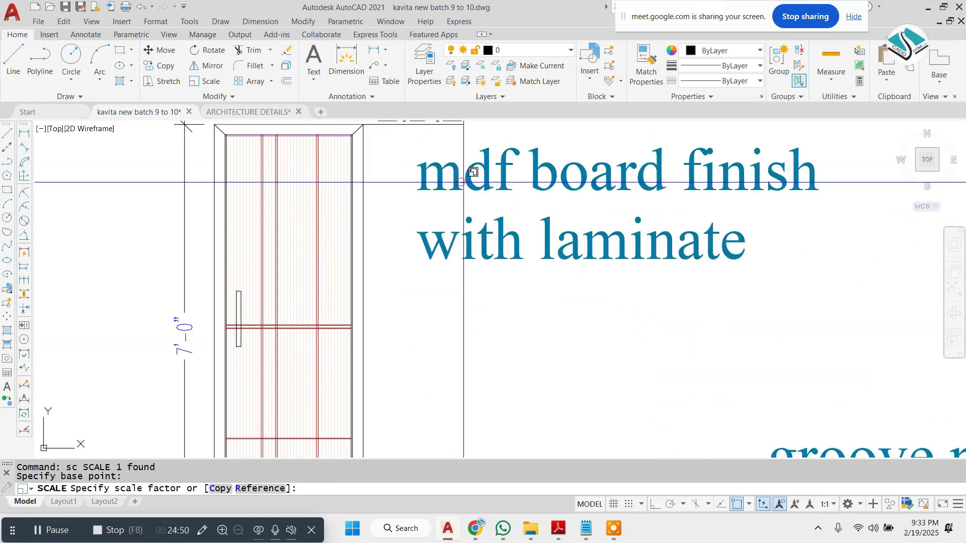
pyautogui.scroll(2, 537, 206)
pyautogui.click(538, 209)
pyautogui.press('Escape')
pyautogui.scroll(1, 538, 209)
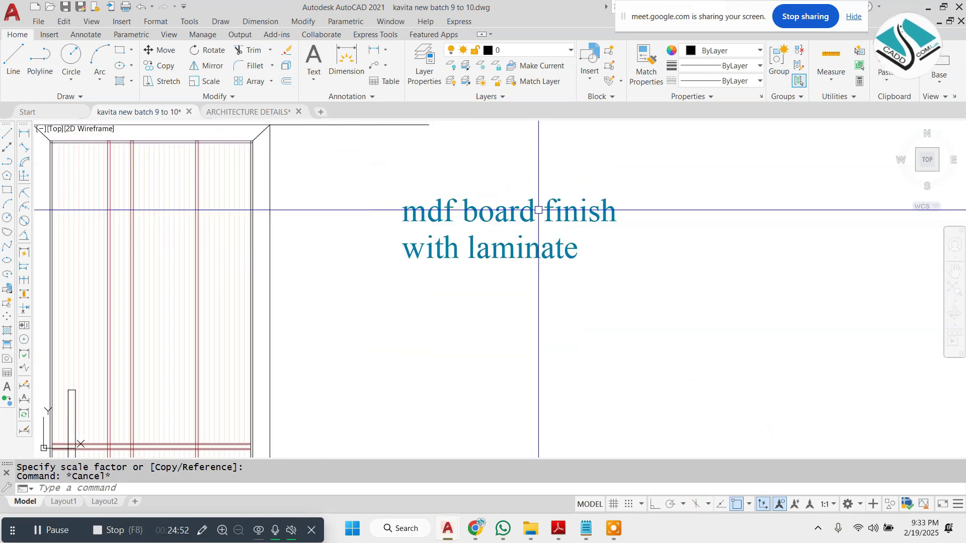
# Change the laminate note to uppercase, colour it dark green 19,103,52 and widen its text box to fit two lines
pyautogui.press('Escape')
pyautogui.doubleClick(547, 209)
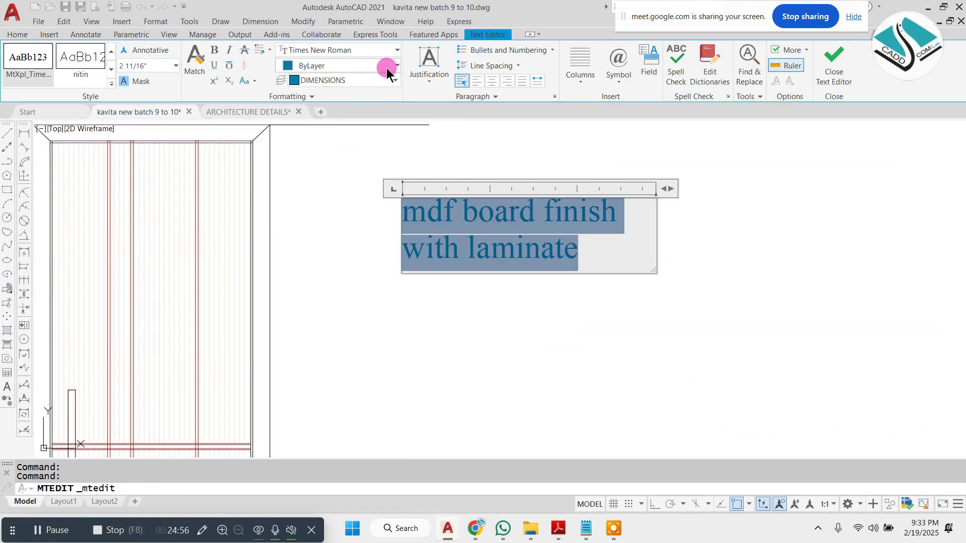
pyautogui.click(250, 81)
pyautogui.click(280, 102)
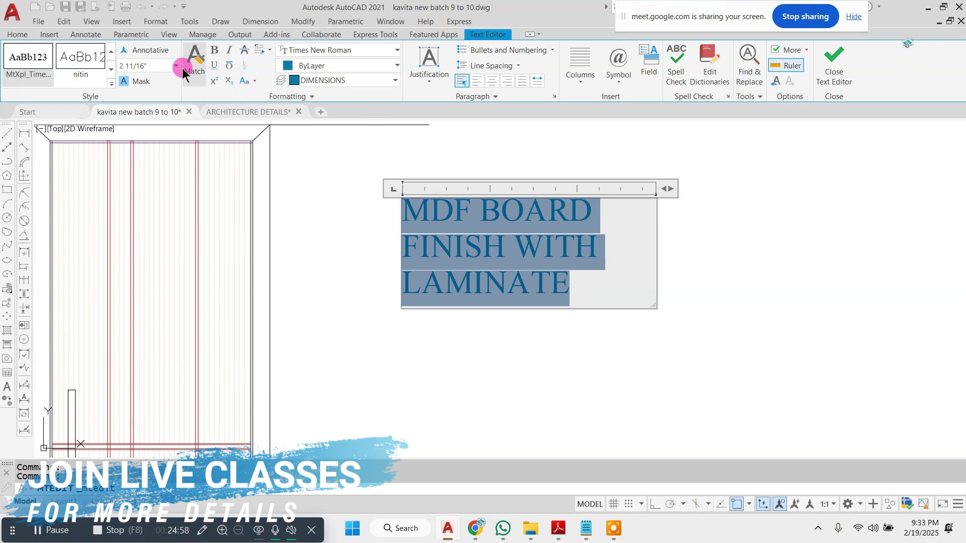
pyautogui.click(342, 65)
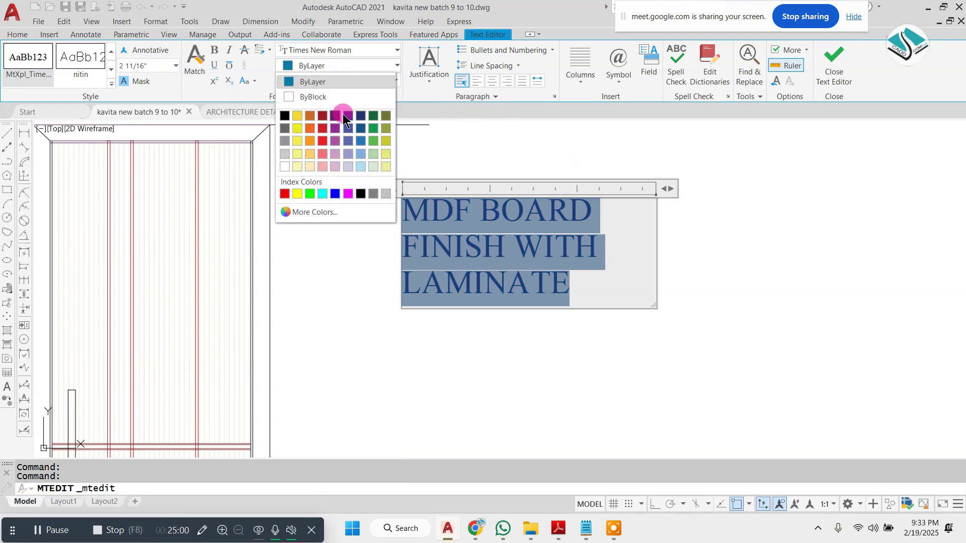
pyautogui.click(372, 116)
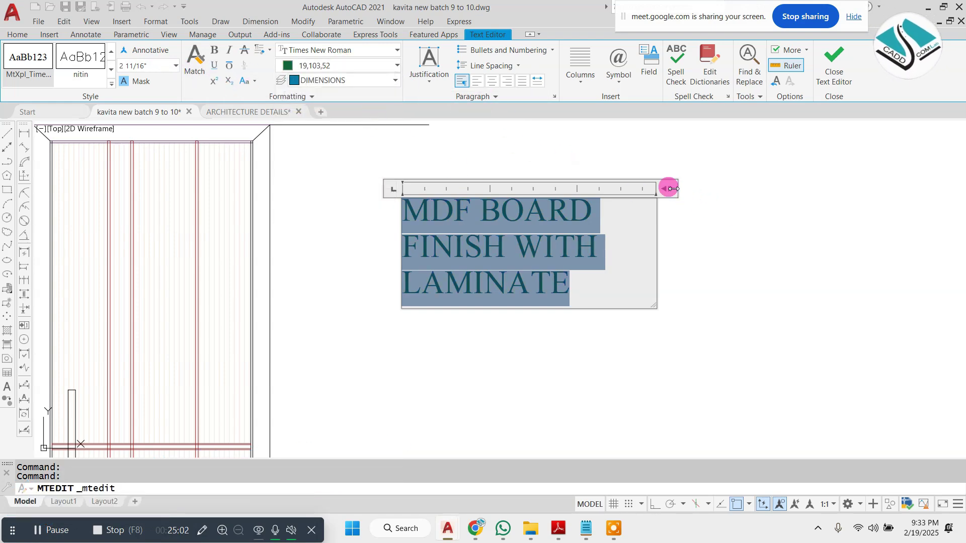
pyautogui.moveTo(673, 189); pyautogui.dragTo(815, 186)
pyautogui.click(873, 237)
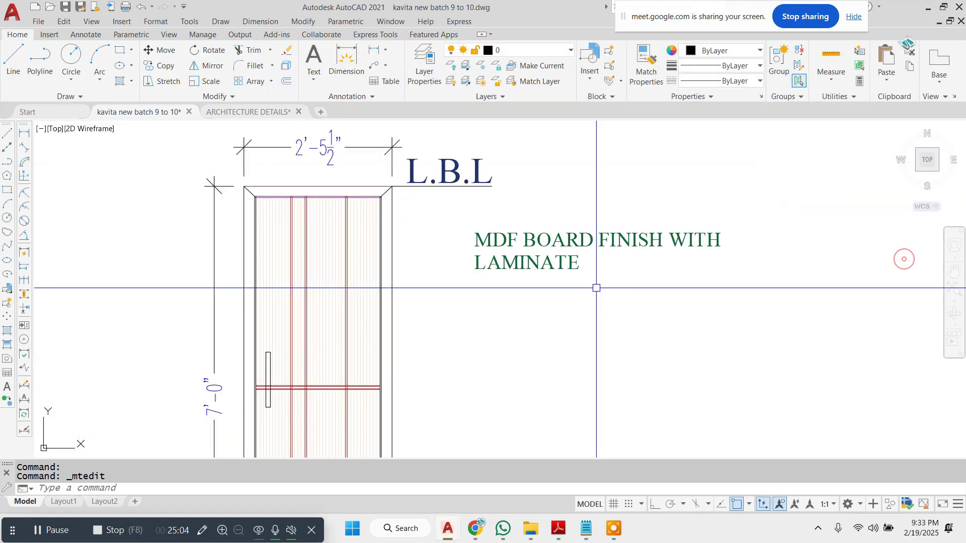
# Move the MDF BOARD FINISH WITH LAMINATE note closer to the casement door's frame
pyautogui.press('Escape')
pyautogui.scroll(5, 554, 251)
pyautogui.click(579, 251)
pyautogui.write('m')
pyautogui.press('Return')
pyautogui.click(538, 253)
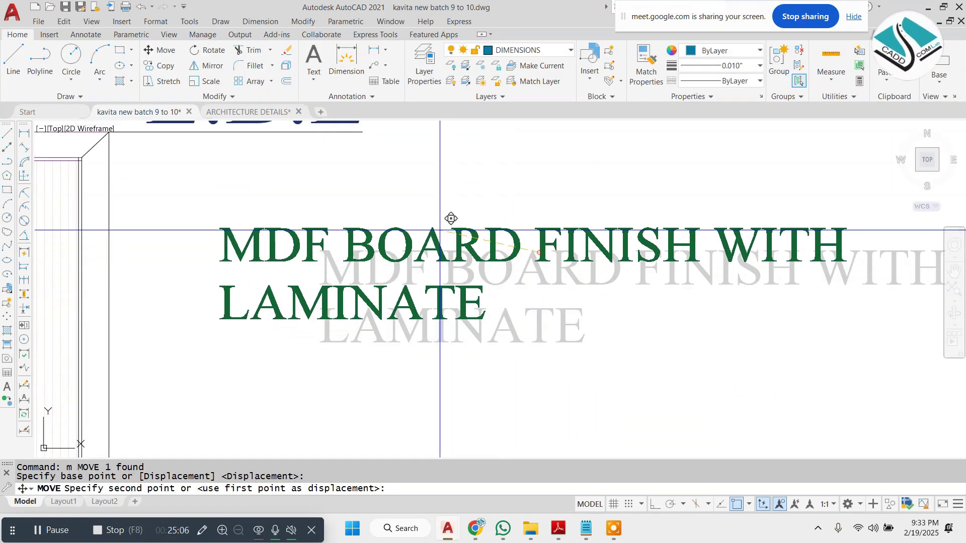
pyautogui.press('Escape')
pyautogui.scroll(-6, 450, 218)
pyautogui.scroll(4, 438, 217)
# Draw a rectangle as a border around the MDF BOARD FINISH WITH LAMINATE note
pyautogui.write('re')
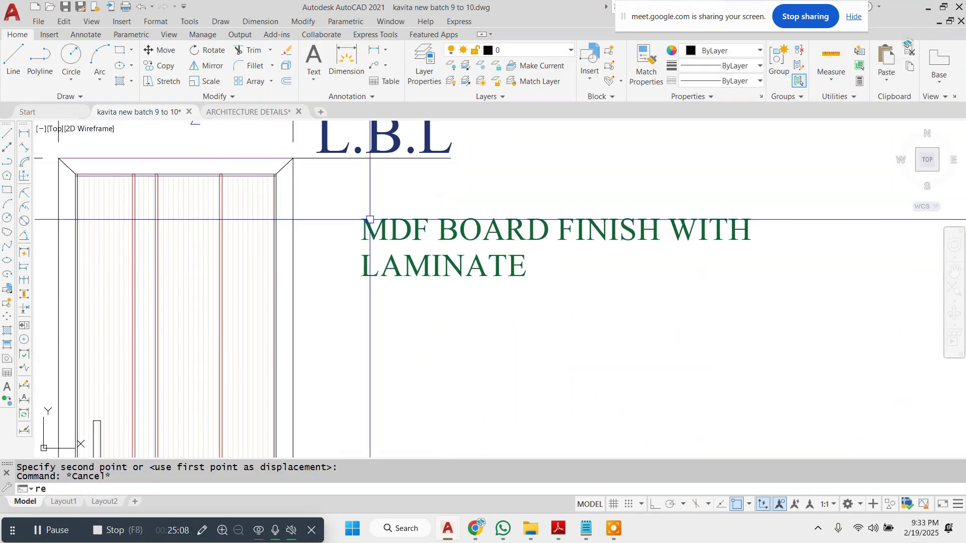
pyautogui.write('c')
pyautogui.press('Return')
pyautogui.click(344, 203)
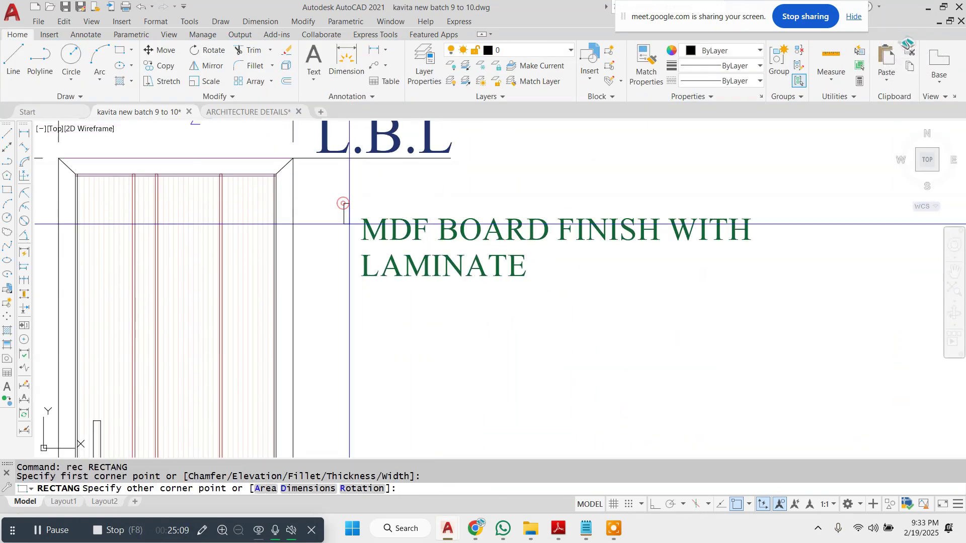
pyautogui.click(756, 283)
# Draw a horizontal leader line with Ortho on from the middle of the note border's left edge onto the door panel
pyautogui.write('l')
pyautogui.press('Return')
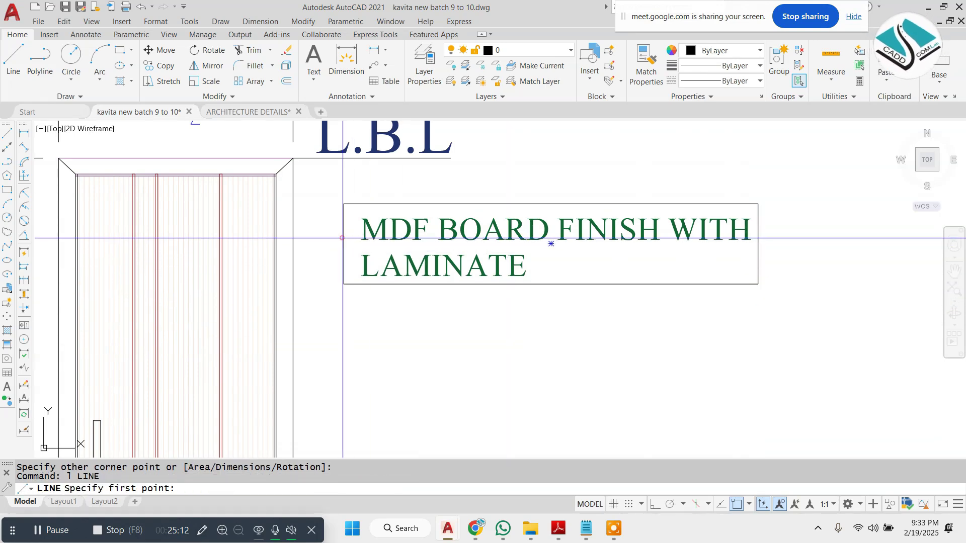
pyautogui.click(343, 244)
pyautogui.click(645, 502)
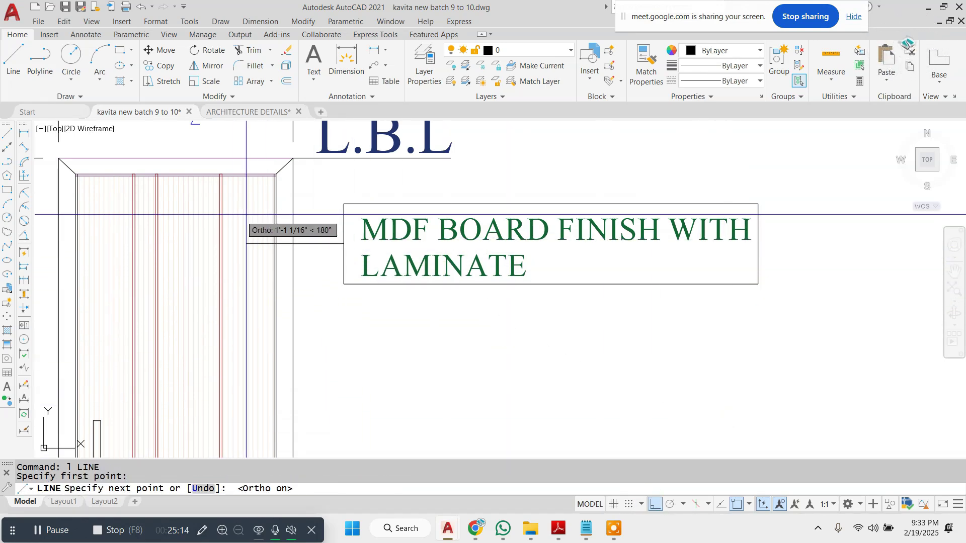
pyautogui.scroll(2, 241, 286)
pyautogui.scroll(2, 232, 287)
pyautogui.write('c')
pyautogui.press('Return')
pyautogui.click(231, 287)
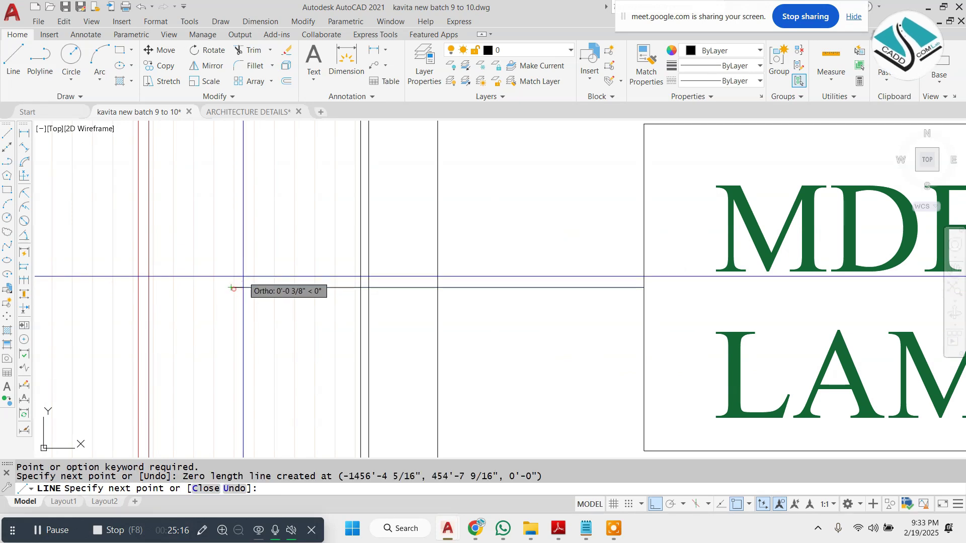
pyautogui.press('Escape')
# Draw a small circle centred on the leader line's end on the door panel
pyautogui.write('c')
pyautogui.press('Return')
pyautogui.click(231, 288)
pyautogui.click(243, 264)
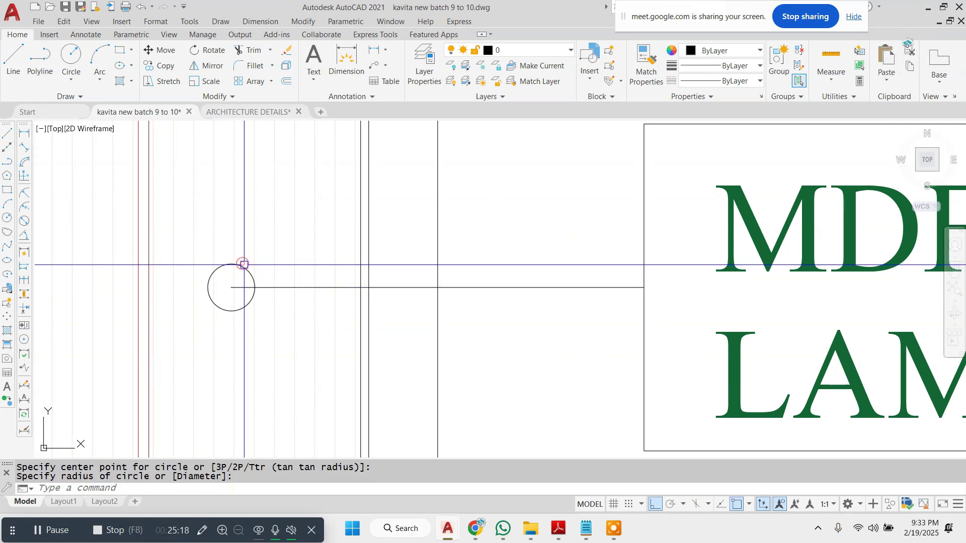
# Trim the leader line inside the circle and erase the leftover fragment
pyautogui.press('Return')
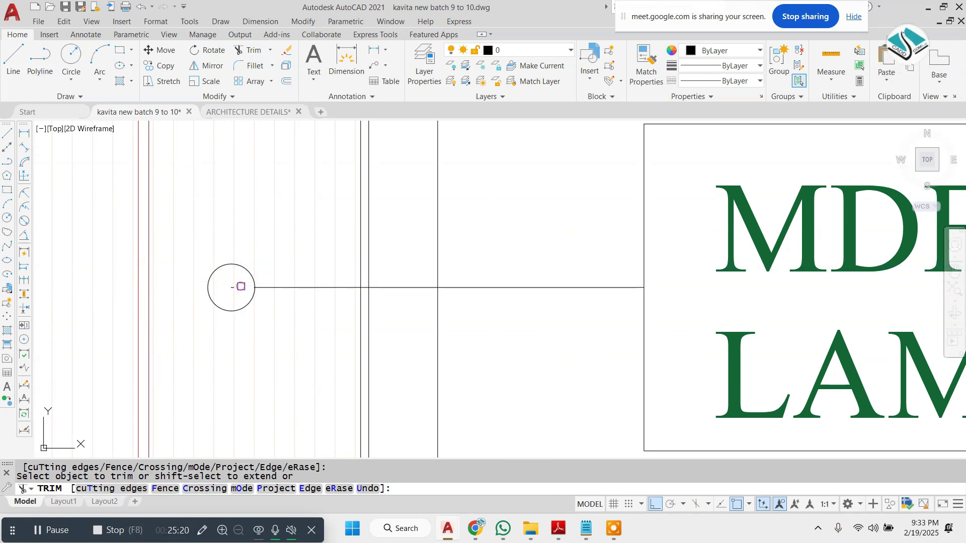
pyautogui.press('Escape')
pyautogui.scroll(4, 228, 287)
pyautogui.click(231, 282)
pyautogui.click(254, 299)
pyautogui.write('e')
pyautogui.press('Return')
pyautogui.press('Escape')
pyautogui.scroll(-2, 254, 295)
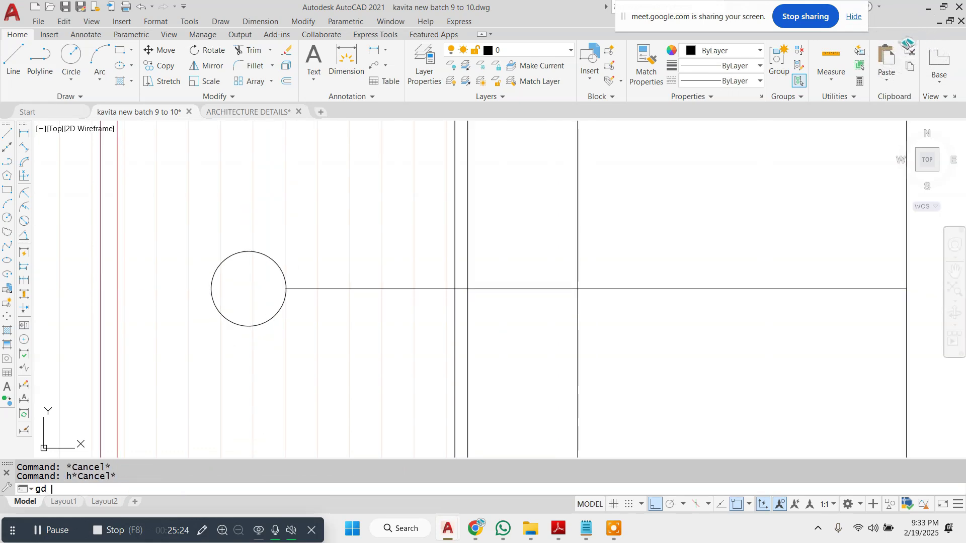
# Fill the leader's end circle with a gradient using black (0,0,0) for both colours and a transparency of 0
pyautogui.press('Return')
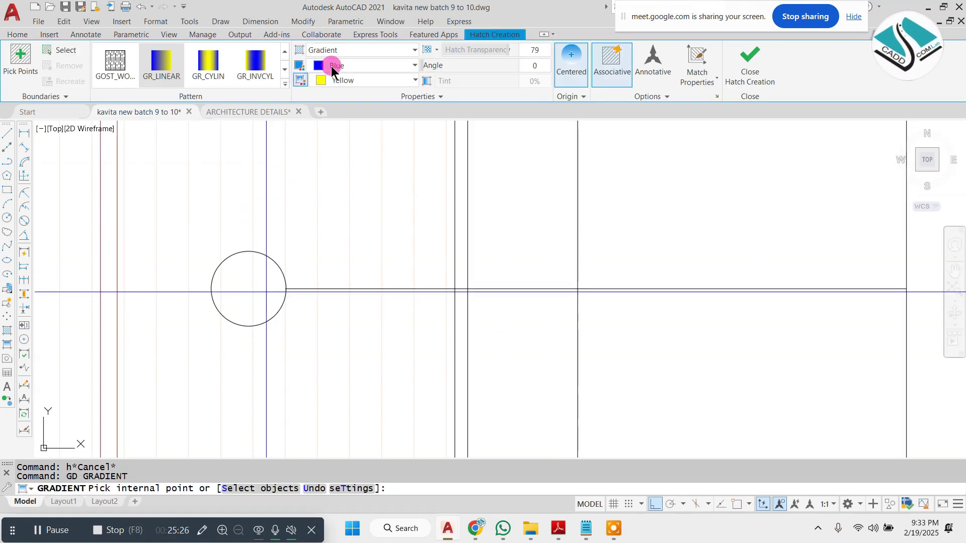
pyautogui.click(331, 68)
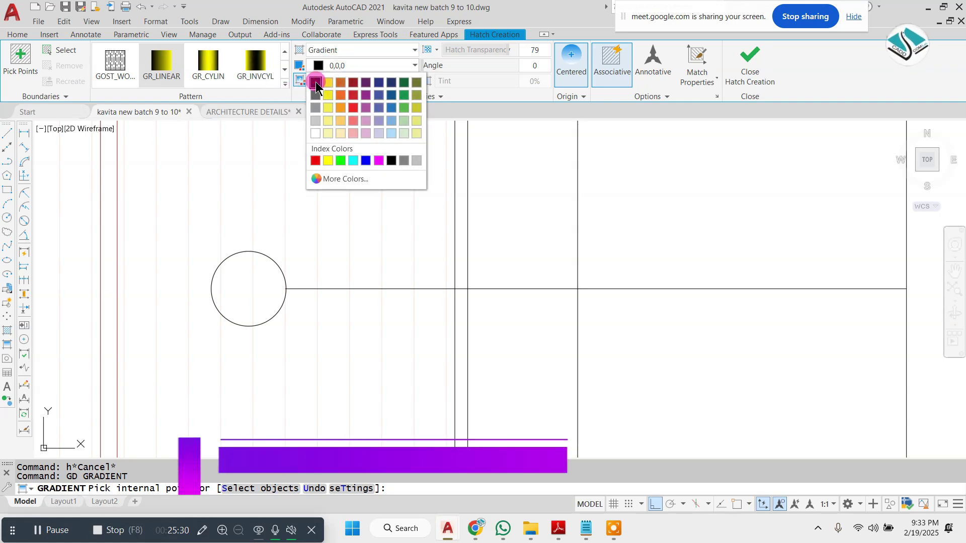
pyautogui.click(327, 160)
pyautogui.click(65, 49)
pyautogui.click(237, 254)
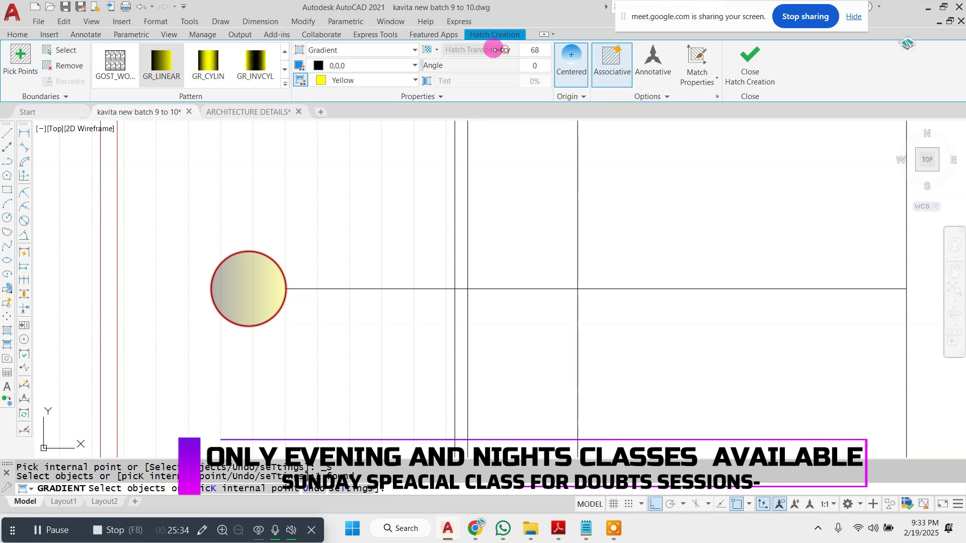
pyautogui.click(414, 80)
pyautogui.click(317, 94)
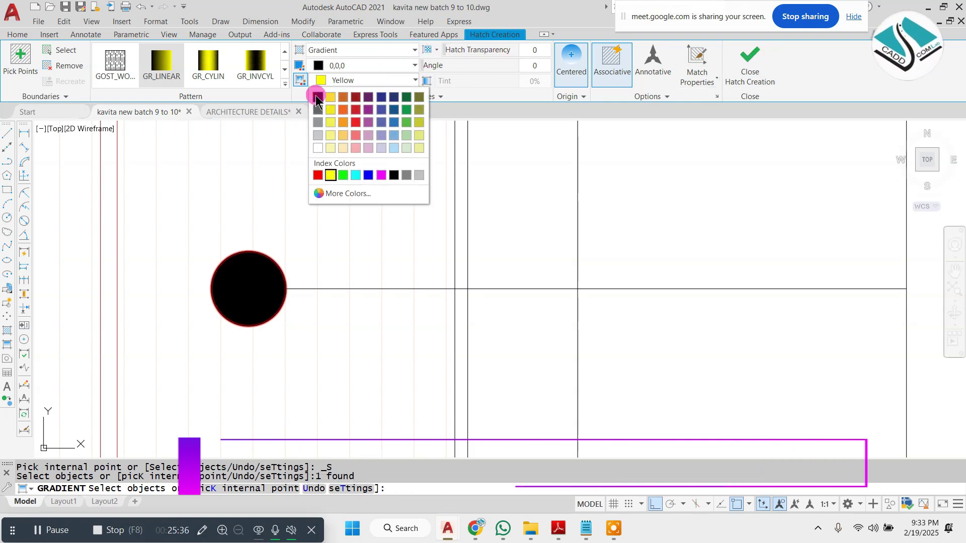
pyautogui.click(748, 65)
pyautogui.scroll(-6, 372, 202)
pyautogui.scroll(2, 524, 189)
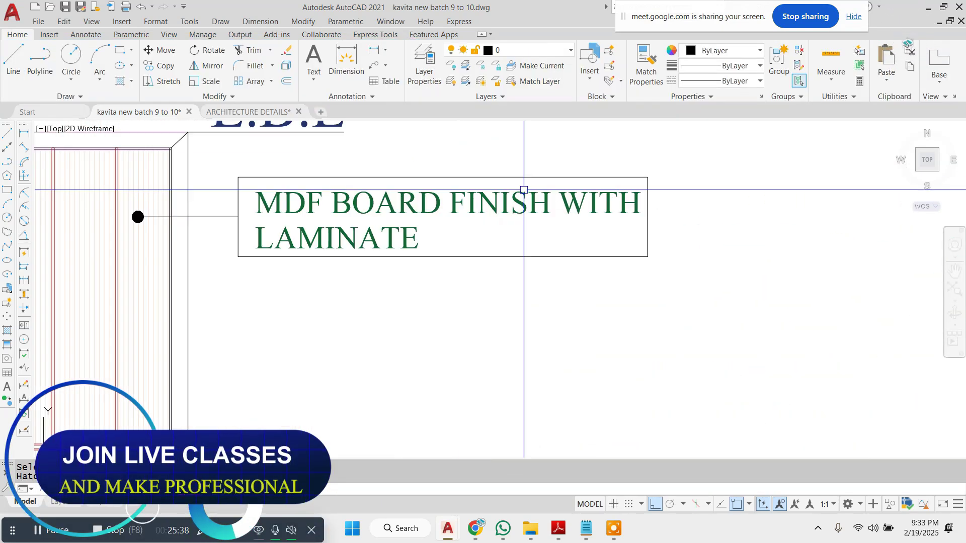
# Group the leader's end circle with its black fill
pyautogui.scroll(-3, 509, 187)
pyautogui.scroll(6, 469, 181)
pyautogui.click(395, 196)
pyautogui.scroll(6, 280, 239)
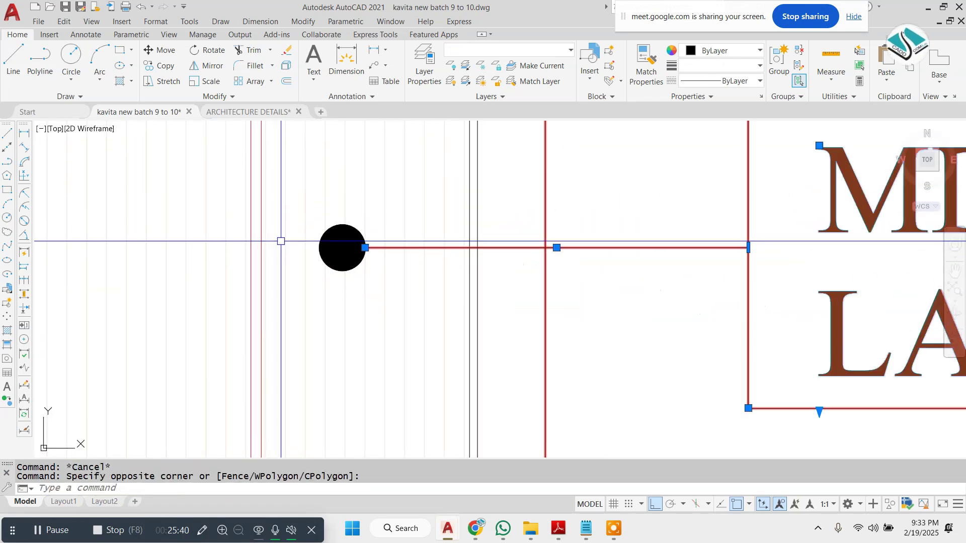
pyautogui.press('Escape')
pyautogui.scroll(2, 306, 219)
pyautogui.click(306, 219)
pyautogui.click(437, 303)
pyautogui.scroll(-2, 408, 242)
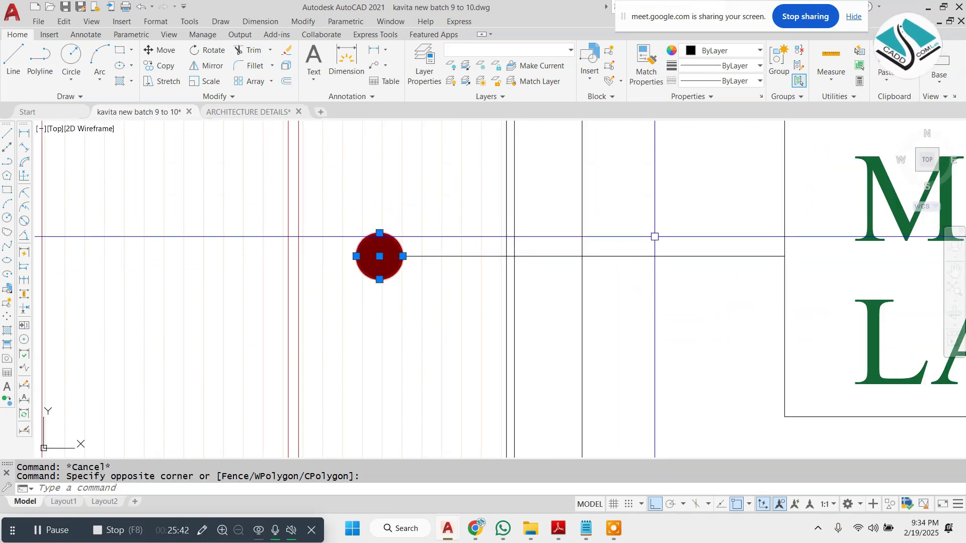
pyautogui.click(777, 65)
# Scale down the bordered MDF board note with its leader and dot about a point on the leader line
pyautogui.scroll(-3, 522, 256)
pyautogui.scroll(2, 522, 256)
pyautogui.click(503, 302)
pyautogui.click(473, 266)
pyautogui.write('sc')
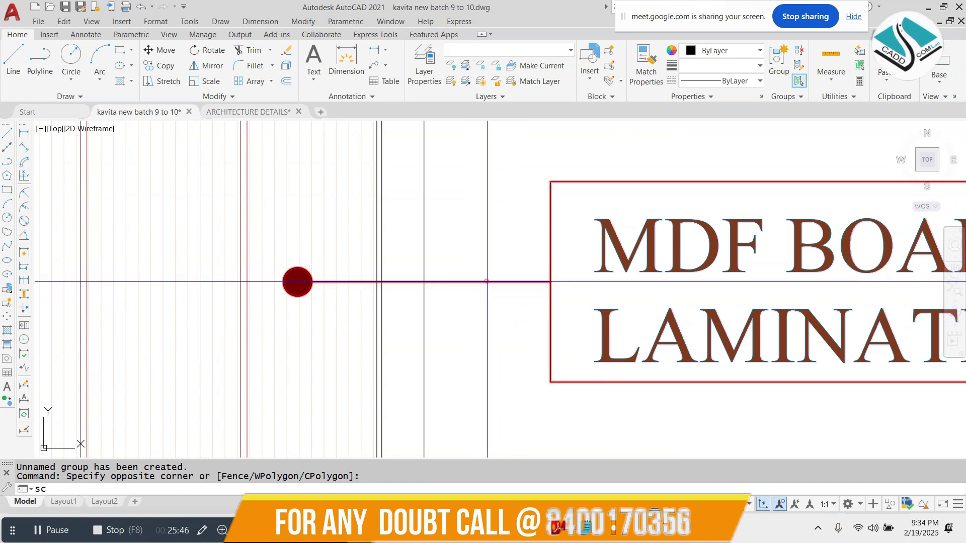
pyautogui.press('Return')
pyautogui.click(487, 282)
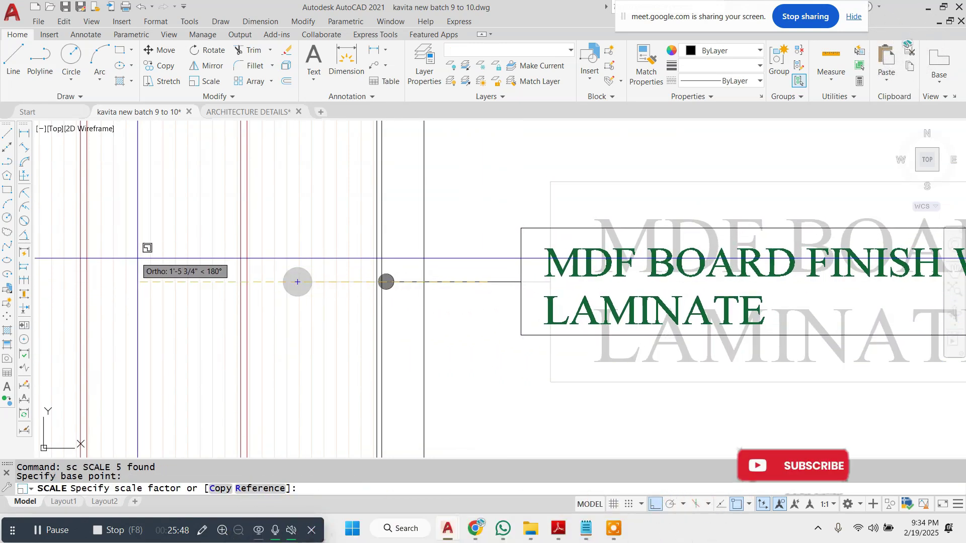
pyautogui.click(179, 259)
# Move the bordered MDF board note with its leader horizontally so the dot sits on the door panel
pyautogui.click(573, 213)
pyautogui.click(538, 300)
pyautogui.write('m')
pyautogui.press('Return')
pyautogui.click(602, 191)
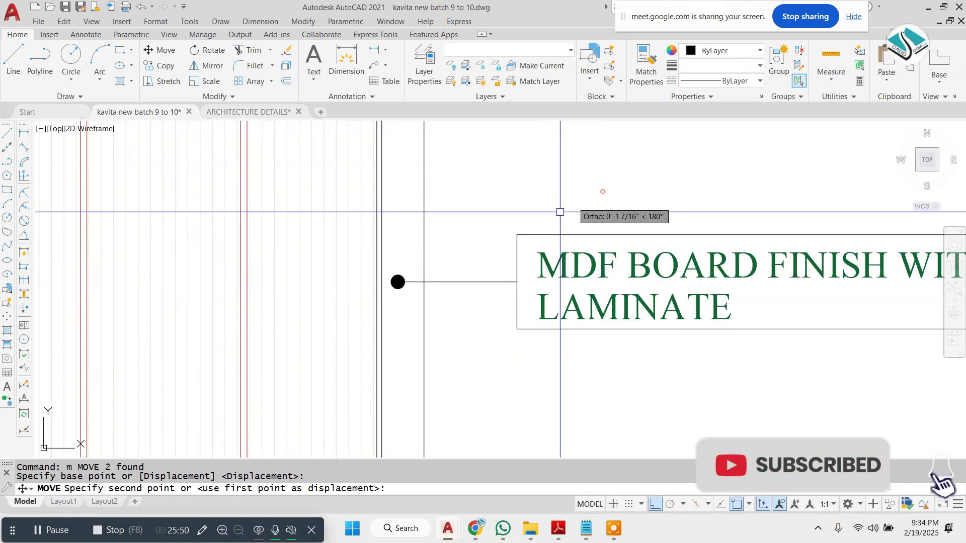
pyautogui.press('Escape')
pyautogui.click(629, 201)
pyautogui.click(498, 295)
pyautogui.write('m')
pyautogui.press('Return')
pyautogui.click(485, 317)
pyautogui.press('Escape')
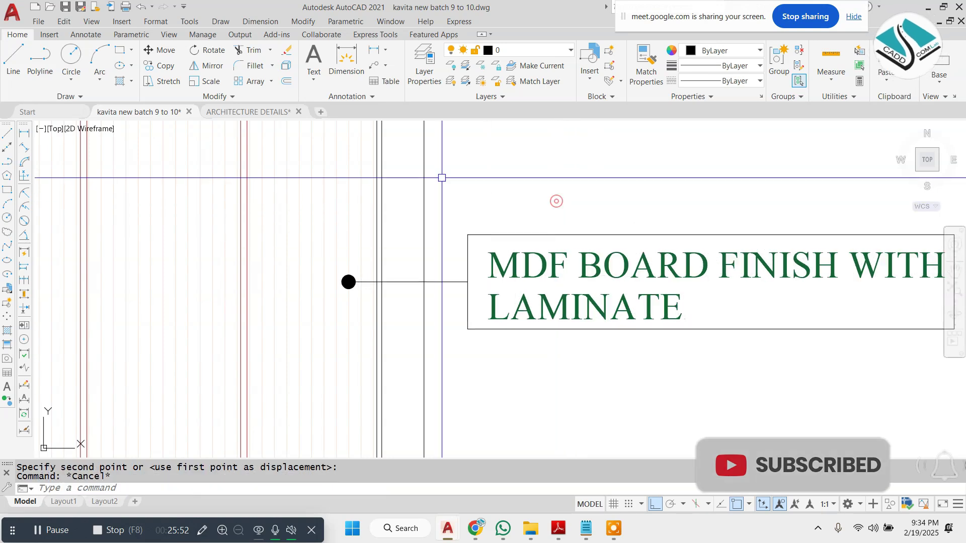
pyautogui.press('Escape')
pyautogui.scroll(-4, 557, 272)
# Move the "groove profile" label and its leader beside the casement door, below the MDF board note, with Ortho off
pyautogui.scroll(-2, 521, 258)
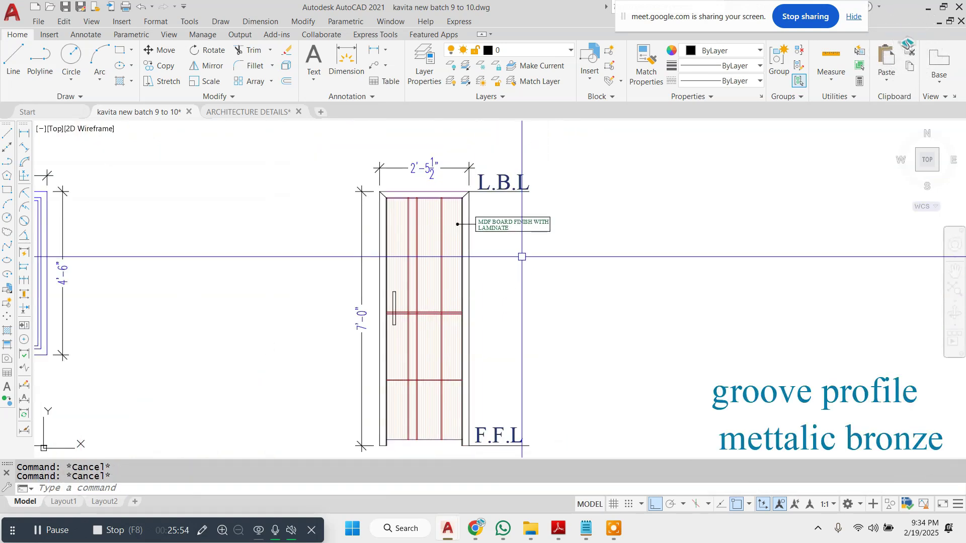
pyautogui.scroll(-2, 522, 257)
pyautogui.scroll(2, 636, 296)
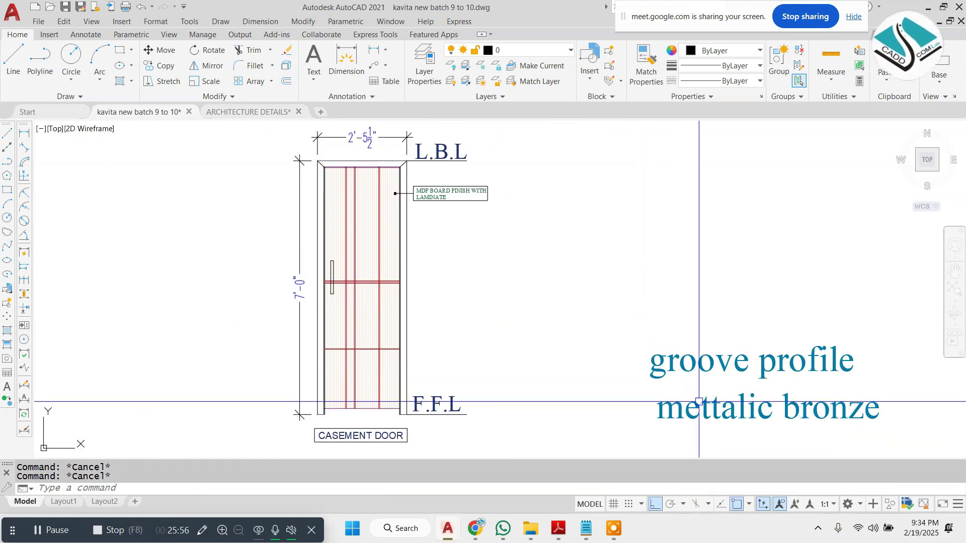
pyautogui.scroll(-3, 657, 326)
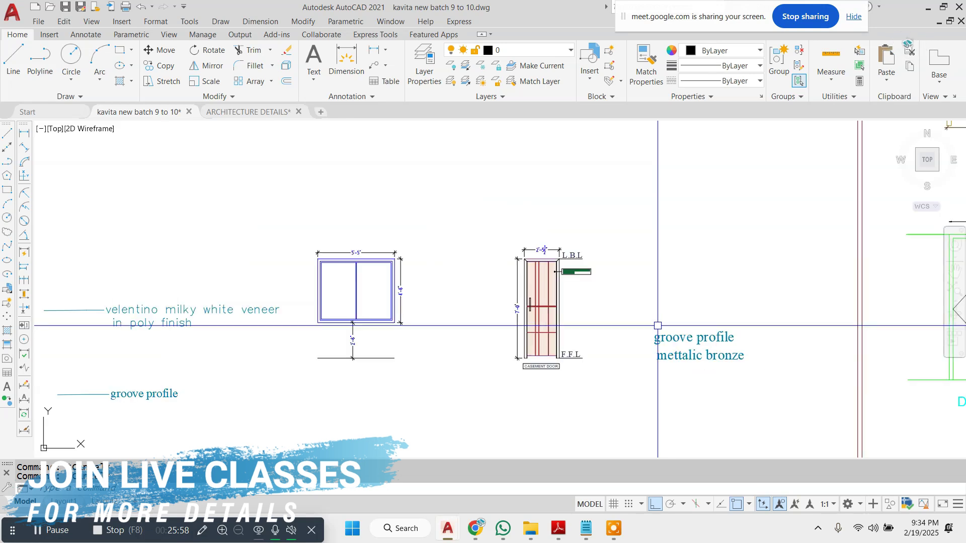
pyautogui.write('m')
pyautogui.press('Return')
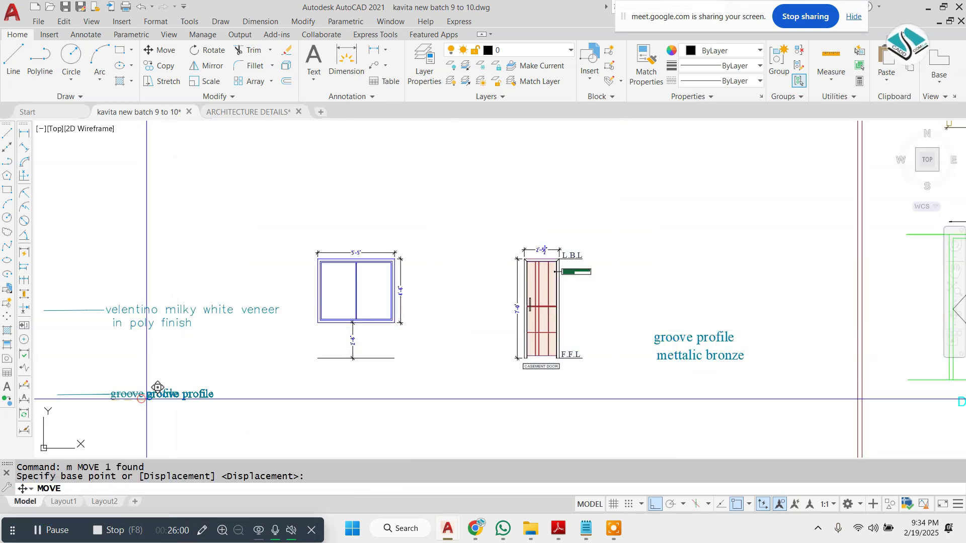
pyautogui.click(117, 395)
pyautogui.scroll(2, 631, 291)
pyautogui.click(655, 503)
pyautogui.scroll(4, 568, 302)
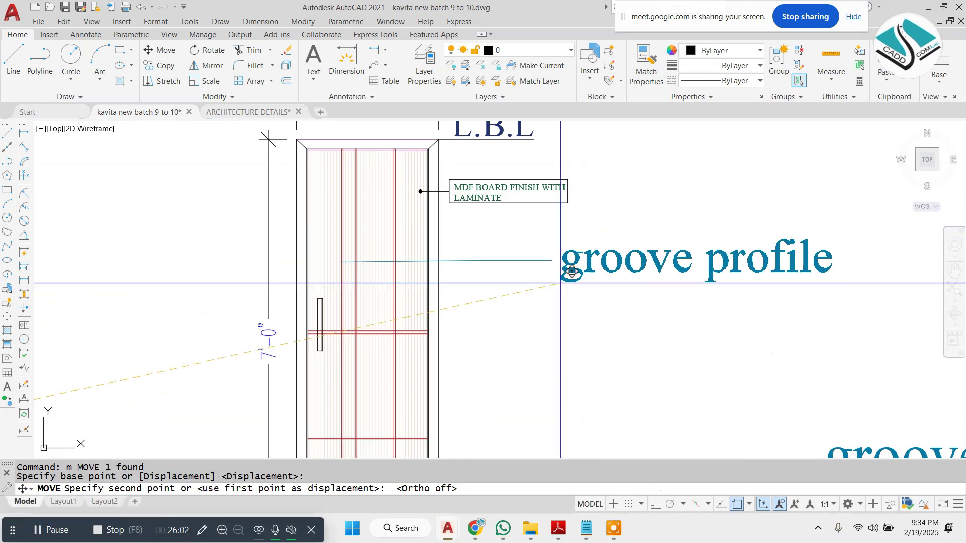
pyautogui.press('Escape')
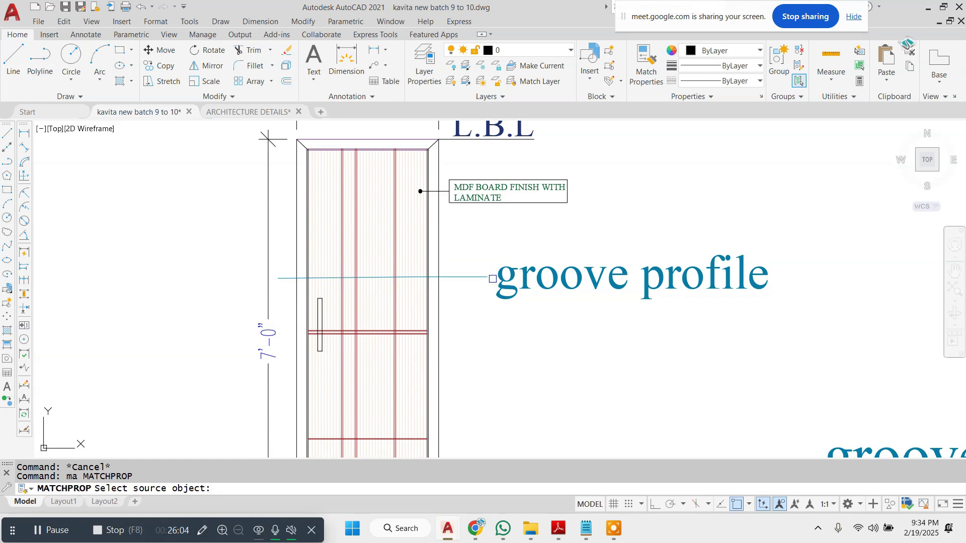
# Try to match the "groove profile" label's properties to the MDF board note
pyautogui.click(489, 189)
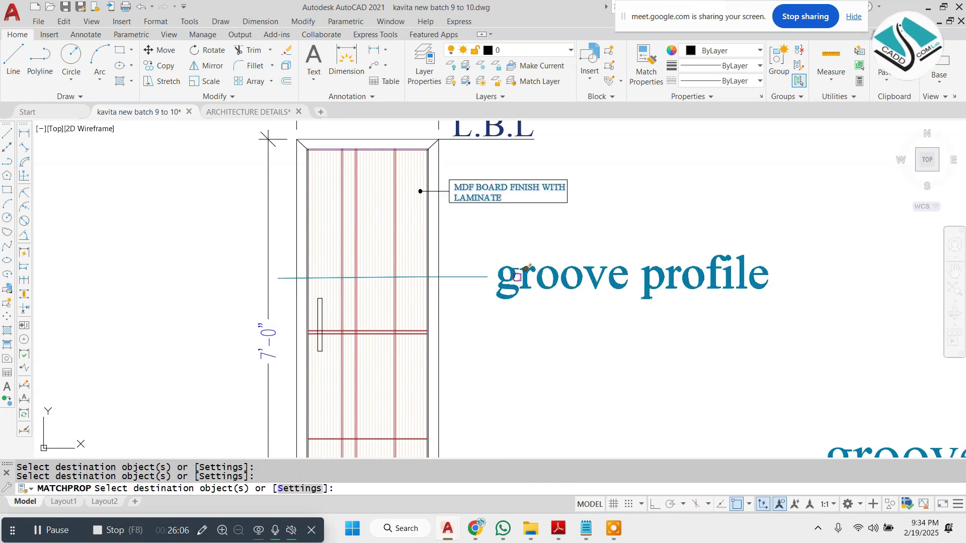
pyautogui.press('Escape')
pyautogui.press('Escape')
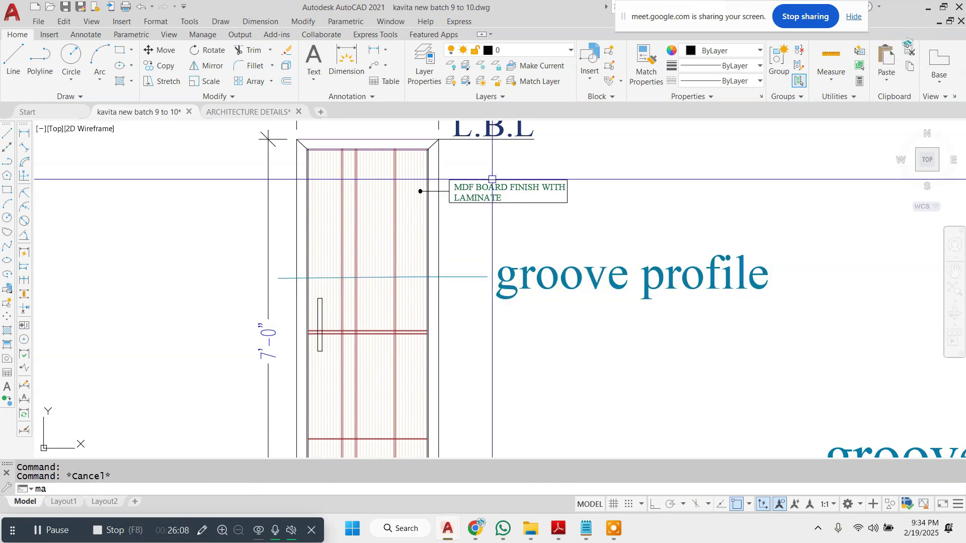
pyautogui.write('ma')
pyautogui.press('Return')
pyautogui.click(485, 193)
pyautogui.press('Escape')
pyautogui.click(591, 272)
pyautogui.press('Escape')
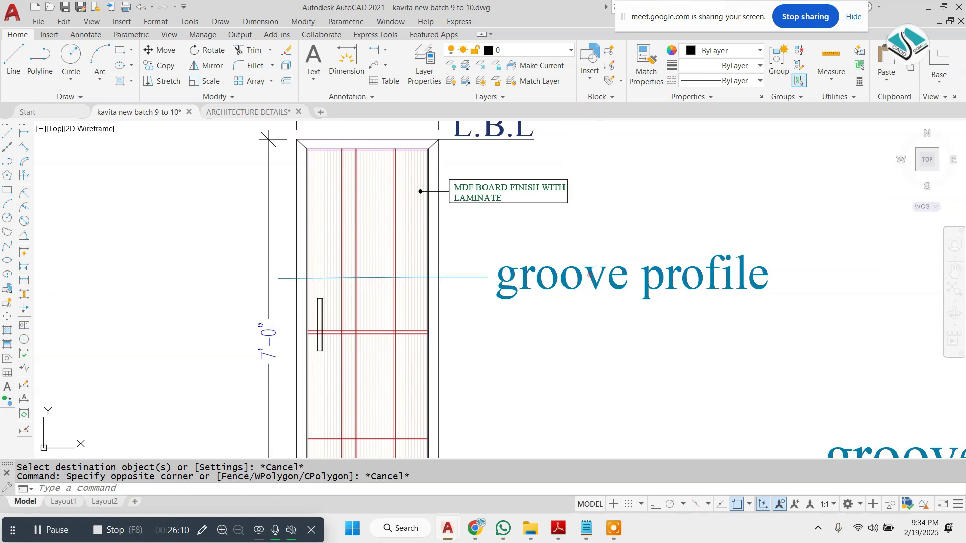
pyautogui.click(587, 266)
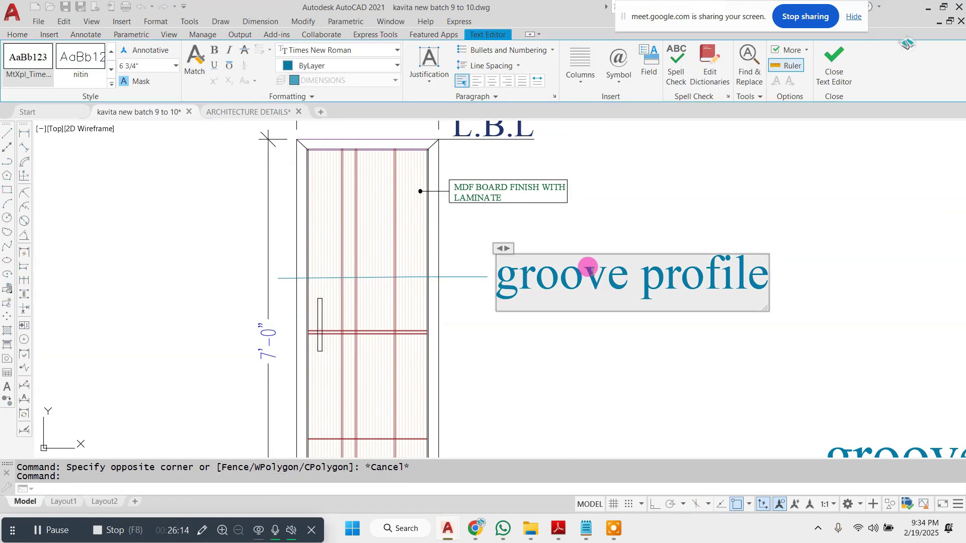
pyautogui.press('Escape')
pyautogui.press('Escape')
pyautogui.doubleClick(603, 274)
pyautogui.write('s')
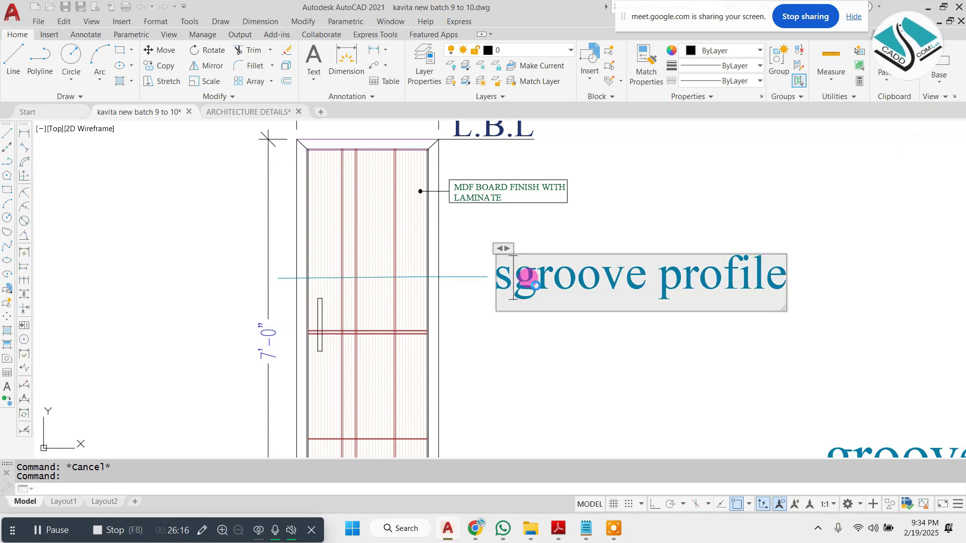
pyautogui.press('Escape')
# Scale down the "groove profile" label about the leader's end beside the text
pyautogui.click(549, 202)
pyautogui.click(562, 252)
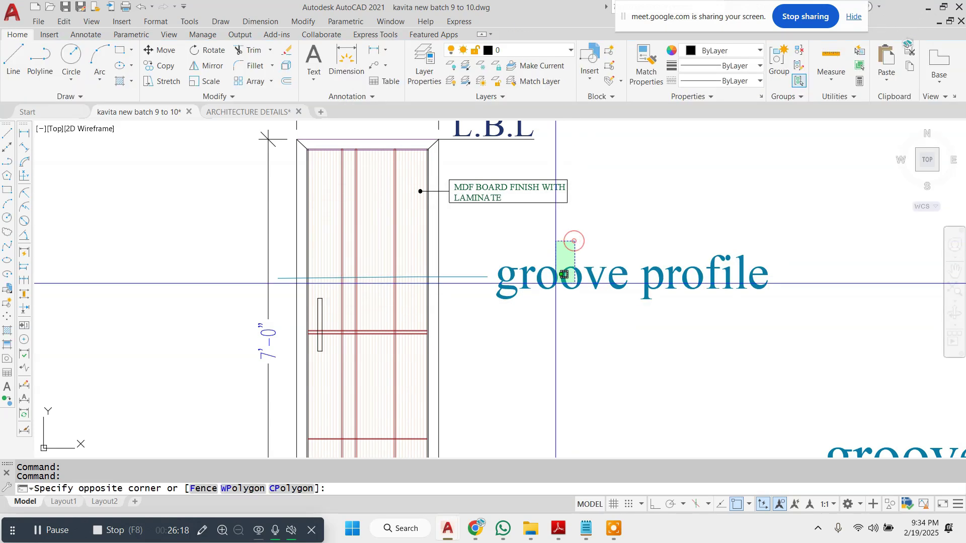
pyautogui.write('sc')
pyautogui.press('Return')
pyautogui.click(490, 277)
pyautogui.scroll(2, 517, 288)
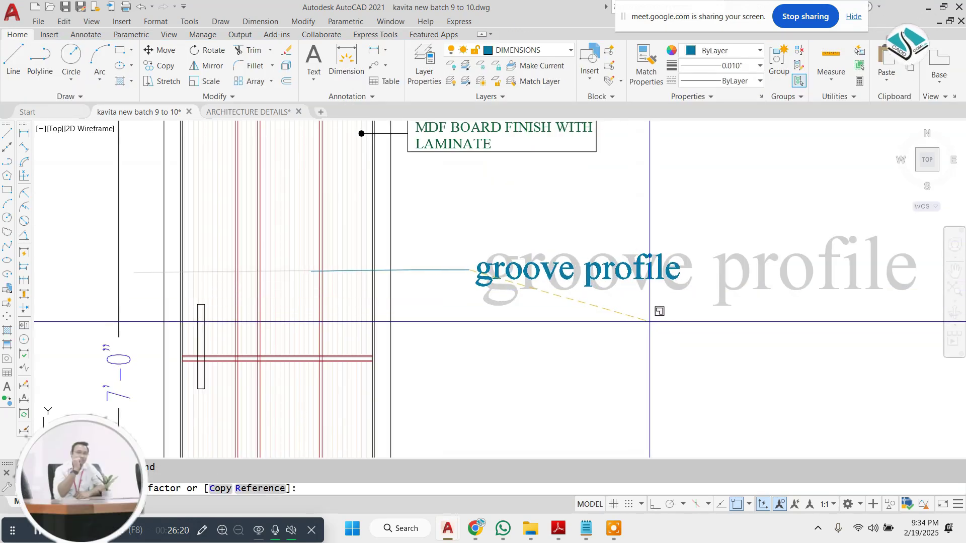
pyautogui.press('Escape')
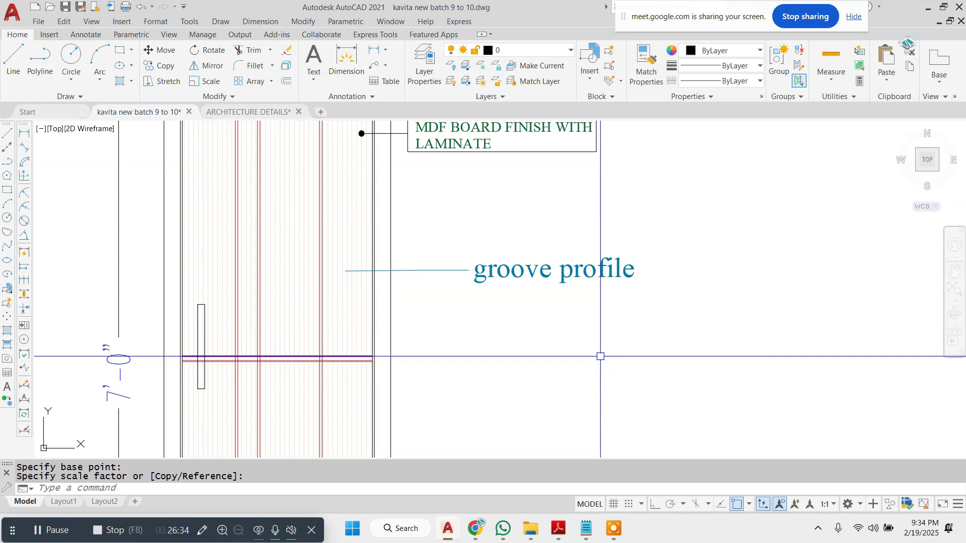
pyautogui.press('Escape')
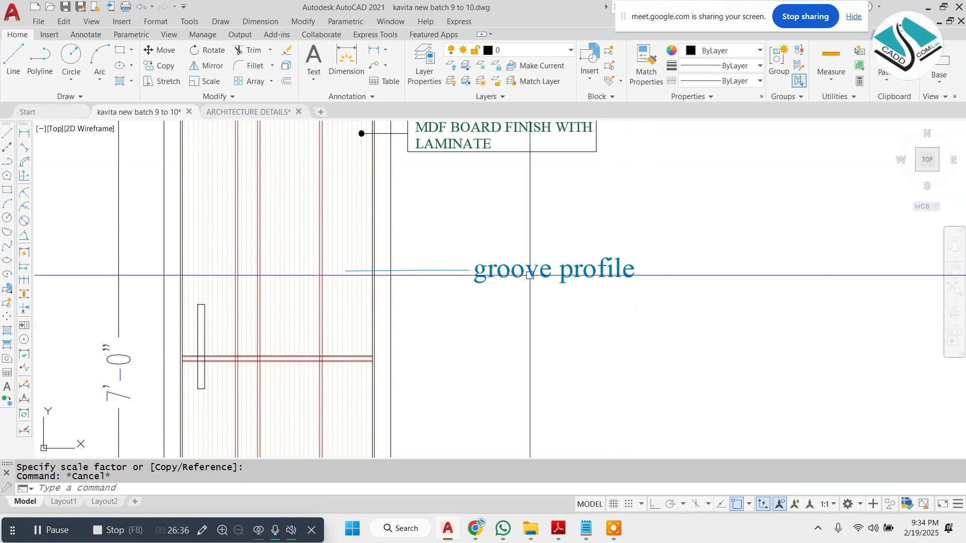
# Explode the "groove profile" label and erase its leader line pieces
pyautogui.press('x')
pyautogui.press('Return')
pyautogui.click(427, 263)
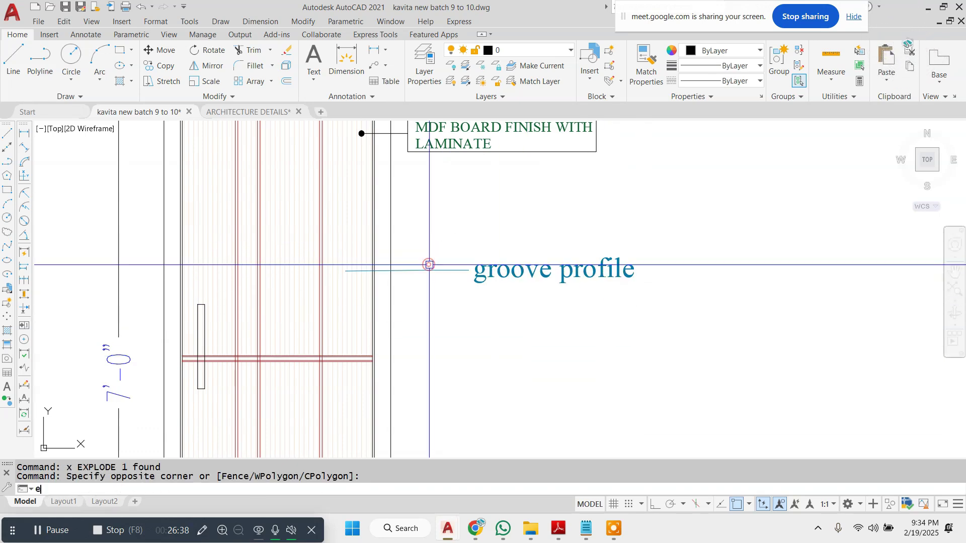
pyautogui.click(432, 266)
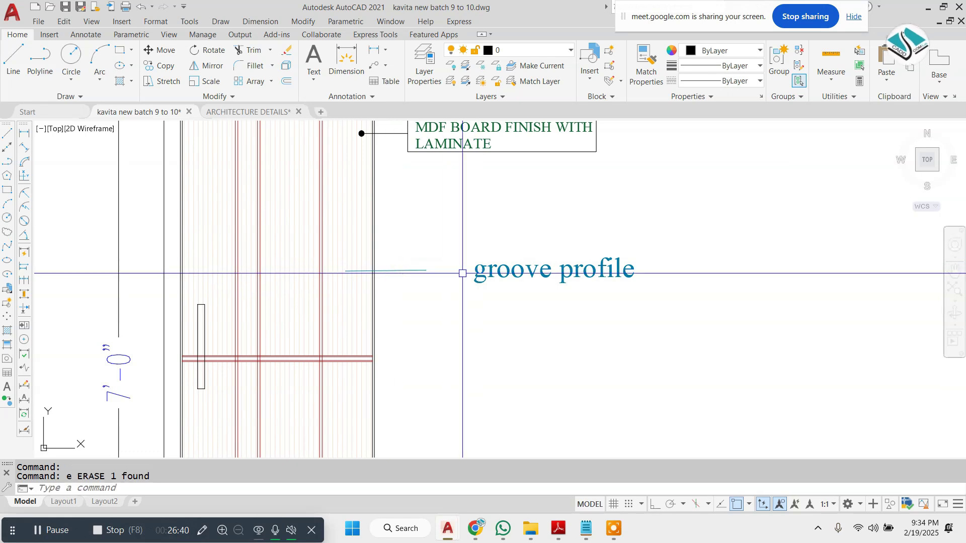
pyautogui.click(416, 270)
pyautogui.press('e')
pyautogui.press('Return')
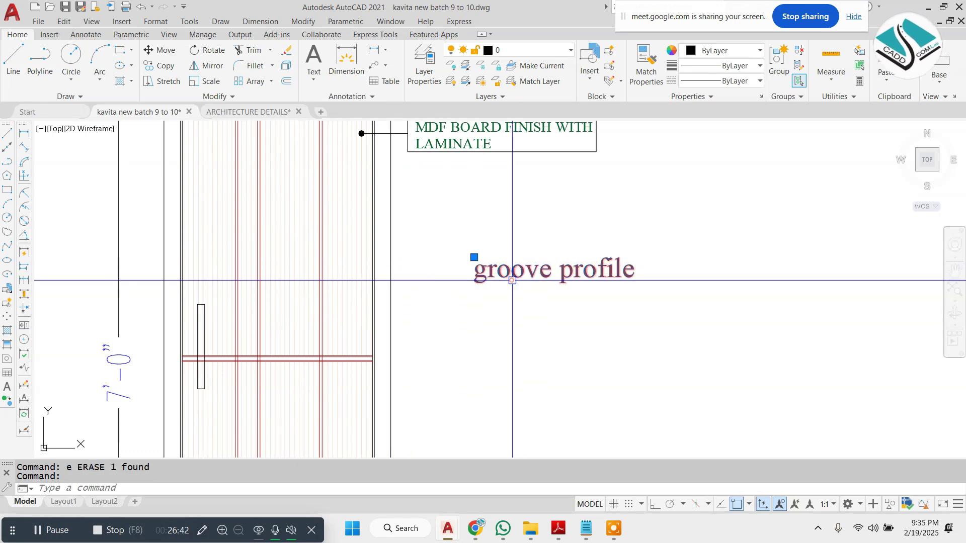
# Convert the "groove profile" text to uppercase
pyautogui.doubleClick(511, 280)
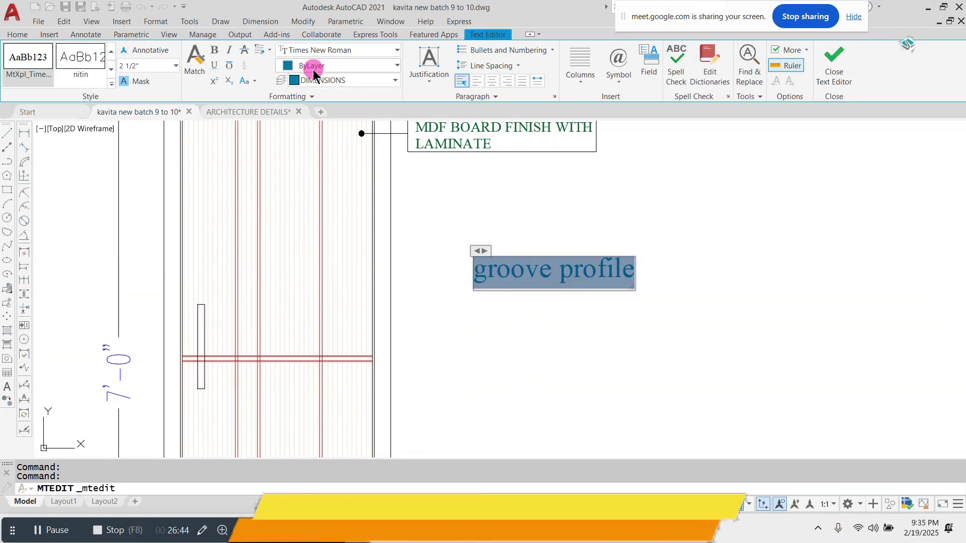
pyautogui.click(244, 81)
pyautogui.click(264, 112)
pyautogui.click(554, 214)
# Move the GROOVE PROFILE text closer to the door, below the MDF board note
pyautogui.click(619, 238)
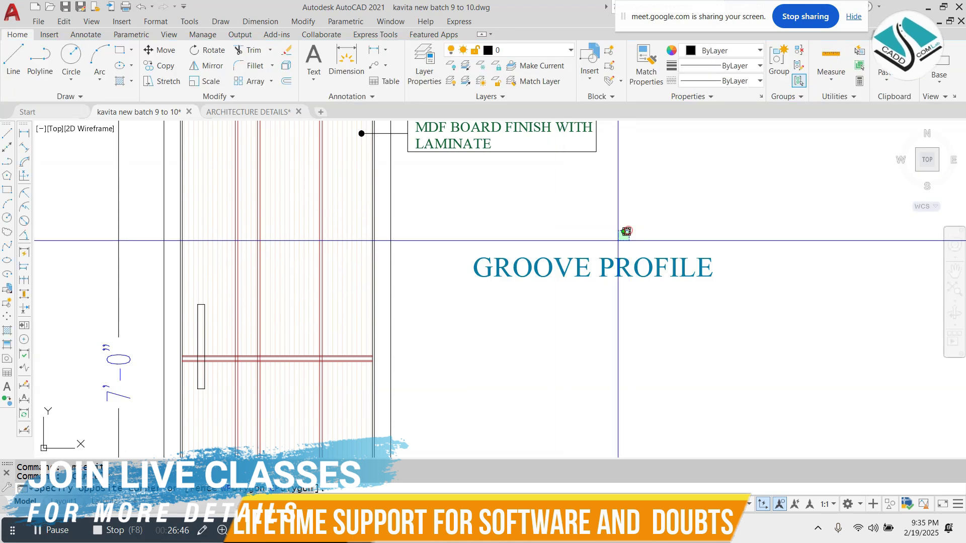
pyautogui.click(554, 308)
pyautogui.write('m')
pyautogui.press('Return')
pyautogui.click(683, 204)
pyautogui.click(624, 203)
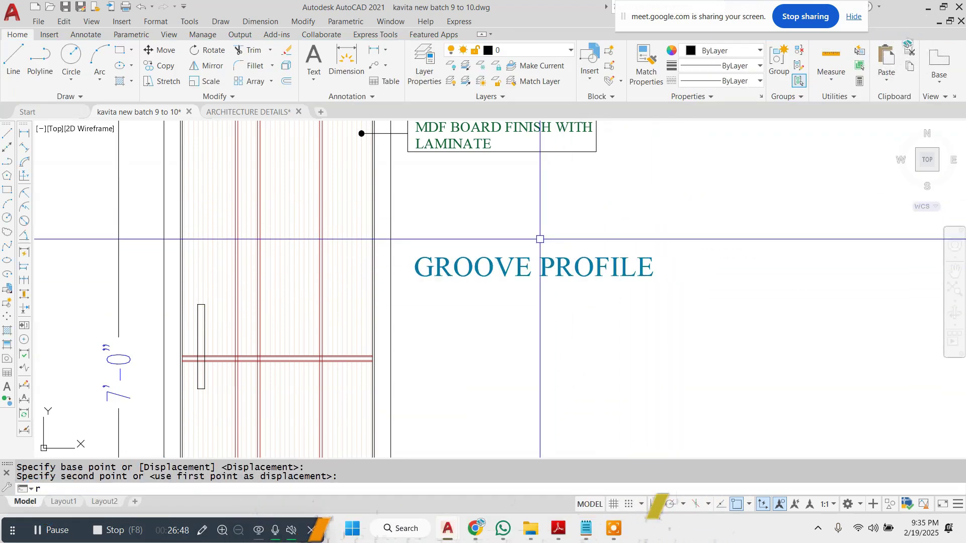
# Draw a rectangle as a border around the GROOVE PROFILE text
pyautogui.scroll(3, 417, 263)
pyautogui.write('rec')
pyautogui.press('Return')
pyautogui.click(389, 219)
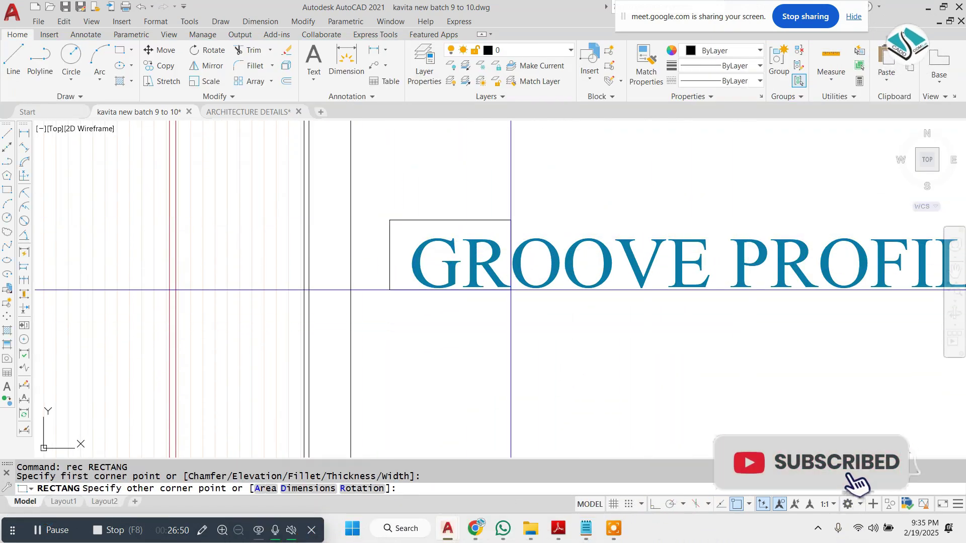
pyautogui.scroll(-3, 475, 290)
pyautogui.click(696, 297)
# Match the GROOVE PROFILE text's properties to the MDF BOARD FINISH WITH LAMINATE note
pyautogui.write('m')
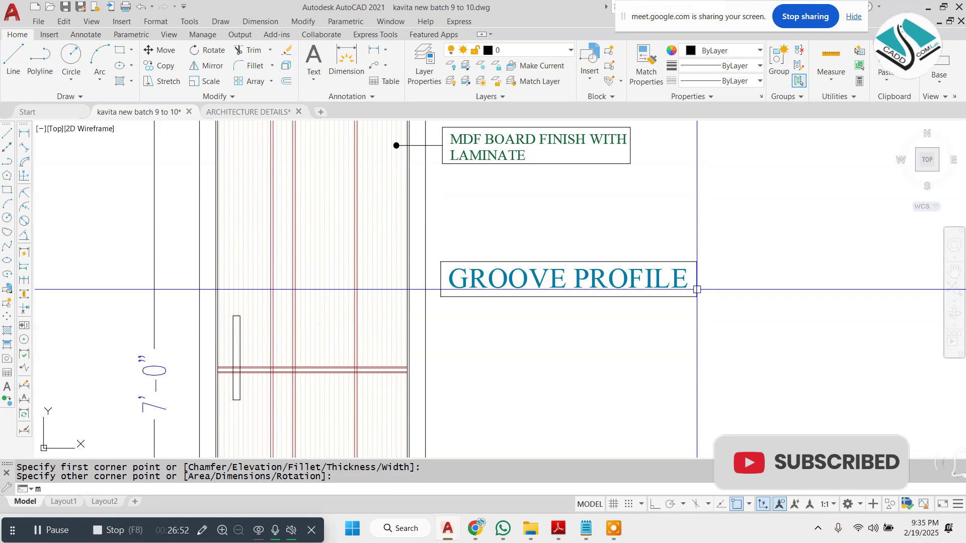
pyautogui.write('a')
pyautogui.press('Return')
pyautogui.click(511, 160)
pyautogui.click(501, 274)
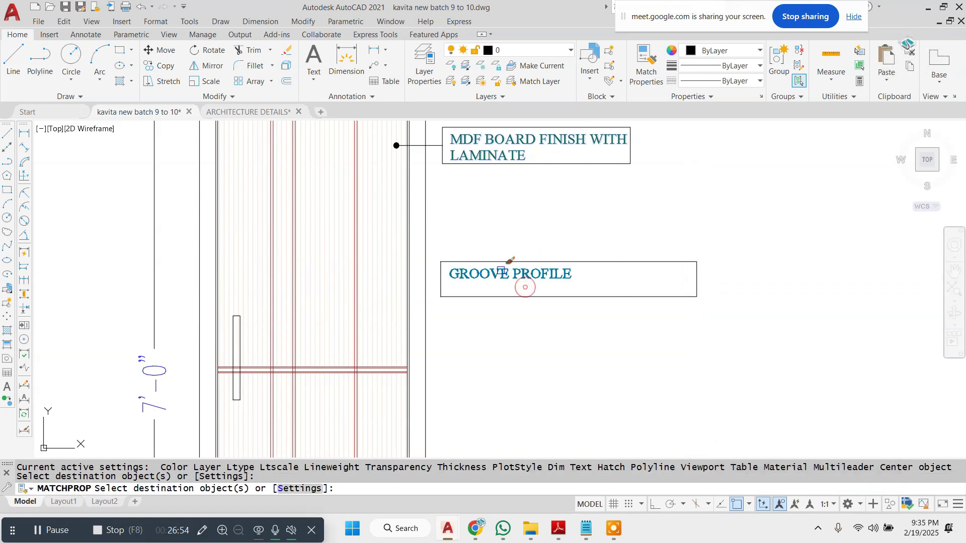
# Erase the oversized border rectangle around the GROOVE PROFILE text
pyautogui.press('Escape')
pyautogui.press('Escape')
pyautogui.click(603, 261)
pyautogui.write('e')
pyautogui.press('Return')
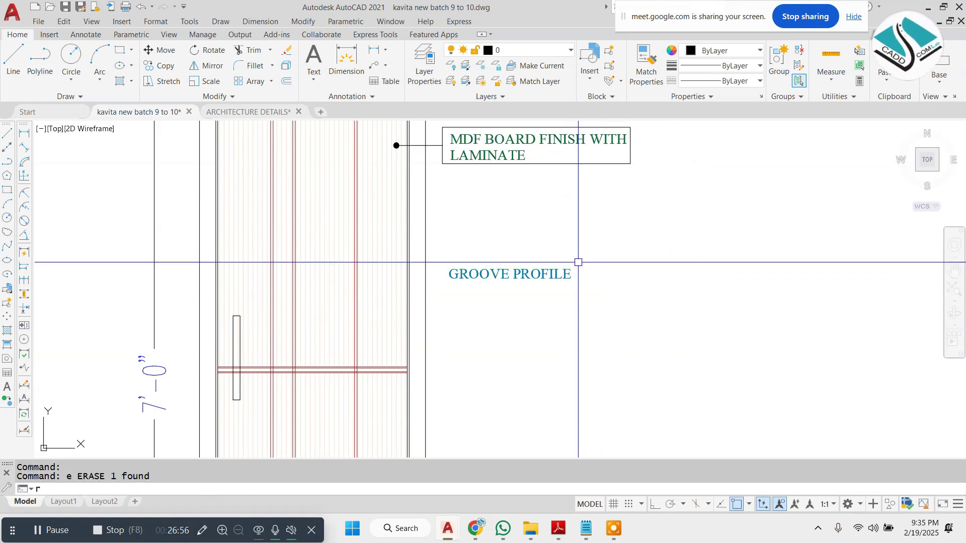
# Draw a close-fitting rectangular border around the GROOVE PROFILE text
pyautogui.write('r')
pyautogui.press('Escape')
pyautogui.write('rec')
pyautogui.press('Return')
pyautogui.scroll(5, 452, 264)
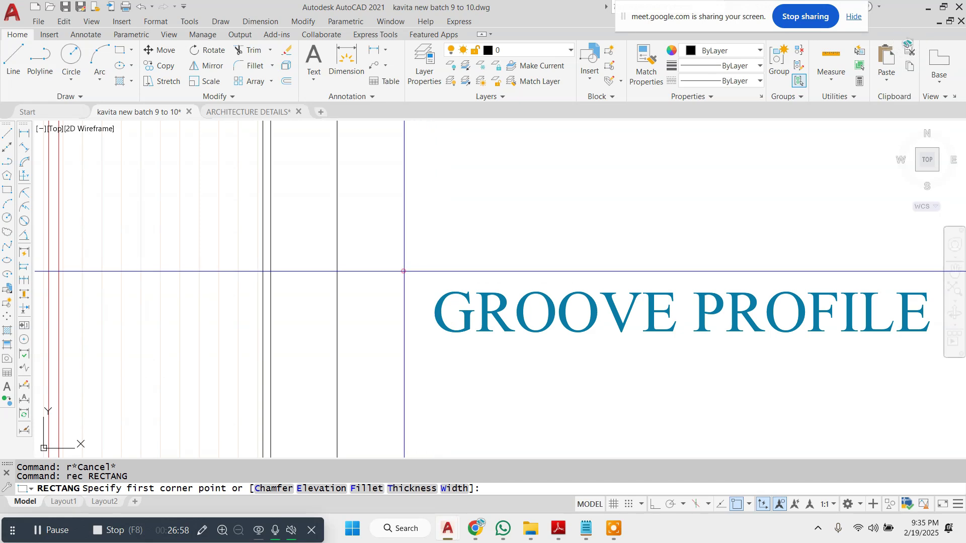
pyautogui.scroll(-2, 395, 307)
pyautogui.click(401, 285)
pyautogui.click(746, 343)
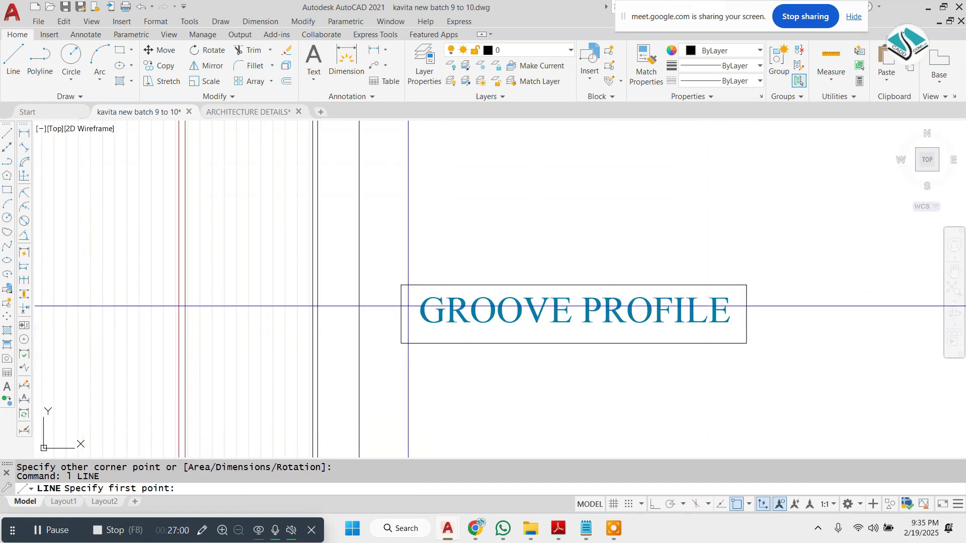
# Copy the dot-ended leader from the MDF board note to the door-side edge of the GROOVE PROFILE border
pyautogui.scroll(-2, 485, 317)
pyautogui.moveTo(403, 125); pyautogui.dragTo(433, 174, button='middle')
pyautogui.press('Escape')
pyautogui.click(471, 218)
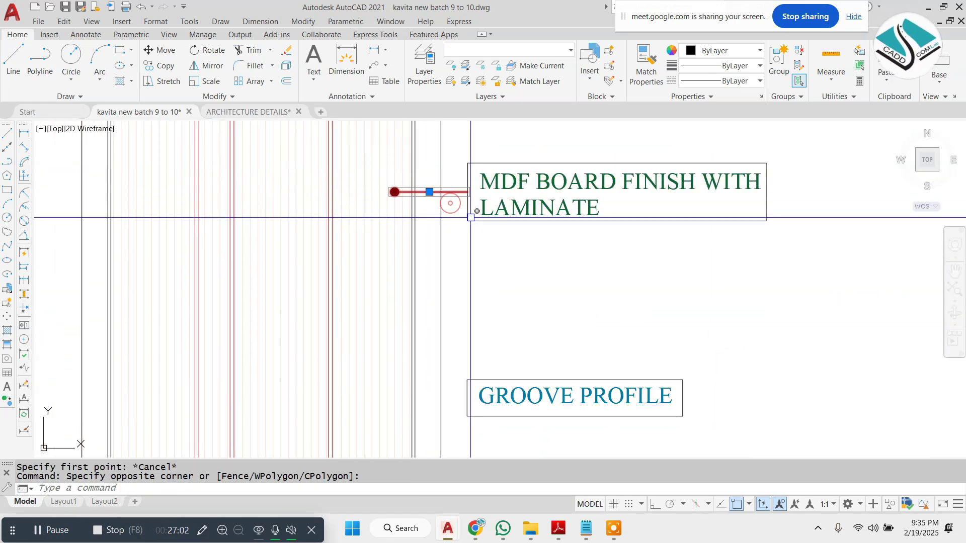
pyautogui.scroll(2, 471, 218)
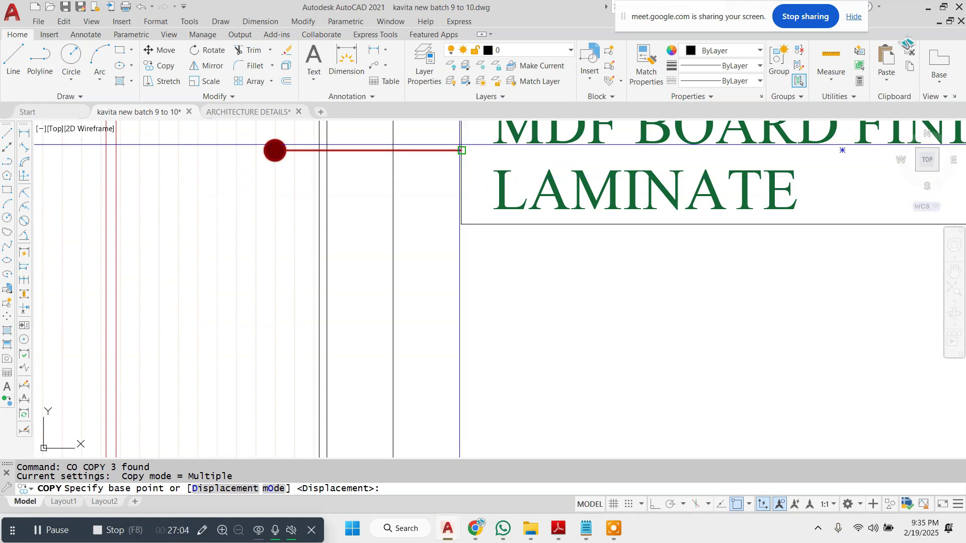
pyautogui.click(462, 150)
pyautogui.scroll(-4, 460, 151)
pyautogui.scroll(4, 488, 302)
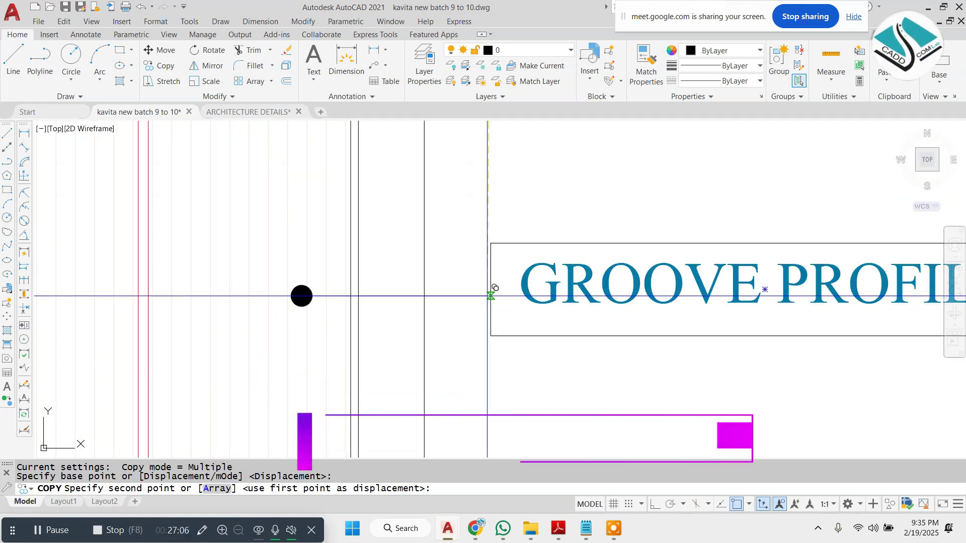
pyautogui.click(490, 296)
pyautogui.press('Escape')
pyautogui.scroll(-4, 570, 297)
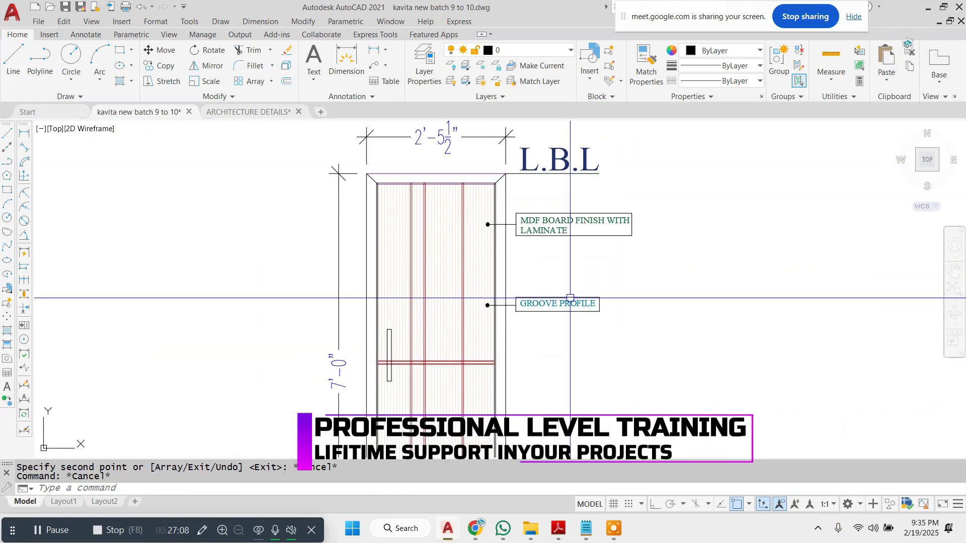
# Erase the leftover lowercase "groove profile" text beside the door elevation
pyautogui.scroll(-4, 569, 297)
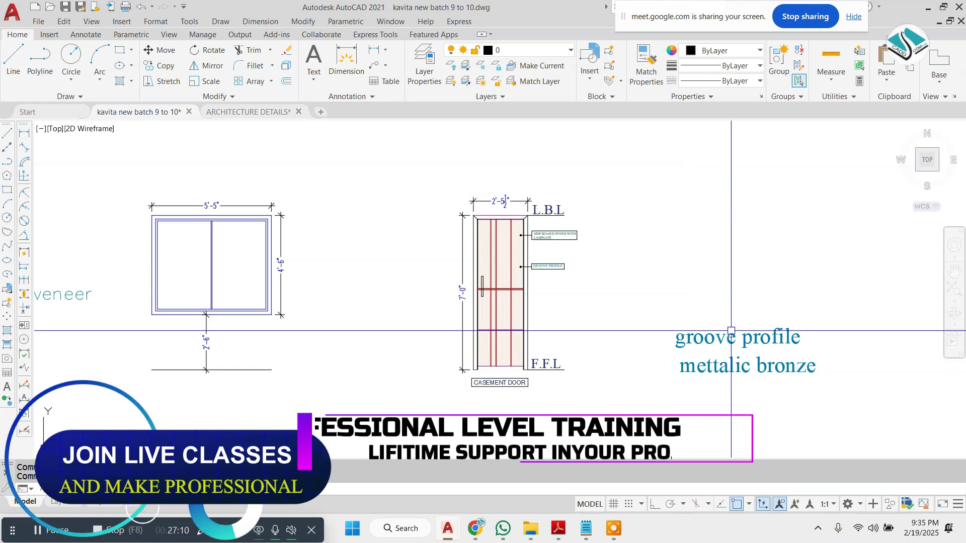
pyautogui.click(731, 331)
pyautogui.write('e')
pyautogui.press('Return')
# Try to move the "mettalic bronze" text next to the door handle, and undo the move
pyautogui.click(750, 346)
pyautogui.click(712, 403)
pyautogui.write('m')
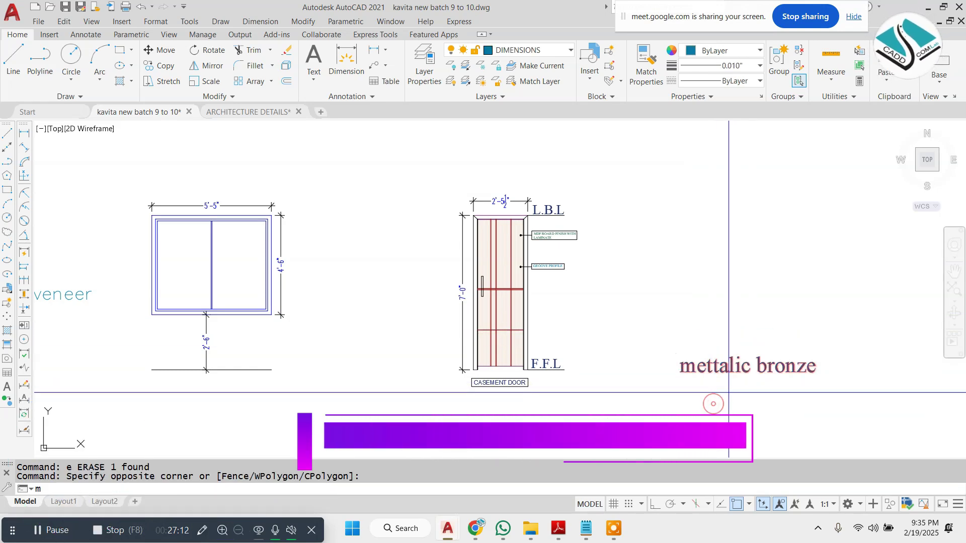
pyautogui.press('Return')
pyautogui.click(728, 377)
pyautogui.scroll(3, 403, 282)
pyautogui.click(395, 307)
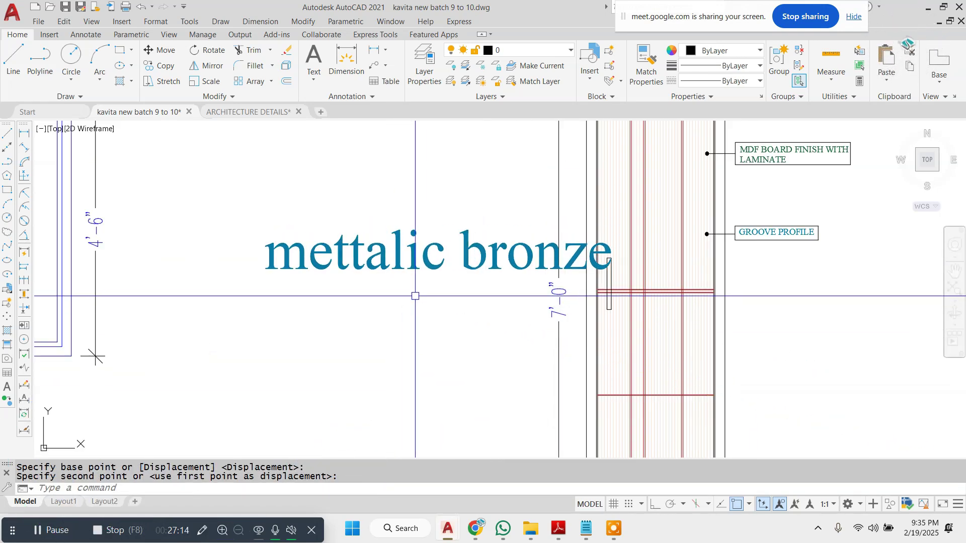
pyautogui.hotkey('ctrl', 'z')
pyautogui.press('Escape')
# Move the "mettalic bronze" text to the space between the window and door elevations, level with the door handle
pyautogui.click(738, 335)
pyautogui.click(697, 395)
pyautogui.write('m')
pyautogui.press('Return')
pyautogui.click(744, 366)
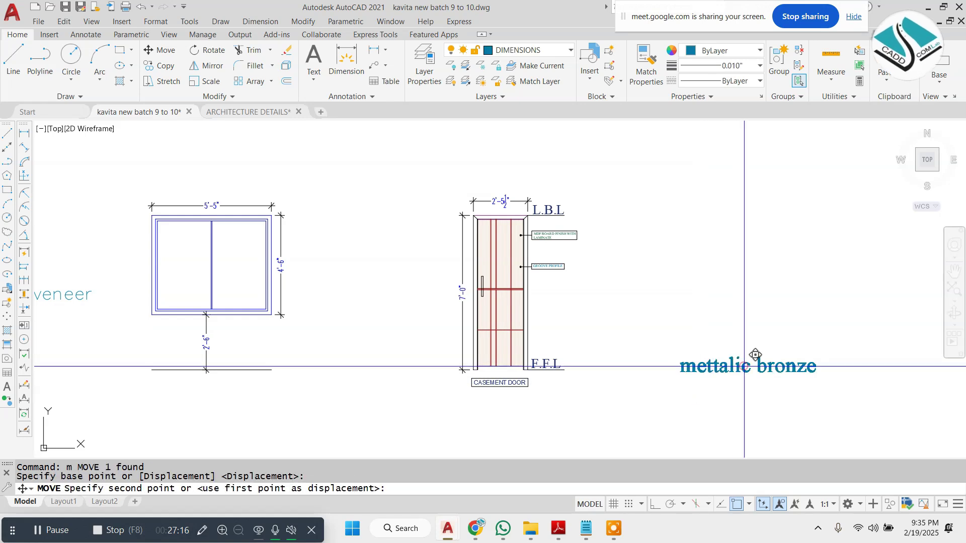
pyautogui.scroll(2, 434, 290)
pyautogui.click(408, 257)
# Explode the "mettalic bronze" text and match its properties to the GROOVE PROFILE note
pyautogui.write('x')
pyautogui.press('Return')
pyautogui.click(429, 248)
pyautogui.click(408, 258)
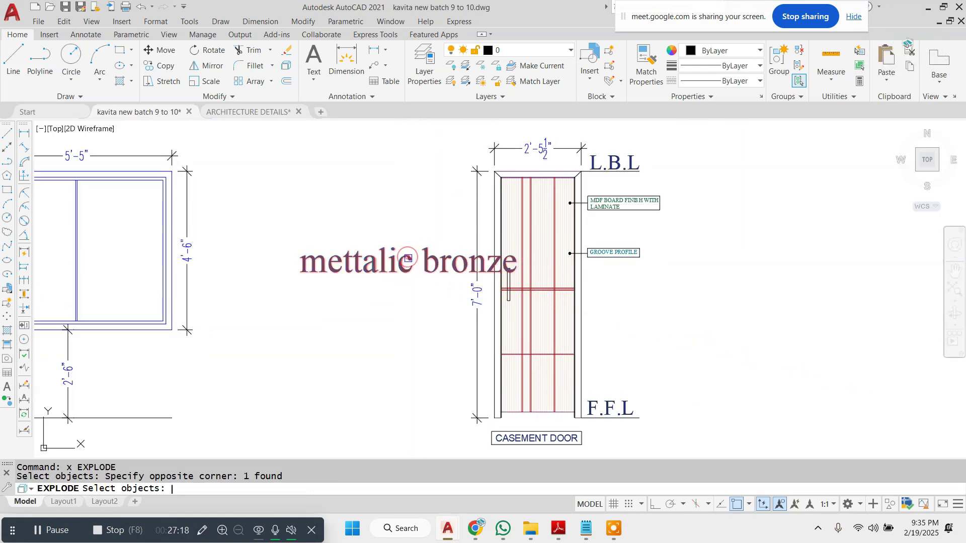
pyautogui.press('Return')
pyautogui.scroll(2, 622, 255)
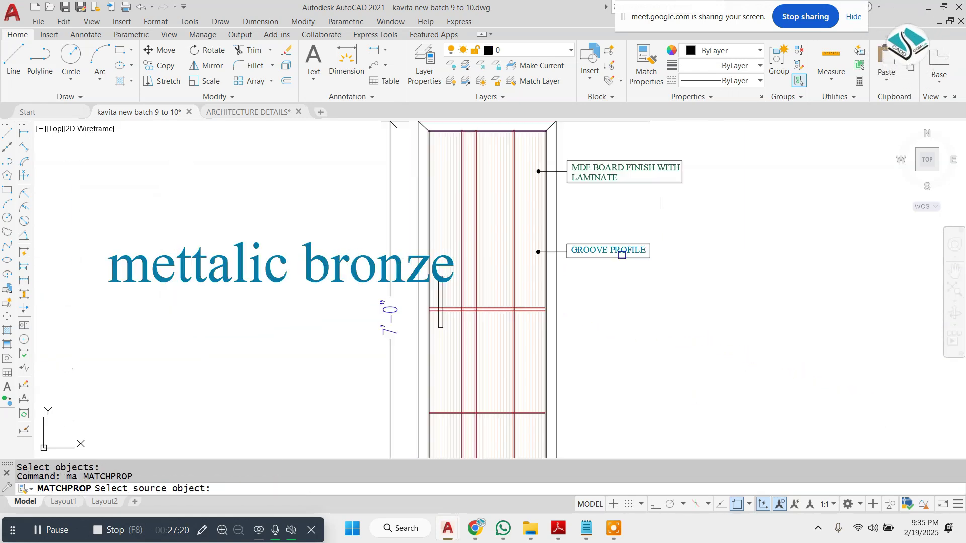
pyautogui.click(284, 270)
pyautogui.press('Escape')
# Move the reduced "mettalic bronze" text closer to the door handle, just above the 7'-0" dimension text
pyautogui.click(152, 257)
pyautogui.click(127, 295)
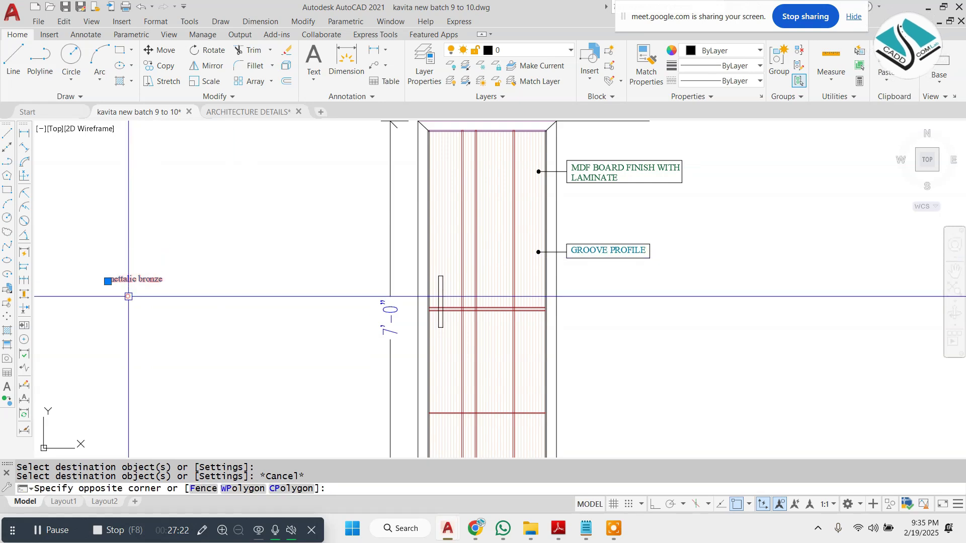
pyautogui.write('m')
pyautogui.press('Return')
pyautogui.click(108, 281)
pyautogui.scroll(4, 363, 292)
pyautogui.click(351, 235)
# Scale up the "mettalic bronze" text slightly beside the door handle
pyautogui.click(297, 267)
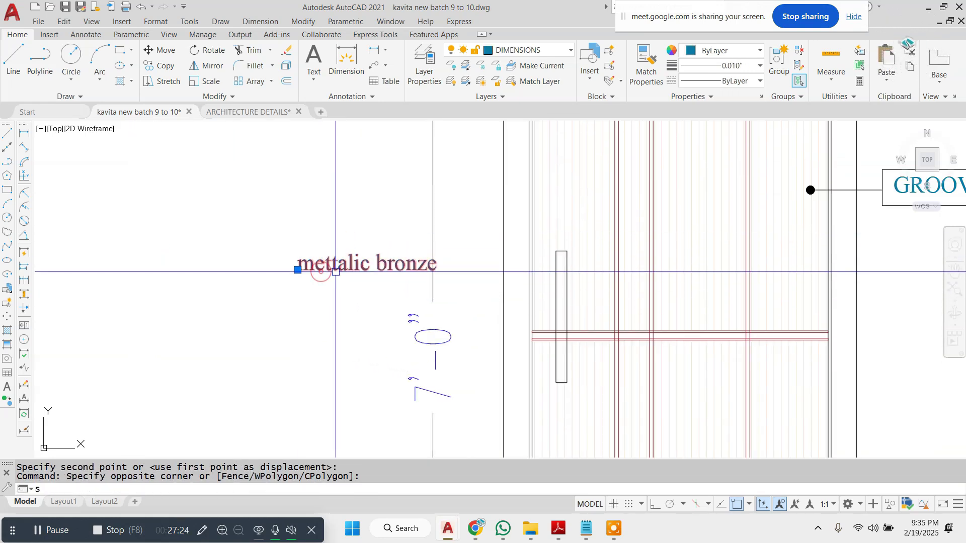
pyautogui.click(327, 261)
pyautogui.write('sc')
pyautogui.press('Return')
pyautogui.click(350, 266)
# Draw a rectangular border around the "mettalic bronze" text
pyautogui.write('re')
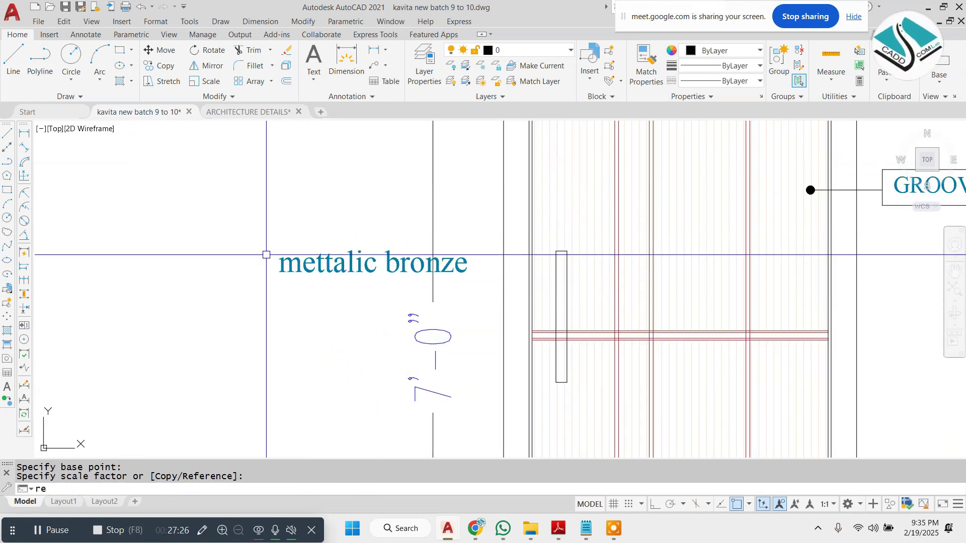
pyautogui.write('c')
pyautogui.press('Return')
pyautogui.click(262, 243)
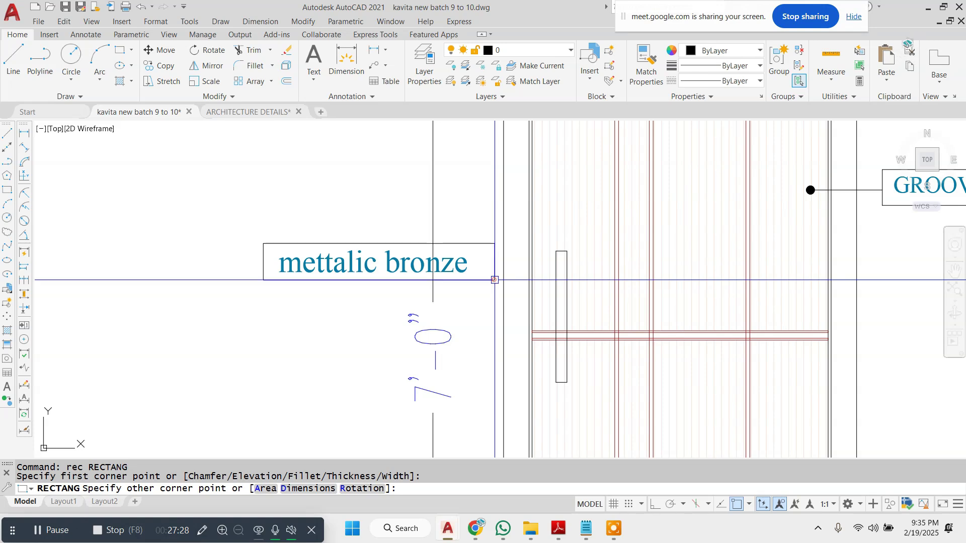
pyautogui.click(494, 280)
# Draw a leader line from the "mettalic bronze" border to the door handle
pyautogui.write('l')
pyautogui.press('Return')
pyautogui.scroll(2, 495, 263)
pyautogui.scroll(2, 583, 265)
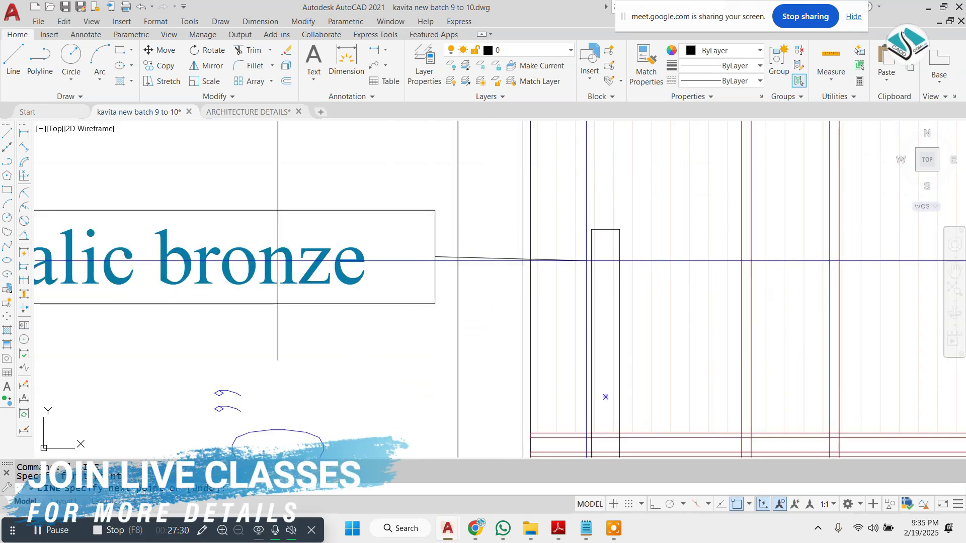
pyautogui.press('Escape')
pyautogui.scroll(-5, 592, 257)
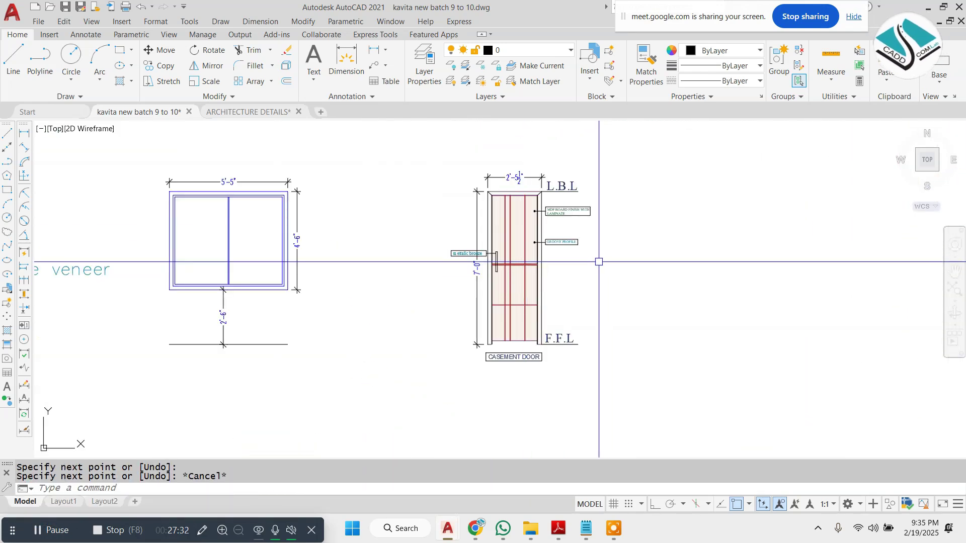
pyautogui.press('Escape')
# Erase the old leader line beside the "velentino milky white veneer in poly finish" text
pyautogui.scroll(-2, 577, 266)
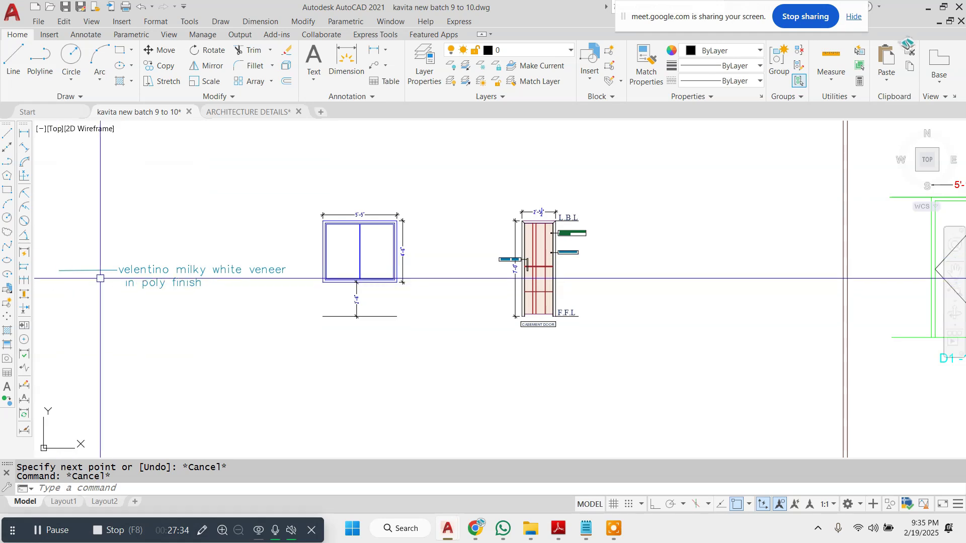
pyautogui.press('Return')
pyautogui.click(64, 345)
pyautogui.press('Return')
pyautogui.click(76, 269)
pyautogui.write('e')
pyautogui.press('Return')
# Move the "velentino milky white veneer in poly finish" text beside the door elevation, below the GROOVE PROFILE note
pyautogui.click(200, 242)
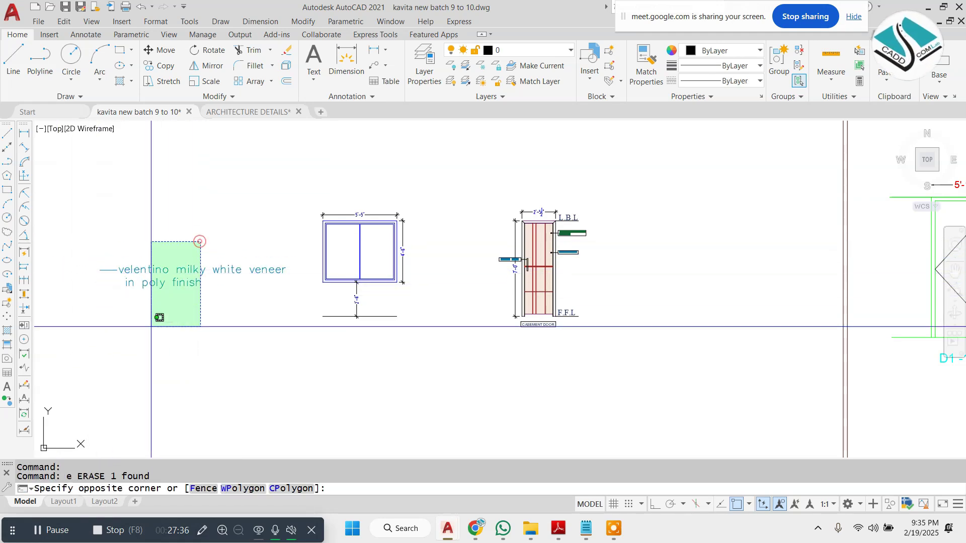
pyautogui.write('m')
pyautogui.press('Return')
pyautogui.click(110, 274)
pyautogui.scroll(2, 563, 299)
pyautogui.click(593, 266)
# Scale down the "velentino milky white veneer in poly finish" text to suit the door's other notes
pyautogui.click(708, 263)
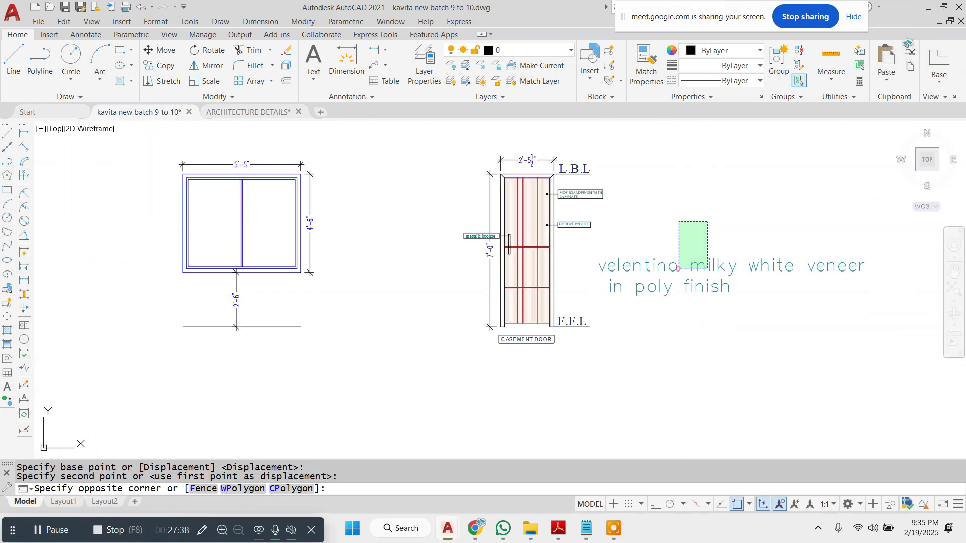
pyautogui.click(678, 222)
pyautogui.write('sc')
pyautogui.press('Return')
pyautogui.scroll(4, 579, 259)
pyautogui.click(565, 271)
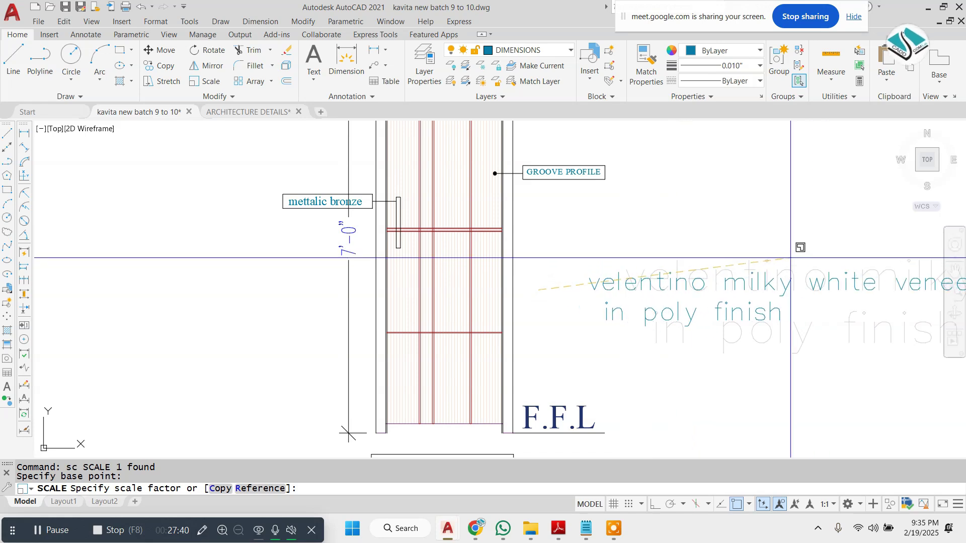
pyautogui.press('Escape')
pyautogui.press('Escape')
# Enlarge the "velentino milky white veneer in poly finish" text slightly with Scale
pyautogui.click(627, 282)
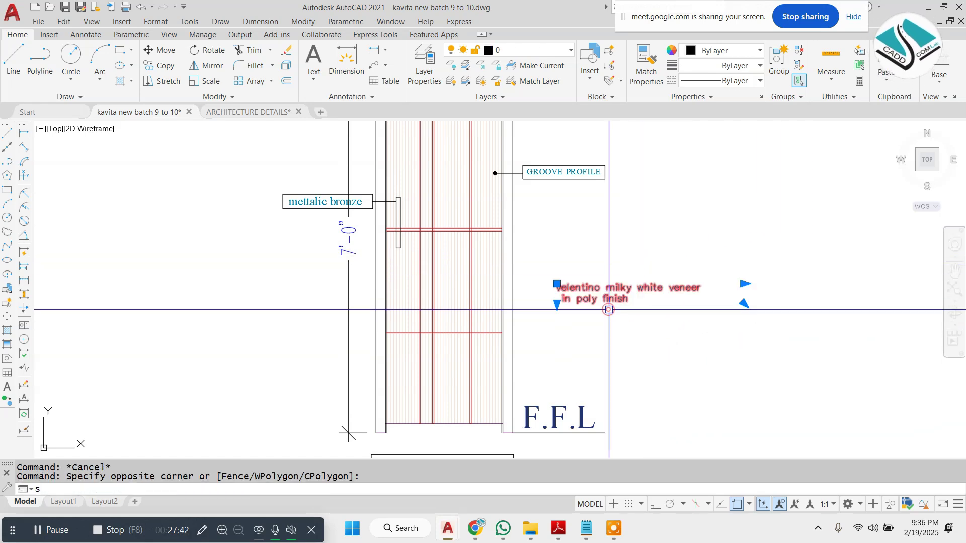
pyautogui.click(608, 306)
pyautogui.write('sc')
pyautogui.press('Return')
pyautogui.click(662, 270)
pyautogui.click(745, 196)
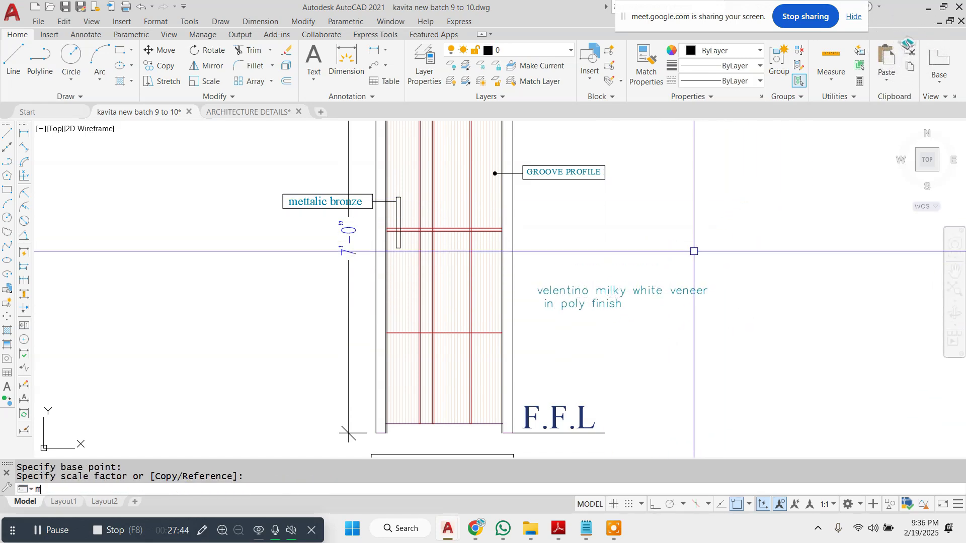
# Match the "velentino milky white veneer in poly finish" text's properties to the GROOVE PROFILE note
pyautogui.write('ma')
pyautogui.press('Return')
pyautogui.scroll(-3, 578, 227)
pyautogui.scroll(4, 579, 151)
pyautogui.click(578, 146)
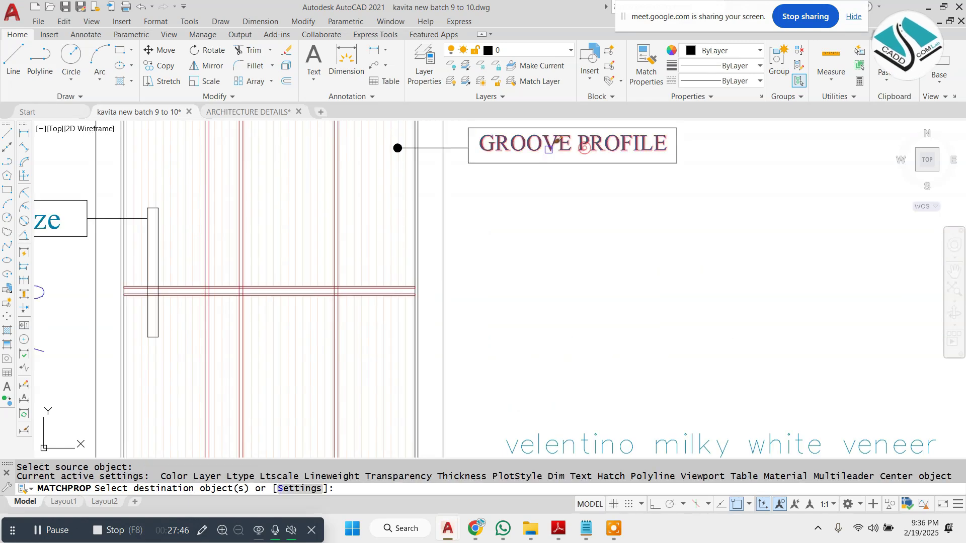
pyautogui.scroll(-3, 581, 230)
pyautogui.click(579, 231)
pyautogui.scroll(3, 576, 229)
pyautogui.press('Escape')
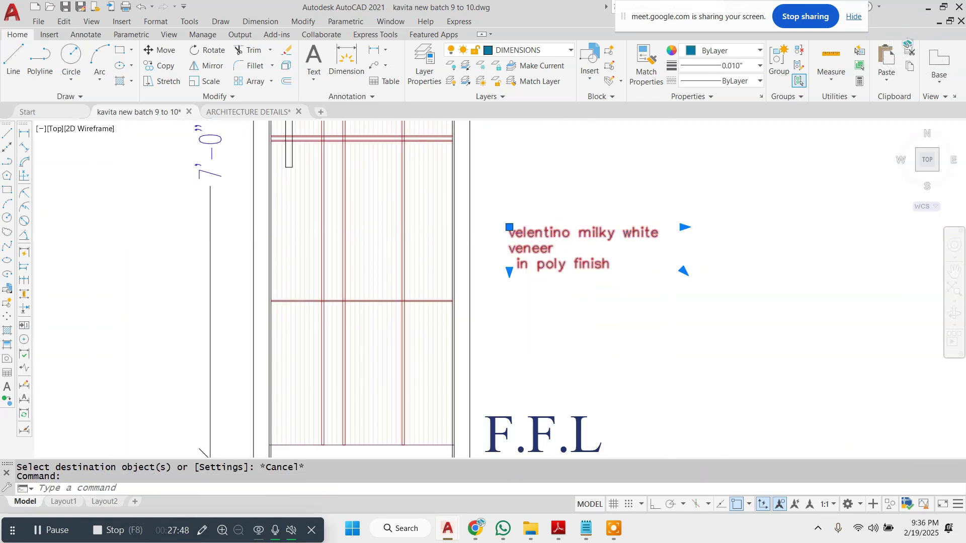
# Widen the veneer note's text box so that "velentino milky white veneer" fits on one line
pyautogui.scroll(3, 689, 224)
pyautogui.click(705, 213)
pyautogui.scroll(-4, 553, 251)
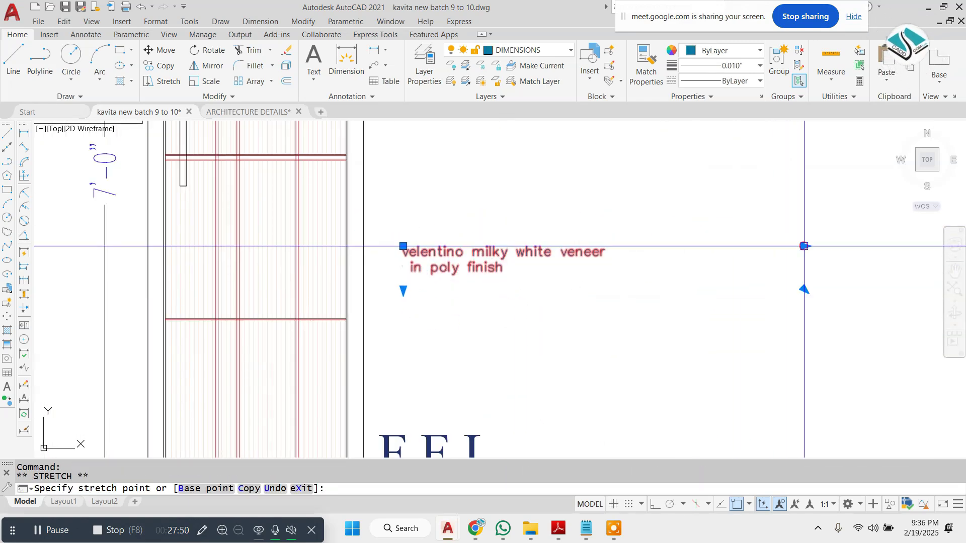
pyautogui.press('Escape')
# Draw a rectangular border around the "velentino milky white veneer in poly finish" text
pyautogui.write('re')
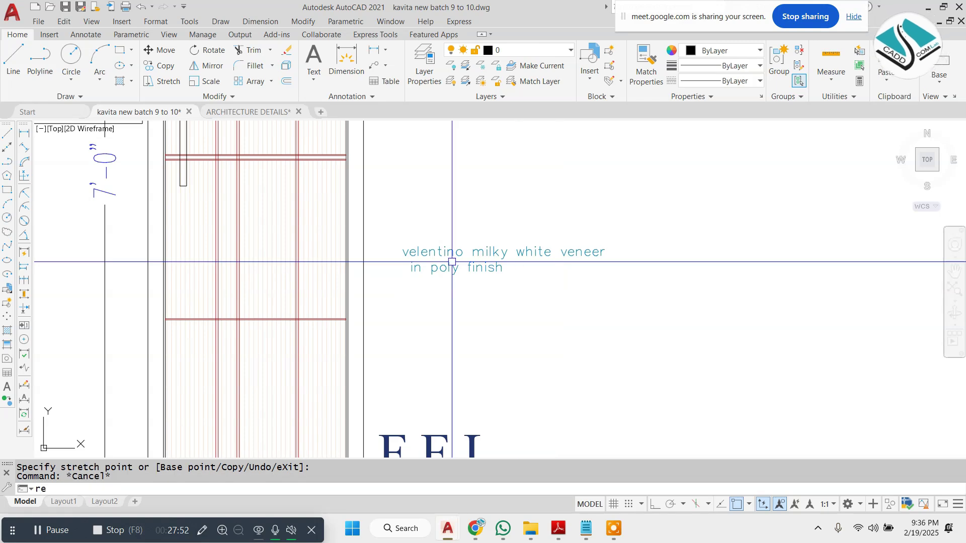
pyautogui.write('c')
pyautogui.press('Return')
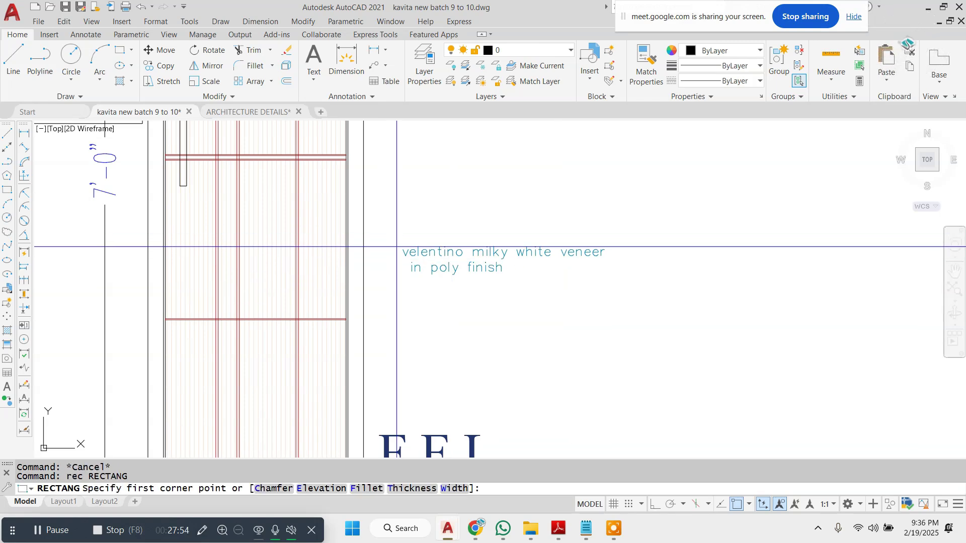
pyautogui.scroll(3, 397, 241)
pyautogui.click(382, 231)
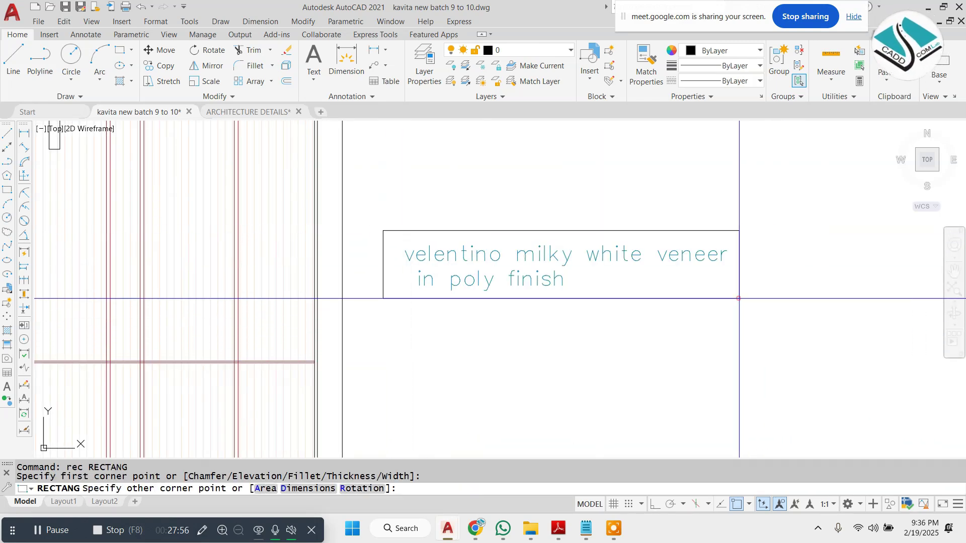
pyautogui.click(740, 296)
pyautogui.scroll(-2, 694, 307)
pyautogui.press('Escape')
# Draw a horizontal leader line from the veneer note's border to the nearest vertical groove on the door
pyautogui.scroll(2, 503, 272)
pyautogui.write('l')
pyautogui.press('Return')
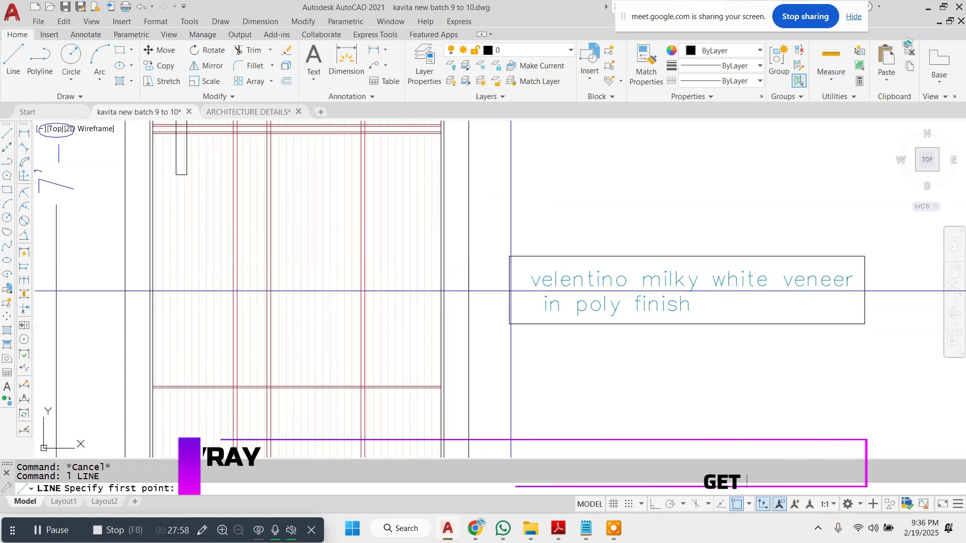
pyautogui.click(509, 290)
pyautogui.scroll(-2, 372, 292)
pyautogui.click(367, 290)
pyautogui.press('Return')
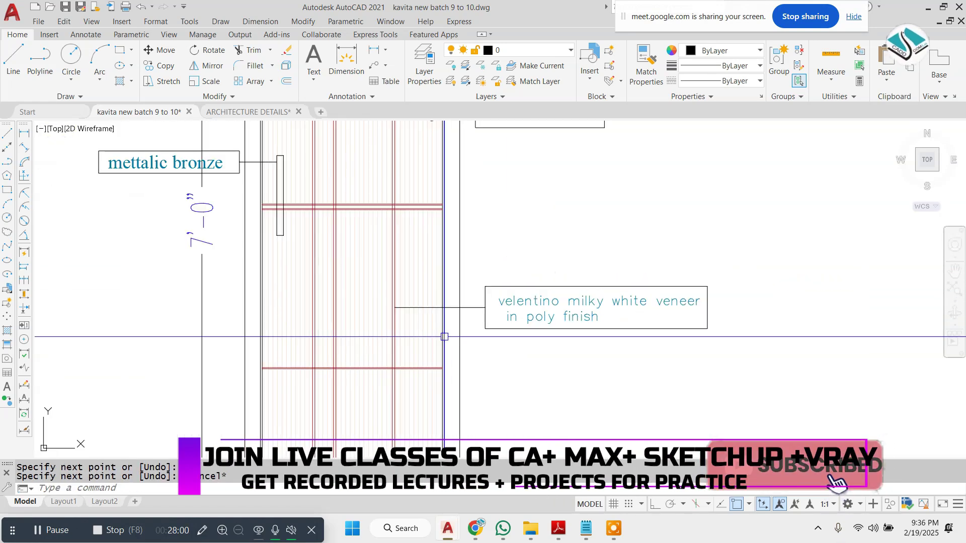
# Reapply the GROOVE PROFILE text's properties to the bordered veneer note
pyautogui.write('ma')
pyautogui.press('Return')
pyautogui.scroll(-2, 551, 240)
pyautogui.scroll(2, 553, 262)
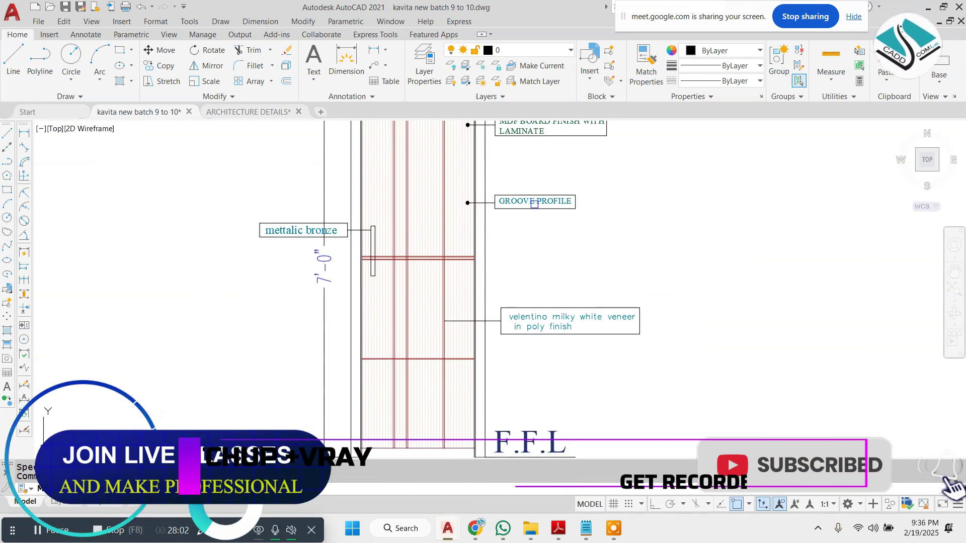
pyautogui.click(534, 202)
pyautogui.click(547, 321)
pyautogui.press('Escape')
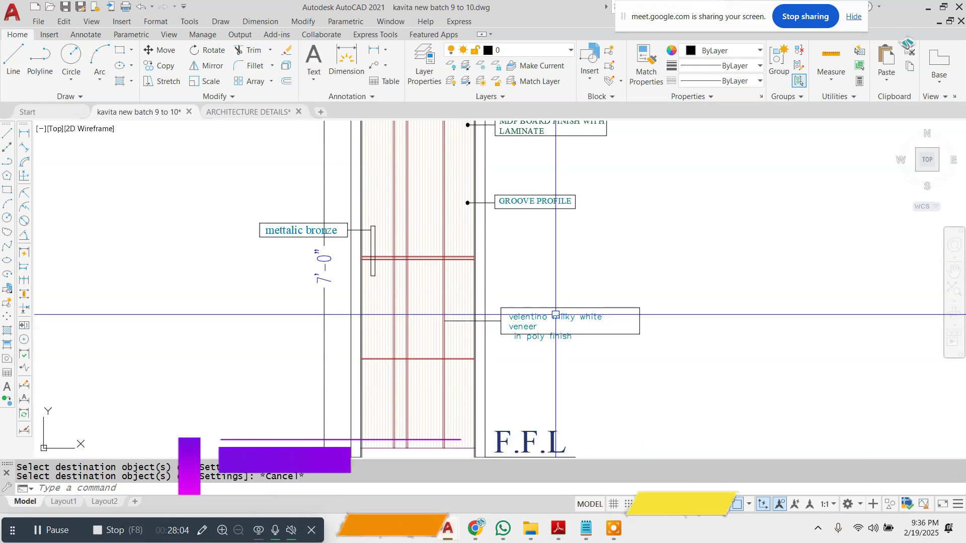
# Widen the veneer note's text box to fit "velentino milky white veneer" on one line and open the bordered note's colour choices
pyautogui.click(617, 315)
pyautogui.click(618, 313)
pyautogui.click(651, 310)
pyautogui.press('Escape')
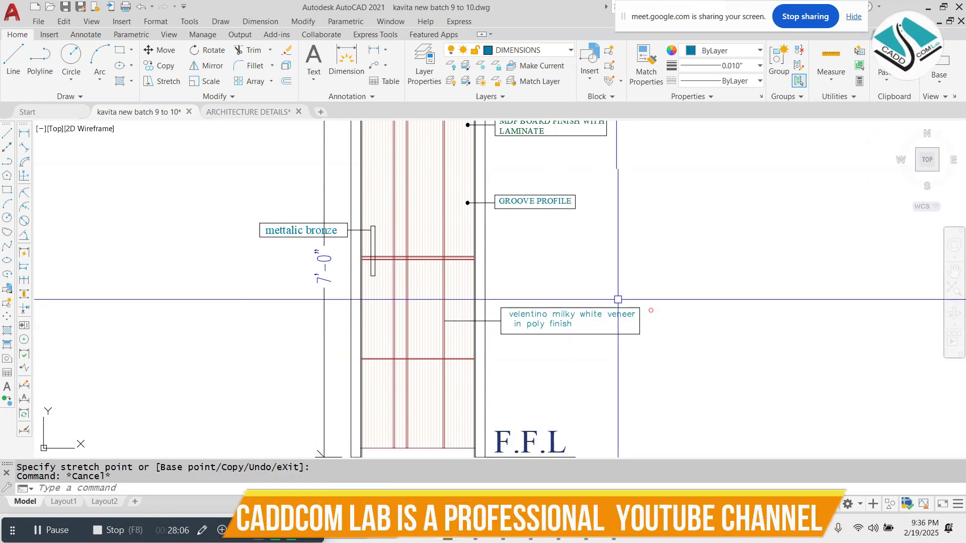
pyautogui.click(619, 299)
pyautogui.click(591, 341)
pyautogui.click(726, 52)
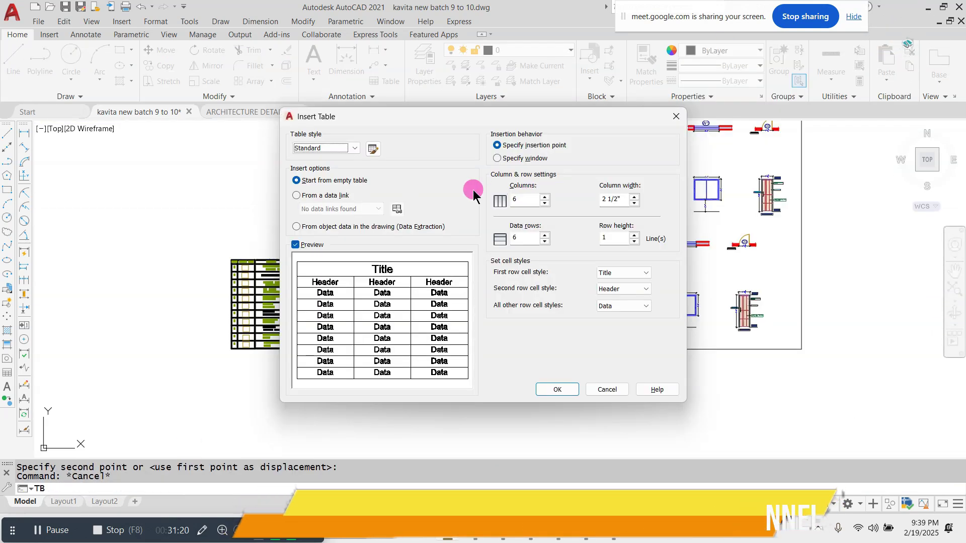
# Cancel the table insertion and erase the existing door and window drawings from the upper sheet, keeping its title block
pyautogui.press('Escape')
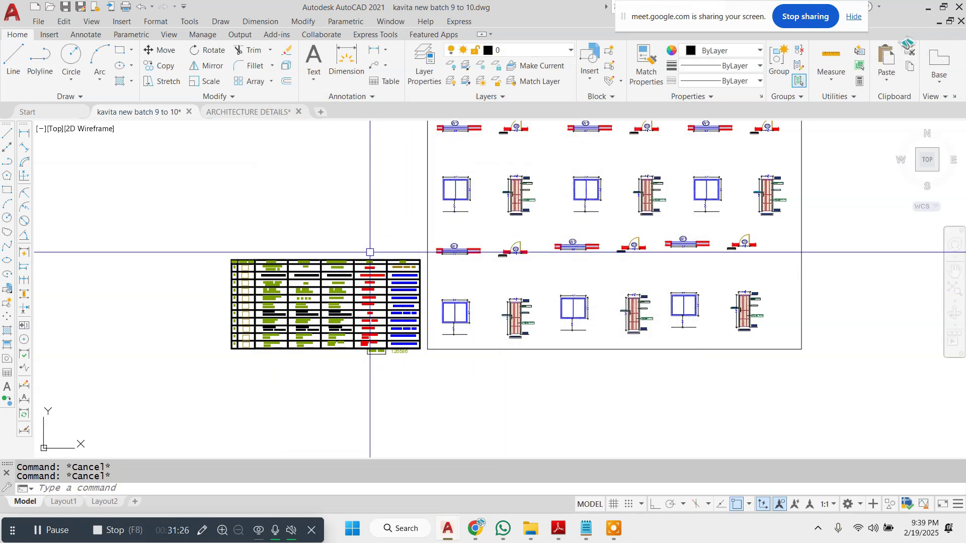
pyautogui.scroll(-5, 422, 287)
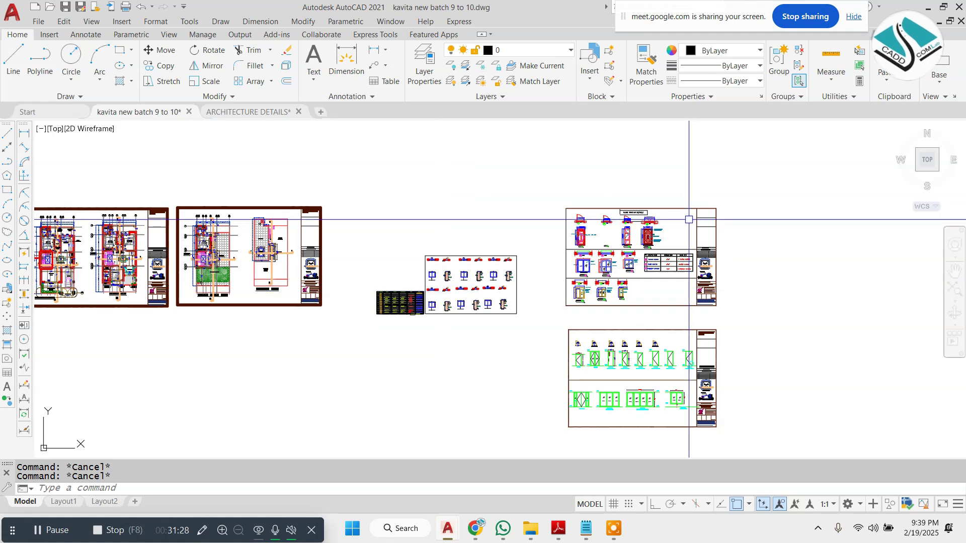
pyautogui.click(741, 204)
pyautogui.press('Escape')
pyautogui.click(540, 198)
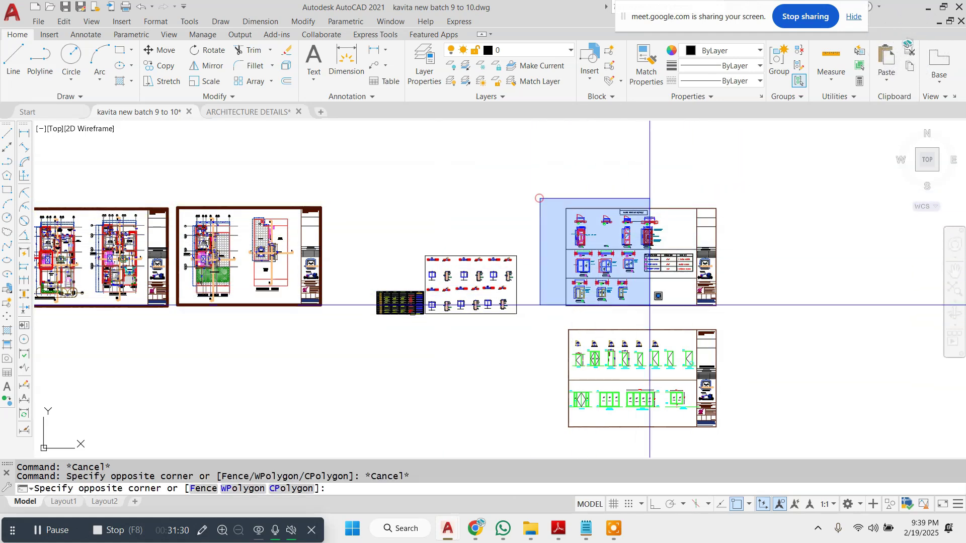
pyautogui.click(696, 316)
pyautogui.write('e')
pyautogui.press('Return')
# Redraw the upper sheet's missing left border as a vertical line between its upper and lower left corners
pyautogui.write('l')
pyautogui.press('Return')
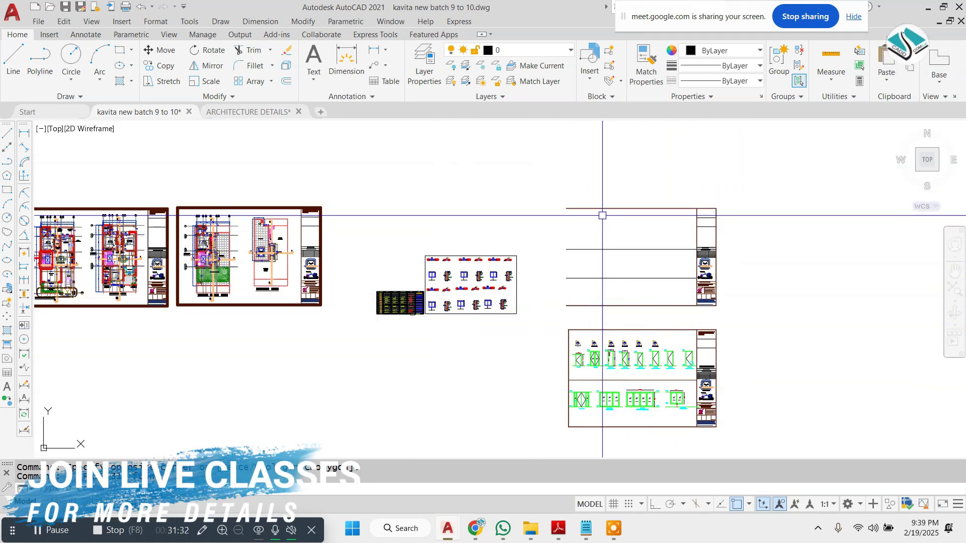
pyautogui.click(566, 208)
pyautogui.click(565, 305)
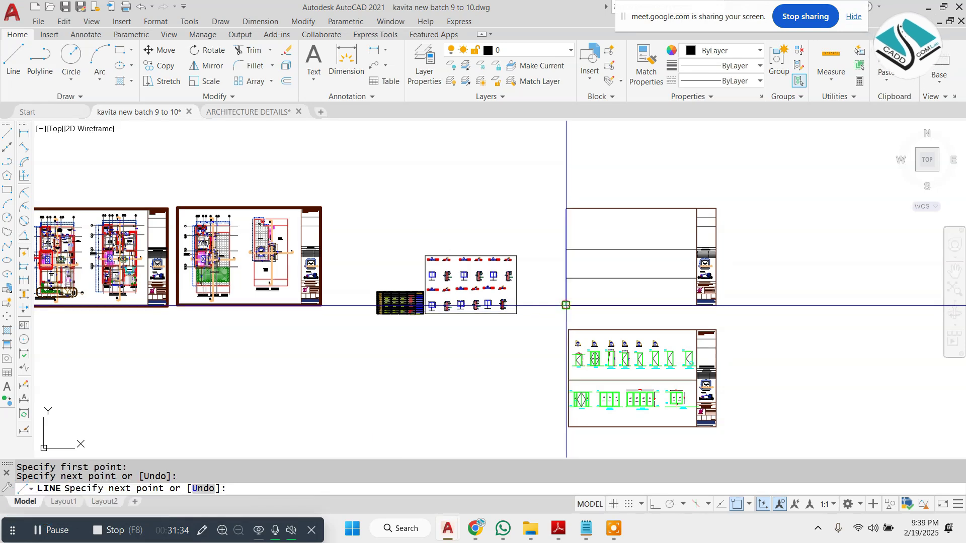
pyautogui.press('Escape')
# Erase the two horizontal divider lines inside the emptied upper sheet
pyautogui.scroll(2, 589, 251)
pyautogui.click(654, 217)
pyautogui.click(604, 302)
pyautogui.write('e')
pyautogui.press('Return')
pyautogui.click(492, 231)
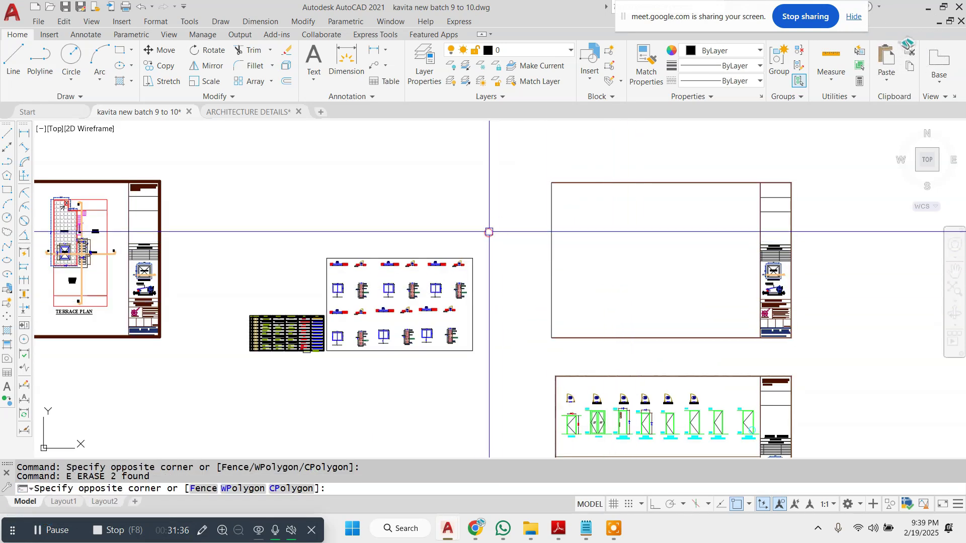
pyautogui.press('Escape')
pyautogui.press('Escape')
# Move the framed door and window details together with the schedule table up to the left side of the emptied sheet
pyautogui.click(227, 220)
pyautogui.click(491, 383)
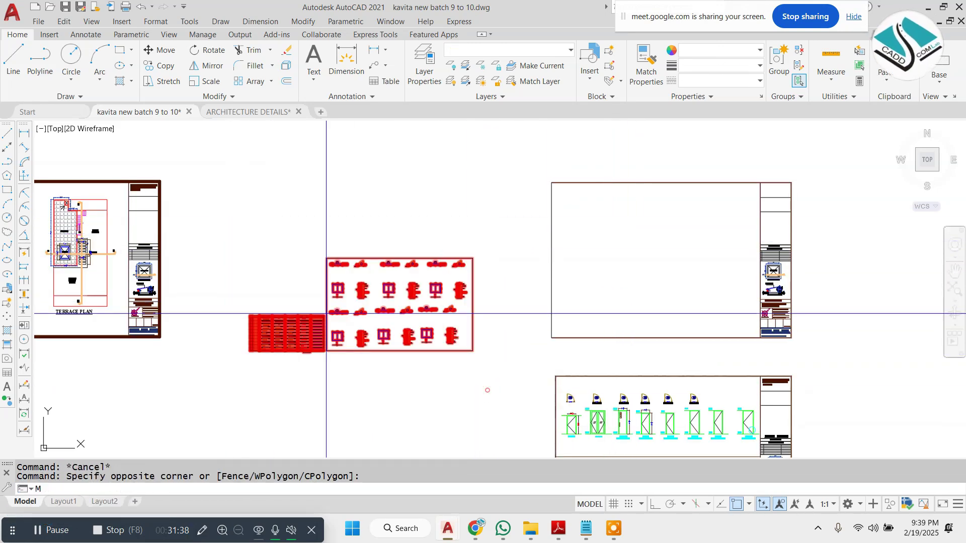
pyautogui.write('m')
pyautogui.press('Return')
pyautogui.click(325, 312)
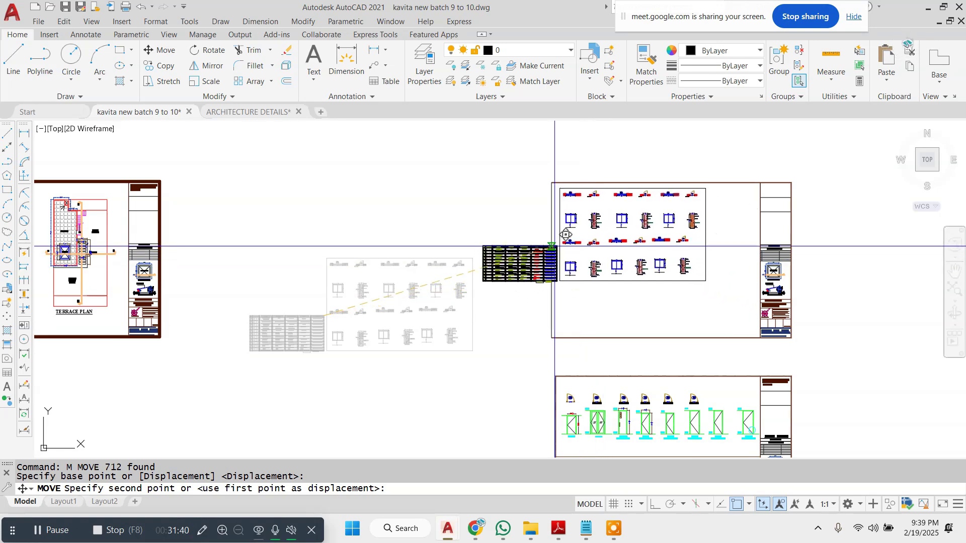
pyautogui.click(384, 241)
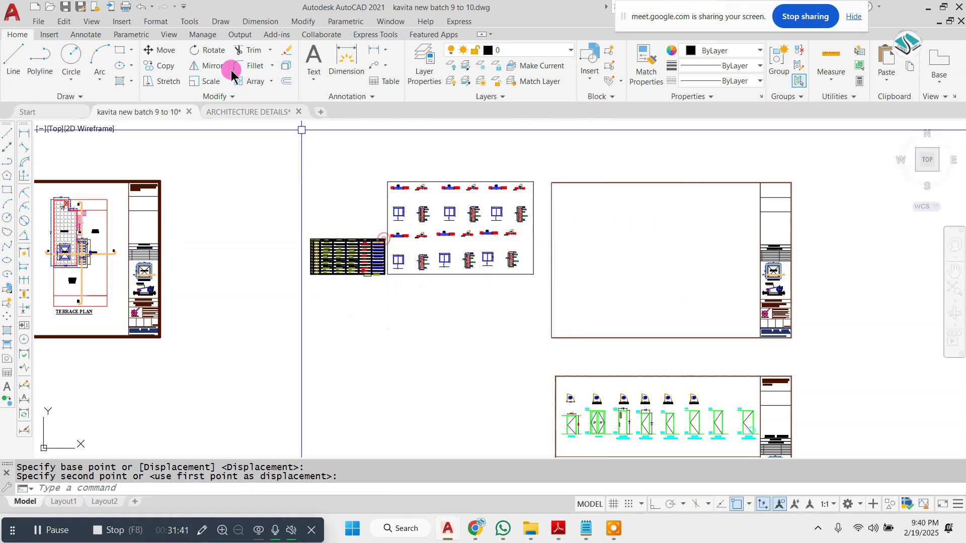
pyautogui.click(129, 23)
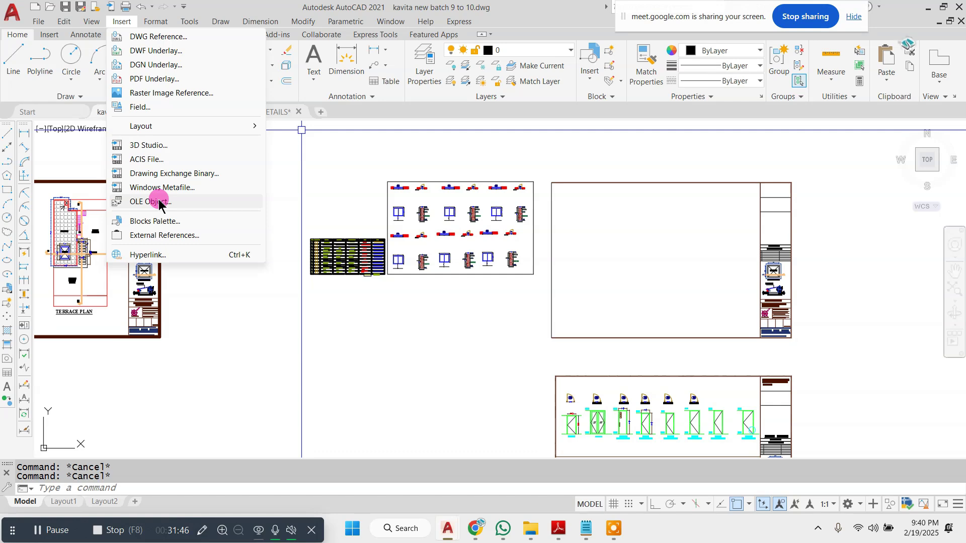
pyautogui.click(398, 243)
# Move the framed door and window details into the upper-left corner of the empty sheet
pyautogui.scroll(4, 529, 191)
pyautogui.click(557, 157)
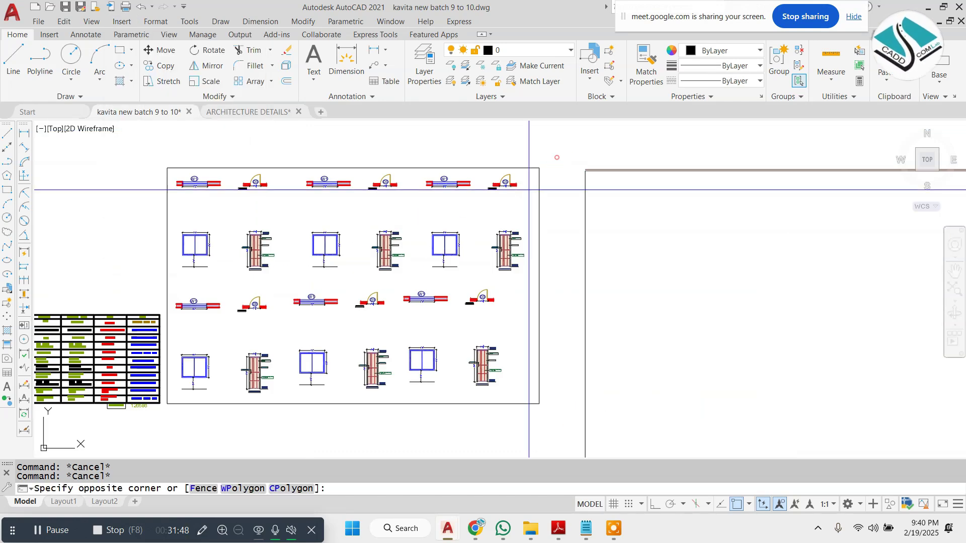
pyautogui.click(161, 425)
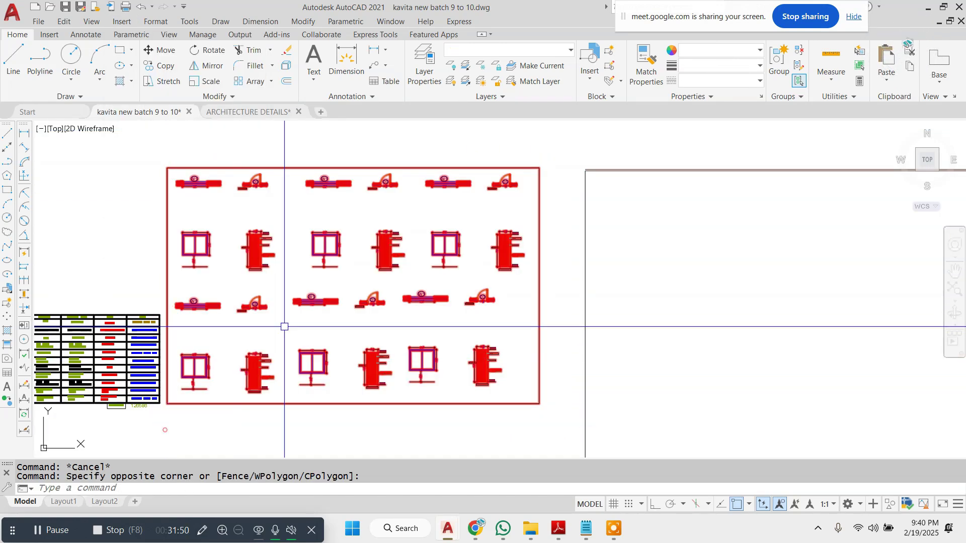
pyautogui.scroll(-2, 280, 340)
pyautogui.write('m')
pyautogui.press('Return')
pyautogui.click(322, 275)
pyautogui.click(589, 280)
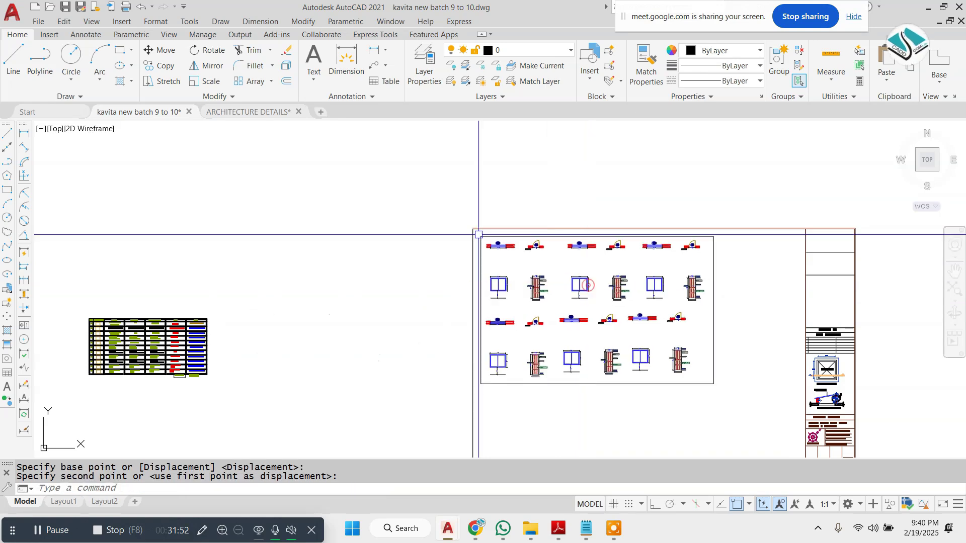
# Move the schedule table into the sheet, directly below the framed door and window details
pyautogui.scroll(-2, 367, 253)
pyautogui.click(324, 235)
pyautogui.click(140, 359)
pyautogui.write('m')
pyautogui.press('Return')
pyautogui.click(237, 311)
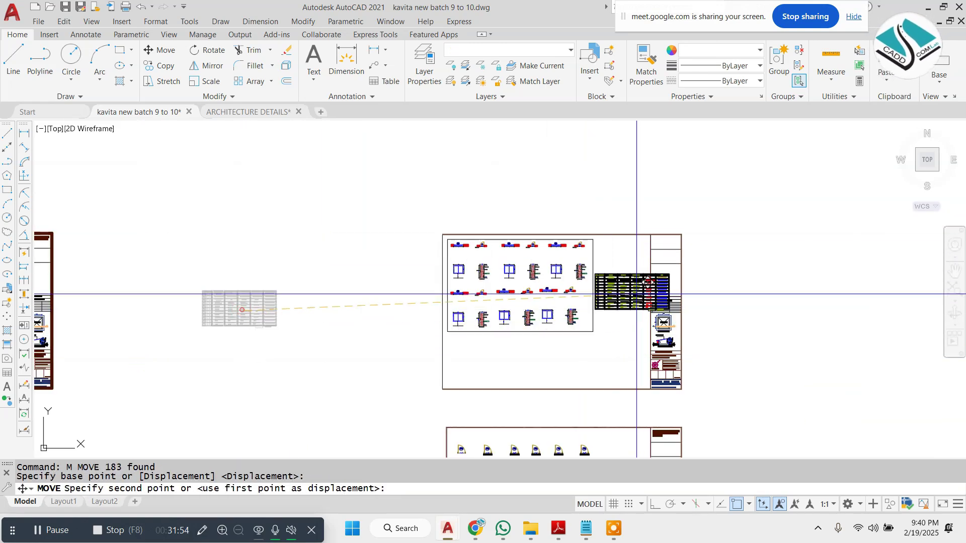
pyautogui.scroll(4, 477, 376)
pyautogui.scroll(-3, 524, 320)
pyautogui.press('Escape')
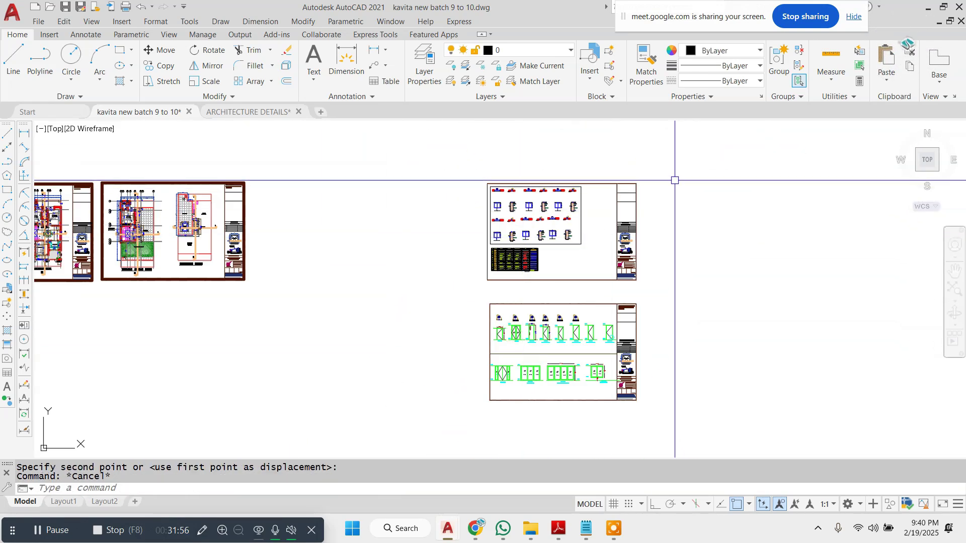
pyautogui.click(672, 296)
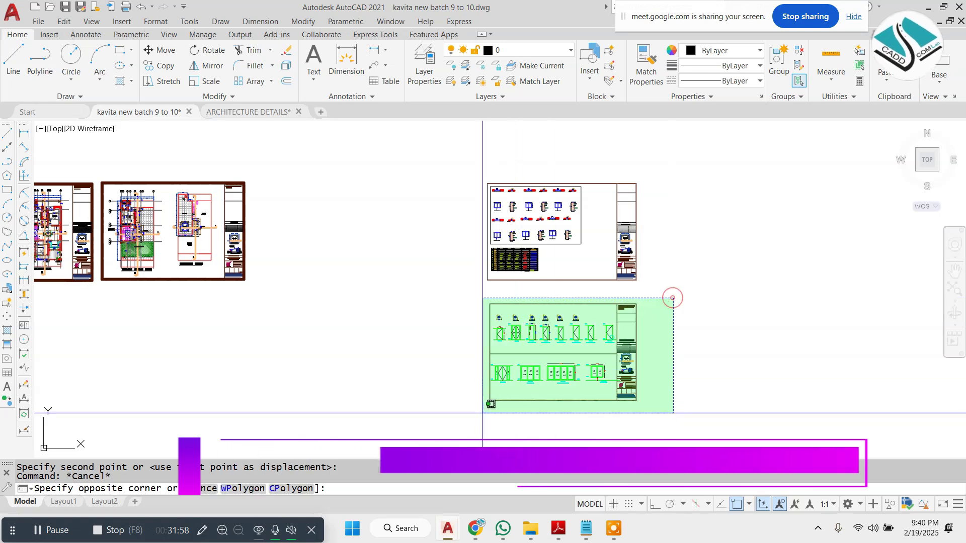
pyautogui.press('e')
pyautogui.press('Escape')
pyautogui.press('Escape')
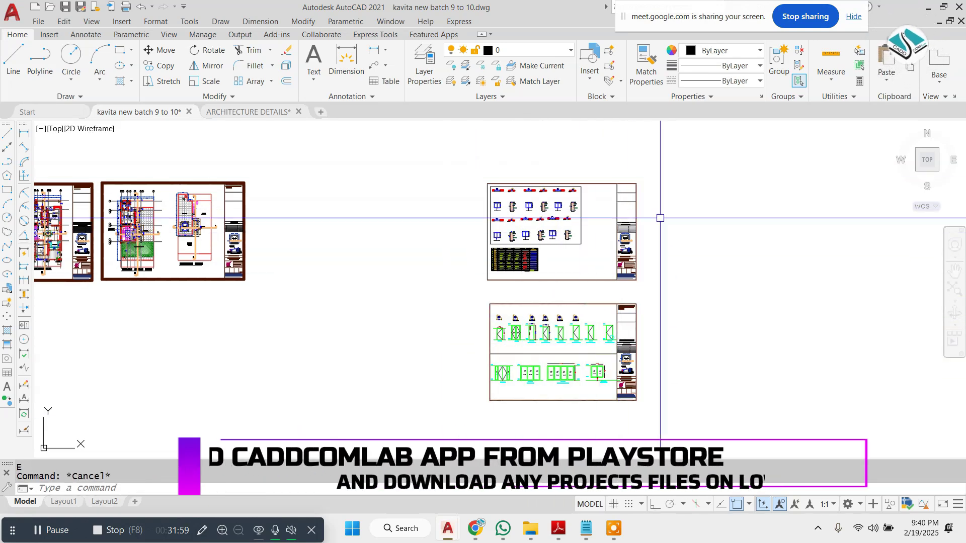
# Erase the entire lower sheet with the green door and window drawings
pyautogui.click(648, 301)
pyautogui.click(492, 403)
pyautogui.write('e')
pyautogui.press('Return')
# Move the assembled door and window sheet to just below the first floor plan sheet
pyautogui.click(655, 183)
pyautogui.click(453, 327)
pyautogui.write('m')
pyautogui.press('Return')
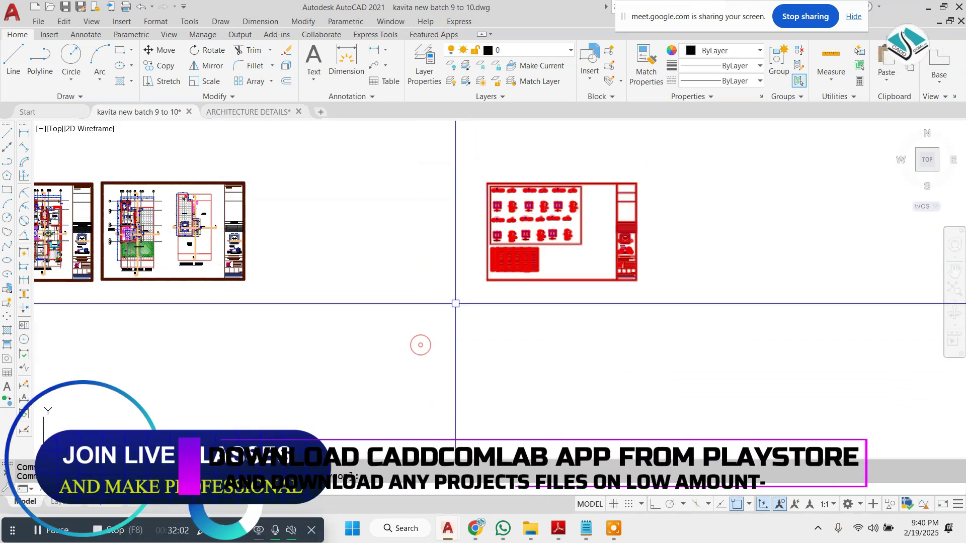
pyautogui.click(545, 236)
pyautogui.scroll(-2, 601, 281)
pyautogui.scroll(2, 255, 324)
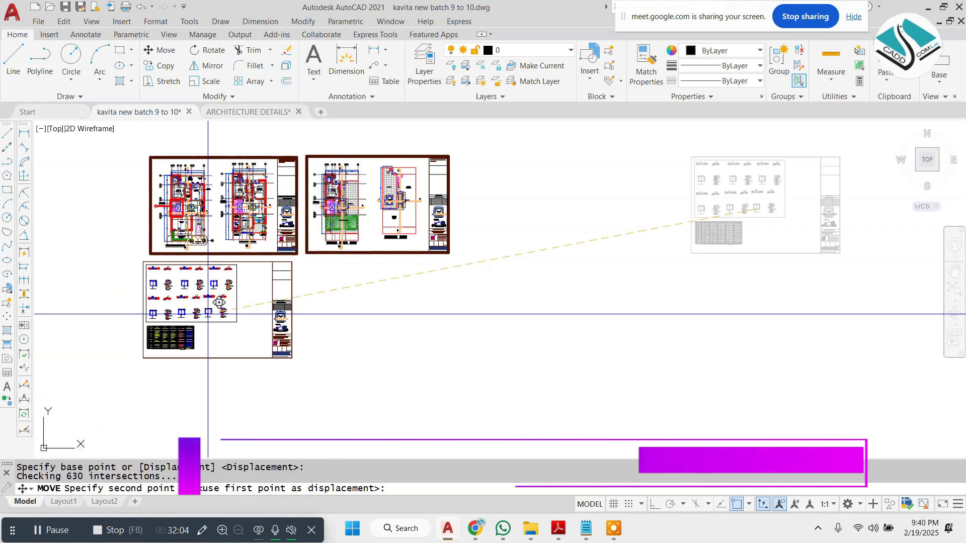
pyautogui.press('Escape')
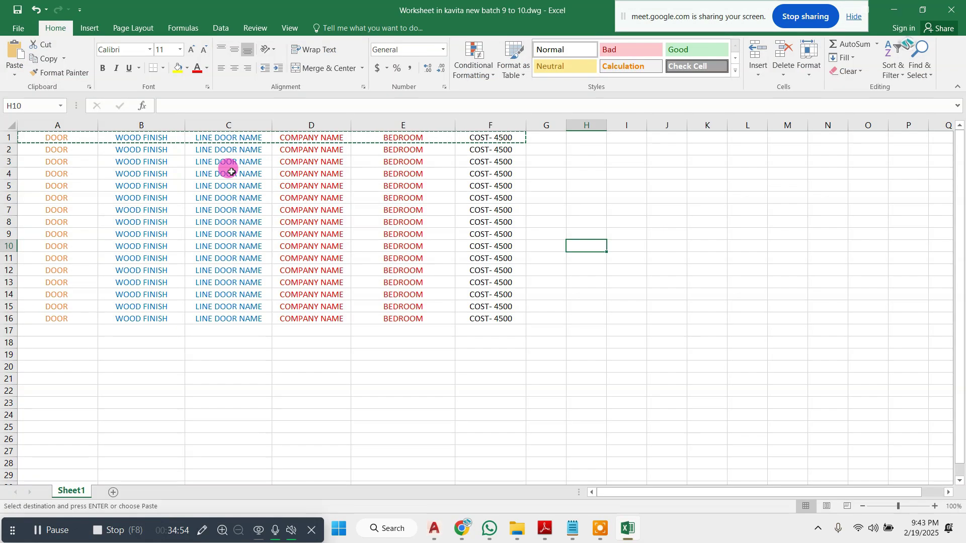
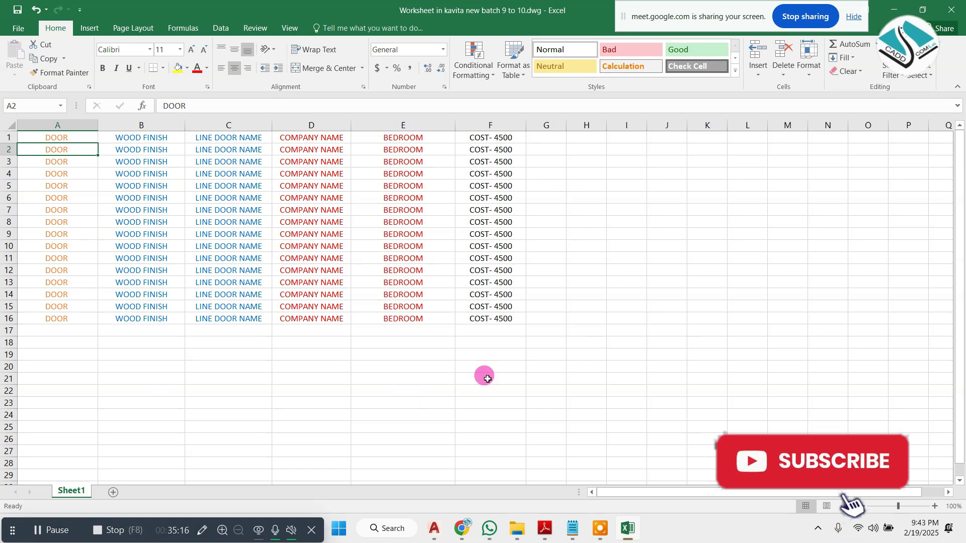
# Close the Excel worksheet and move the embedded table off the floor plans to the empty area on their right
pyautogui.click(629, 283)
pyautogui.click(950, 2)
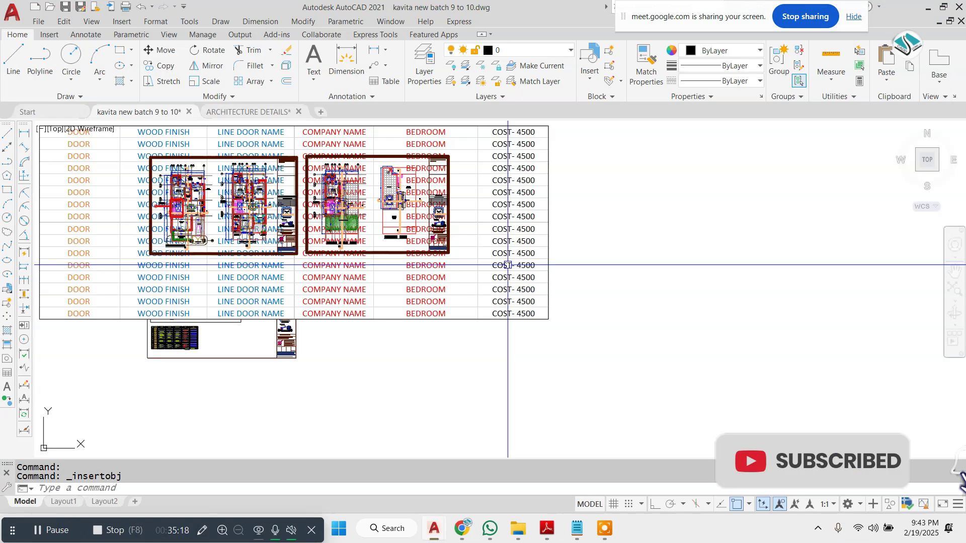
pyautogui.click(548, 251)
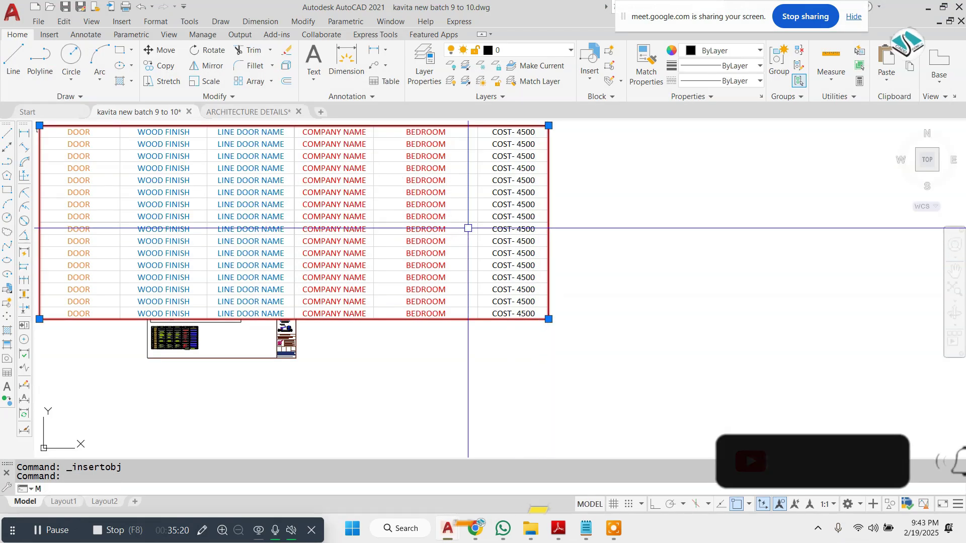
pyautogui.press('m')
pyautogui.press('Return')
pyautogui.click(252, 222)
pyautogui.scroll(-2, 308, 274)
pyautogui.click(515, 248)
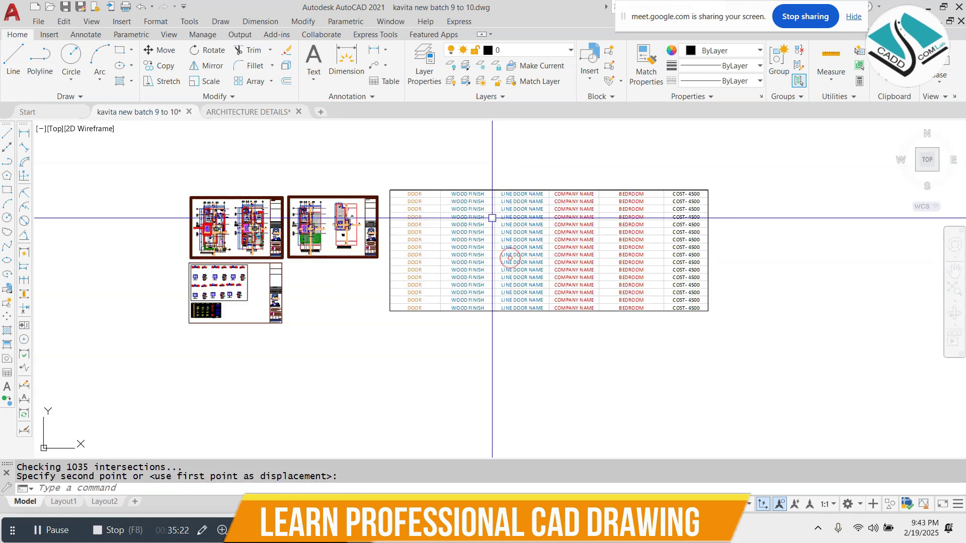
pyautogui.press('Escape')
# Scale the embedded worksheet table down to roughly the width of a drawing sheet
pyautogui.scroll(2, 526, 227)
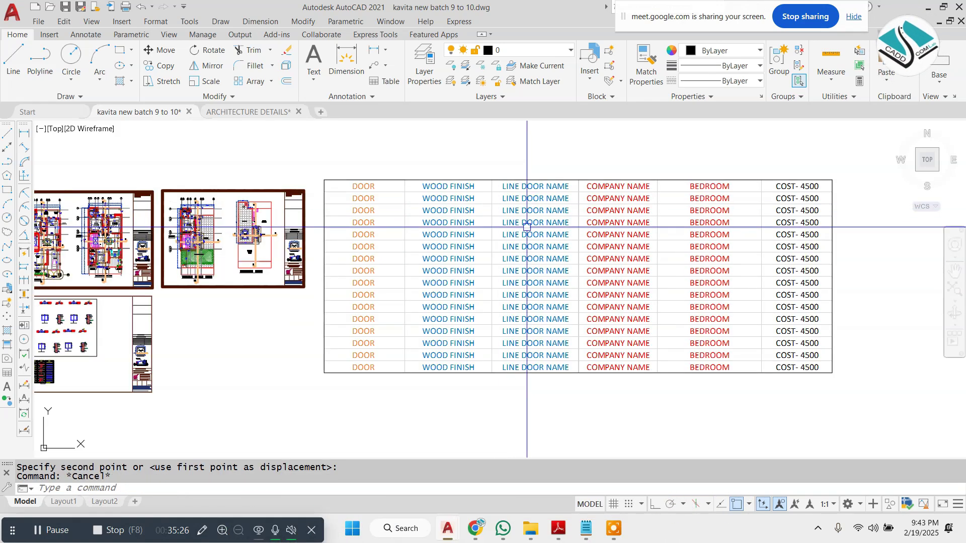
pyautogui.click(572, 161)
pyautogui.click(571, 388)
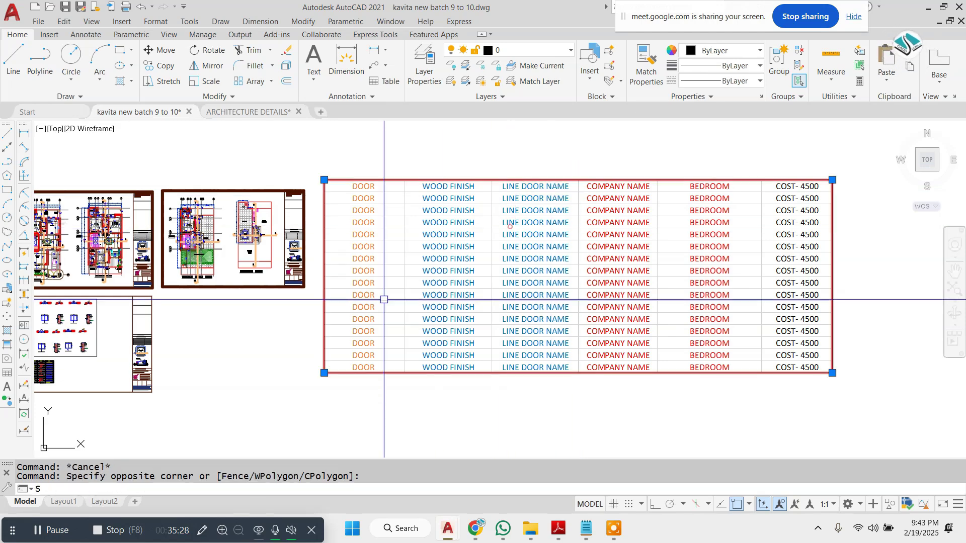
pyautogui.write('sc')
pyautogui.press('Return')
pyautogui.scroll(4, 141, 367)
pyautogui.click(239, 388)
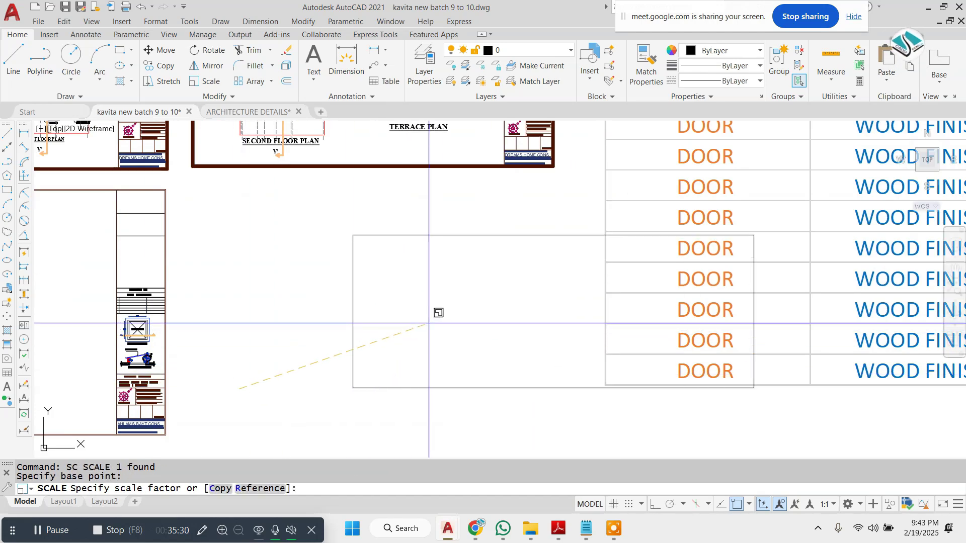
pyautogui.click(437, 312)
# Move the scaled worksheet table next to the door and window sheet, below the second floor and terrace plan sheet
pyautogui.click(511, 217)
pyautogui.click(367, 302)
pyautogui.write('m')
pyautogui.press('Return')
pyautogui.click(651, 272)
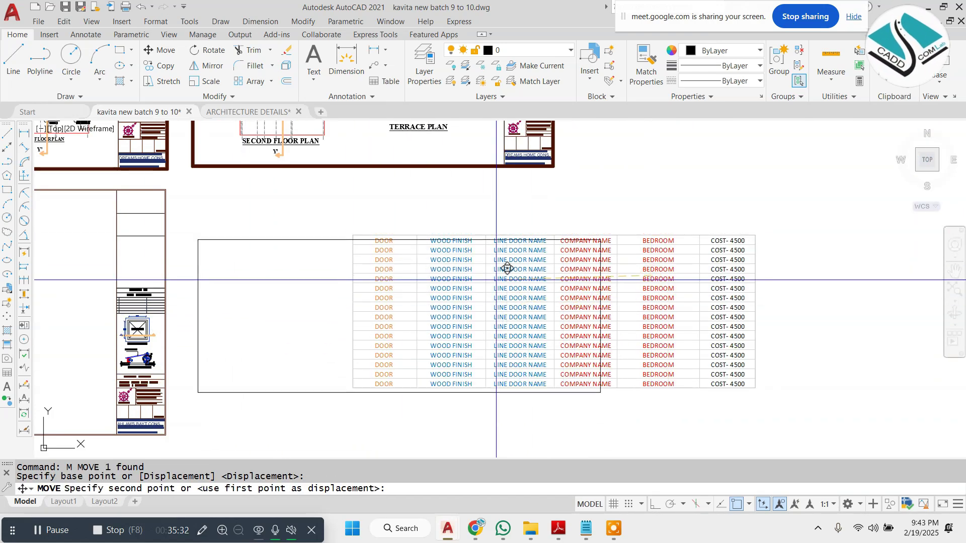
pyautogui.click(299, 198)
pyautogui.scroll(4, 297, 241)
pyautogui.scroll(-4, 445, 222)
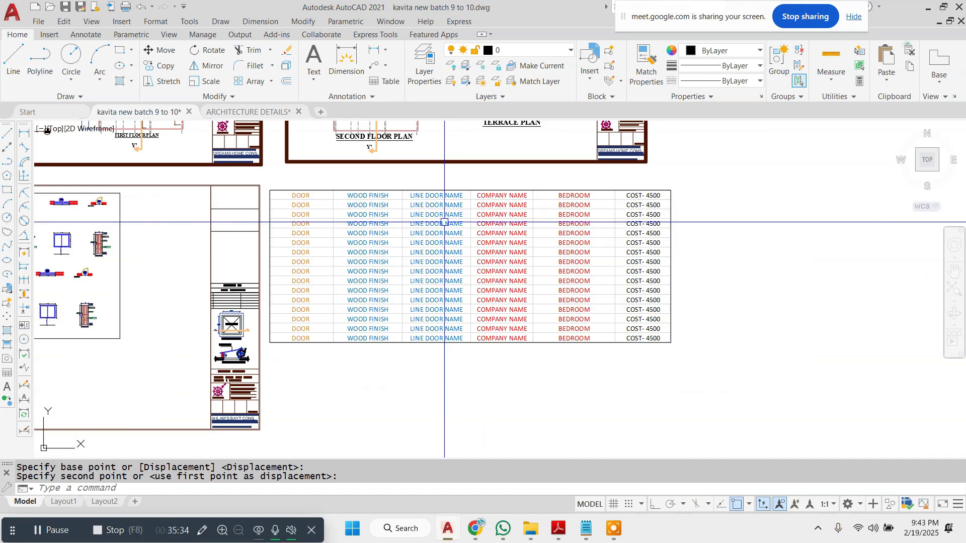
pyautogui.scroll(2, 444, 222)
pyautogui.press('Escape')
pyautogui.press('Escape')
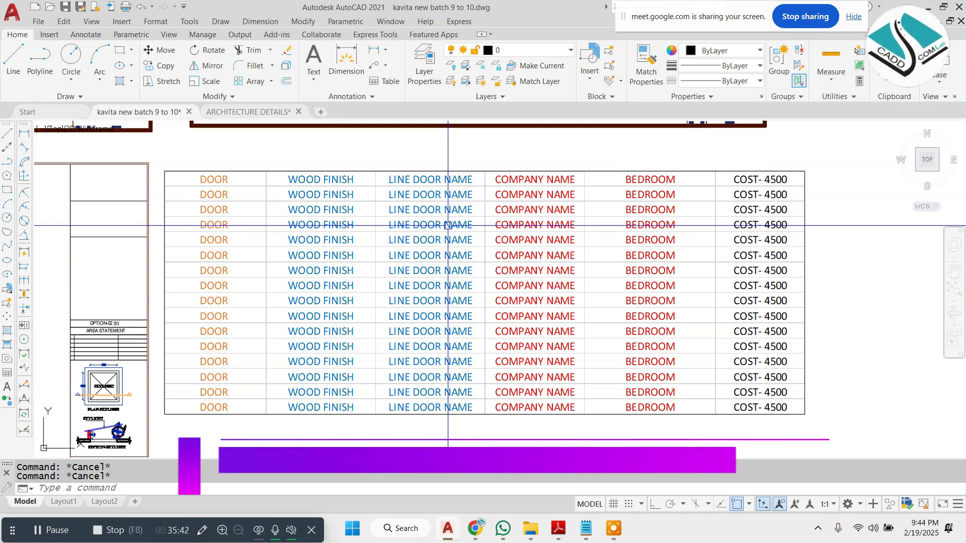
# Switch to the ARCHITECTURE DETAILS drawing and examine the overall arrangement of its numbered sheets
pyautogui.scroll(-8, 447, 225)
pyautogui.scroll(5, 372, 282)
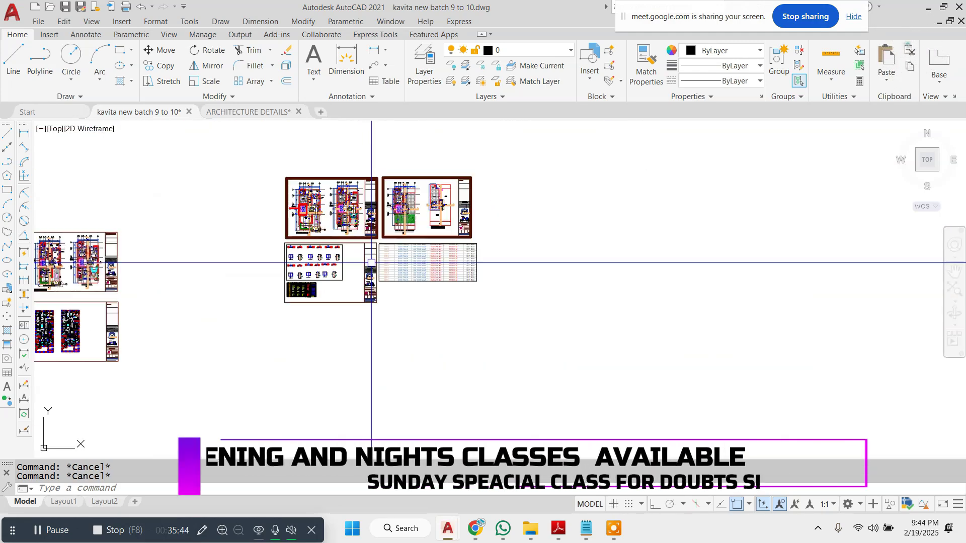
pyautogui.click(251, 112)
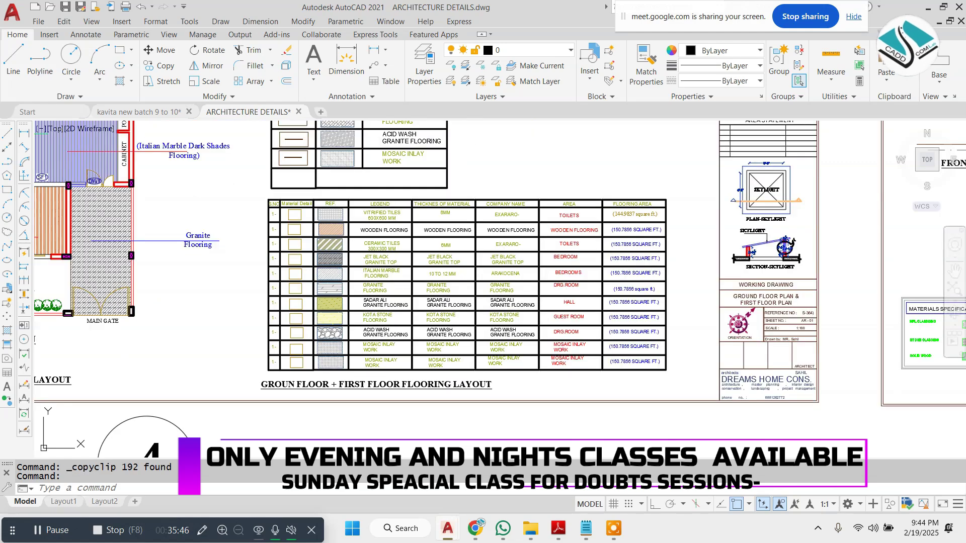
pyautogui.scroll(-5, 570, 190)
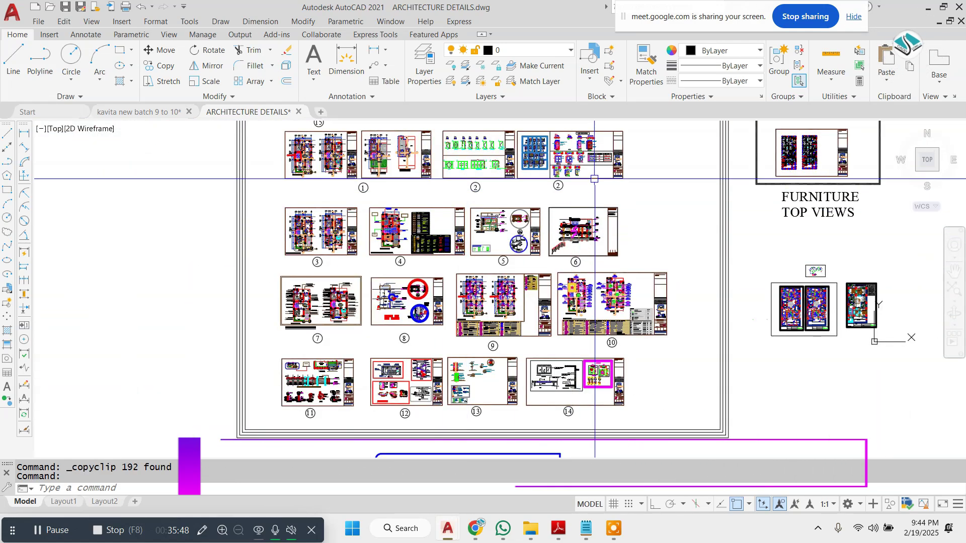
# Examine the window schedule on the door and window details sheet and the embedded worksheet table in the floor plan drawing
pyautogui.scroll(6, 573, 191)
pyautogui.scroll(4, 451, 309)
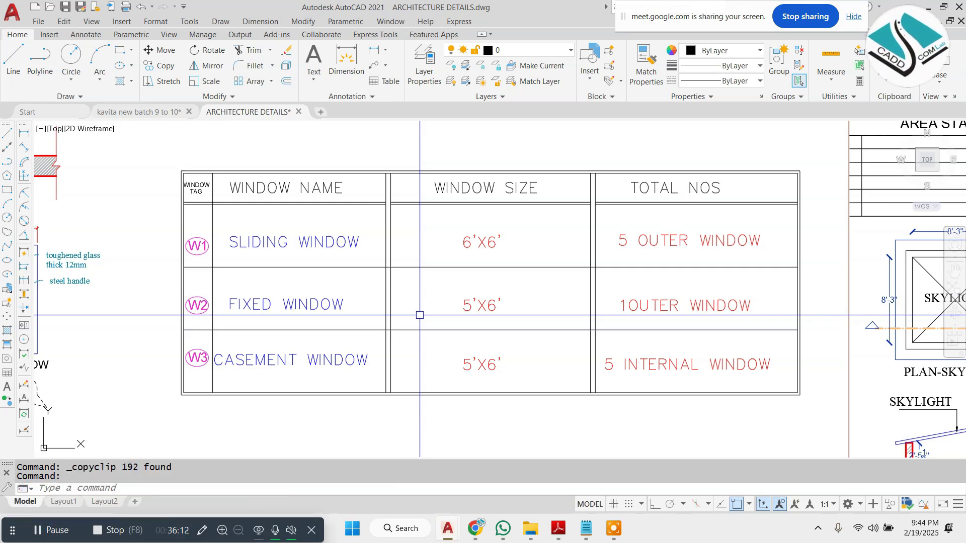
pyautogui.scroll(-5, 421, 315)
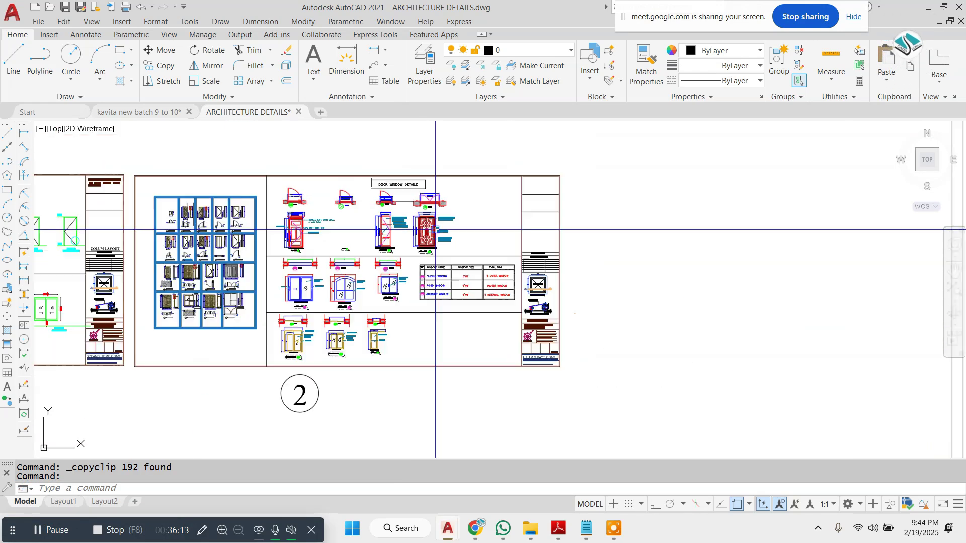
pyautogui.click(151, 112)
pyautogui.scroll(4, 434, 240)
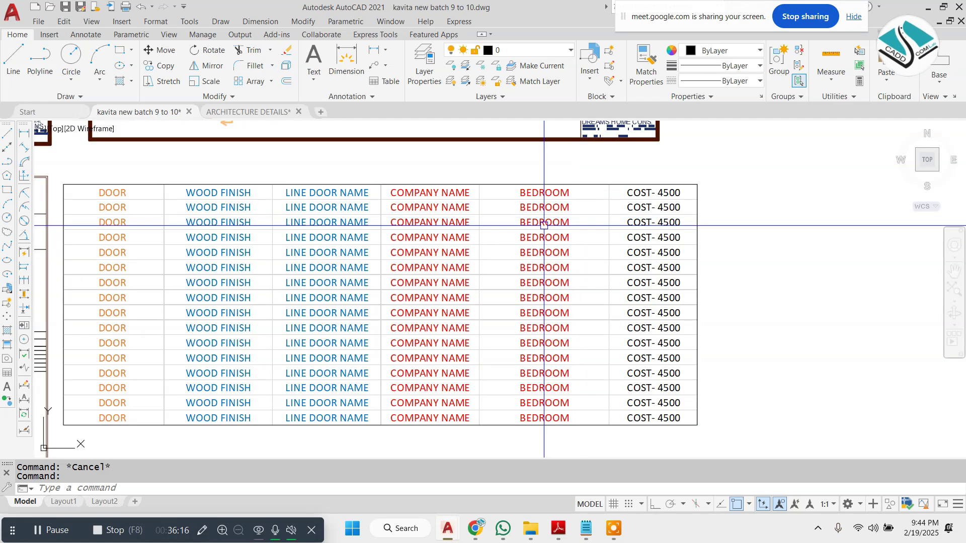
pyautogui.scroll(-3, 544, 226)
pyautogui.scroll(5, 441, 254)
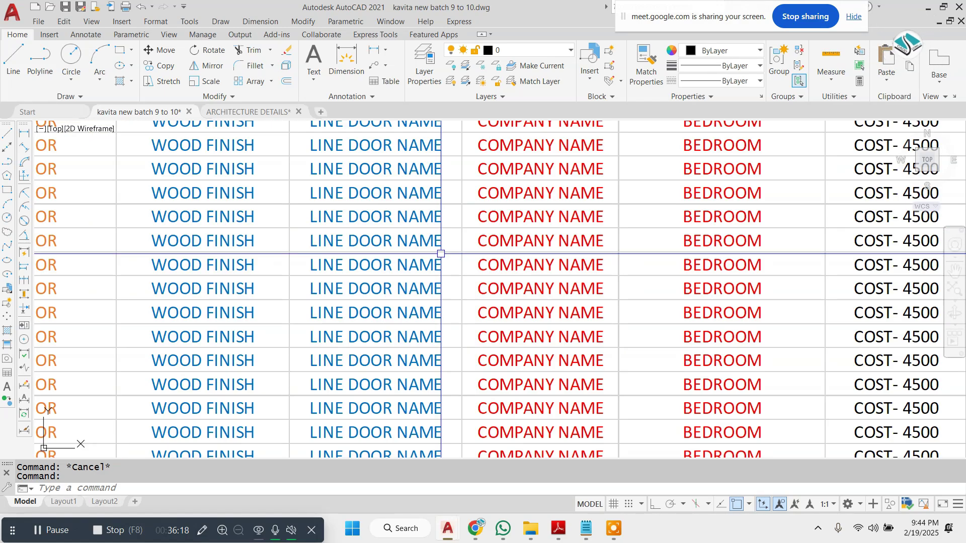
pyautogui.scroll(-4, 441, 254)
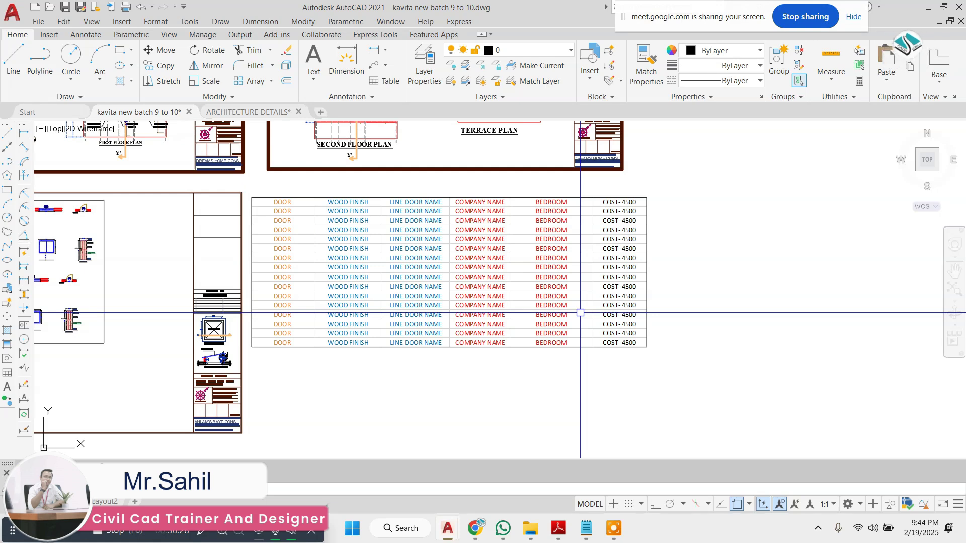
# Move the embedded worksheet table directly below the door and window sheet, roughly in line with its edges
pyautogui.click(671, 311)
pyautogui.click(534, 345)
pyautogui.write('m')
pyautogui.press('space')
pyautogui.click(454, 275)
pyautogui.scroll(-2, 499, 212)
pyautogui.scroll(4, 321, 314)
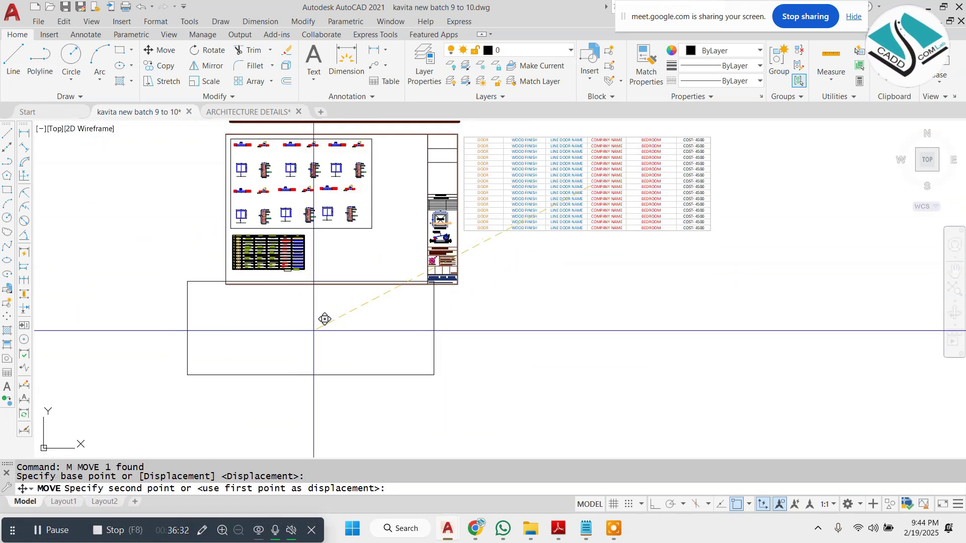
pyautogui.click(342, 344)
pyautogui.press('Escape')
# Examine the arrangement of the floor plan sheets, the door and window sheet and the worksheet table
pyautogui.scroll(-4, 388, 338)
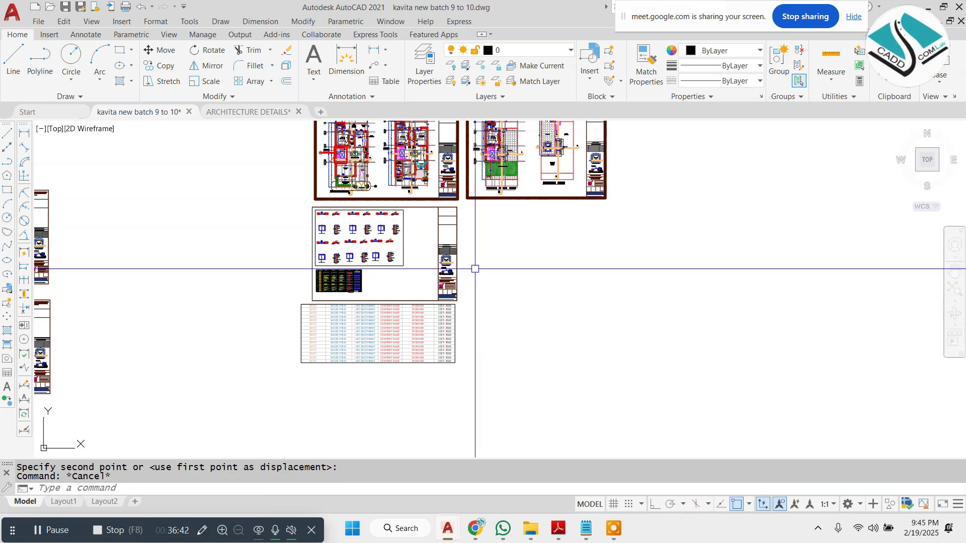
pyautogui.scroll(-4, 474, 268)
pyautogui.scroll(2, 414, 266)
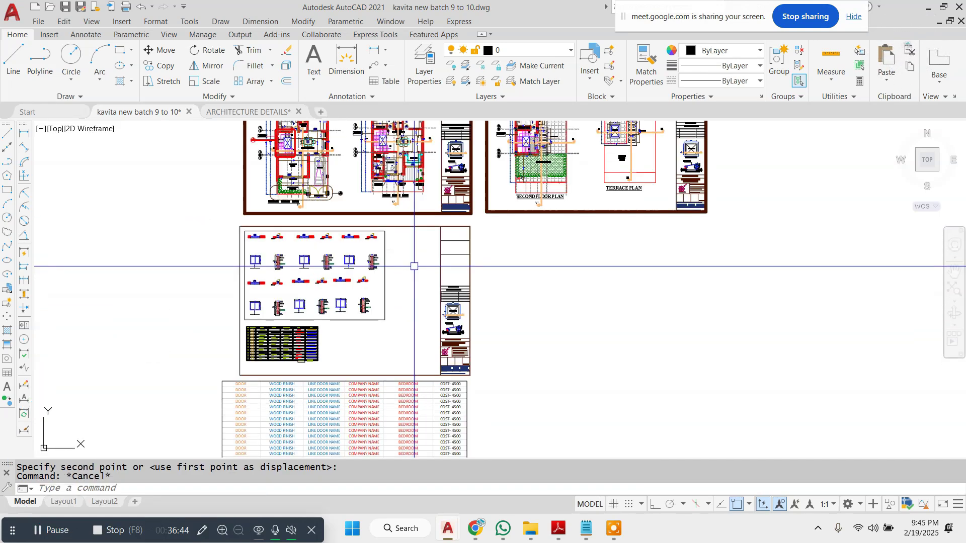
pyautogui.scroll(-2, 414, 267)
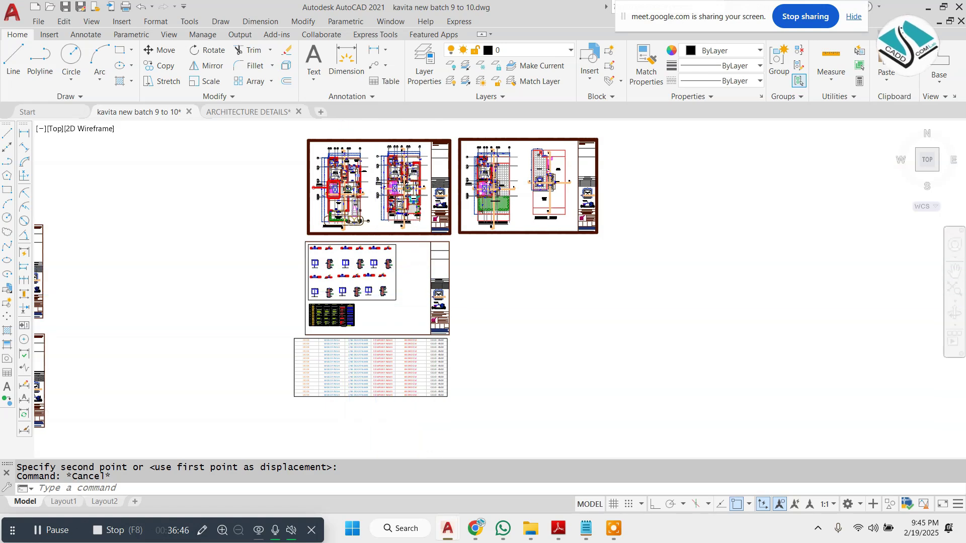
pyautogui.scroll(2, 362, 274)
pyautogui.scroll(4, 345, 276)
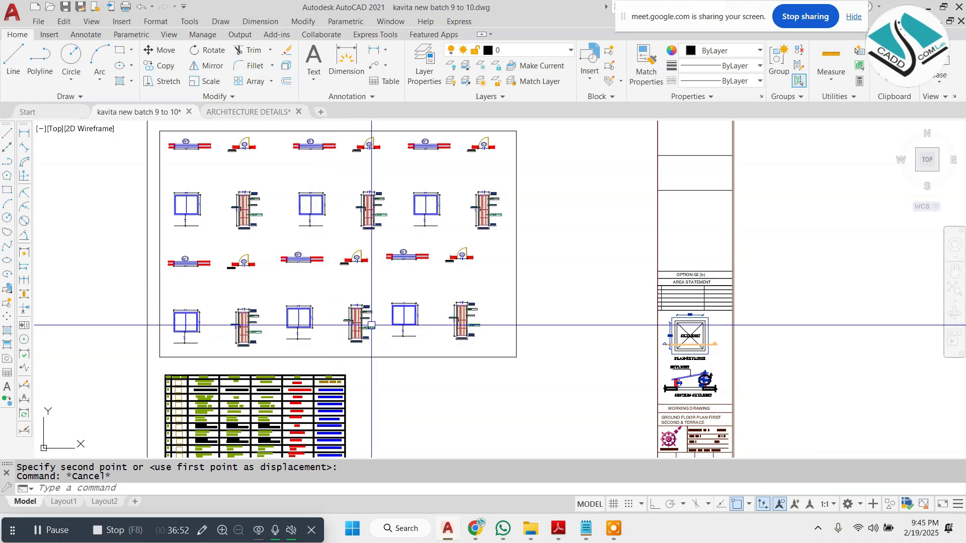
pyautogui.scroll(-6, 369, 327)
pyautogui.scroll(3, 398, 433)
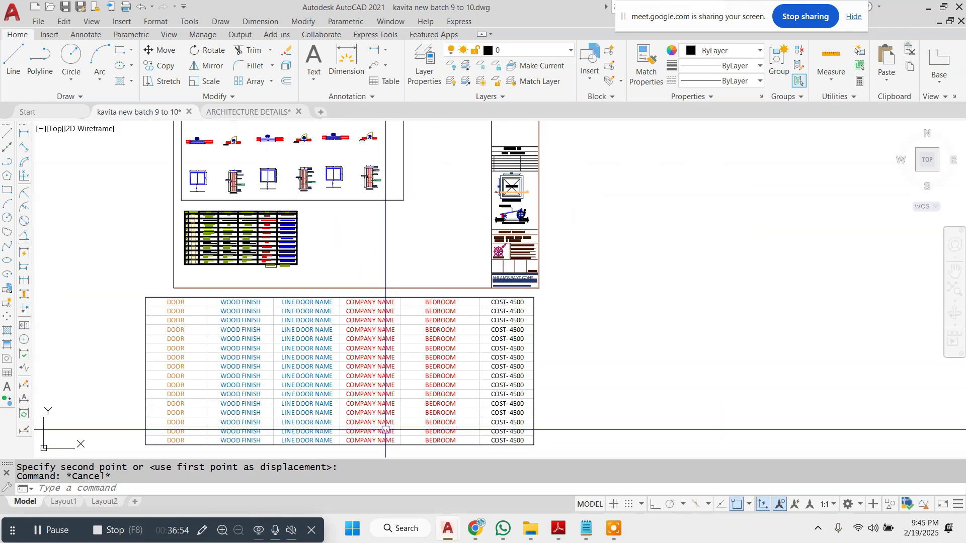
pyautogui.scroll(-3, 407, 302)
pyautogui.scroll(5, 340, 139)
pyautogui.scroll(-3, 340, 139)
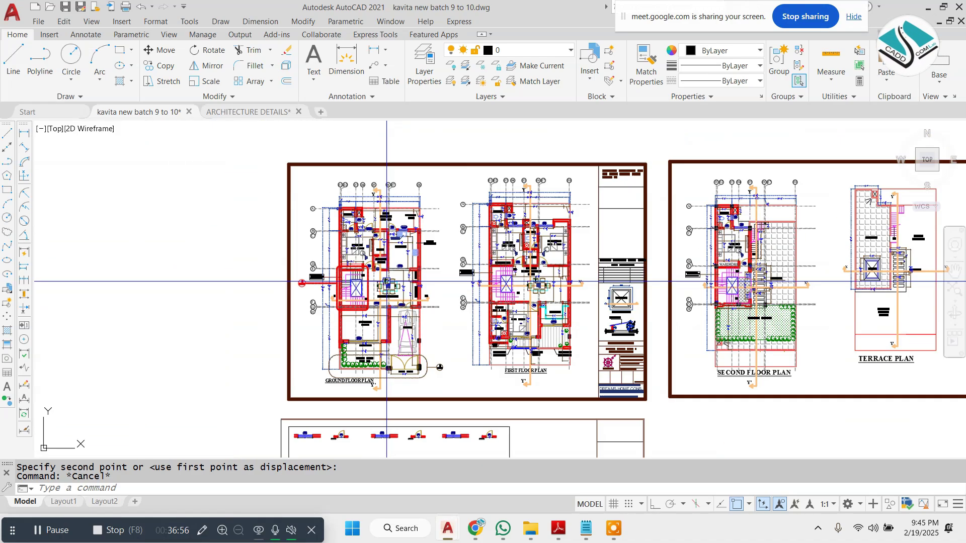
# Examine the walls and columns of the ground floor plan around the toilet, rear setback, master bedroom and kitchen
pyautogui.scroll(8, 340, 139)
pyautogui.scroll(-3, 360, 188)
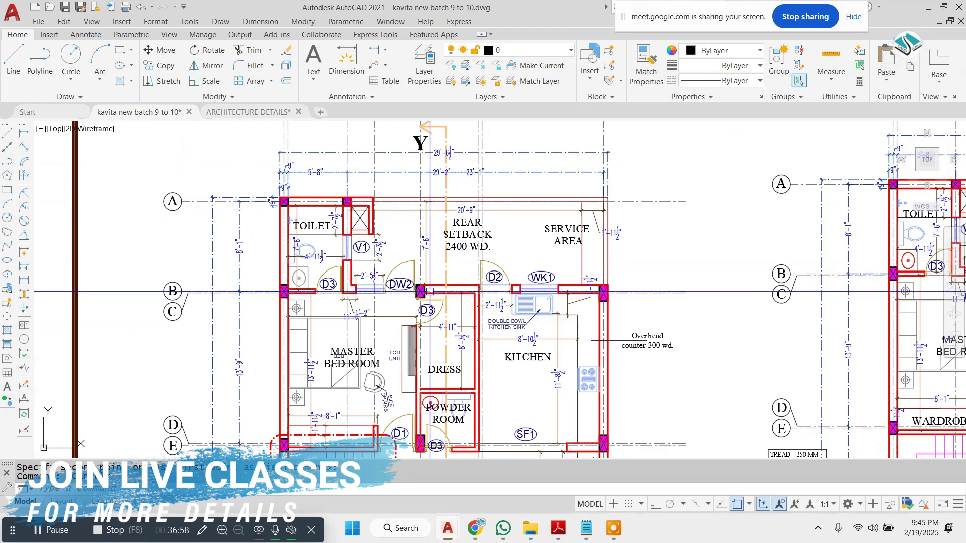
pyautogui.scroll(2, 483, 321)
pyautogui.scroll(2, 211, 150)
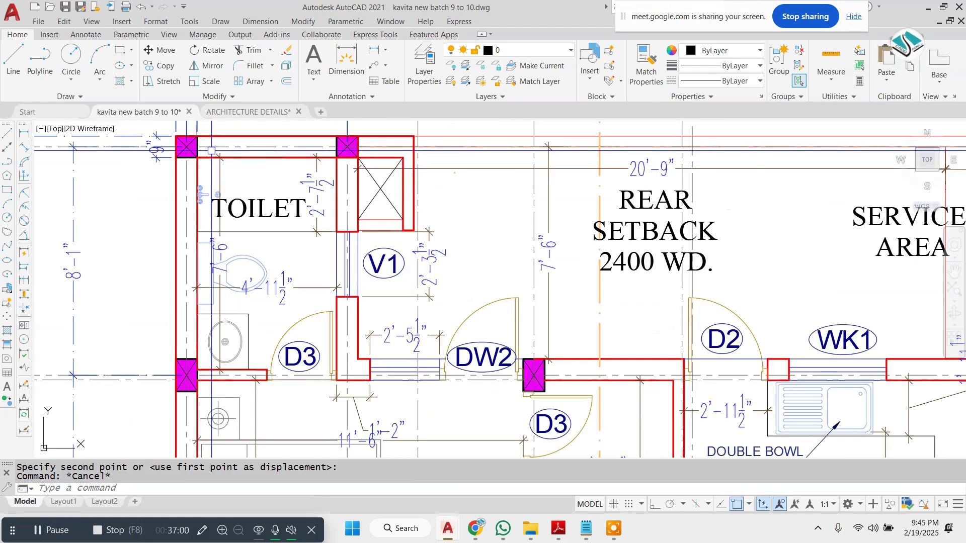
pyautogui.scroll(-3, 215, 156)
pyautogui.scroll(3, 270, 166)
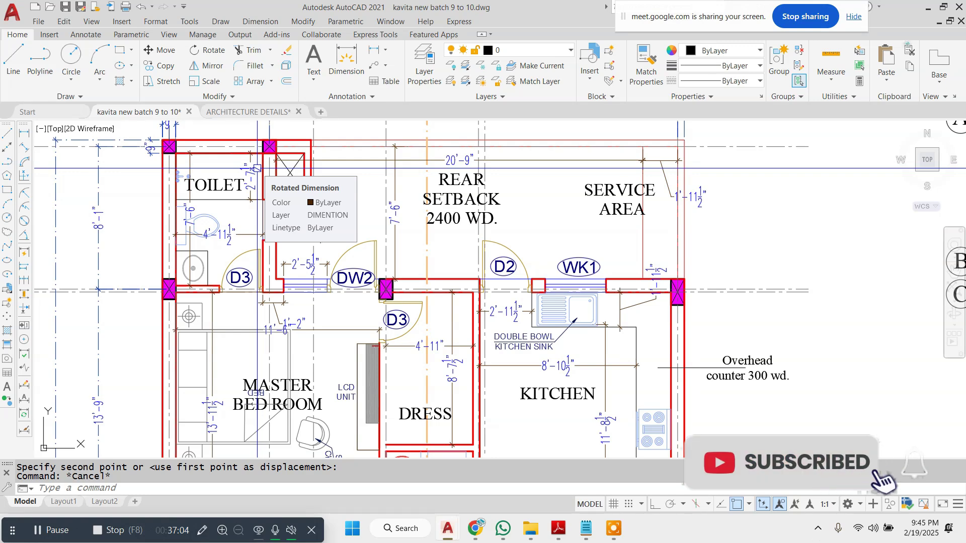
pyautogui.scroll(3, 291, 271)
pyautogui.scroll(-4, 291, 272)
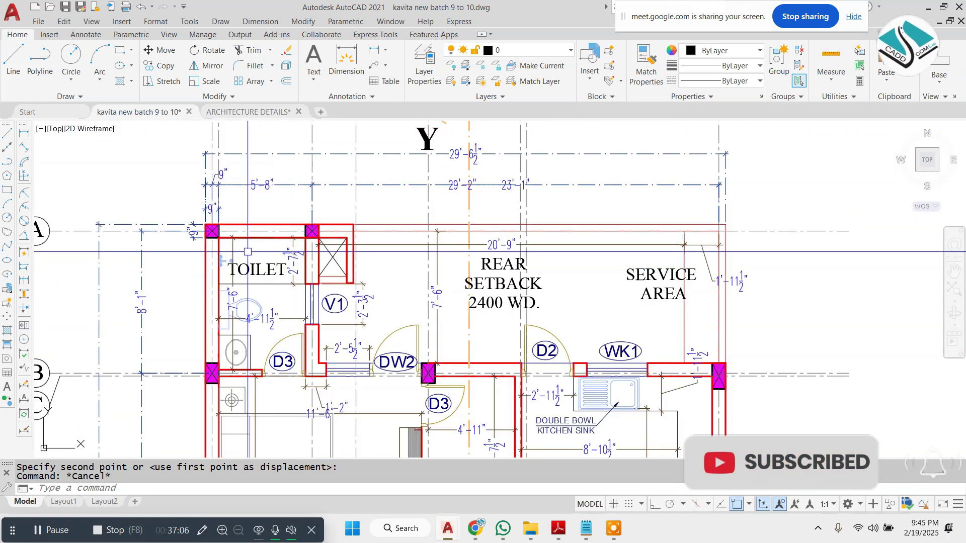
pyautogui.scroll(3, 312, 269)
pyautogui.scroll(-2, 267, 122)
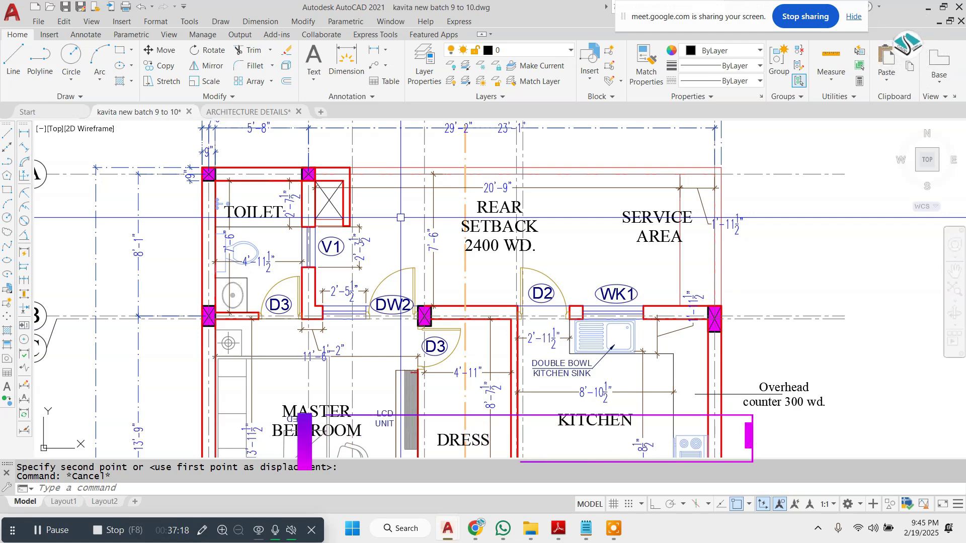
pyautogui.scroll(-5, 400, 217)
pyautogui.scroll(5, 256, 218)
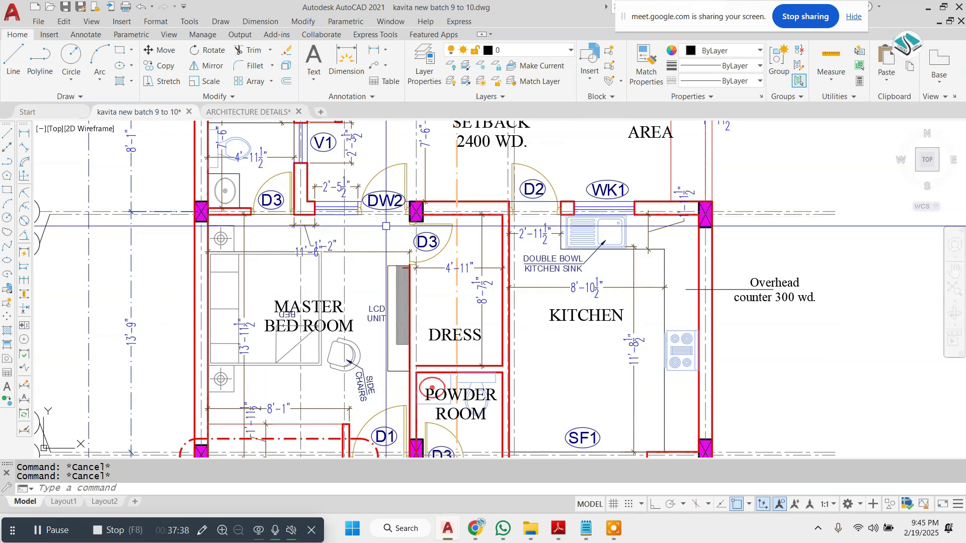
# Copy the column beside door DW2 to the wall corner between the dress room and the kitchen
pyautogui.scroll(5, 427, 213)
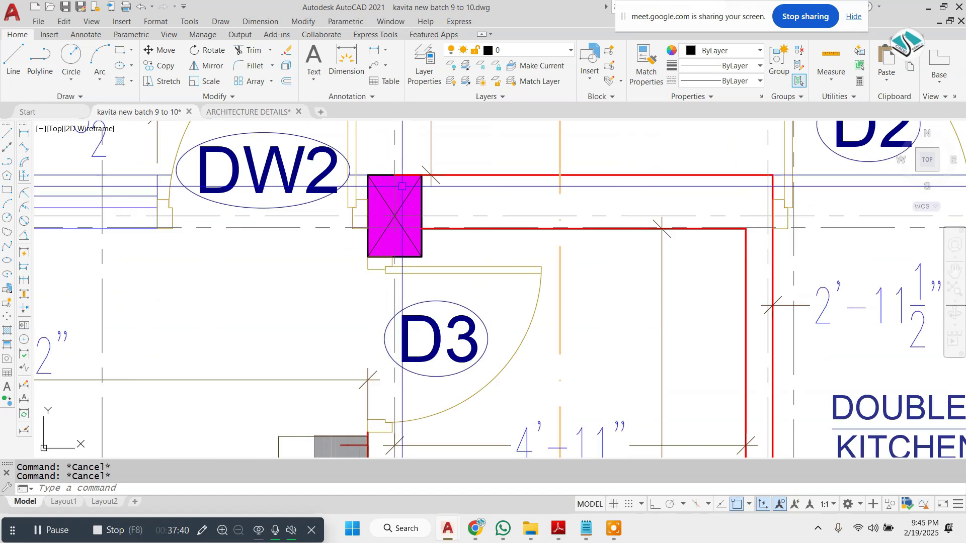
pyautogui.click(417, 205)
pyautogui.write('CO')
pyautogui.press('Return')
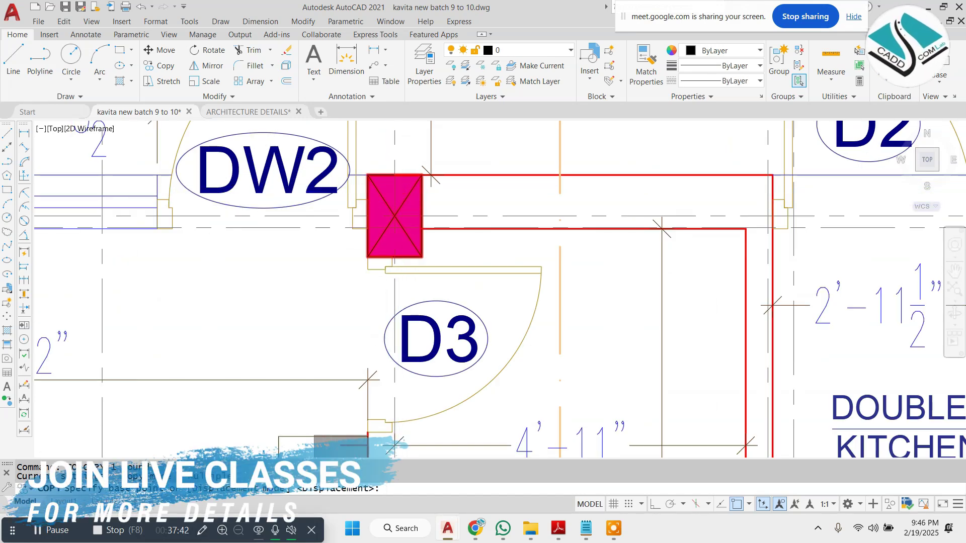
pyautogui.scroll(-3, 421, 201)
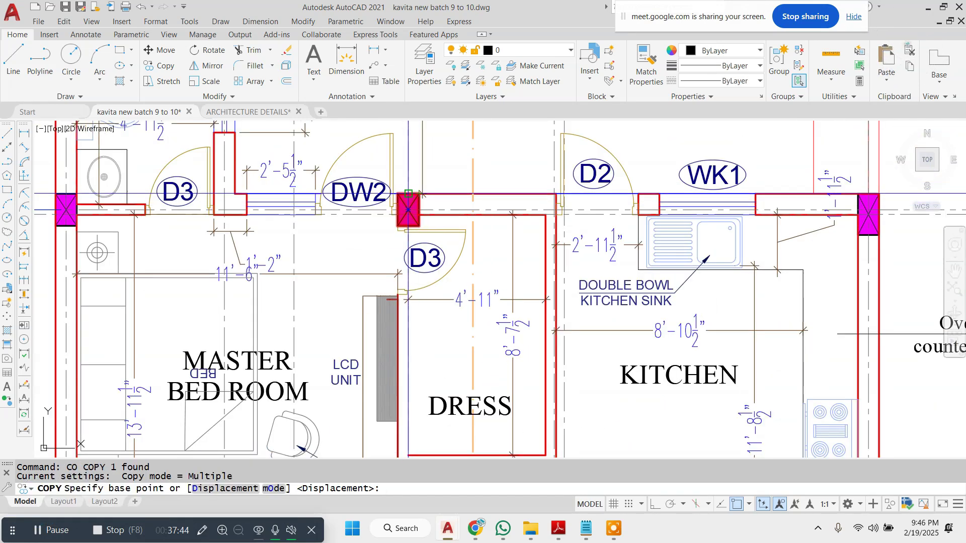
pyautogui.click(408, 209)
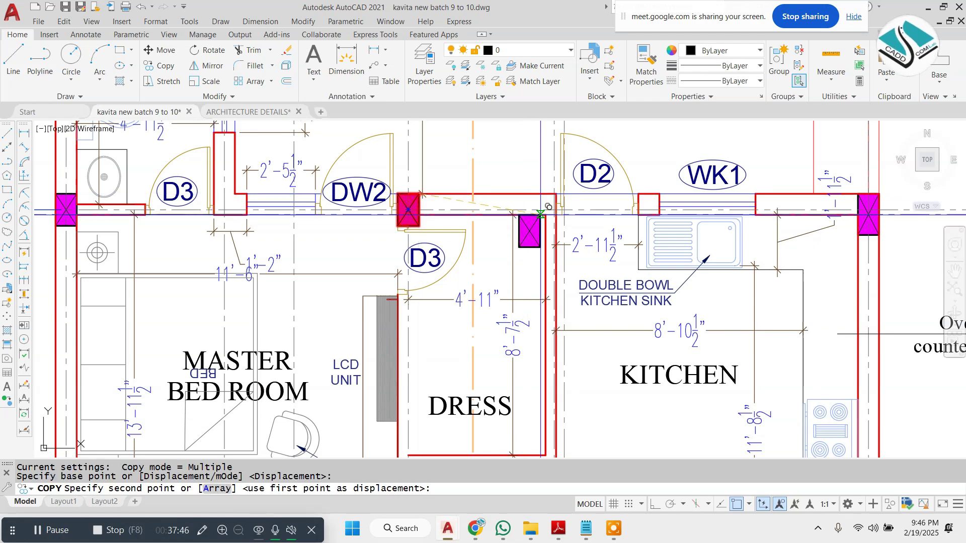
pyautogui.click(546, 209)
pyautogui.press('Escape')
# Erase the copied column at the wall corner between the dress room and the kitchen
pyautogui.scroll(-3, 581, 211)
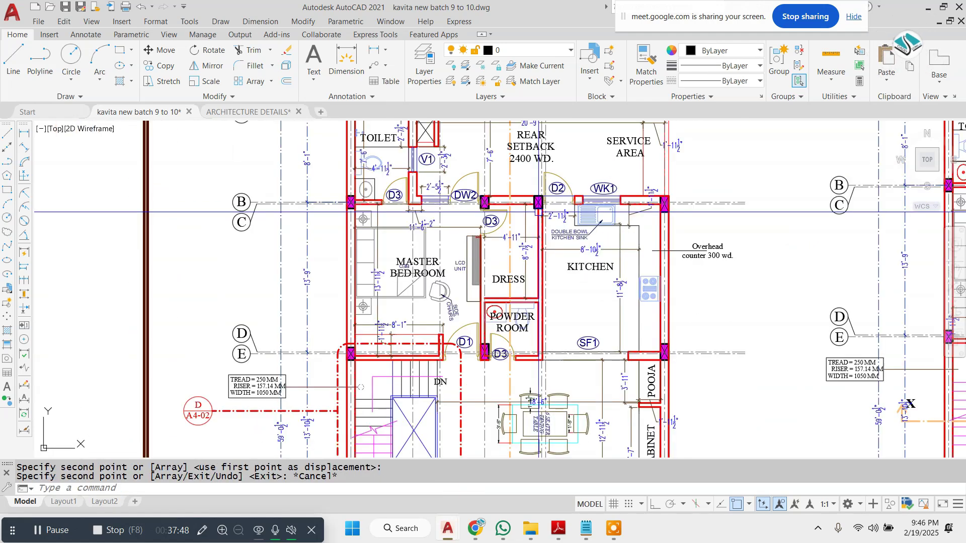
pyautogui.scroll(5, 580, 211)
pyautogui.write('E')
pyautogui.press('Return')
pyautogui.press('Escape')
# Examine the column positions and grid lines around the master bedroom, dress, powder room and kitchen
pyautogui.scroll(-3, 518, 209)
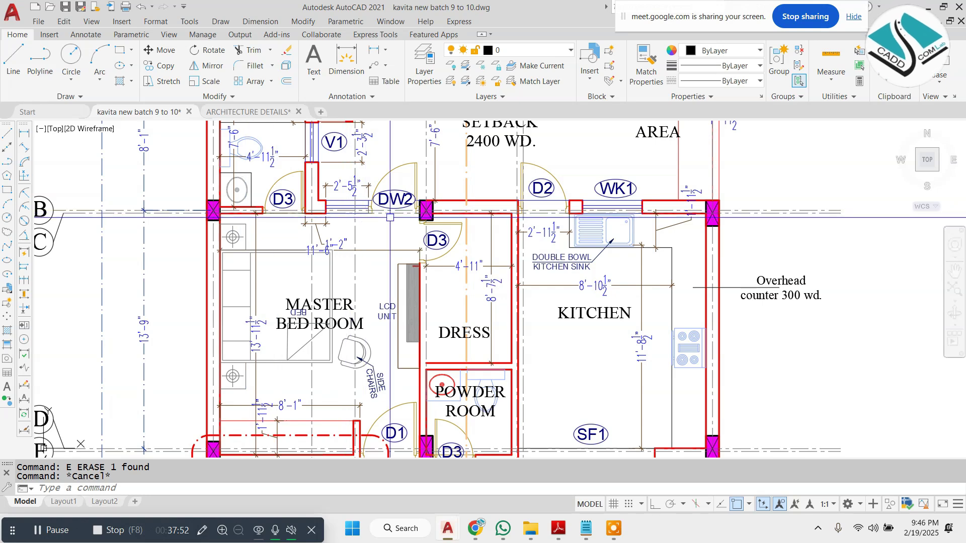
pyautogui.scroll(-2, 460, 196)
pyautogui.scroll(2, 398, 292)
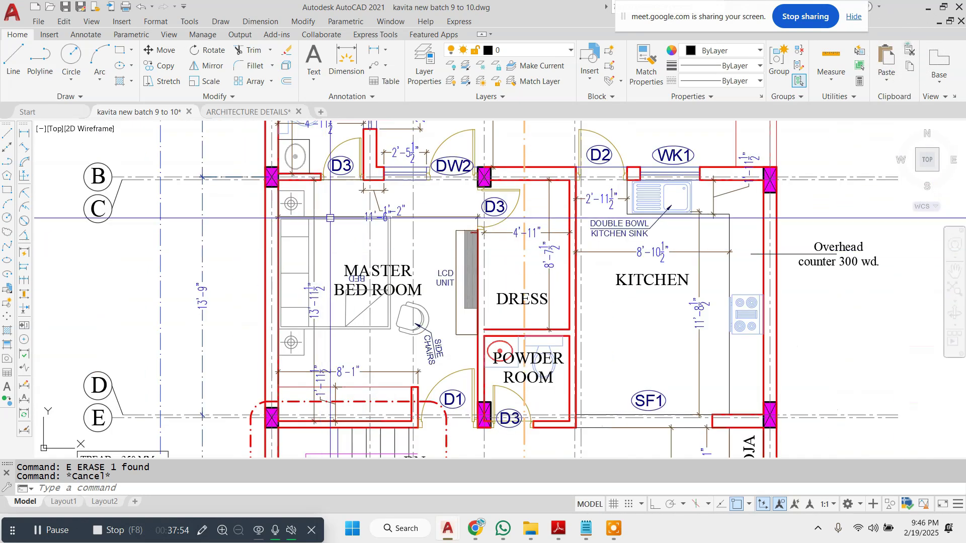
pyautogui.moveTo(658, 436); pyautogui.dragTo(582, 359, button='middle')
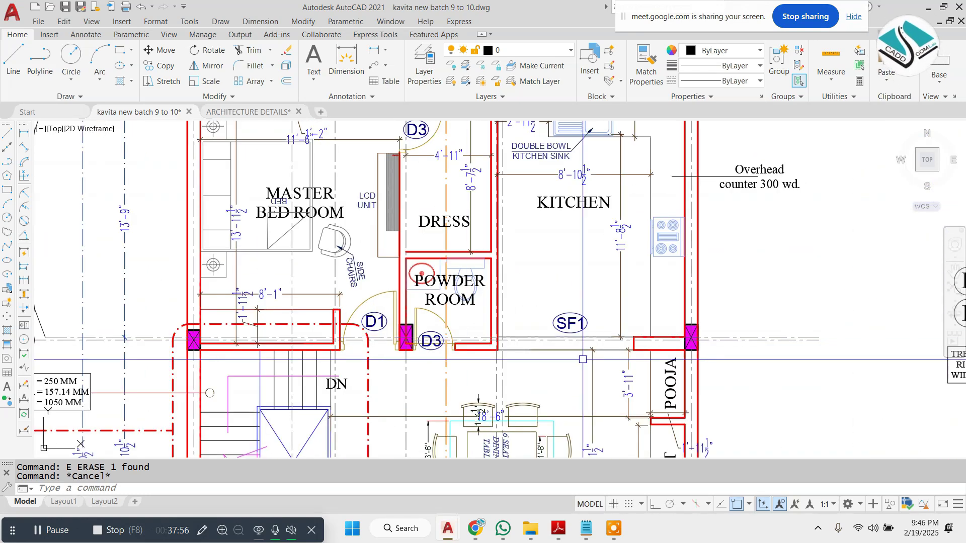
pyautogui.scroll(-2, 552, 379)
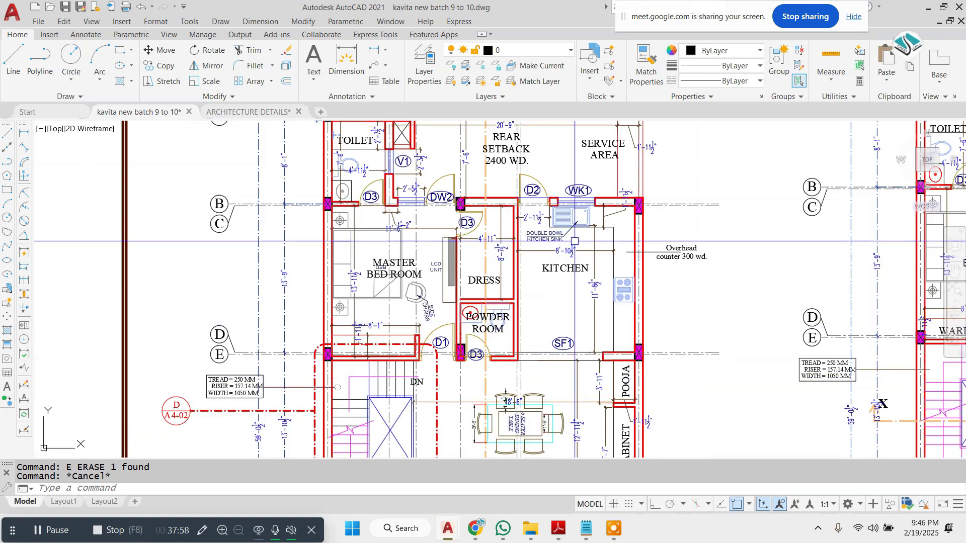
pyautogui.scroll(2, 554, 252)
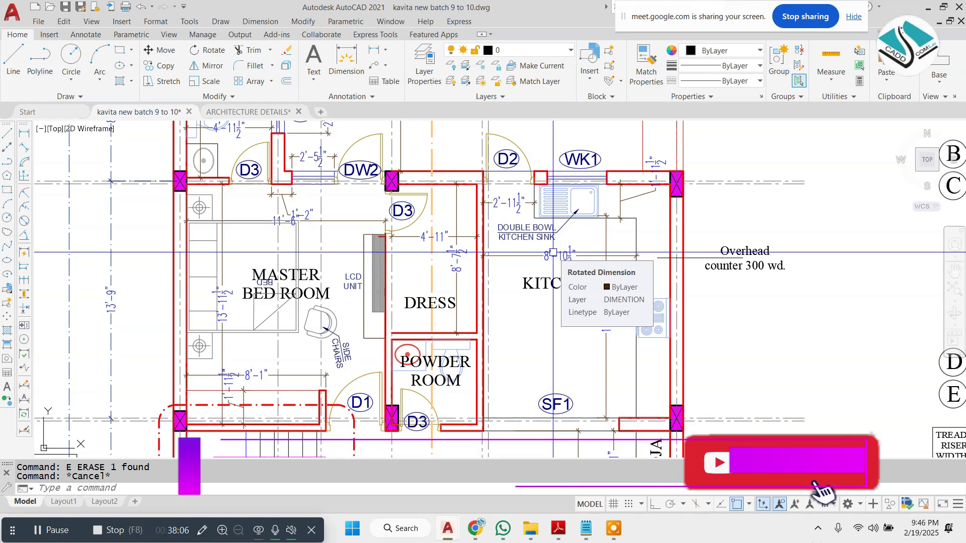
pyautogui.scroll(-2, 553, 253)
pyautogui.scroll(2, 553, 252)
pyautogui.scroll(-2, 517, 263)
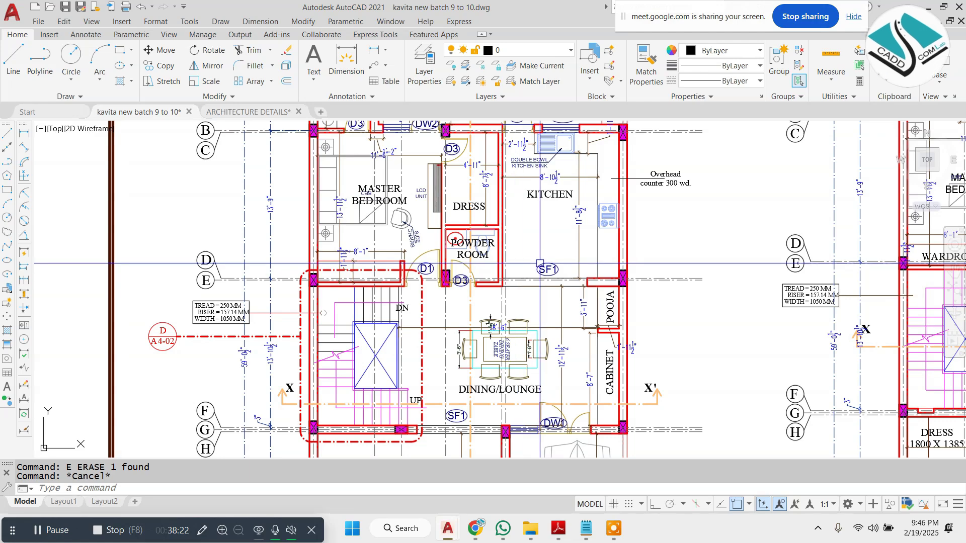
pyautogui.press('Escape')
pyautogui.scroll(-3, 540, 263)
pyautogui.scroll(3, 412, 159)
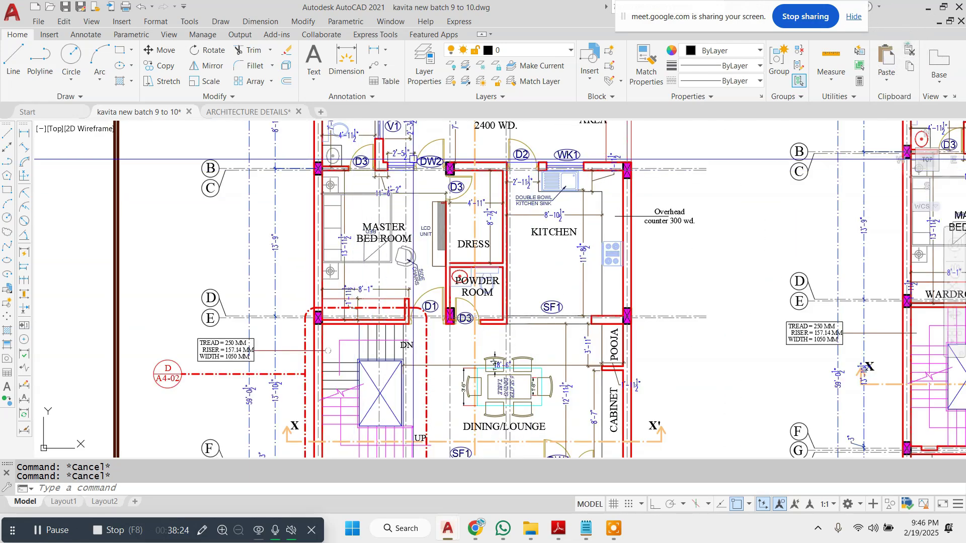
pyautogui.scroll(-2, 464, 159)
pyautogui.scroll(2, 562, 166)
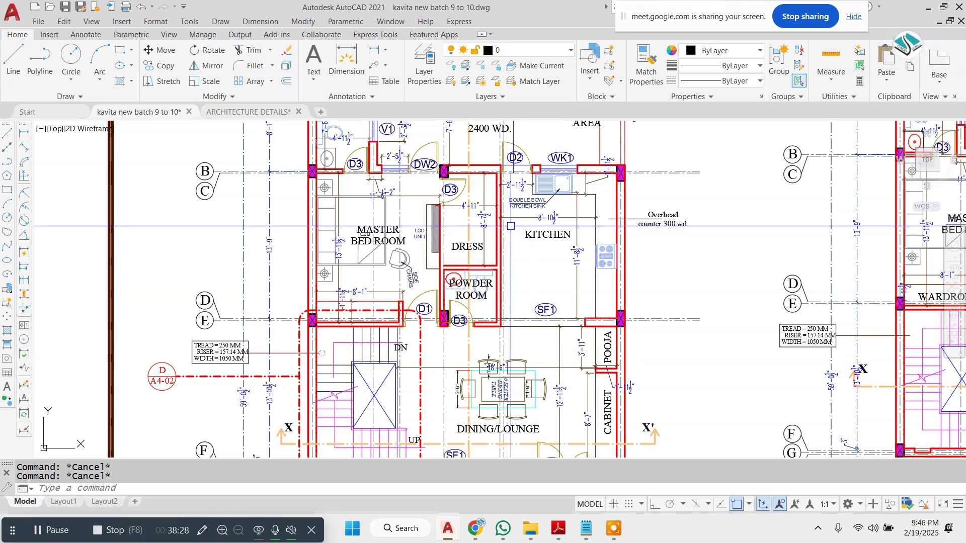
# Examine the columns and walls around the dining/lounge, drawing room, veranda and porch on the ground floor plan
pyautogui.scroll(-2, 408, 192)
pyautogui.scroll(5, 490, 397)
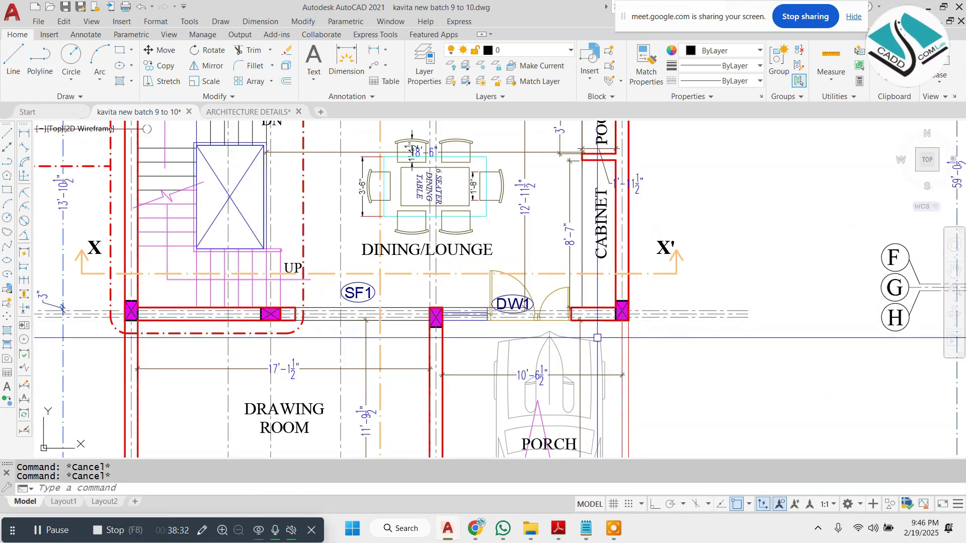
pyautogui.scroll(-5, 596, 338)
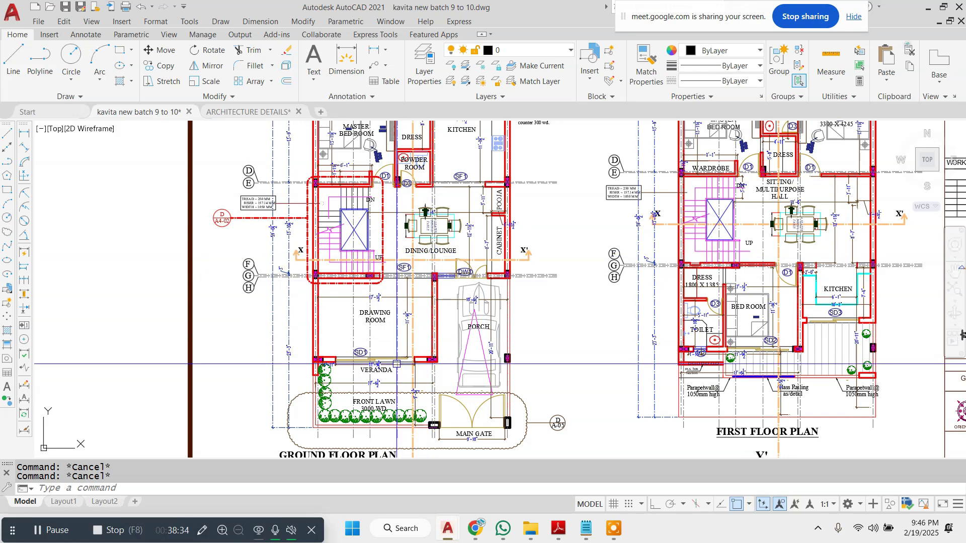
pyautogui.scroll(3, 381, 334)
pyautogui.scroll(2, 380, 334)
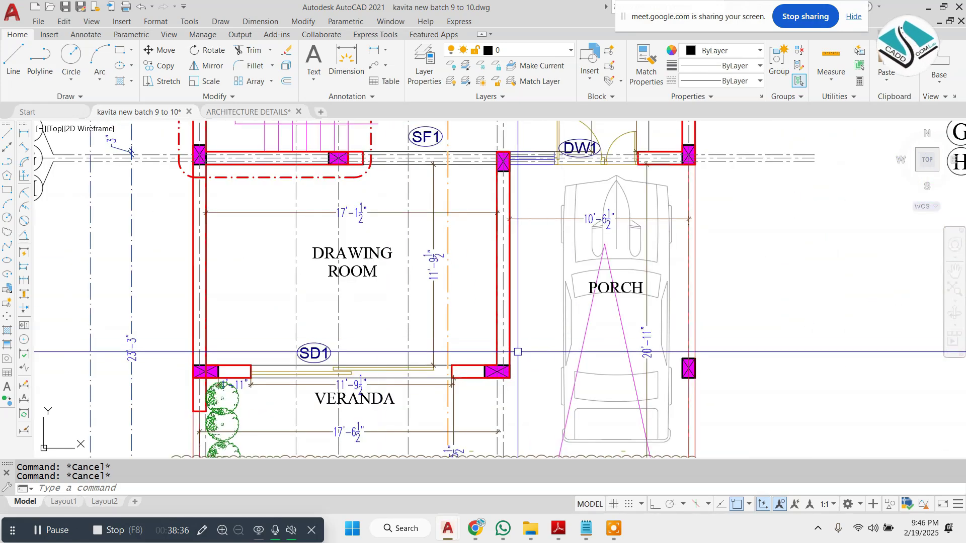
pyautogui.scroll(-5, 350, 377)
pyautogui.scroll(3, 376, 349)
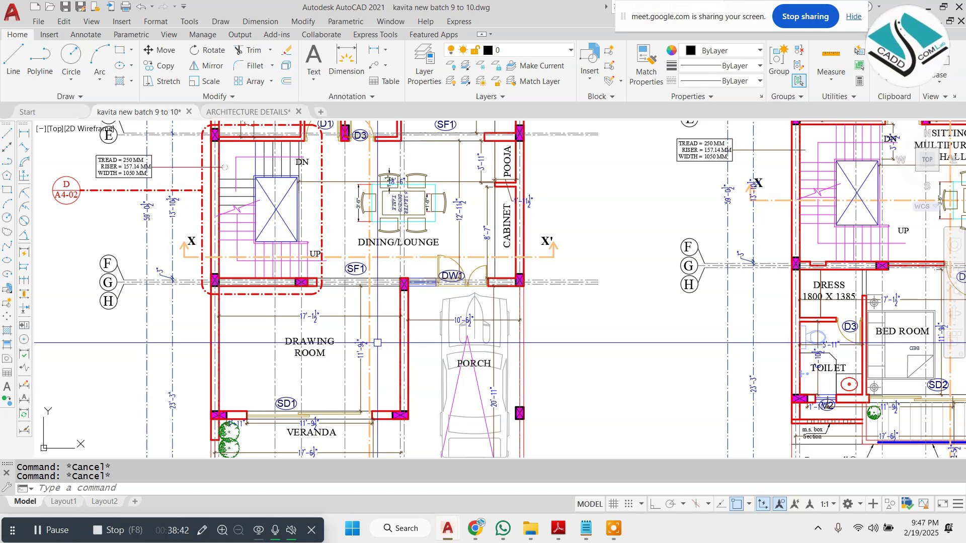
# Review the ground, first, second floor and terrace plan sheets together with the door and window detail sheet and its schedule
pyautogui.scroll(-4, 415, 371)
pyautogui.scroll(2, 422, 244)
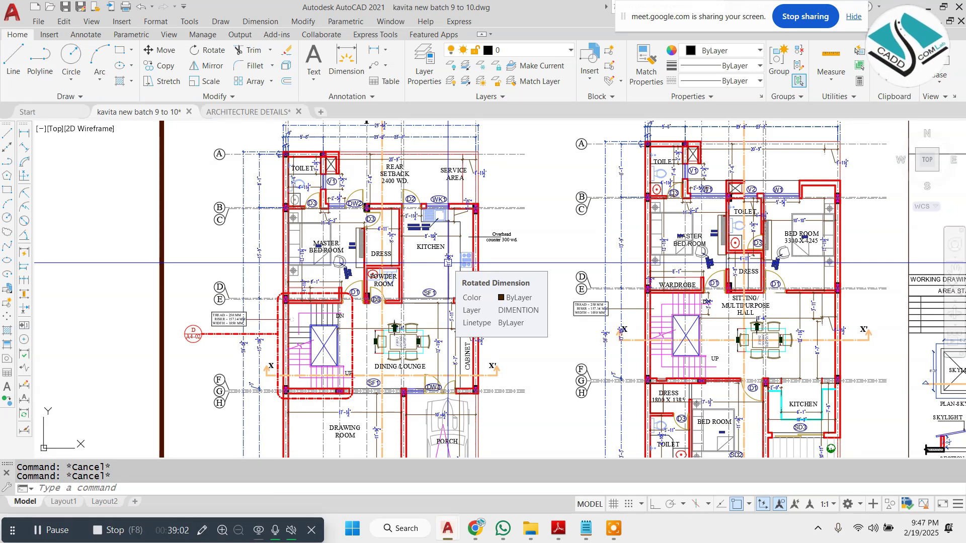
pyautogui.scroll(-8, 448, 262)
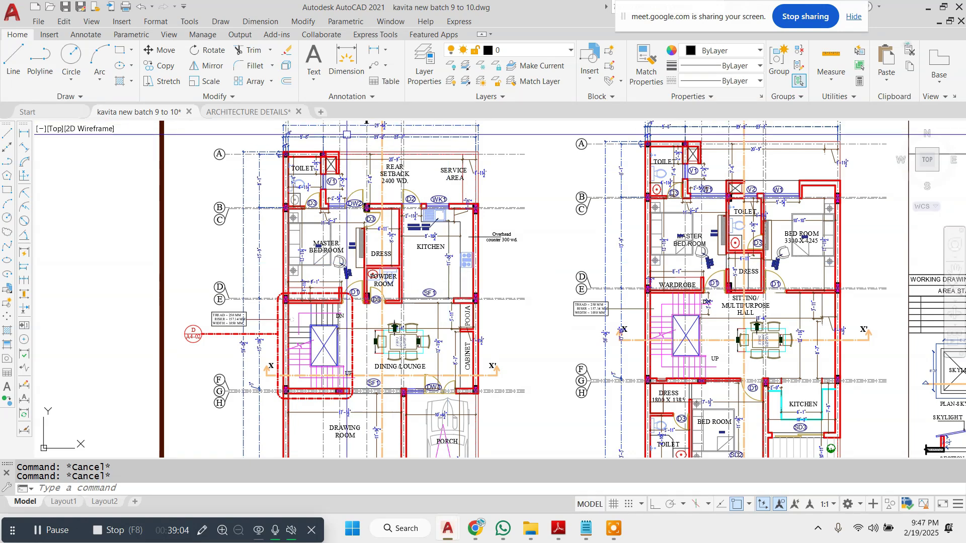
pyautogui.scroll(2, 511, 246)
pyautogui.scroll(2, 510, 246)
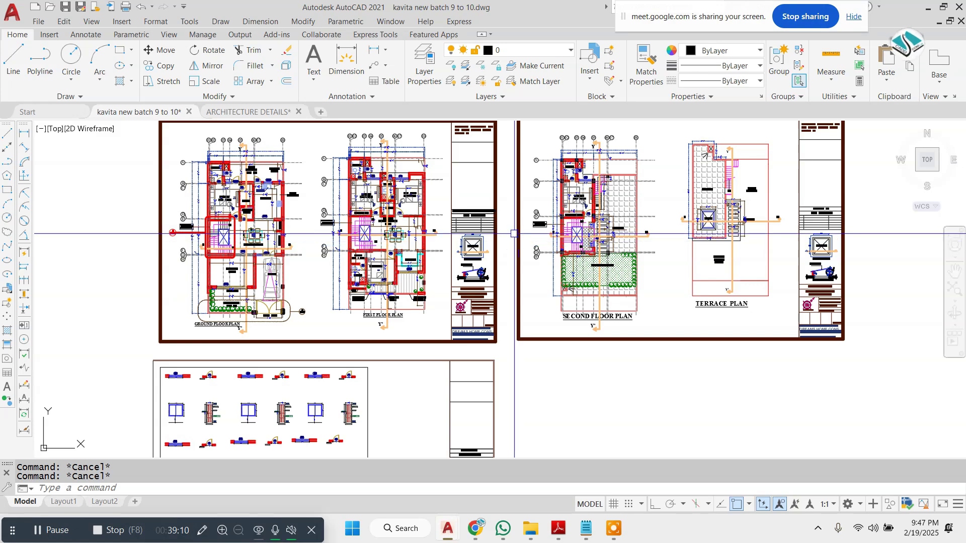
pyautogui.scroll(2, 294, 171)
pyautogui.scroll(-2, 650, 208)
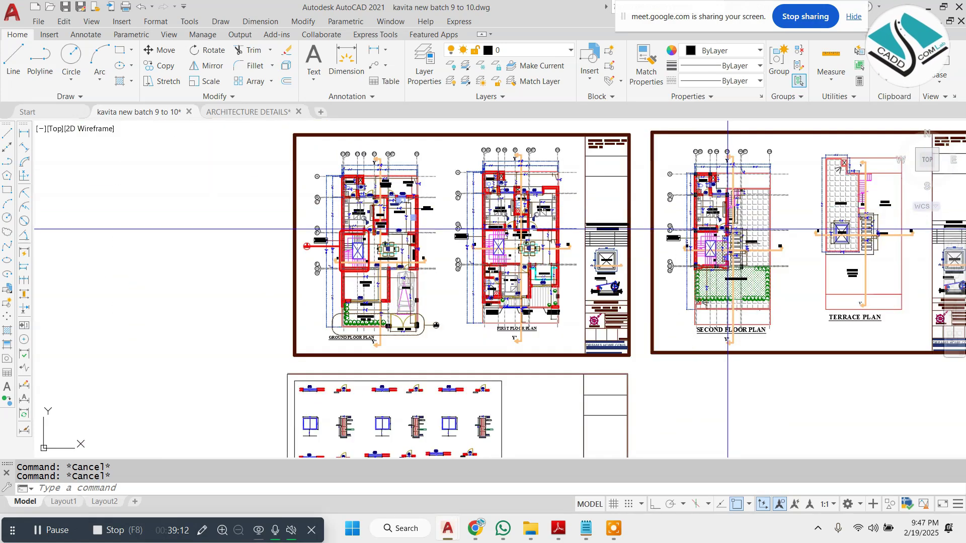
pyautogui.scroll(2, 452, 178)
pyautogui.scroll(-6, 451, 178)
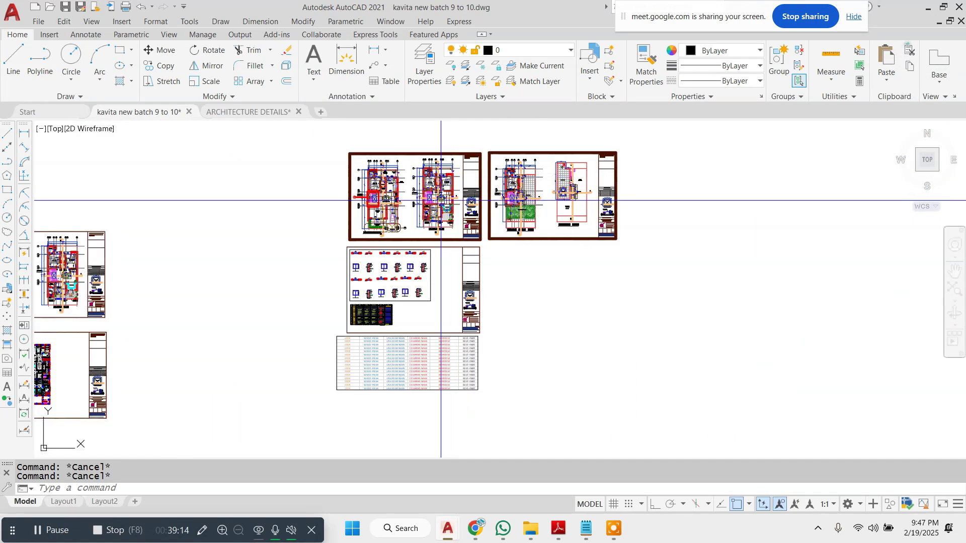
pyautogui.scroll(5, 412, 276)
pyautogui.scroll(-2, 427, 194)
pyautogui.scroll(3, 359, 236)
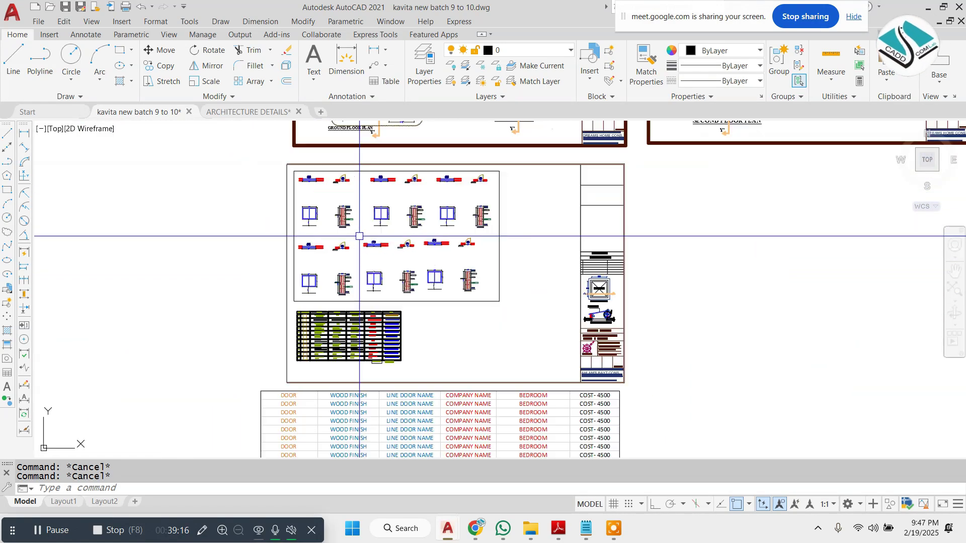